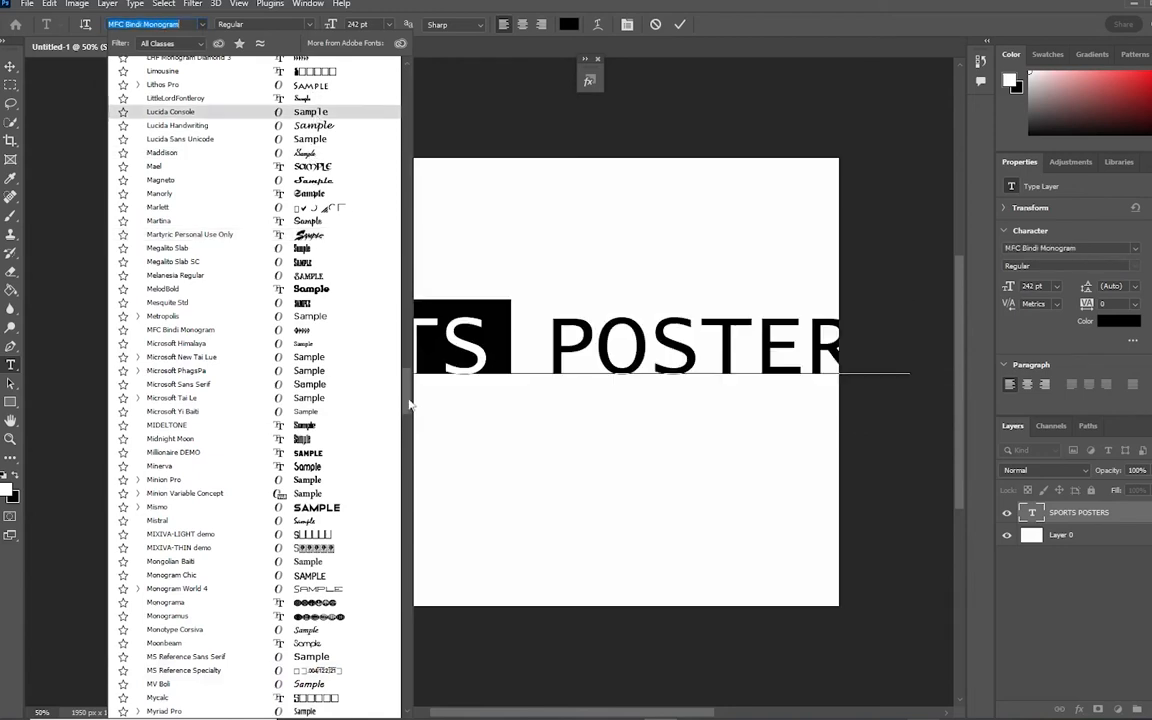
Set the SPORTS POSTERS text's font to NCAA UConn Huskies Extended and its size to 216 pt.
scroll(406, 420, "down", 10)
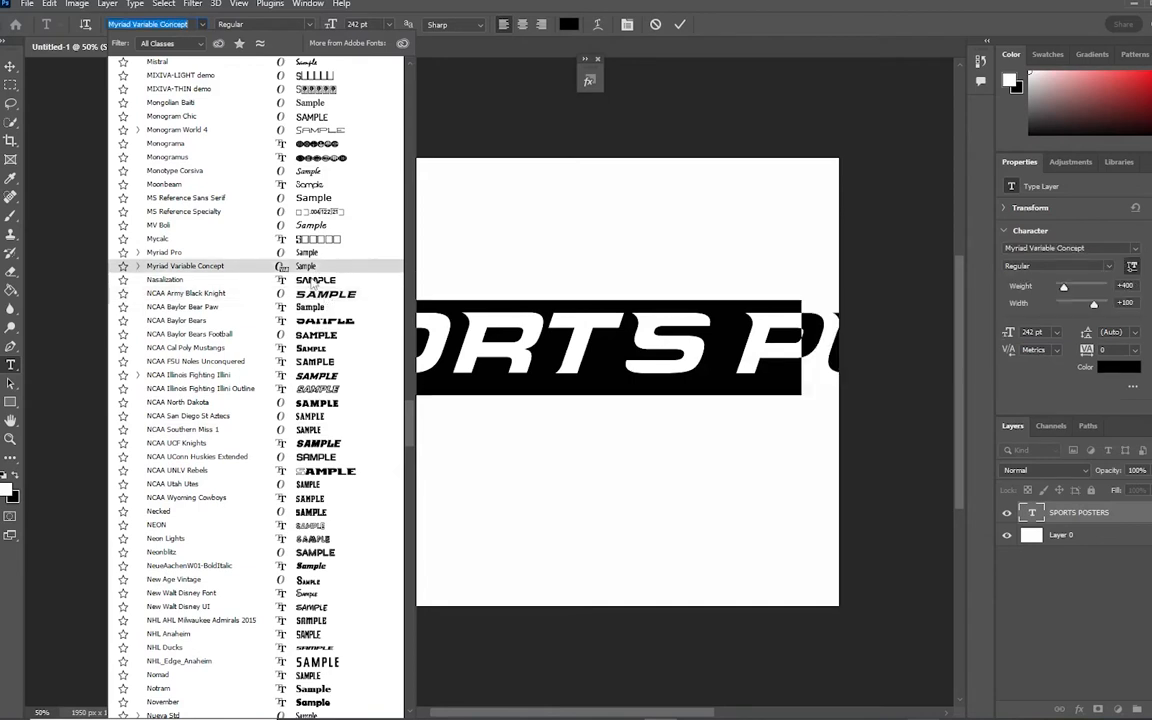
left_click(313, 460)
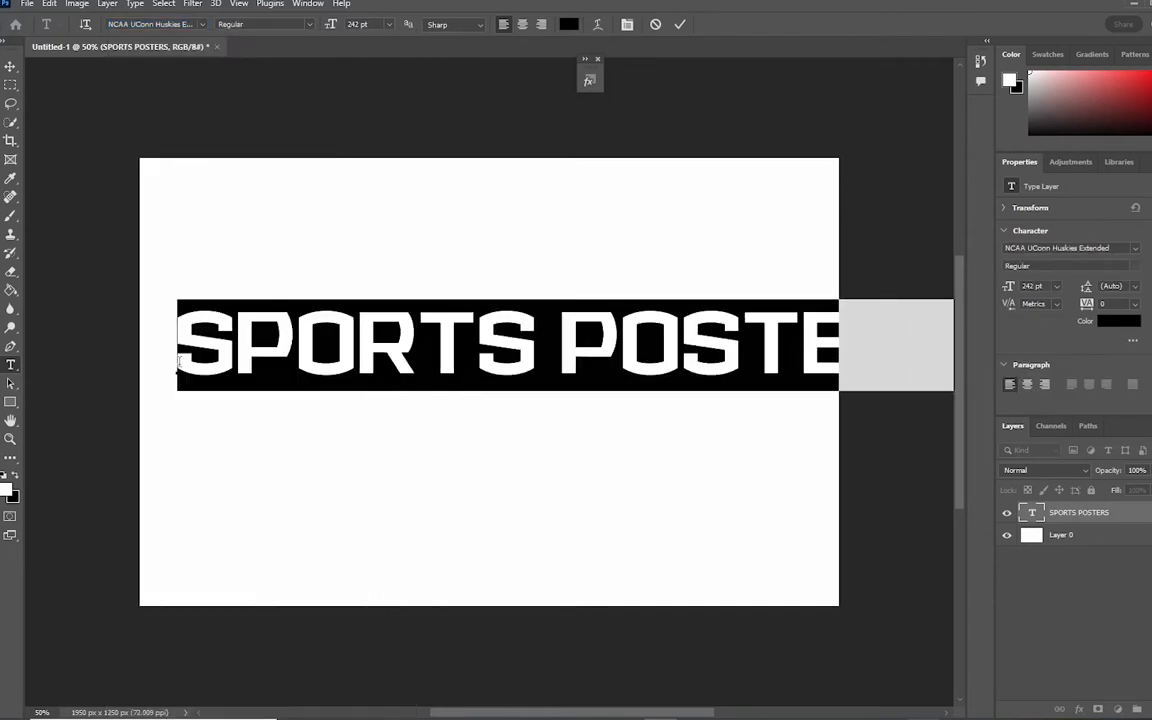
left_click_drag(180, 362, 948, 340)
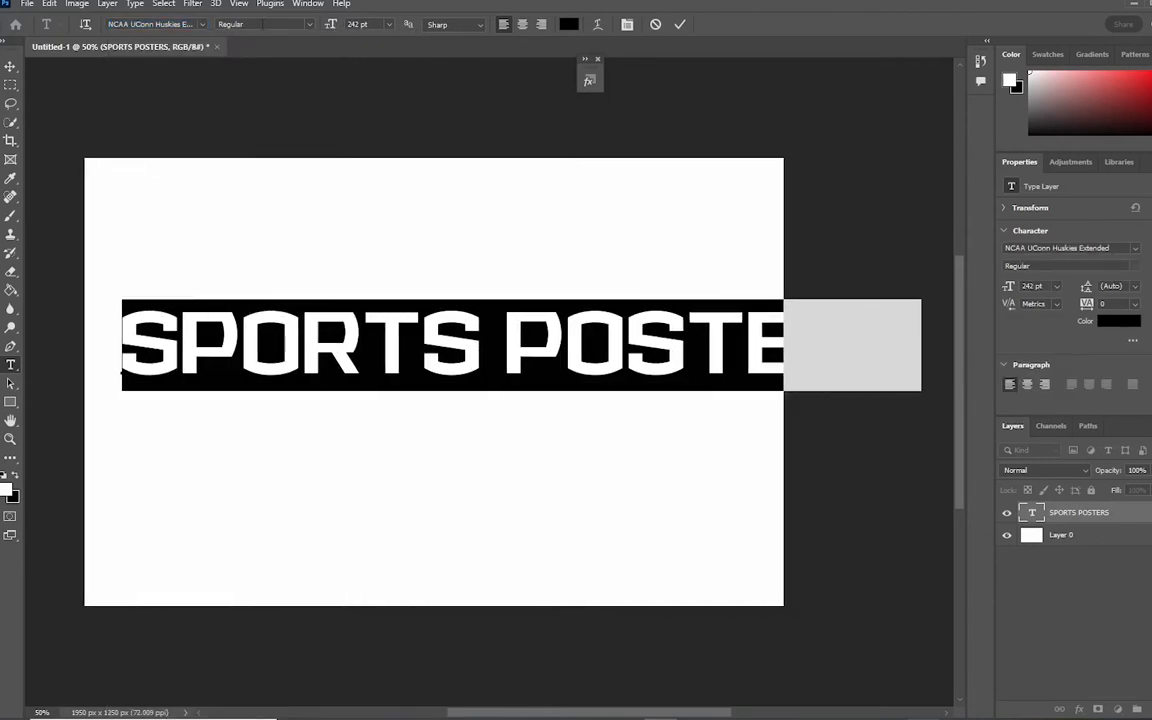
left_click_drag(333, 24, 319, 31)
Shift the SPORTS POSTERS text to the canvas's left edge and reduce its size to 197 pt.
left_click(10, 67)
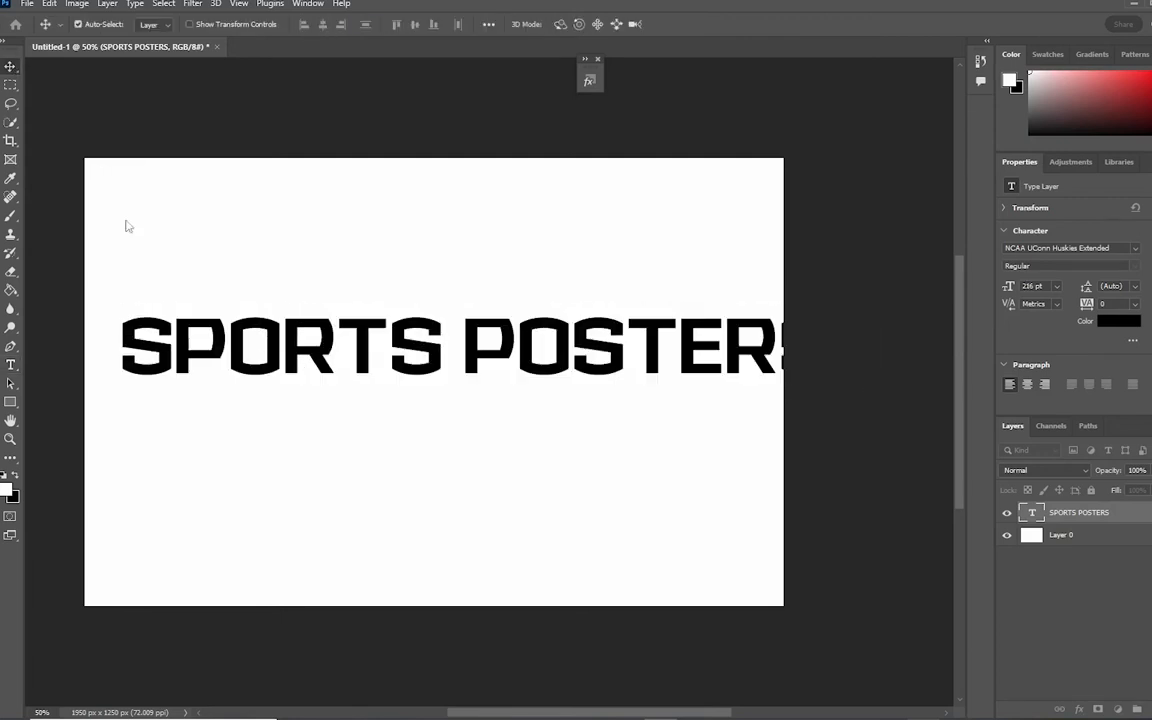
left_click_drag(347, 352, 350, 310)
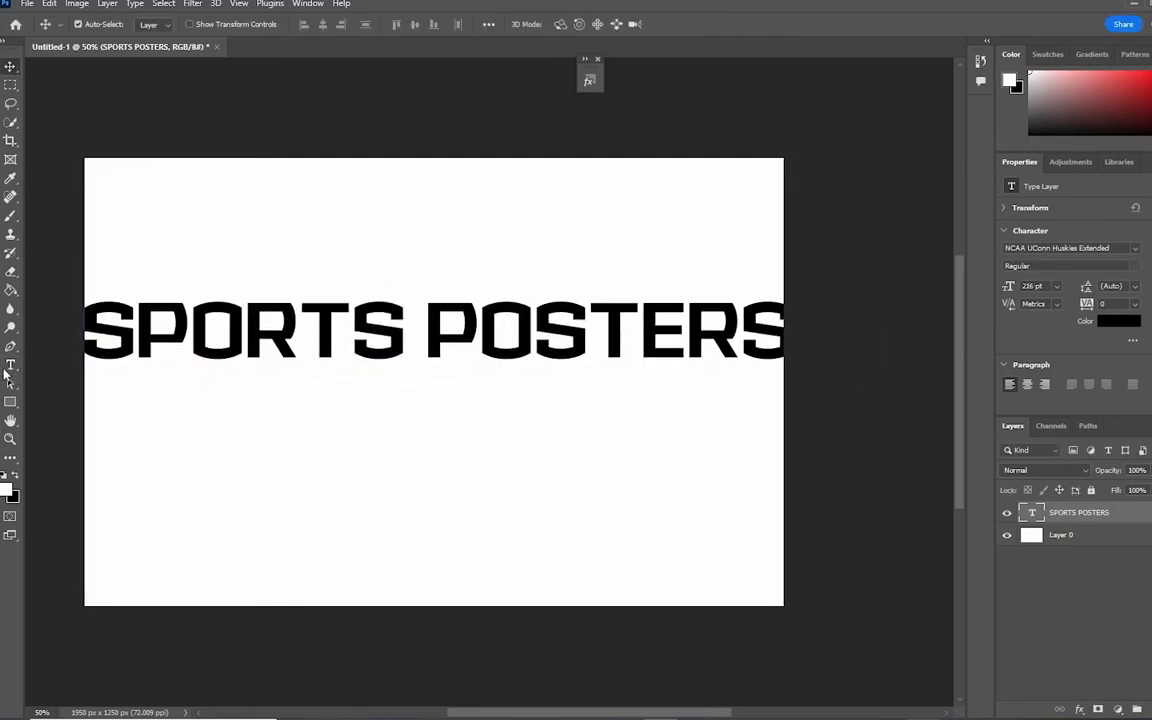
left_click(9, 366)
left_click_drag(88, 318, 869, 289)
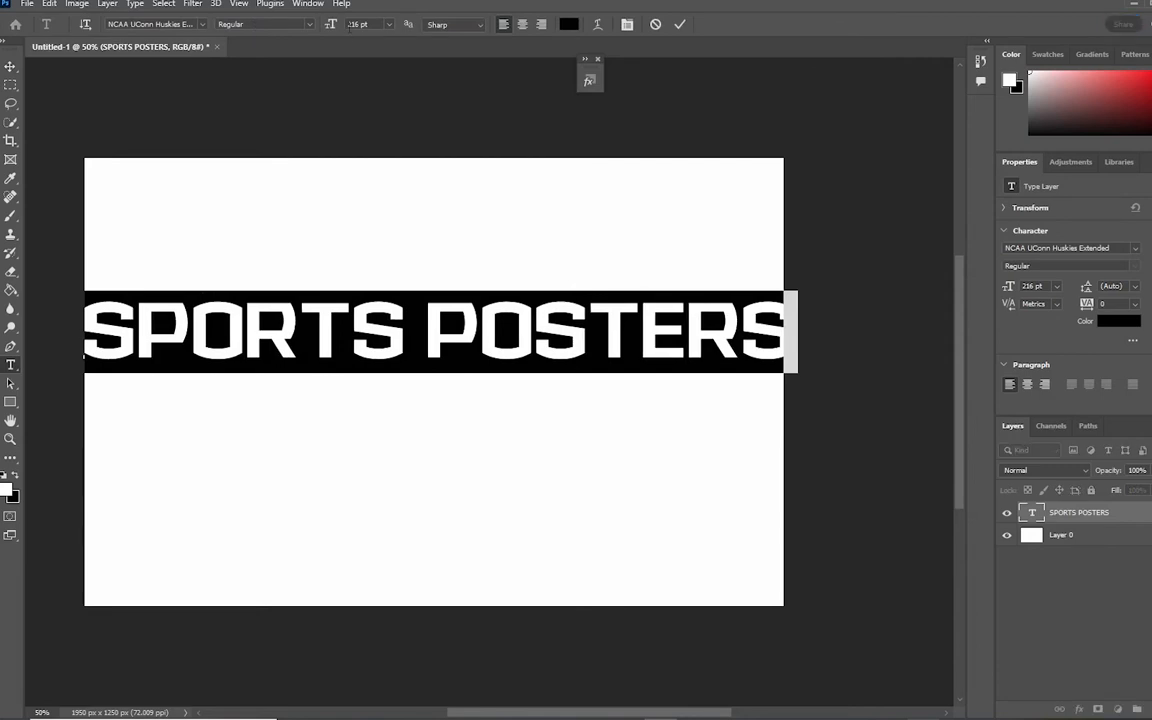
left_click_drag(331, 24, 285, 30)
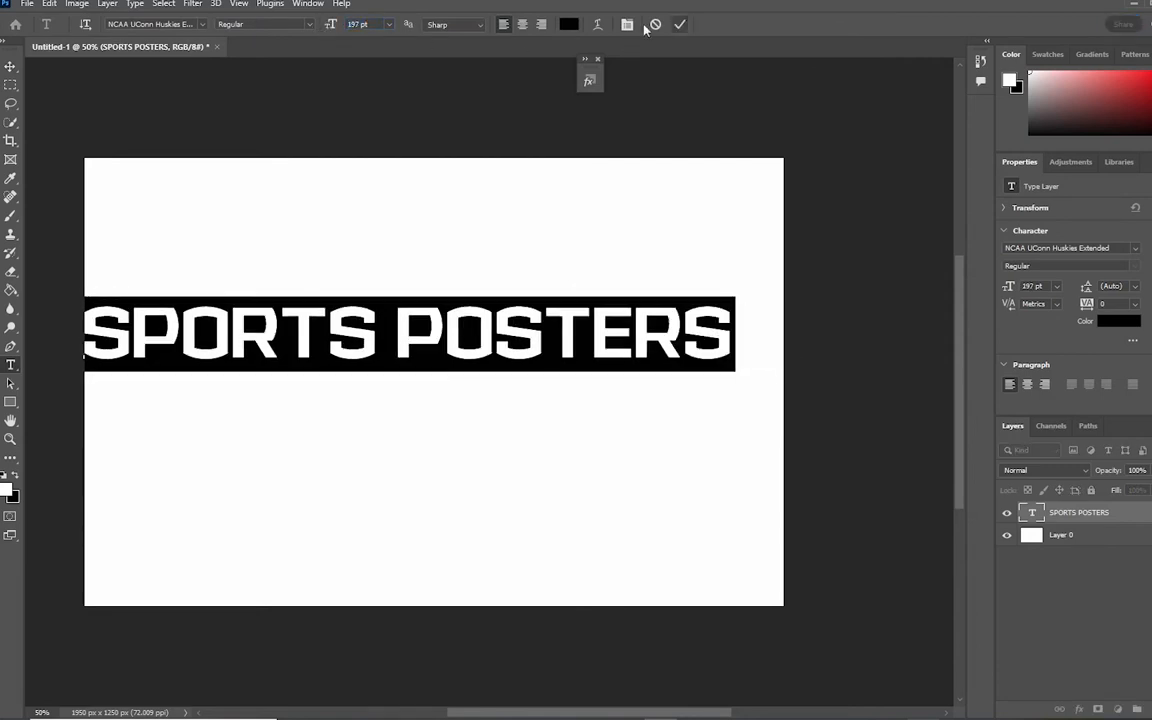
Move the SPORTS POSTERS text to the middle of the canvas so it fits between both side edges.
key("ctrl+h")
left_click(10, 66)
left_click_drag(184, 318, 260, 362)
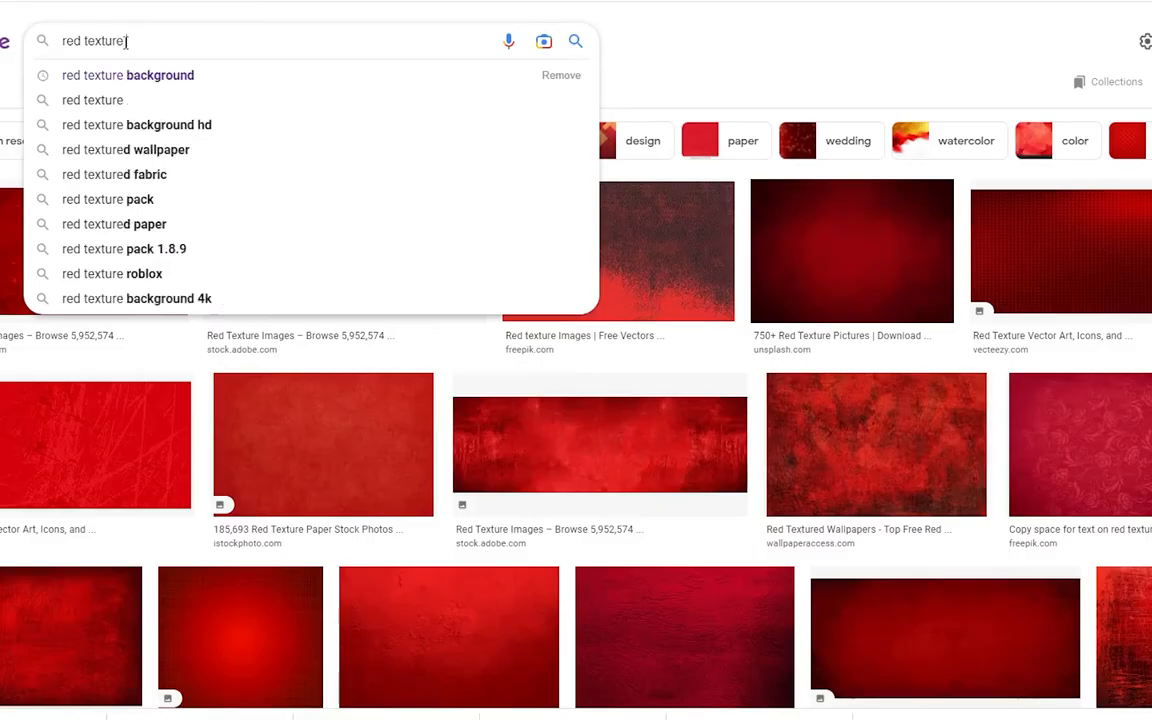
In Google Images, extend the existing search to "red texture carbon texture" and run it.
type("carbon te")
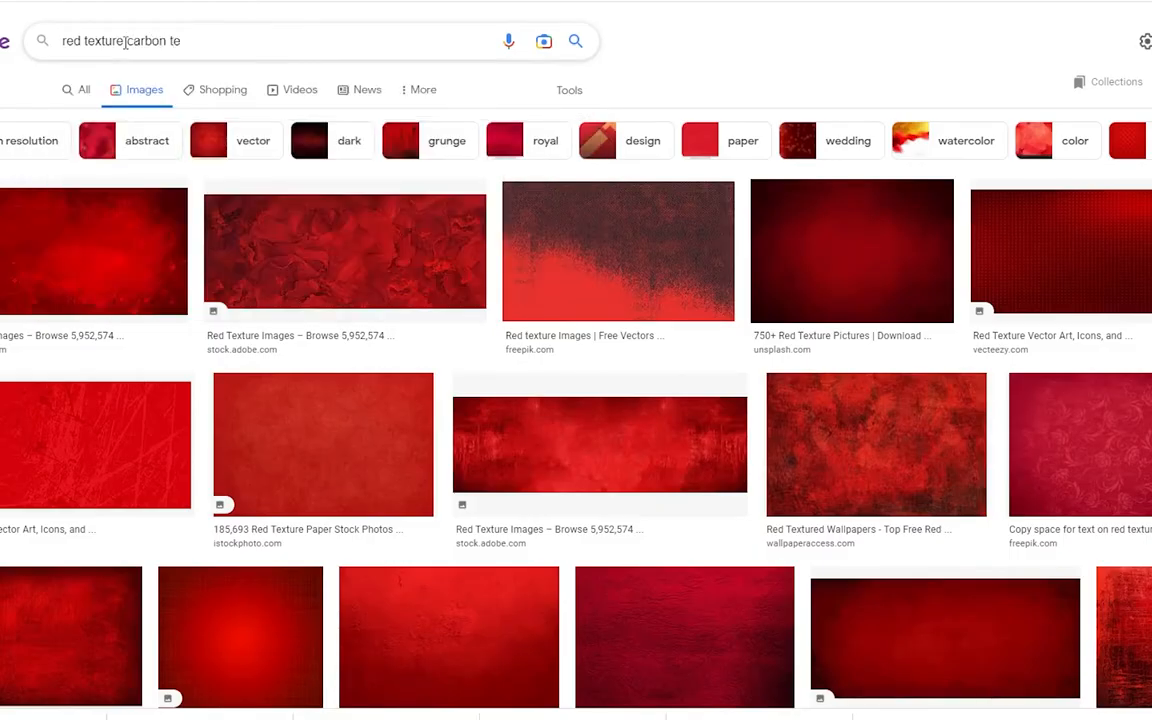
type("xture")
key("Return")
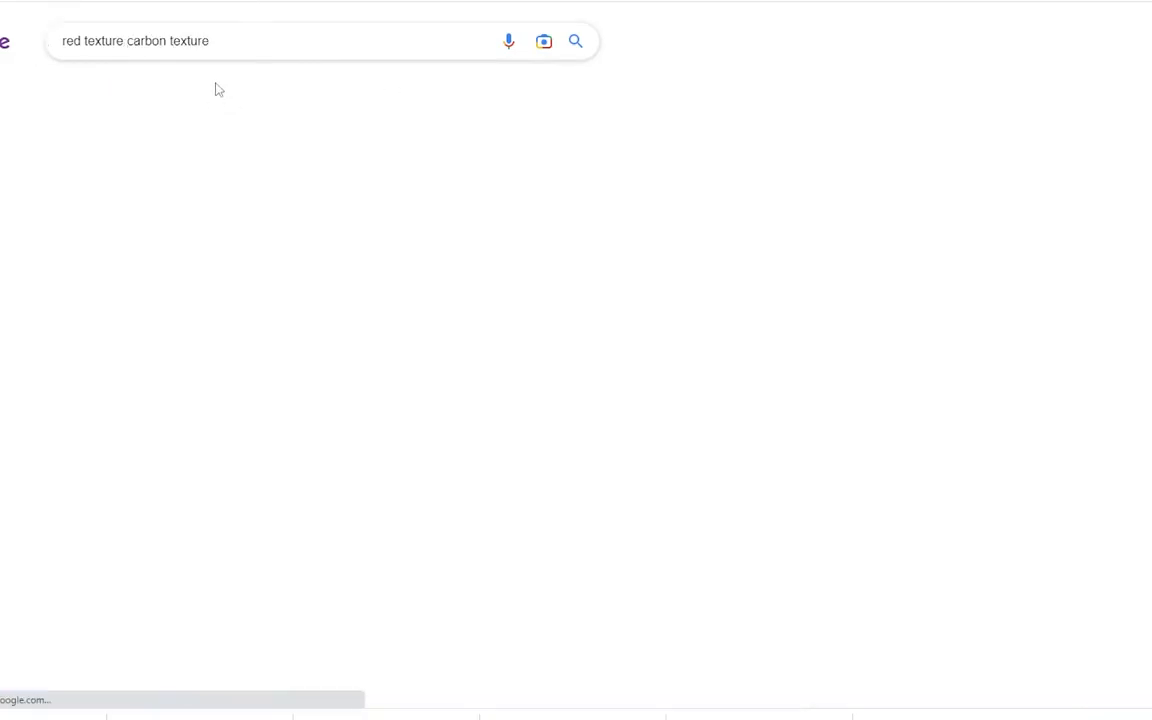
Look through the red carbon texture image results and preview the diagonal-weave and hexagon pattern candidates.
scroll(240, 317, "down", 4)
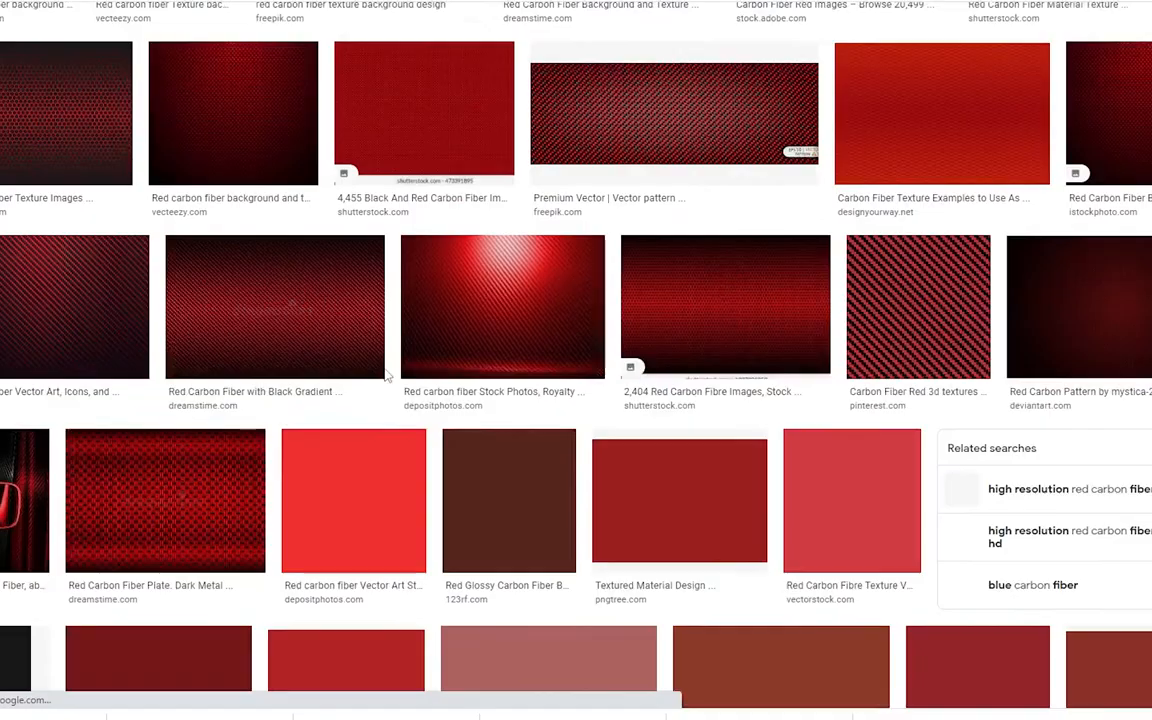
scroll(64, 365, "up", 4)
scroll(211, 411, "down", 4)
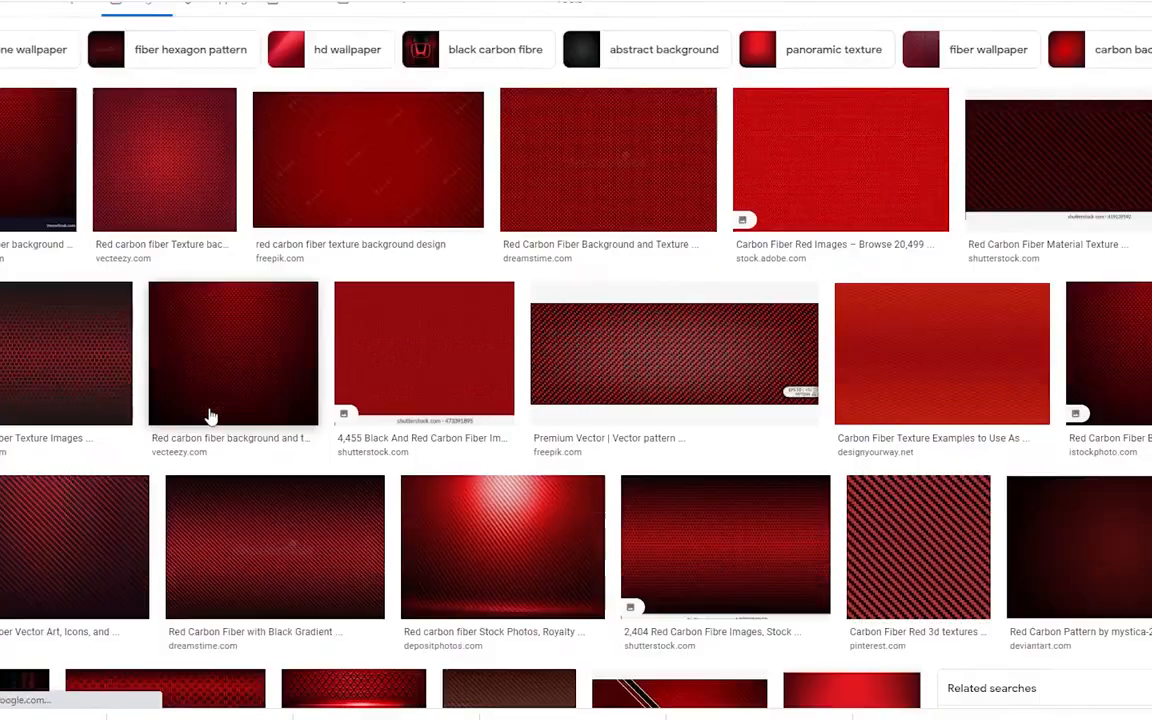
left_click(29, 343)
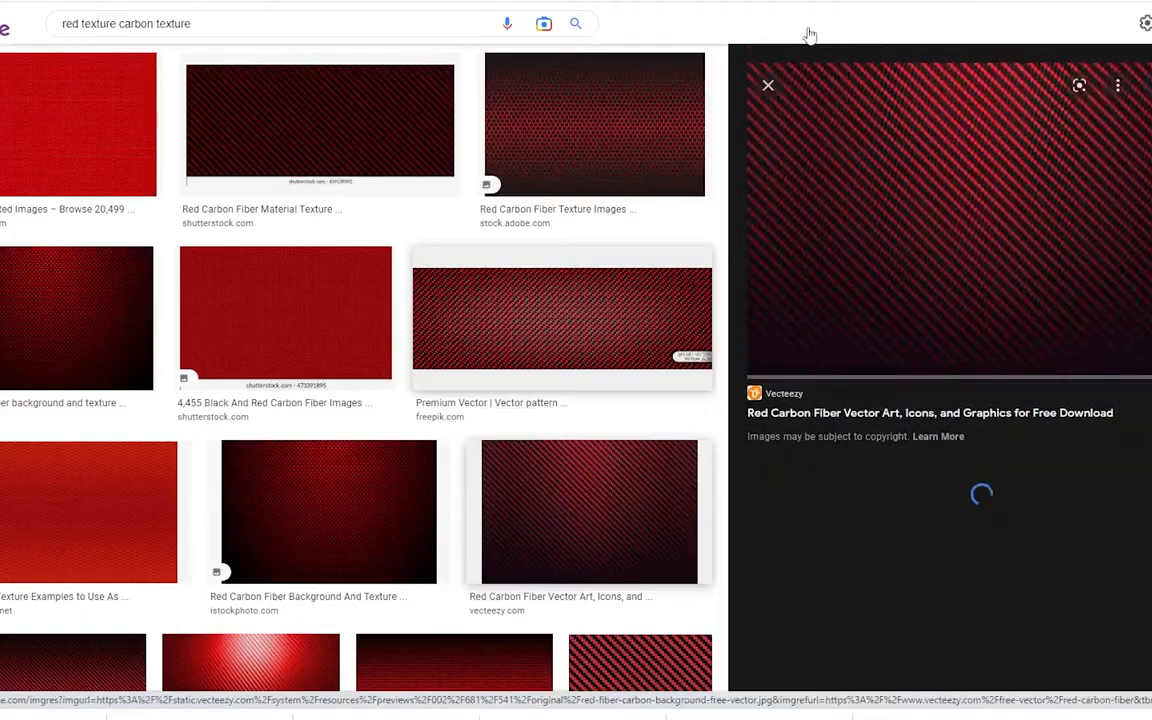
left_click(767, 87)
scroll(640, 306, "down", 6)
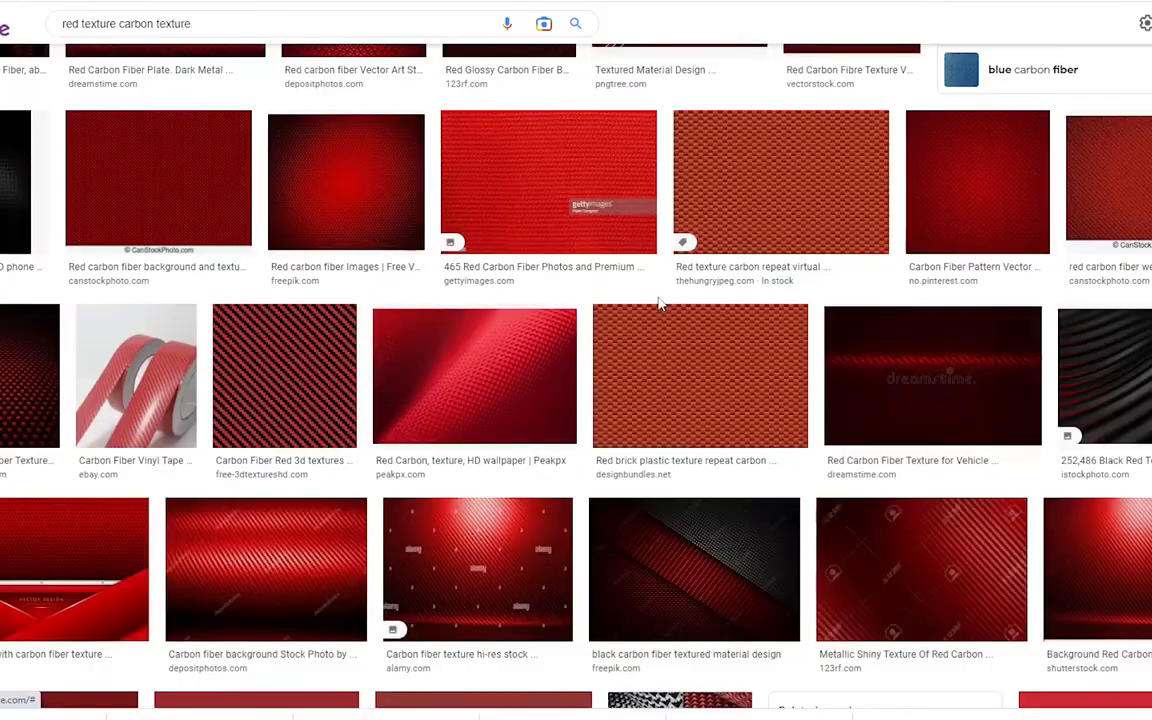
scroll(590, 397, "down", 4)
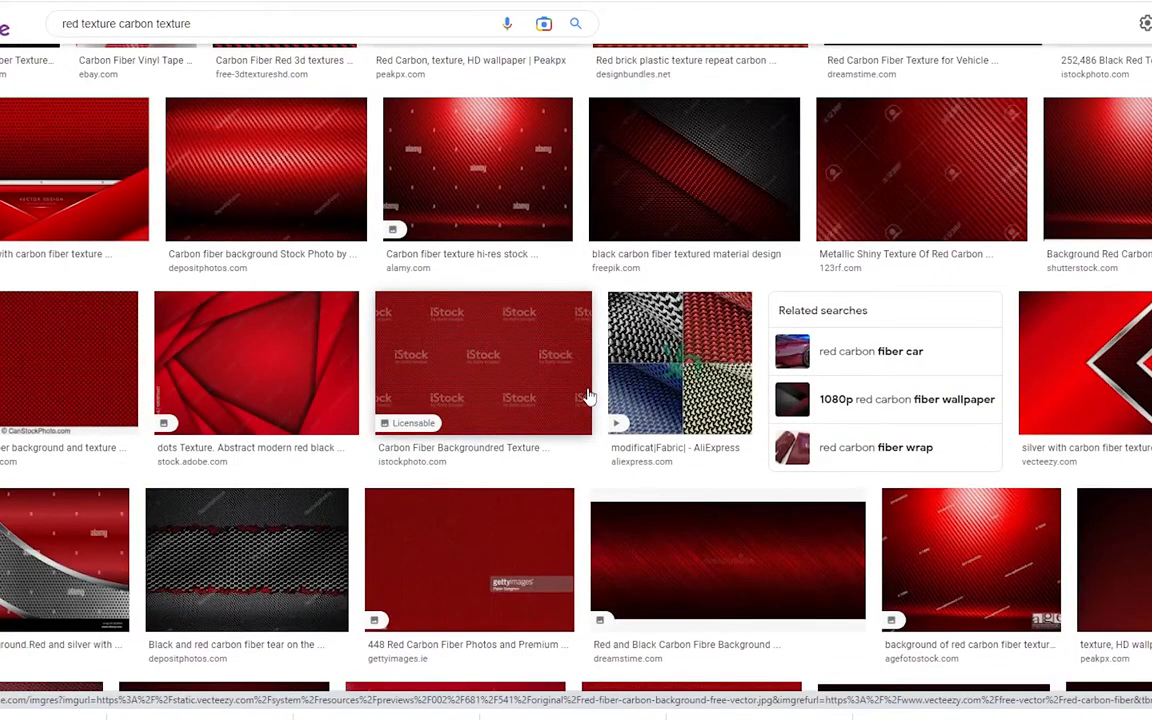
scroll(987, 398, "down", 6)
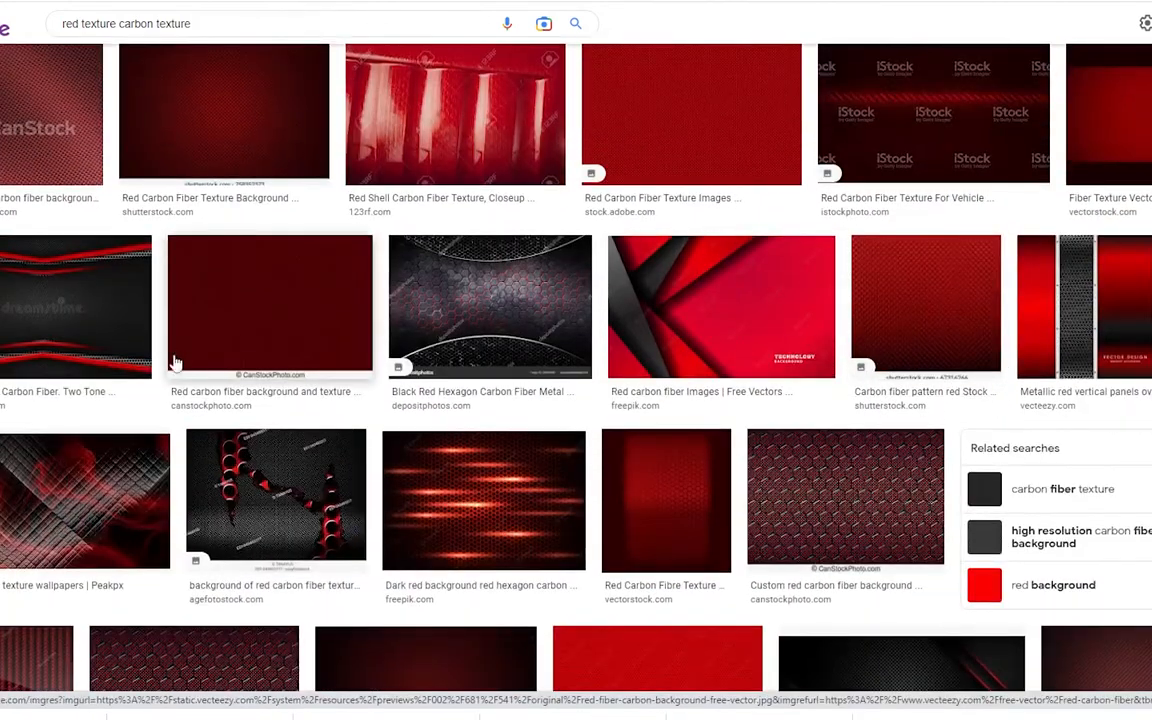
scroll(177, 365, "down", 3)
left_click(244, 373)
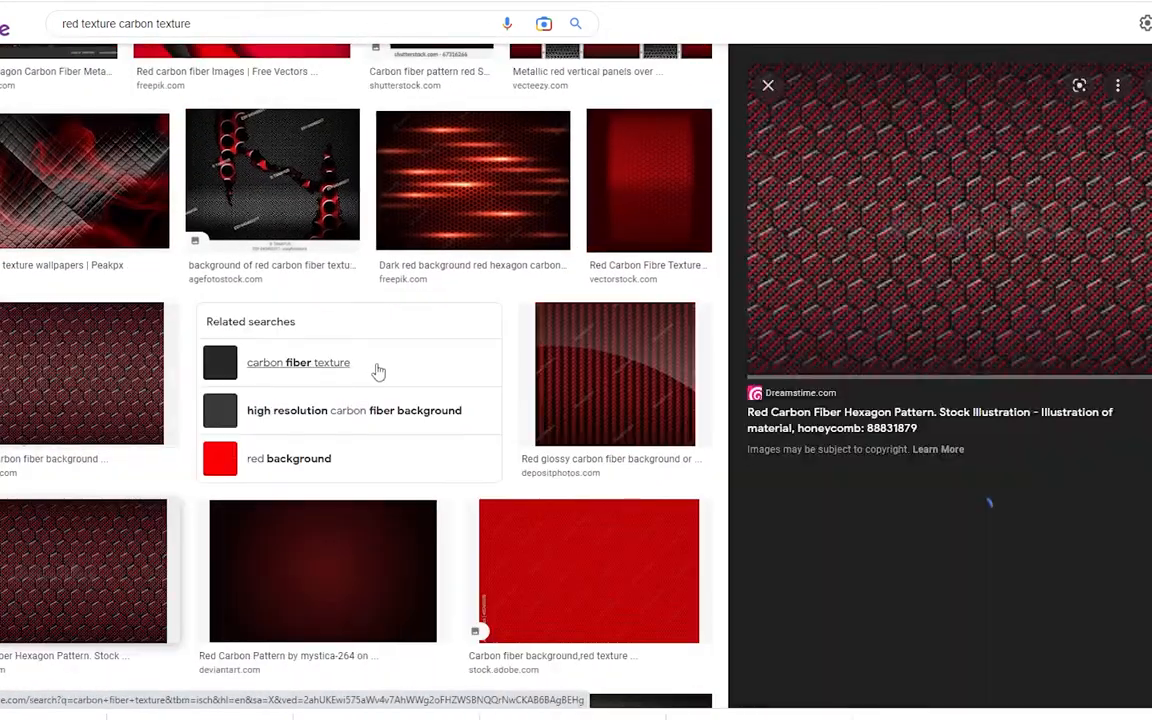
key("Escape")
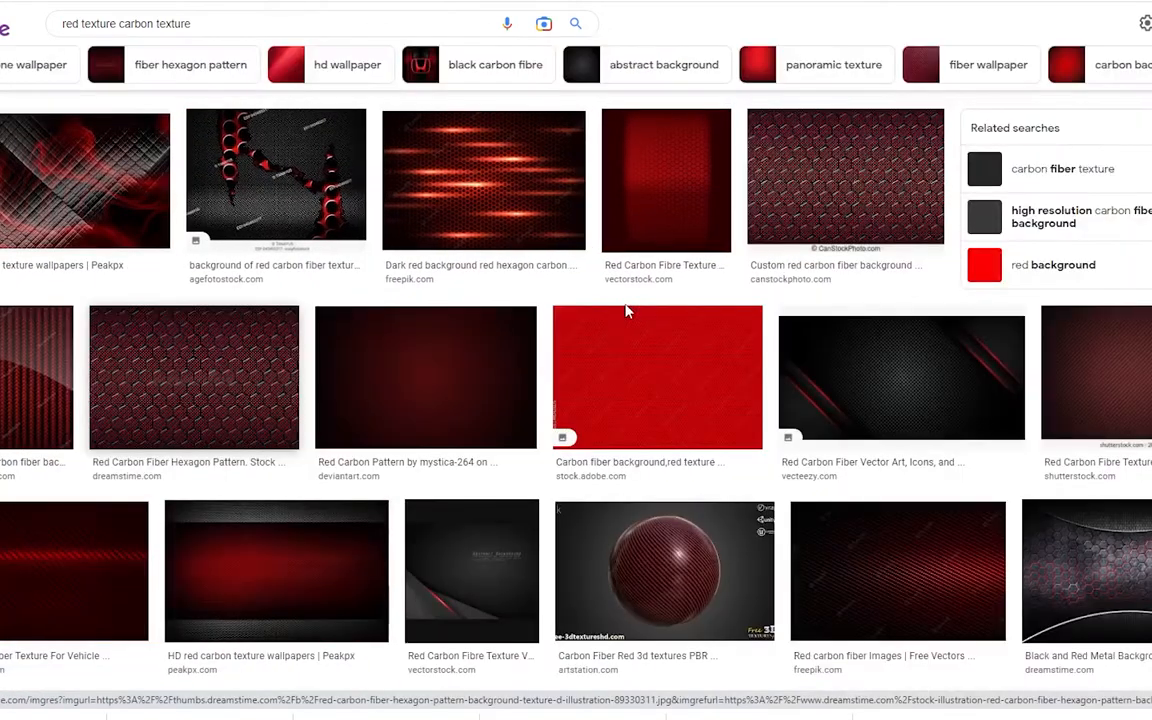
scroll(782, 406, "down", 3)
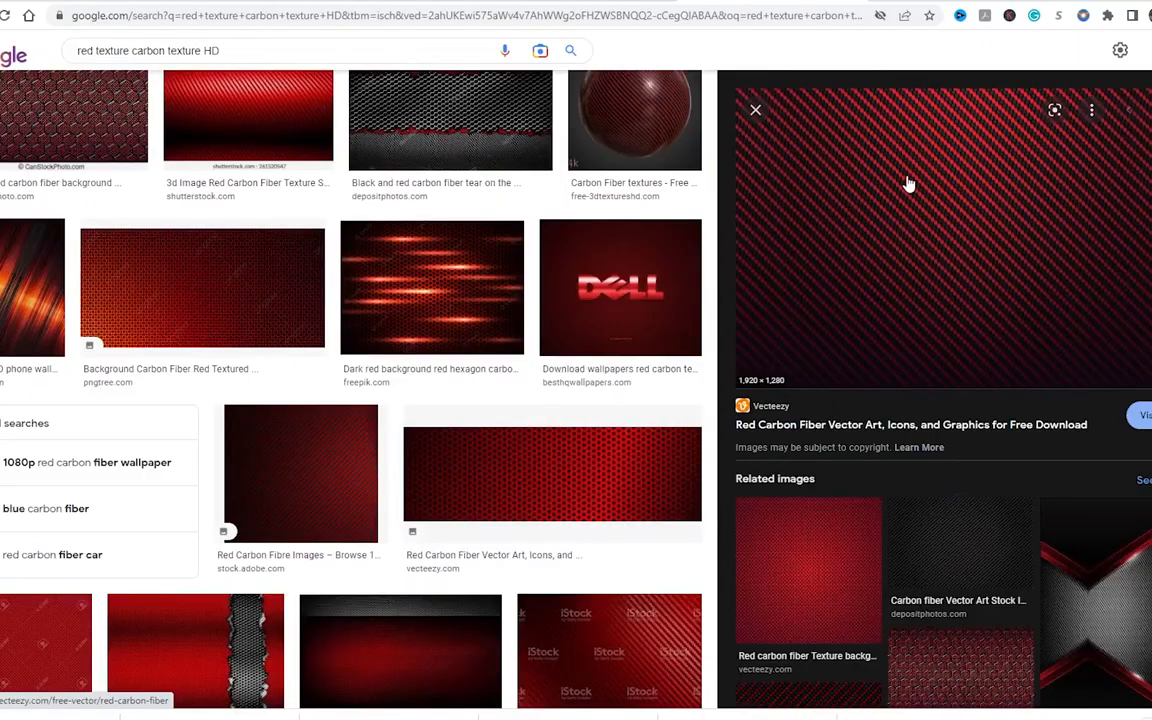
Copy the previewed 1,920 × 1,280 Vecteezy red carbon fiber image to the clipboard.
right_click(908, 177)
left_click(963, 320)
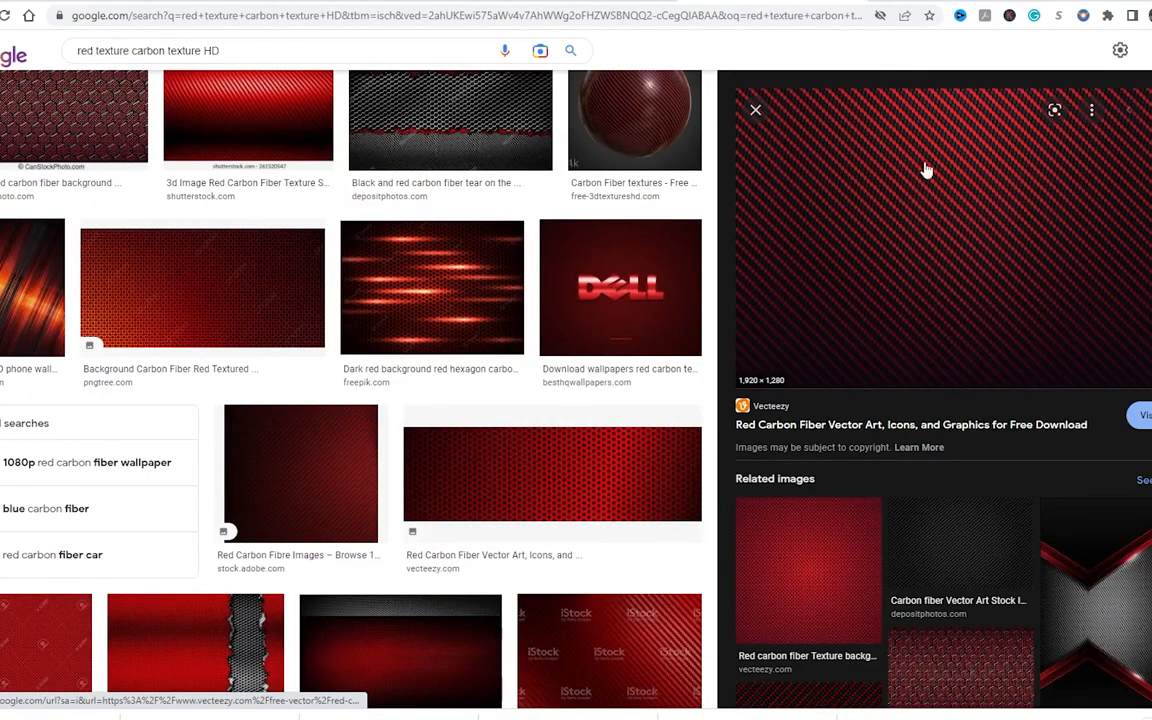
right_click(926, 170)
left_click(970, 334)
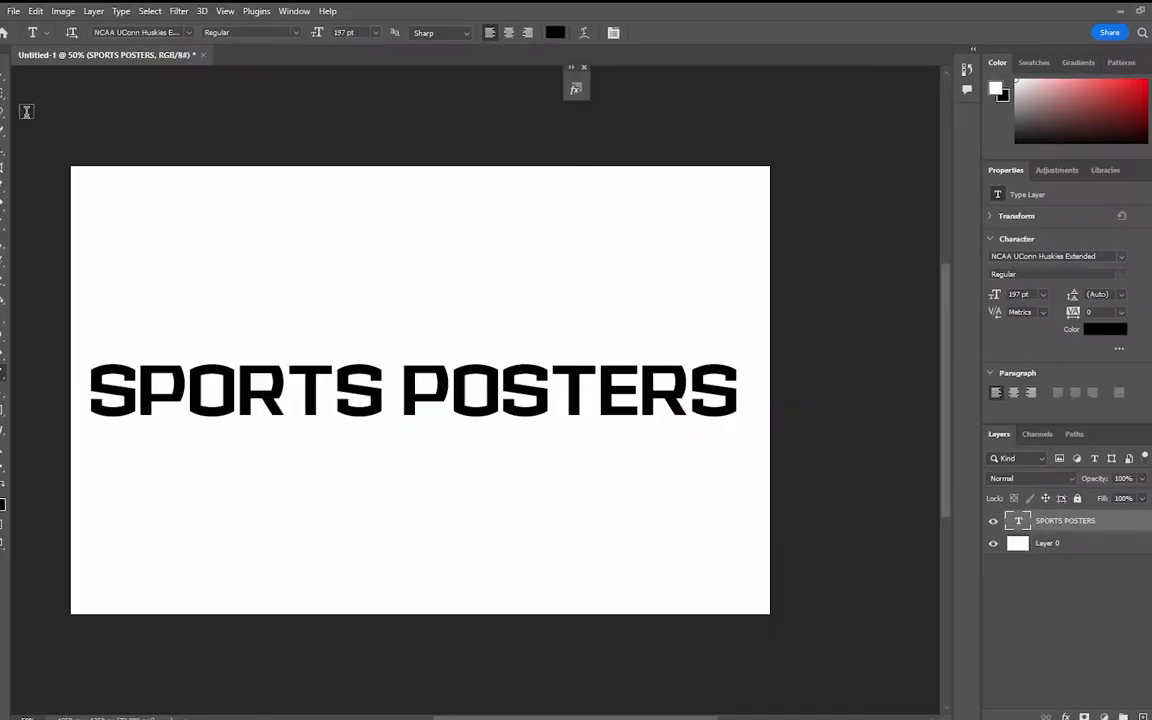
Switch to Photoshop, create a new 1950 x 1250 px document and paste the copied carbon fiber image into it.
left_click(14, 11)
left_click(30, 27)
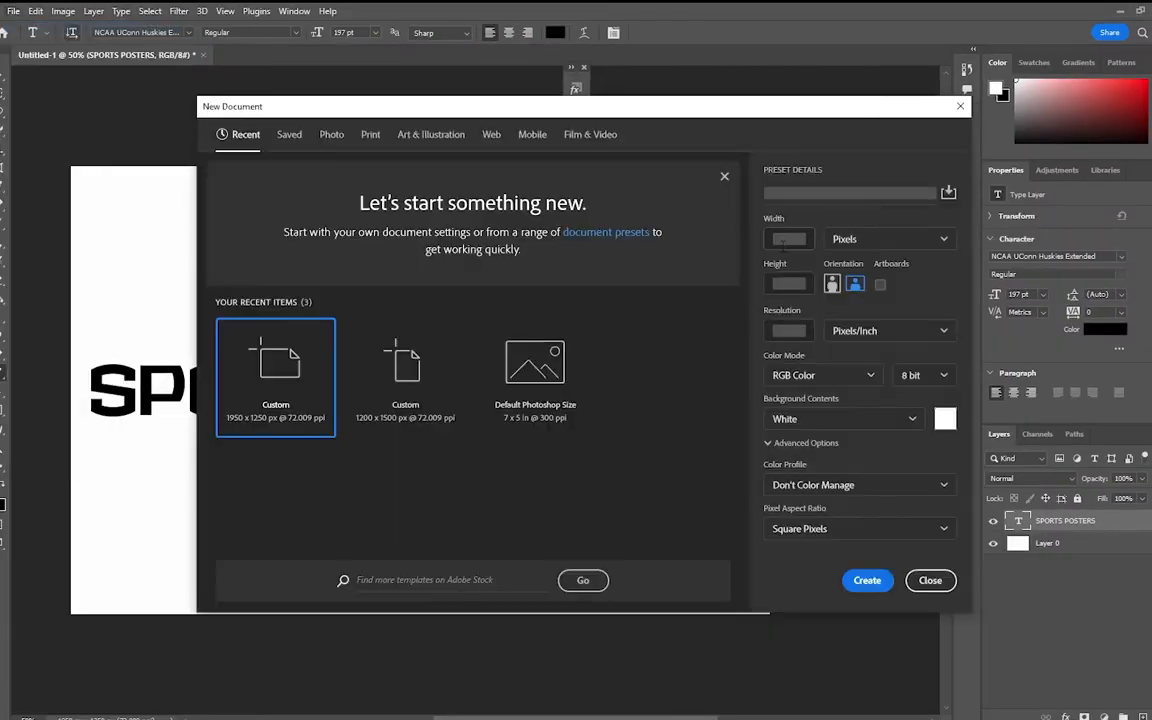
left_click(868, 582)
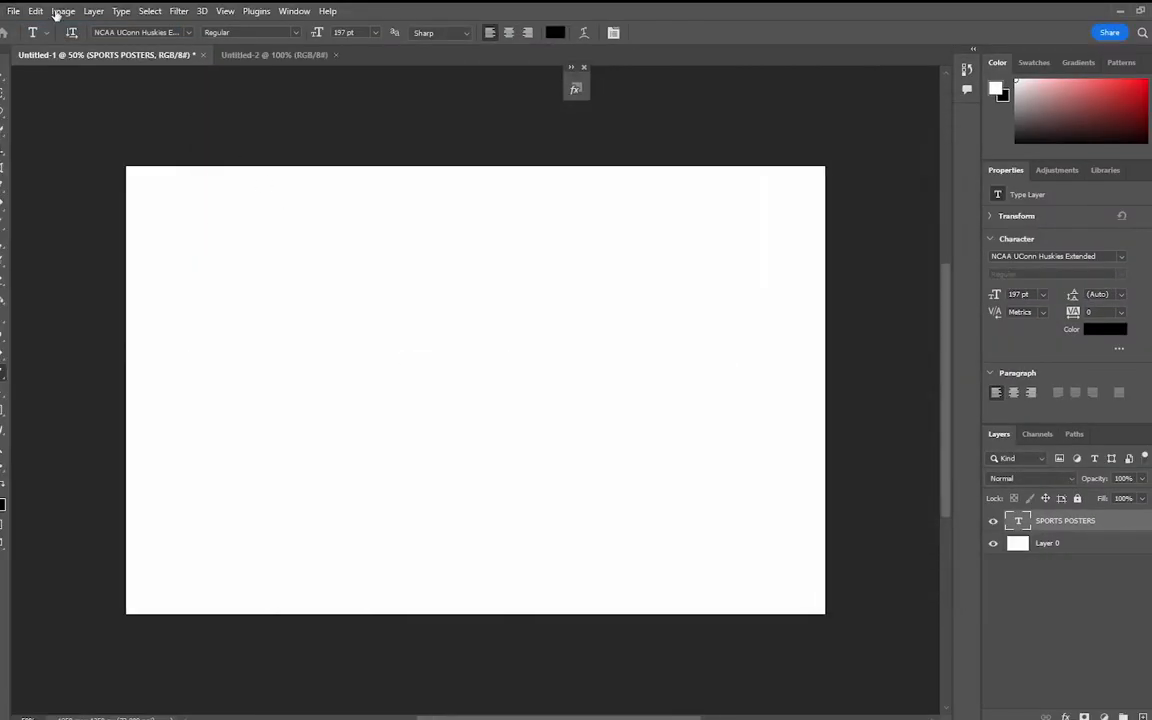
left_click(35, 11)
left_click(63, 132)
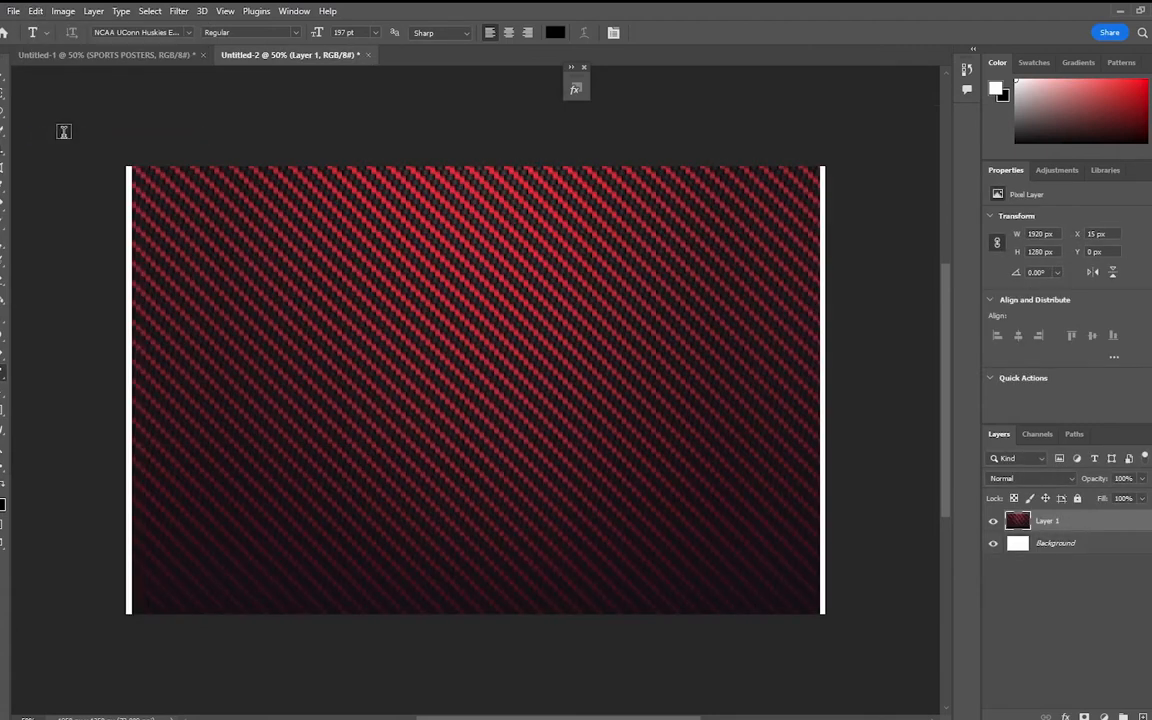
Scale the pasted carbon fiber layer proportionally to about 102% so that it covers the full canvas width.
left_click(35, 14)
left_click(80, 295)
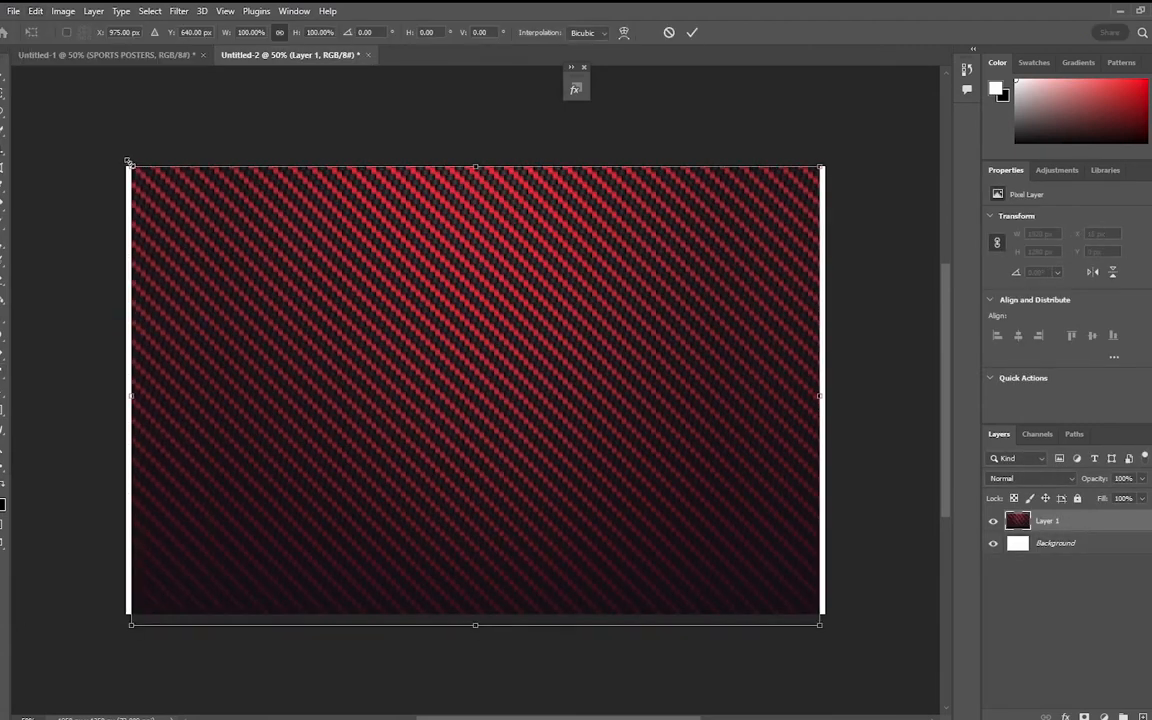
left_click_drag(129, 159, 122, 160)
left_click_drag(822, 611, 828, 630)
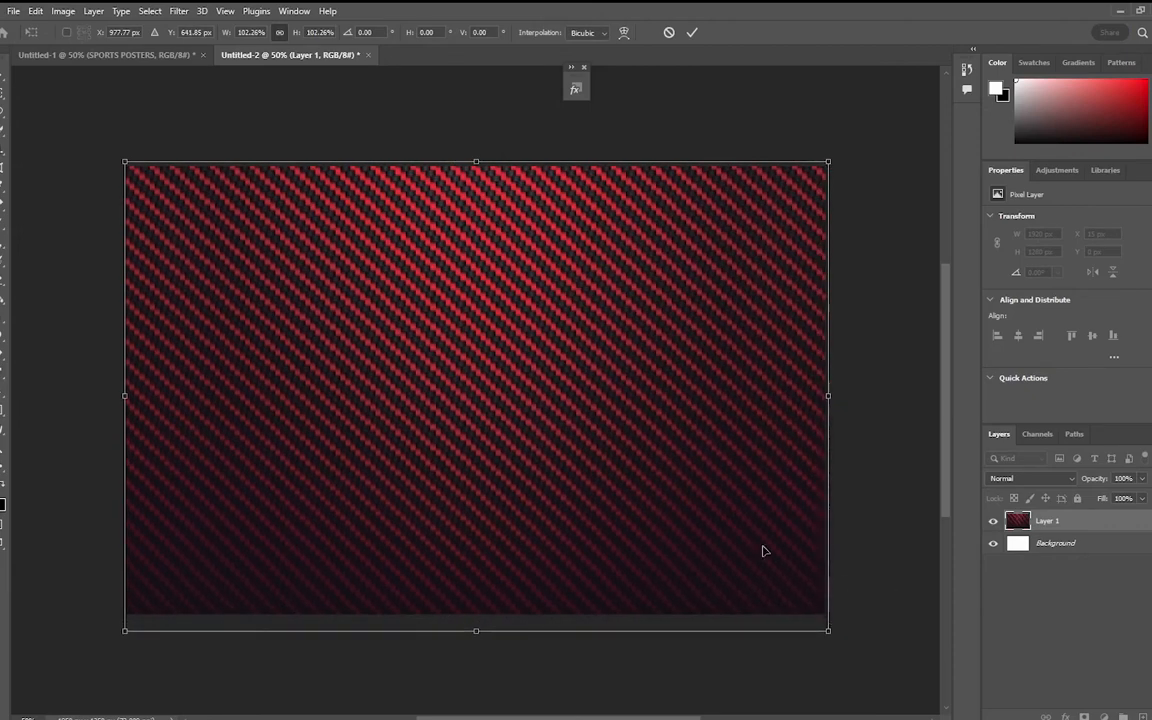
left_click(692, 32)
key("t")
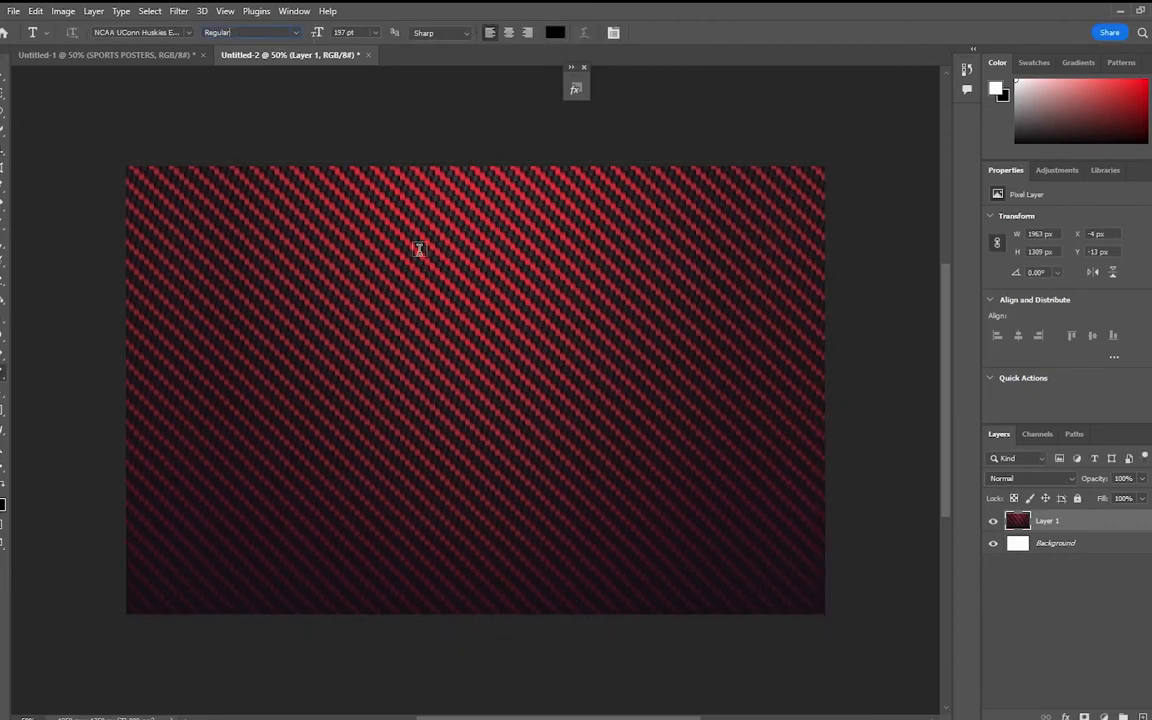
Free-transform the carbon fiber layer to about 99.5% width and 96.5% height, aligning its lower-right corner with the canvas.
left_click(37, 10)
left_click(70, 320)
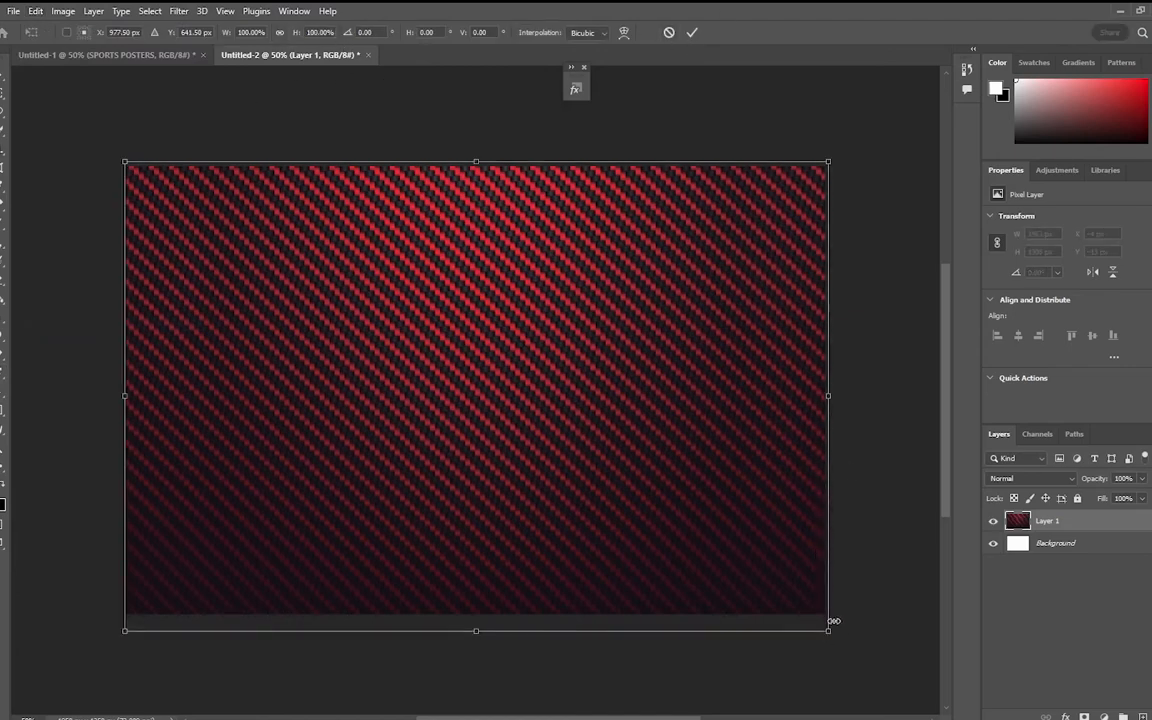
left_click_drag(826, 630, 825, 614)
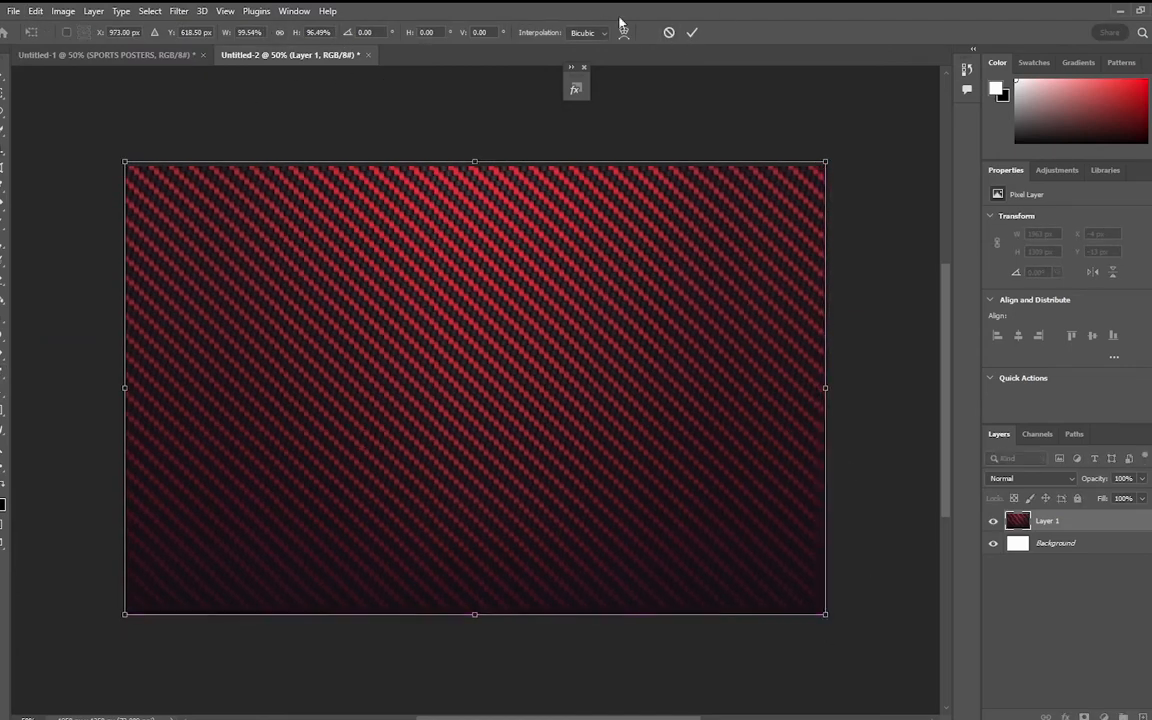
Select the whole canvas with a rectangular marquee and define the carbon fiber texture as a pattern with the default name.
left_click(4, 94)
left_click_drag(97, 133, 858, 664)
left_click(35, 11)
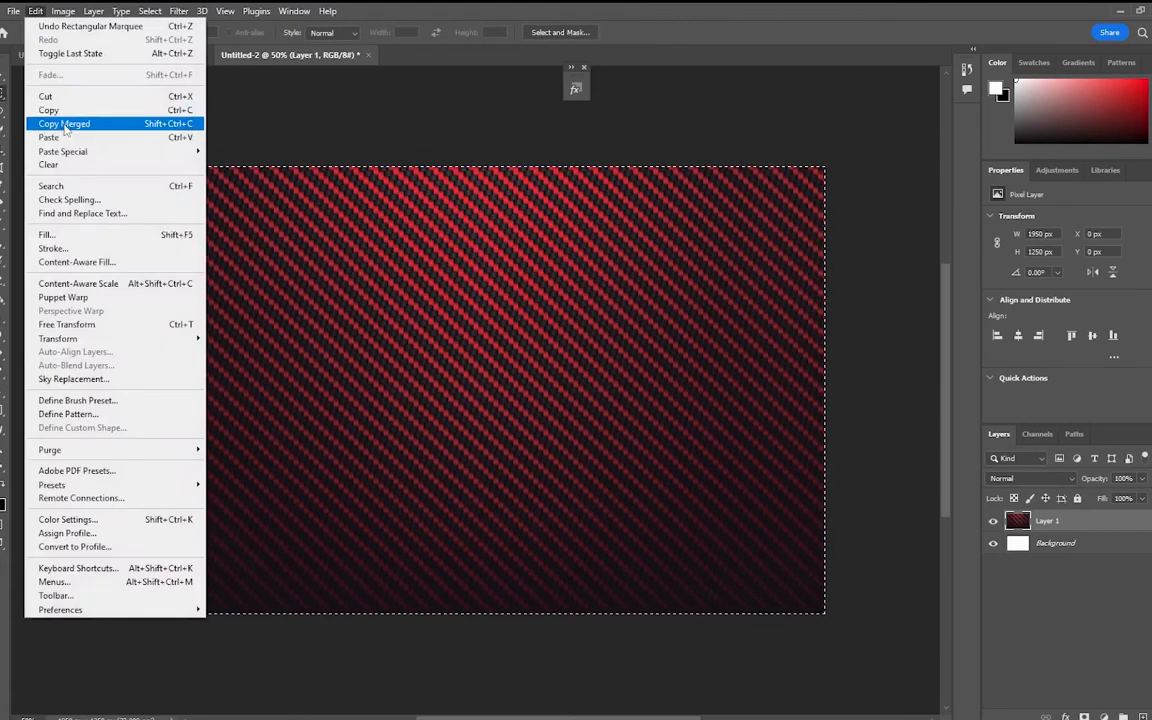
left_click(68, 414)
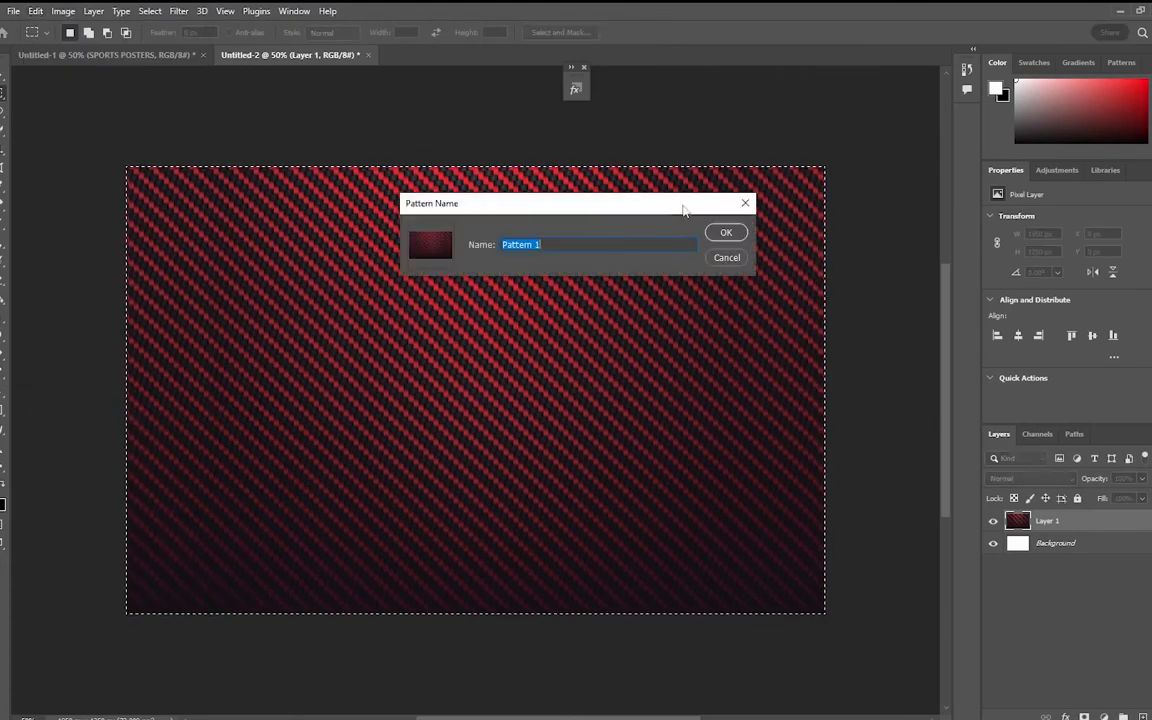
key("Return")
Define the selected texture as a pattern once more, accepting the suggested name, and return to the SPORTS POSTERS document.
left_click(14, 11)
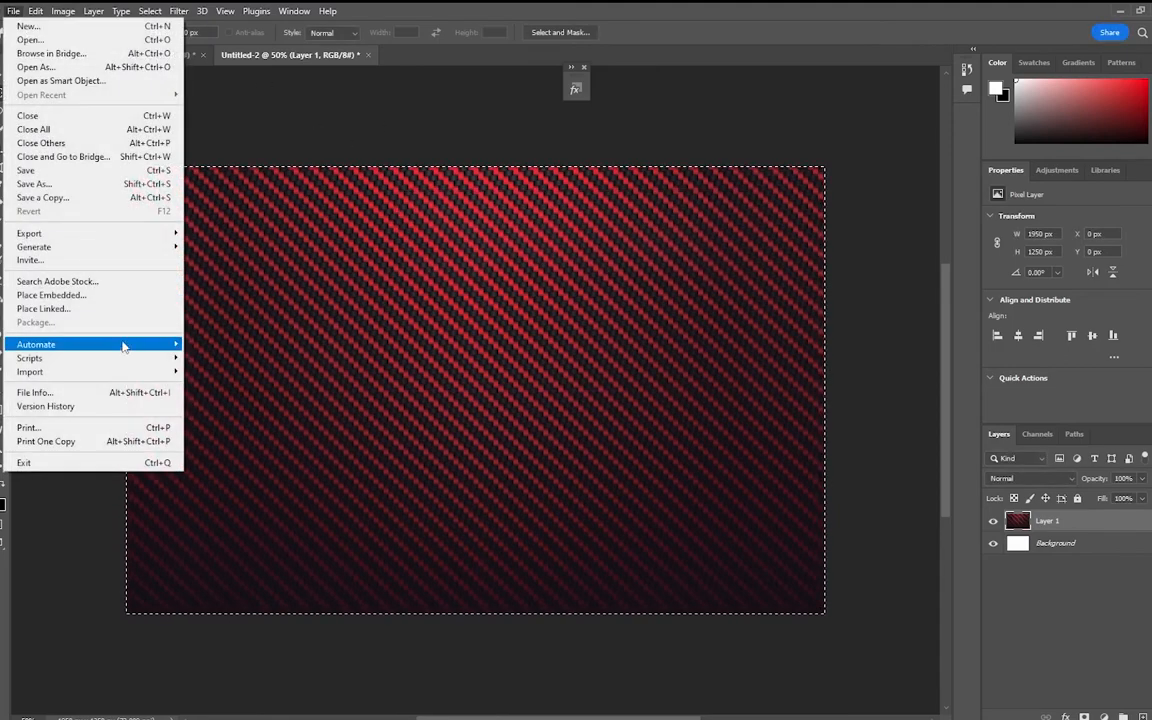
left_click(33, 12)
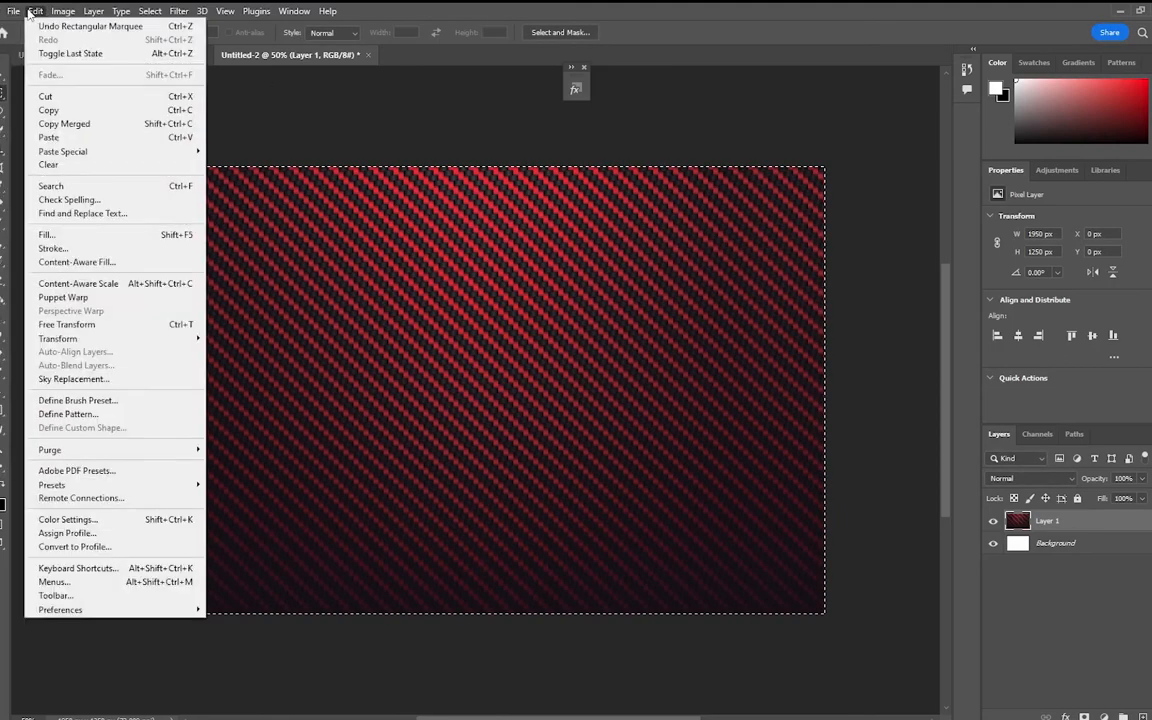
left_click(113, 414)
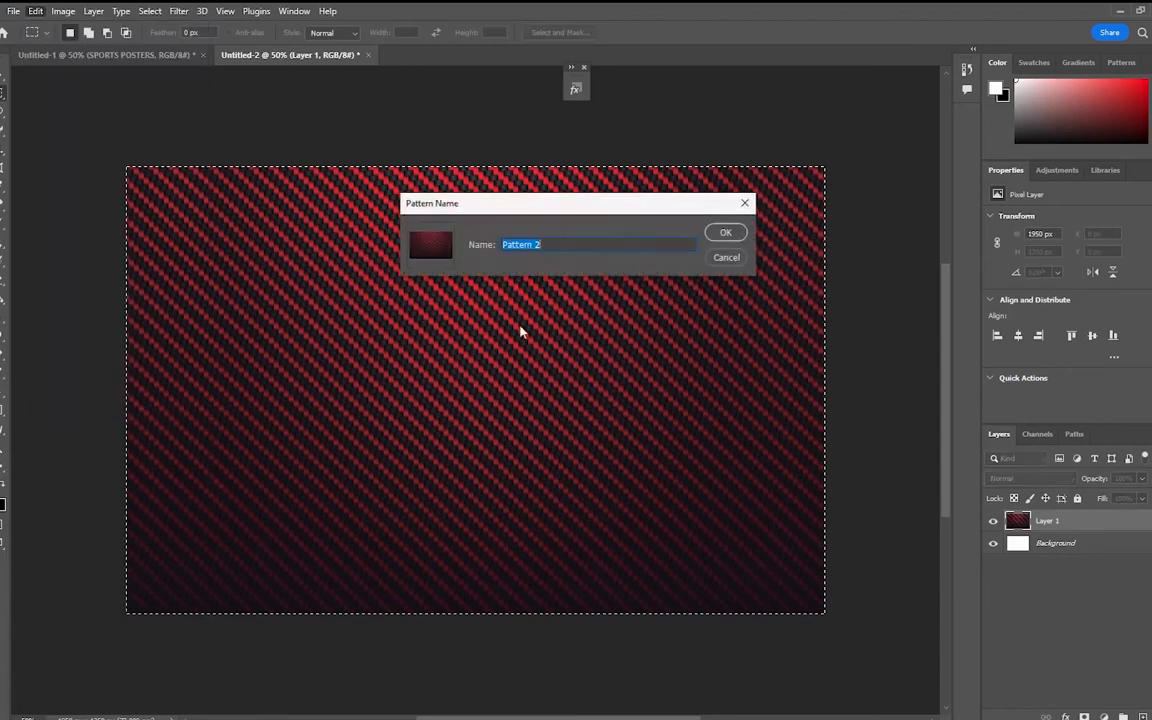
left_click(726, 232)
left_click(163, 58)
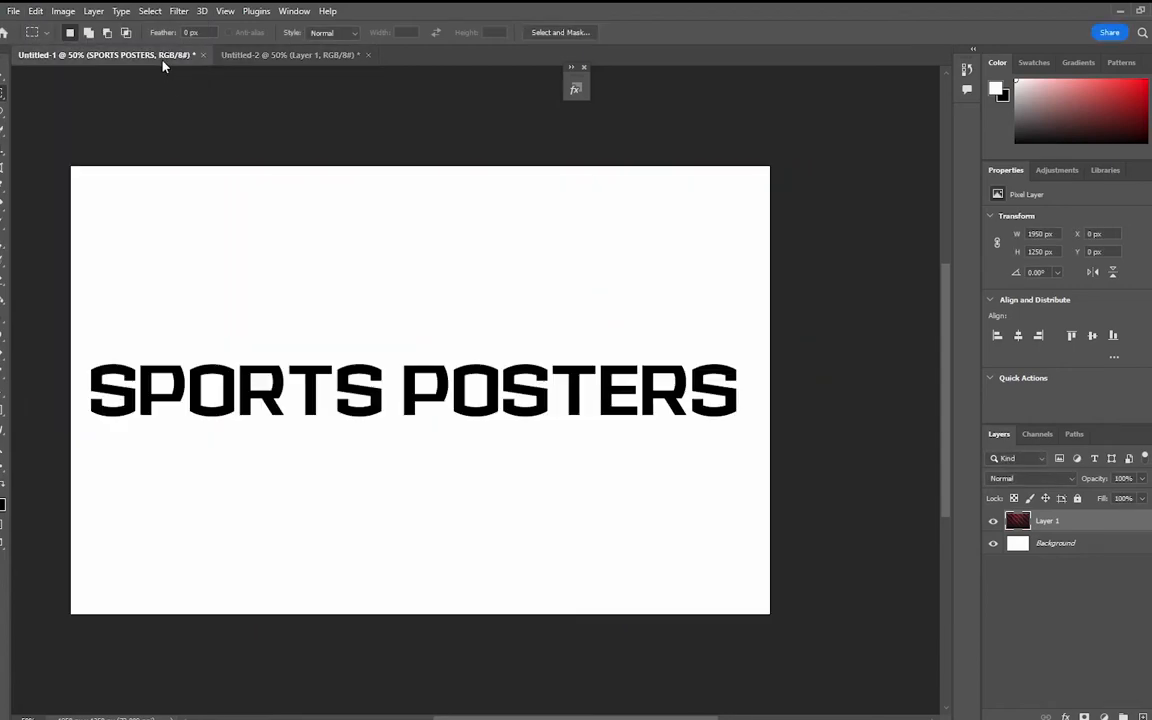
Unlock the white Background layer into a regular layer and hide it.
left_click(1111, 546)
left_click(993, 543)
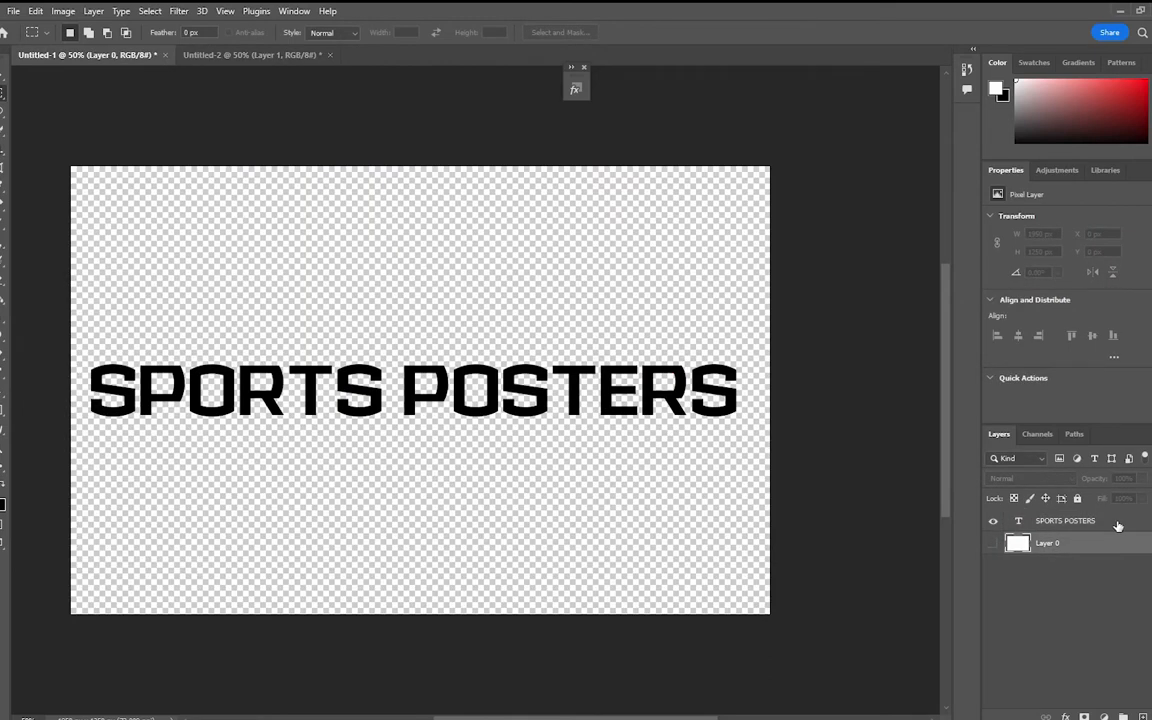
left_click(1118, 526)
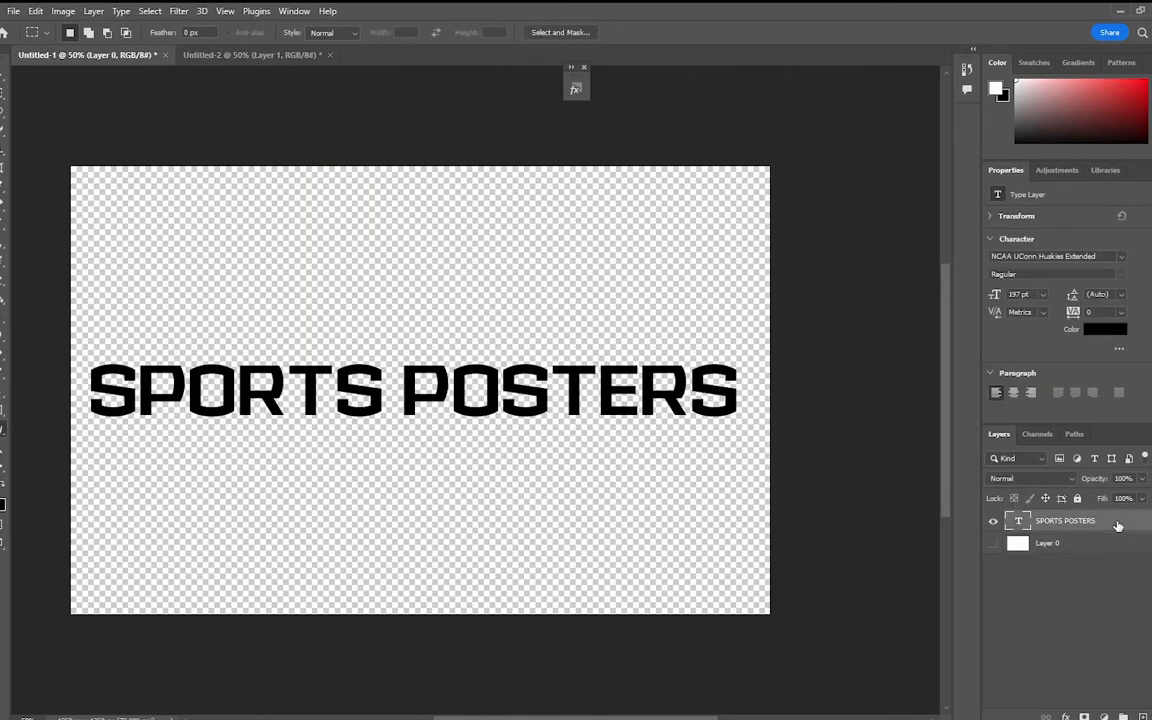
double_click(1118, 524)
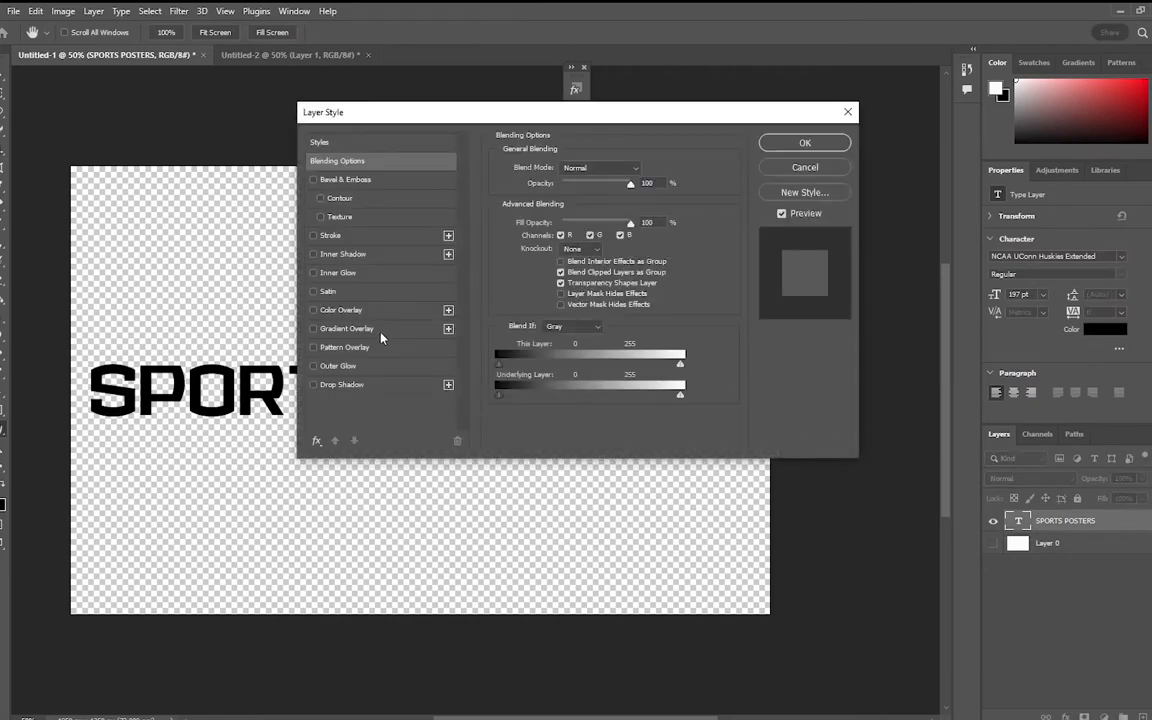
left_click_drag(390, 121, 800, 111)
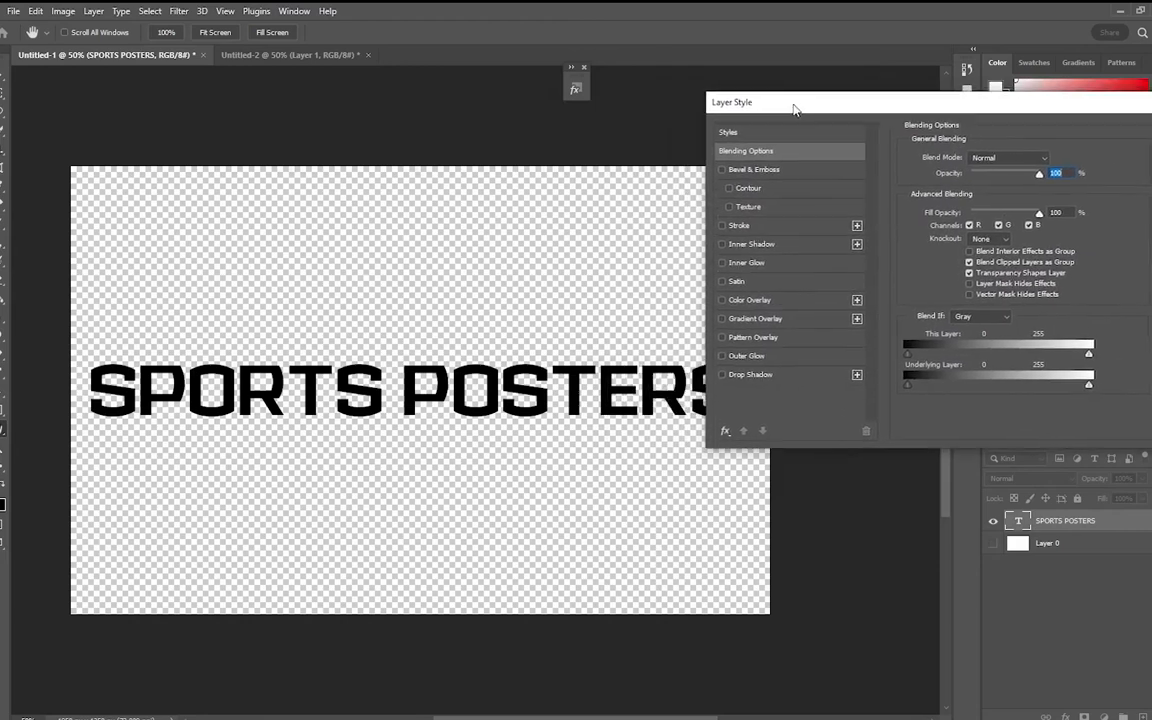
left_click(755, 375)
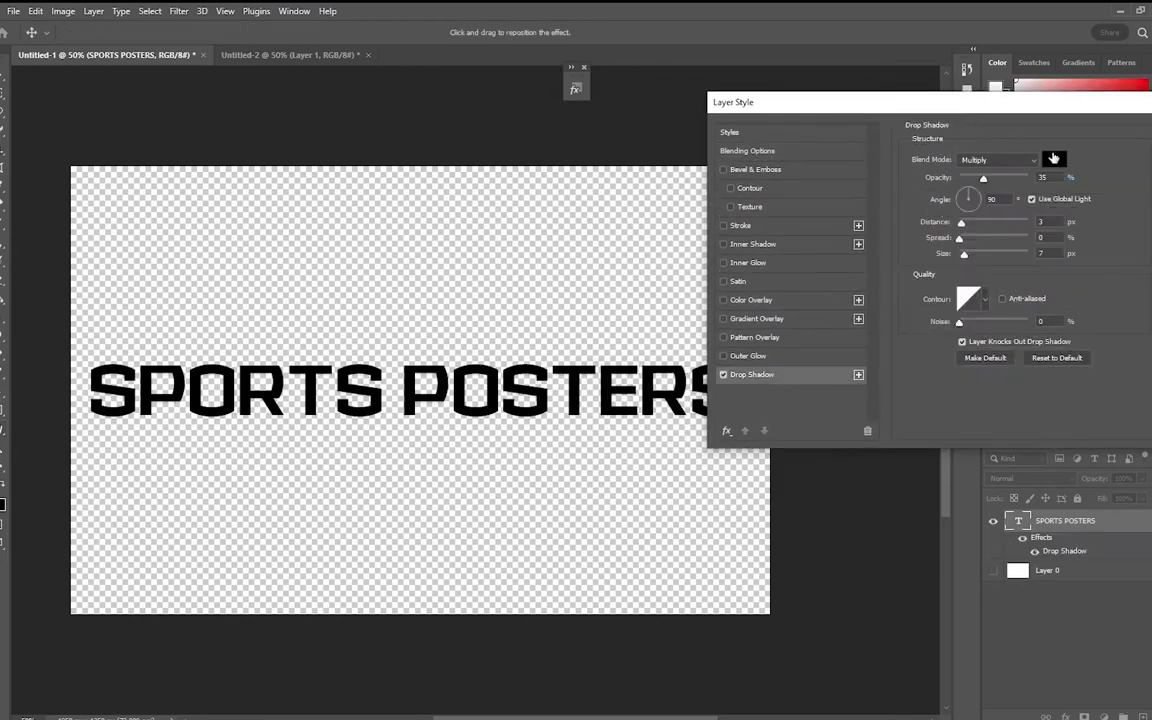
left_click(1054, 159)
type("ff0000")
left_click(712, 163)
left_click(997, 160)
left_click(985, 172)
left_click_drag(983, 178, 1052, 185)
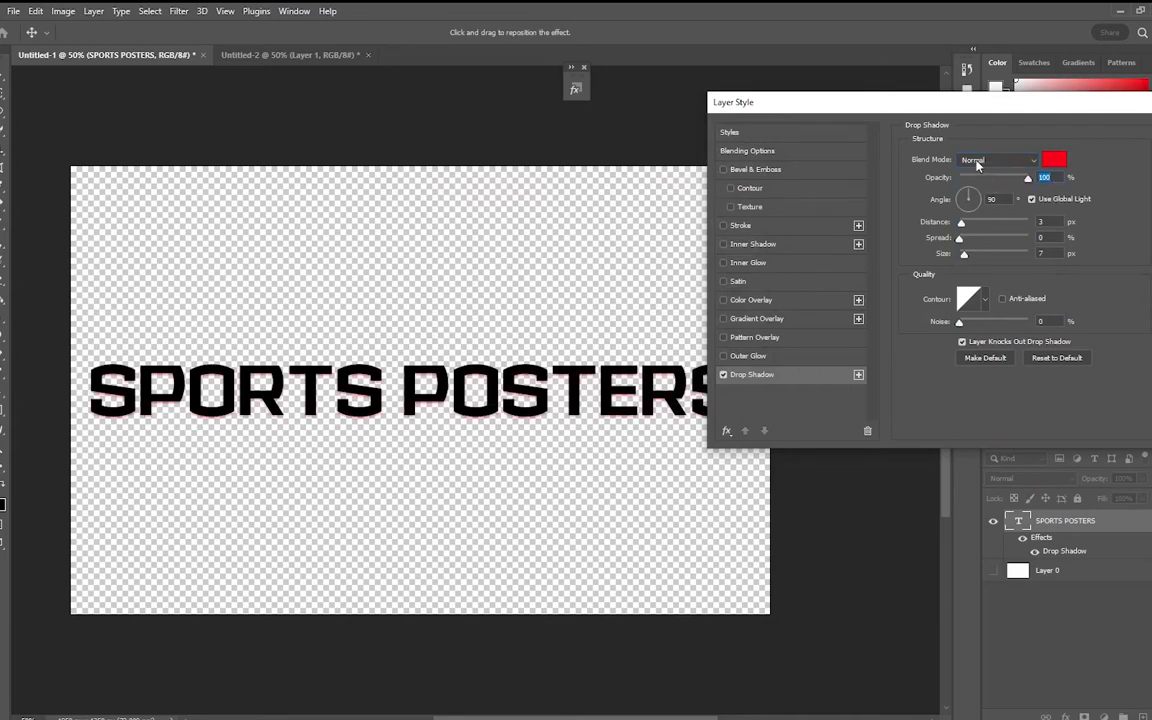
left_click_drag(963, 224, 968, 229)
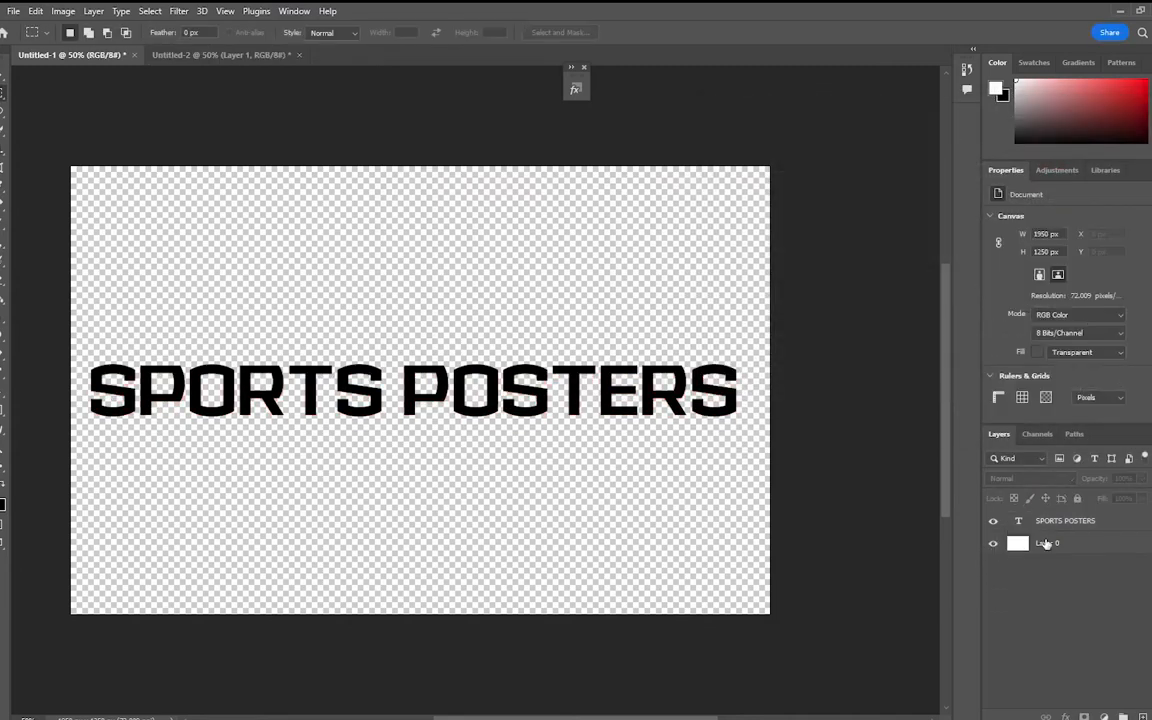
Add a new layer beneath the SPORTS POSTERS text and fill it with black using the Paint Bucket.
key("alt+BackSpace")
left_click(1123, 717)
left_click(1, 487)
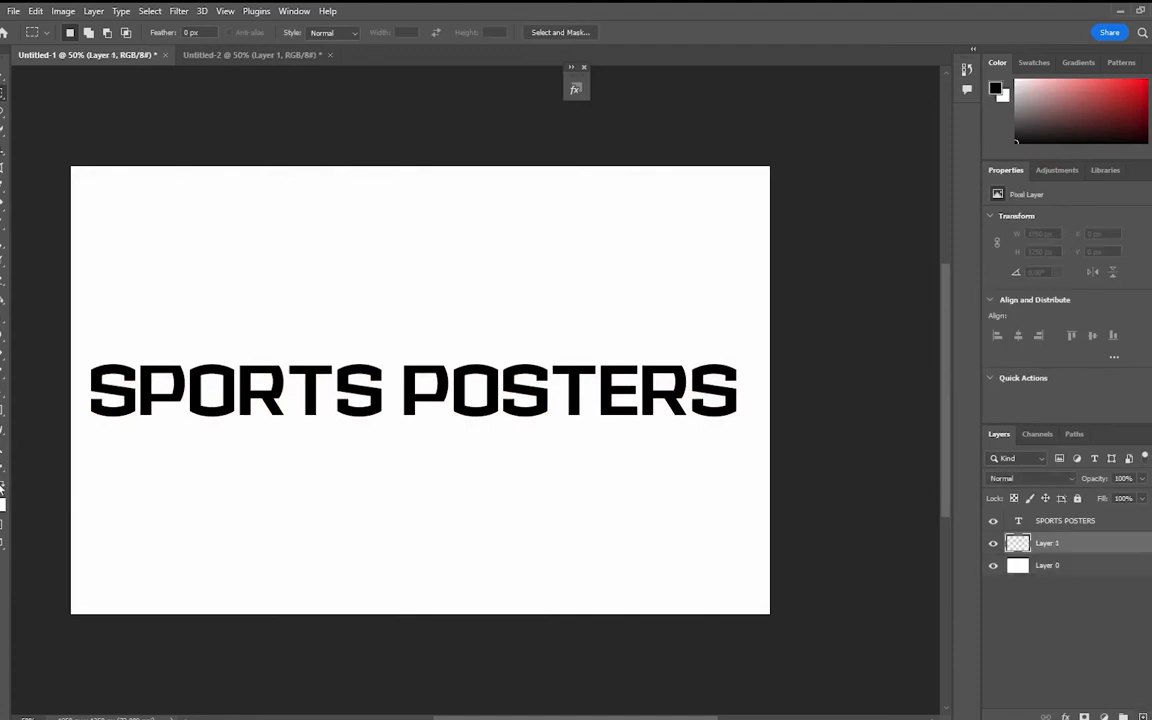
key("g")
left_click(545, 290)
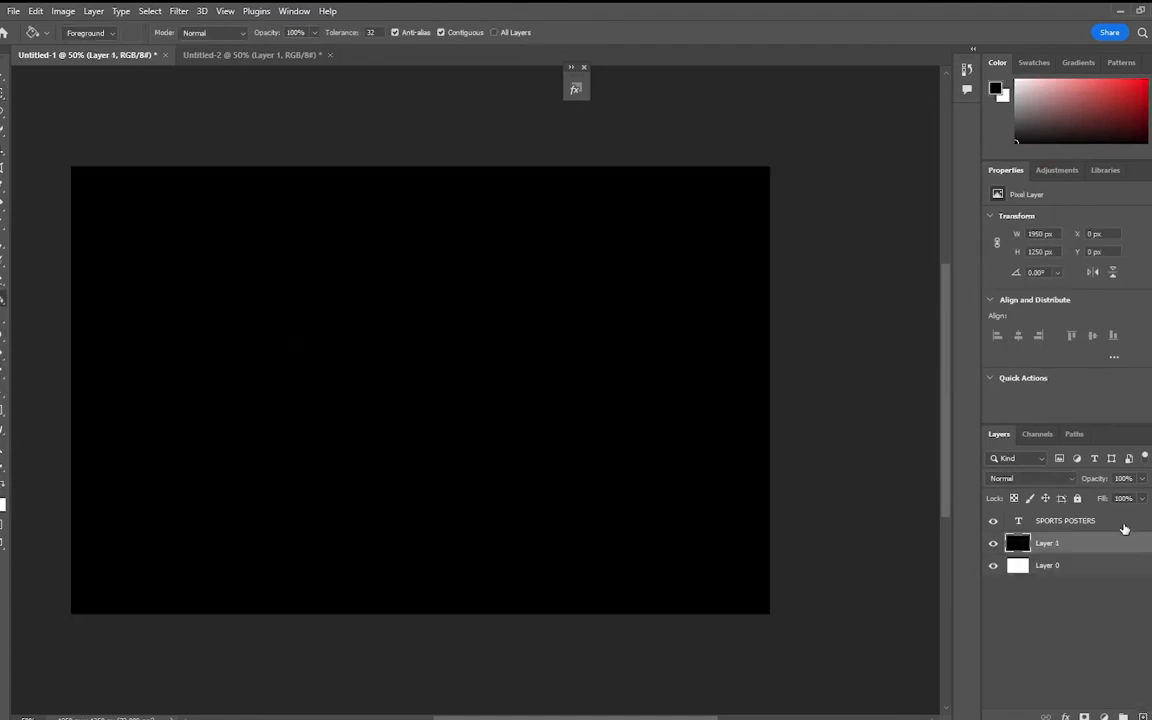
Give the SPORTS POSTERS text layer a red drop shadow in Normal blend mode at 100% opacity.
left_click(1128, 522)
double_click(1136, 526)
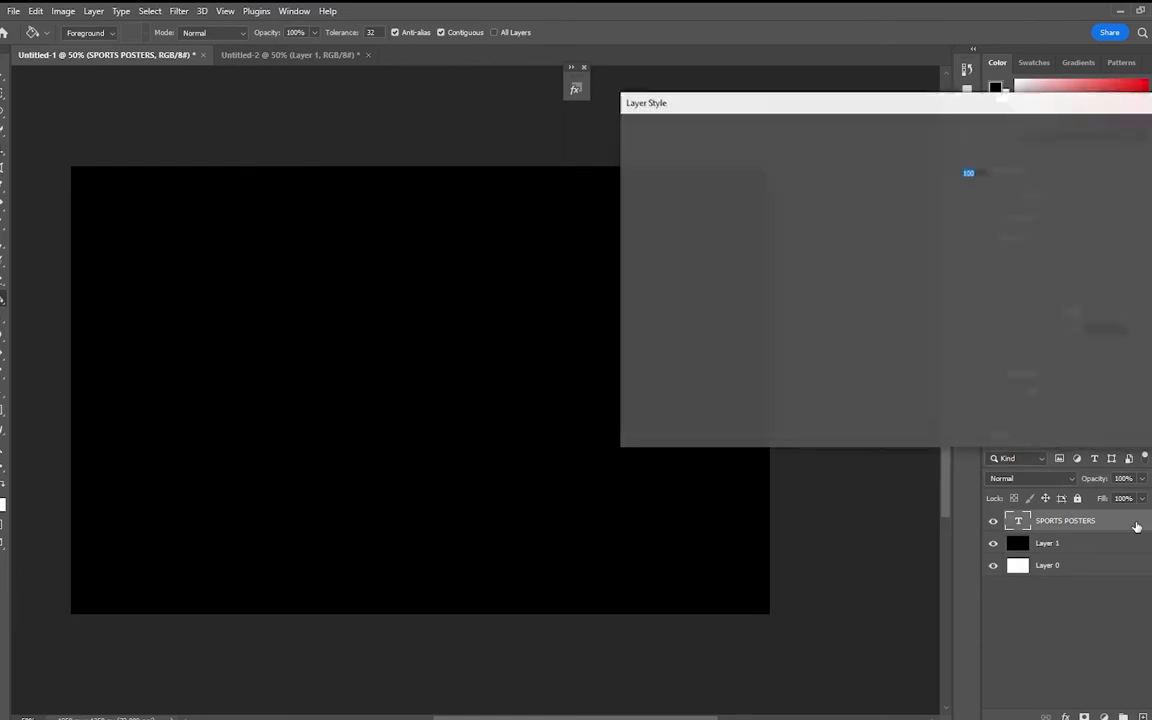
left_click(664, 374)
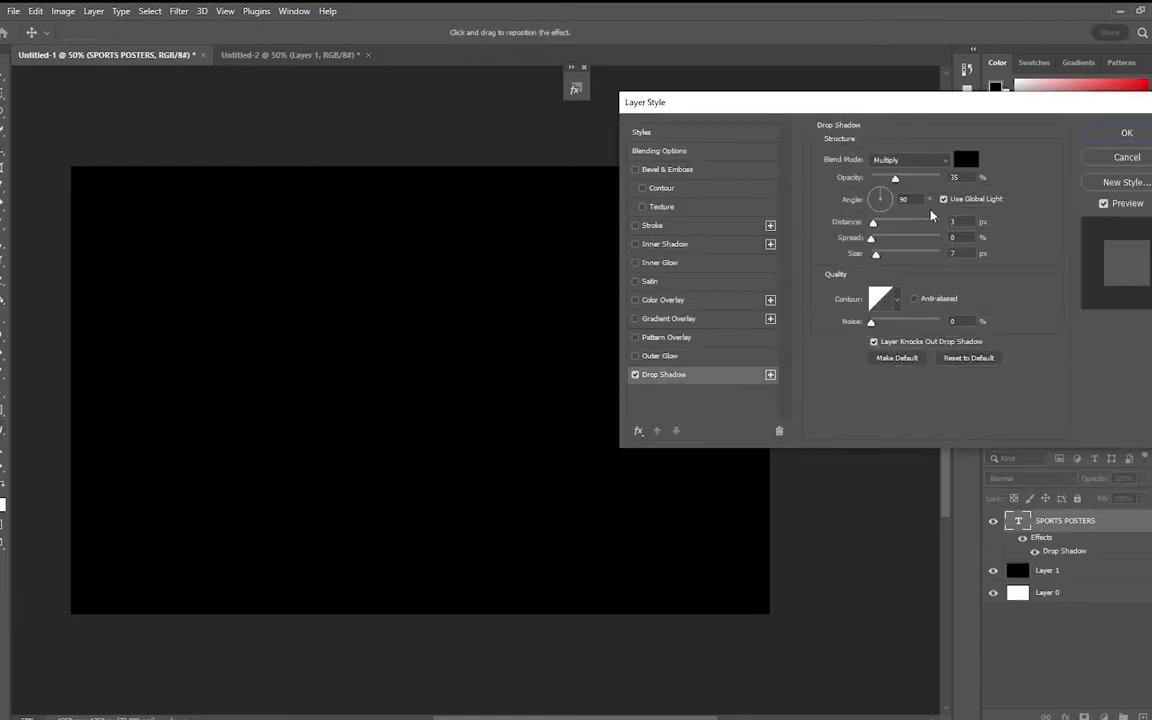
left_click(966, 159)
left_click(719, 163)
left_click(908, 160)
left_click(893, 168)
left_click_drag(897, 178, 1028, 183)
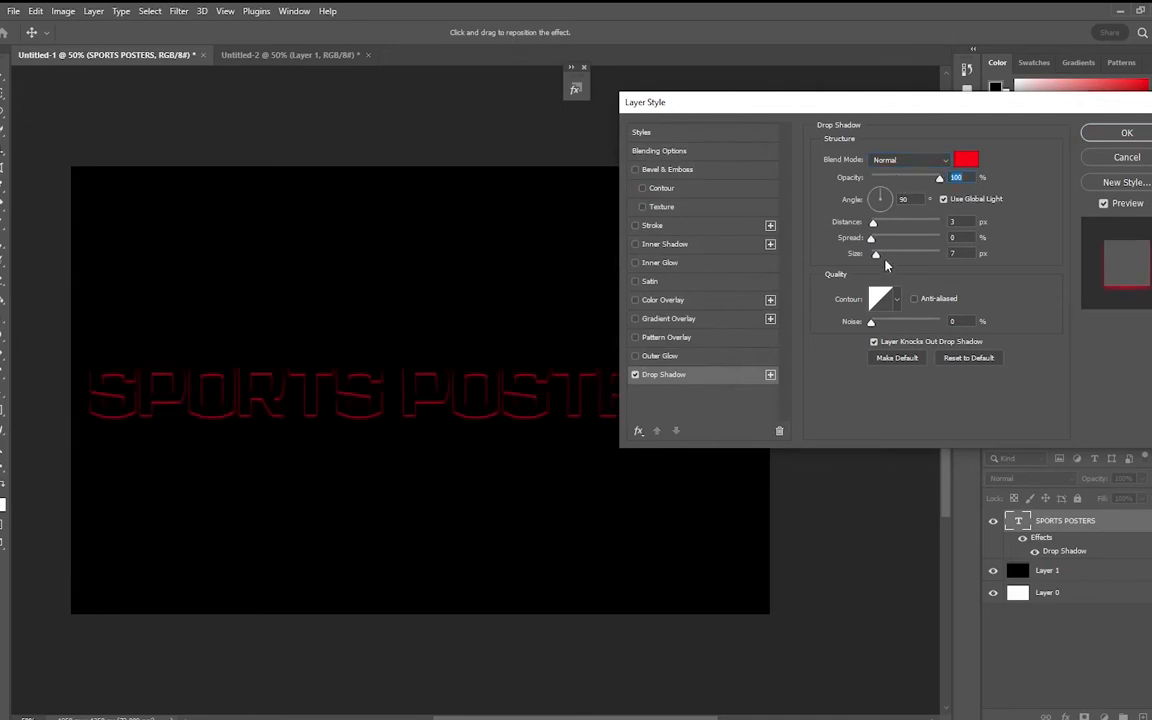
Set the drop shadow's angle to 62°, distance to 23 px, and spread and size to 0.
left_click_drag(873, 222, 878, 225)
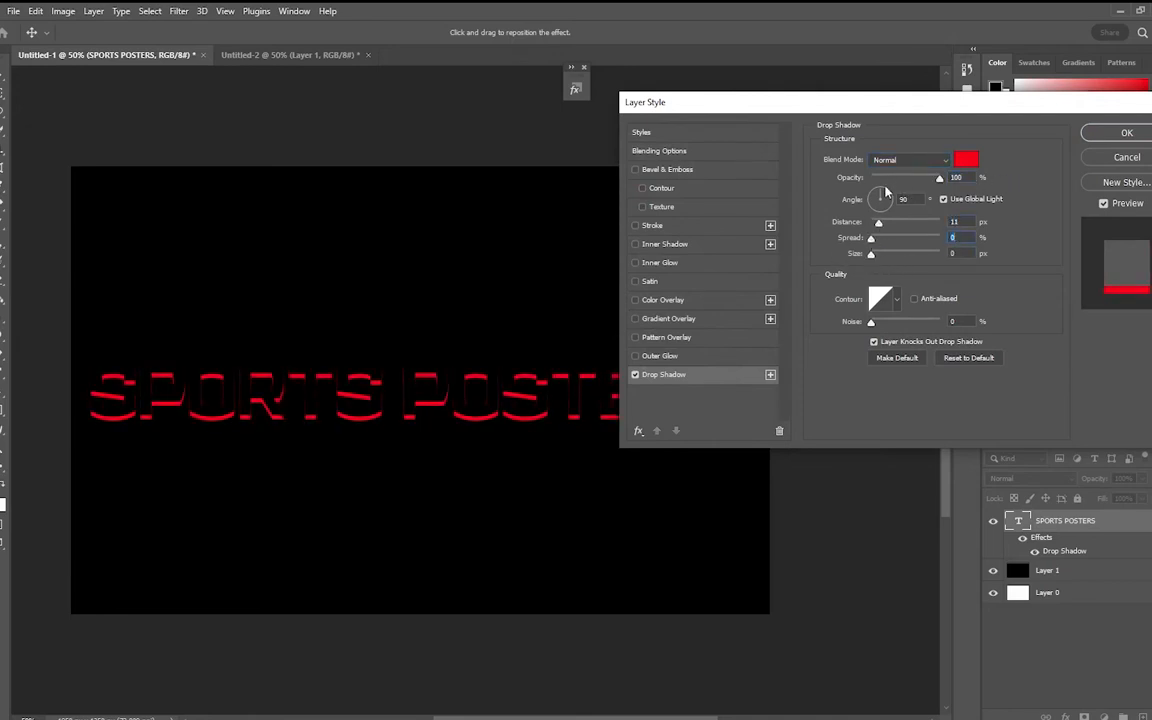
left_click_drag(884, 196, 885, 198)
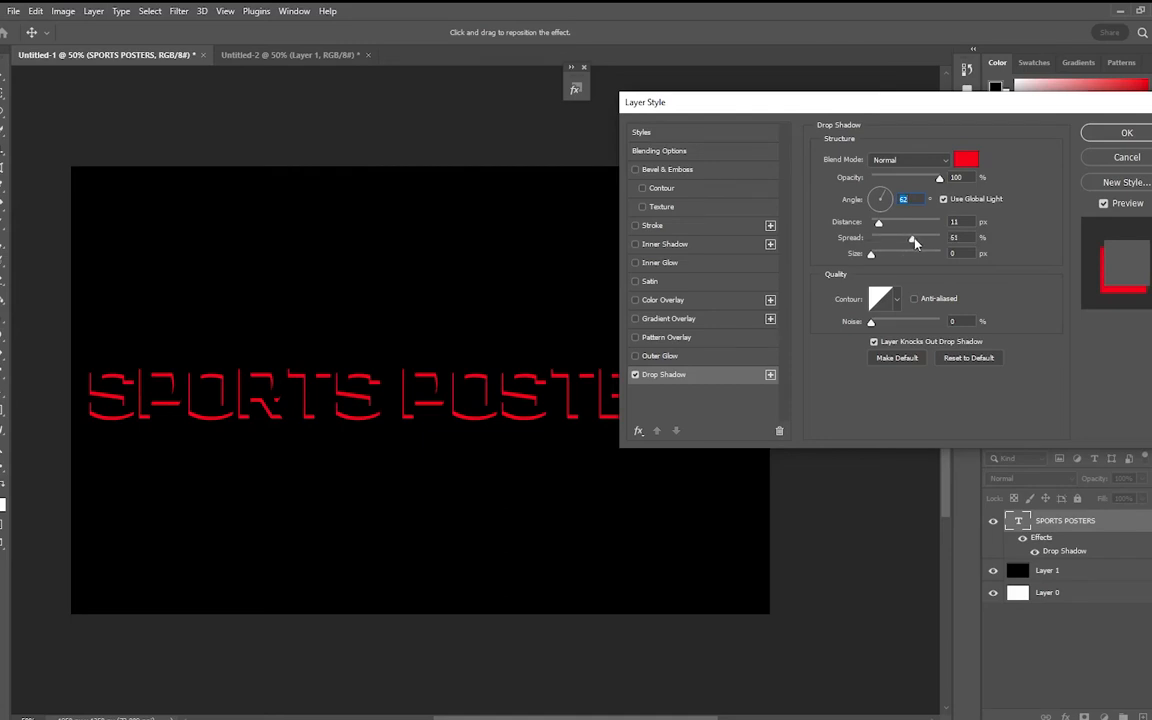
left_click_drag(869, 255, 888, 226)
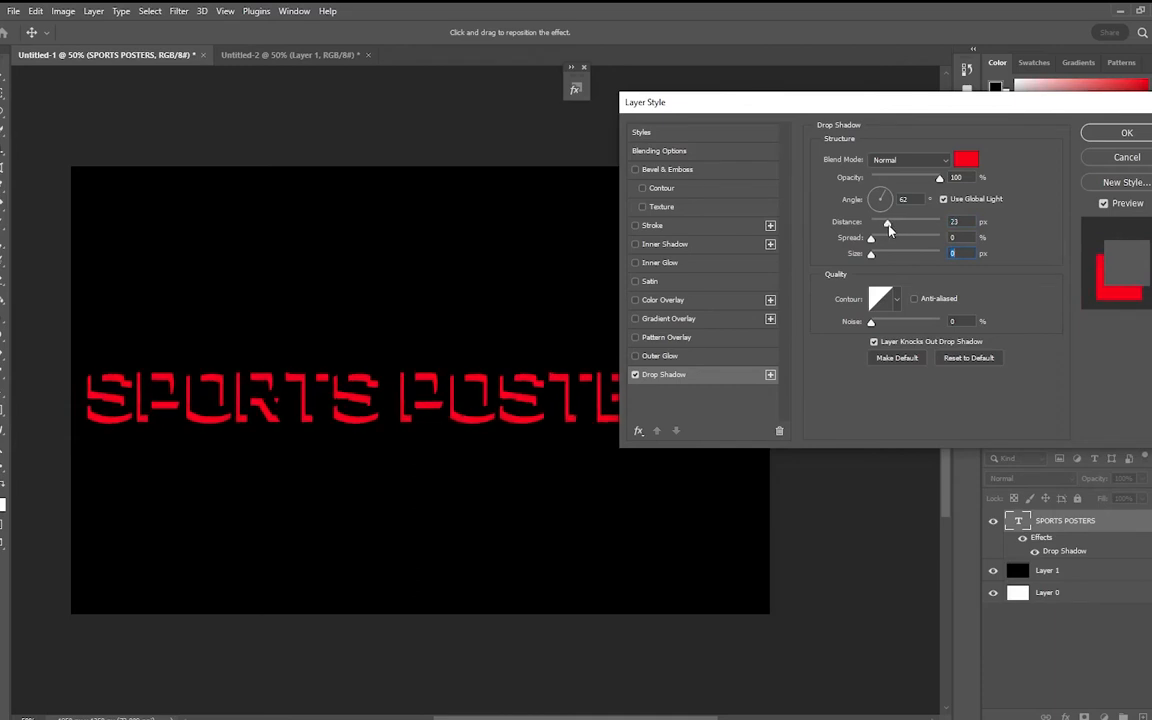
Toggle the Stroke effect on and off again, and disable the drop shadow on the text.
left_click(636, 226)
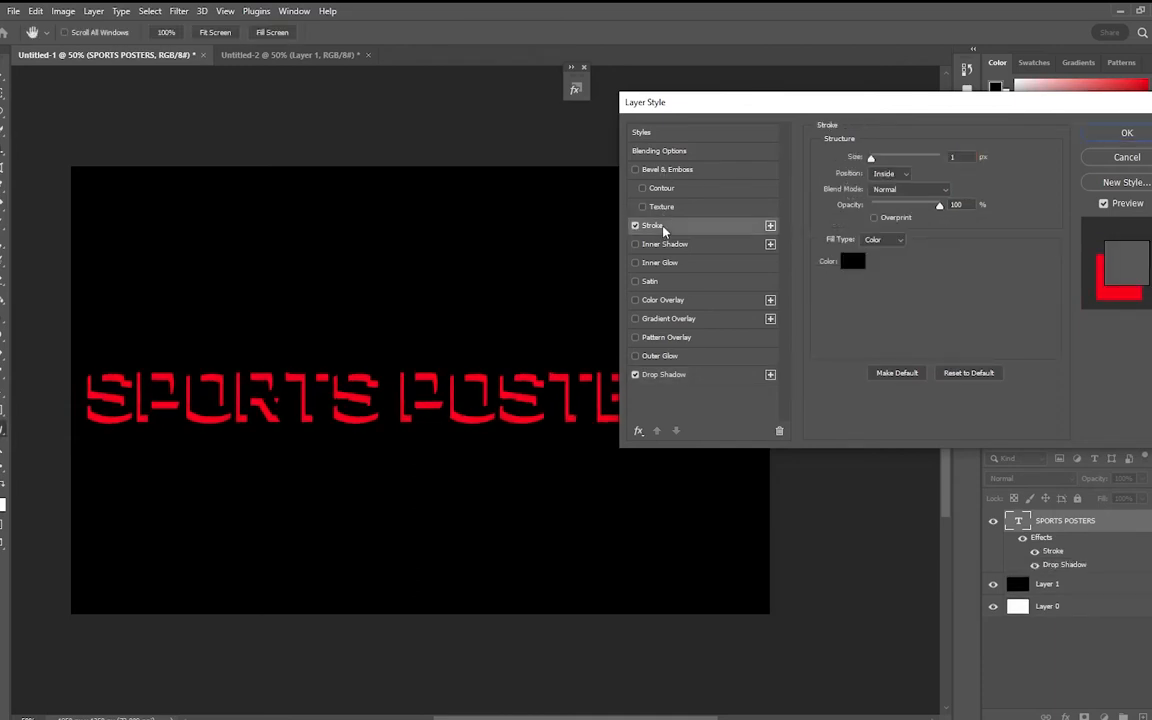
left_click(636, 226)
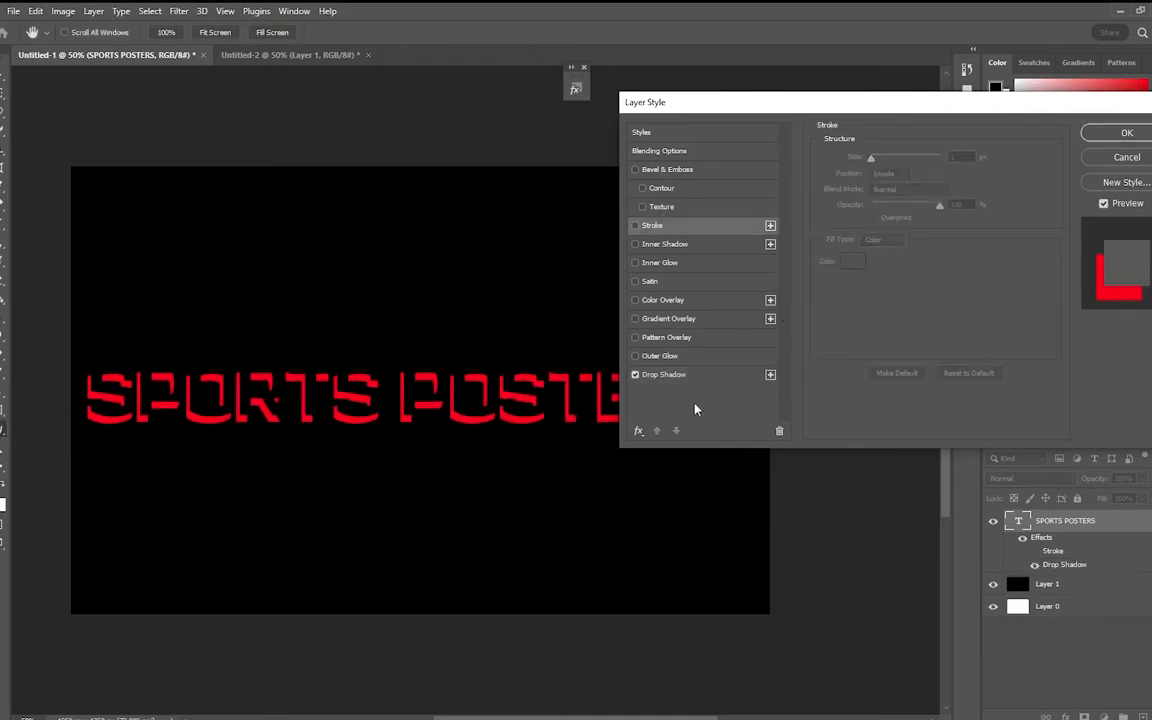
left_click(636, 375)
Give the text a red outer glow of 57 px size in Normal blend mode at 100% opacity.
left_click(637, 357)
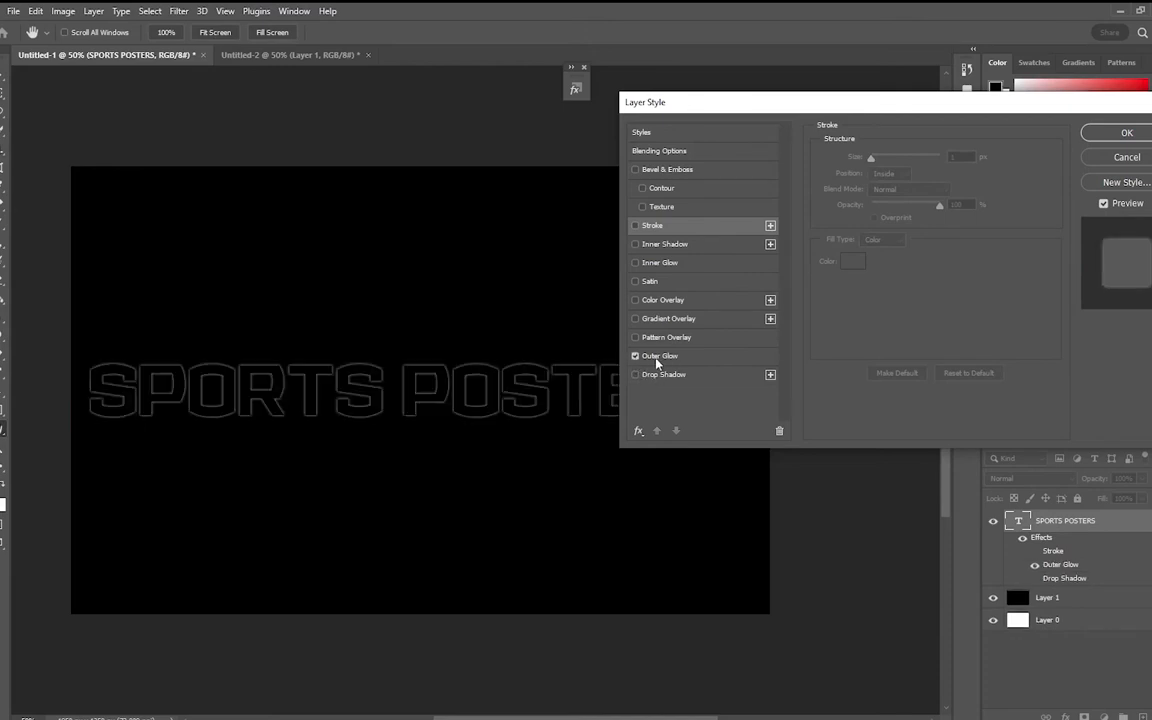
left_click(657, 358)
mouse_move(879, 300)
left_mouse_down()
mouse_move(910, 302)
mouse_move(888, 305)
mouse_move(900, 318)
mouse_move(890, 305)
left_mouse_up()
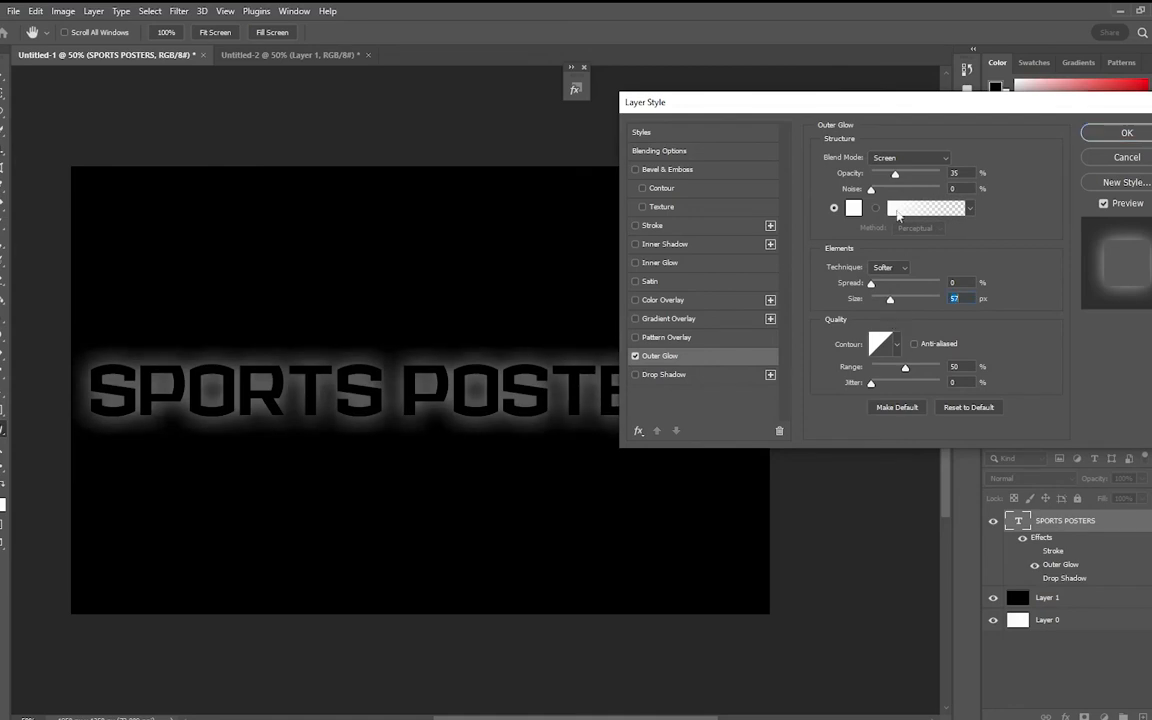
left_click(855, 207)
left_click(577, 169)
left_click(719, 167)
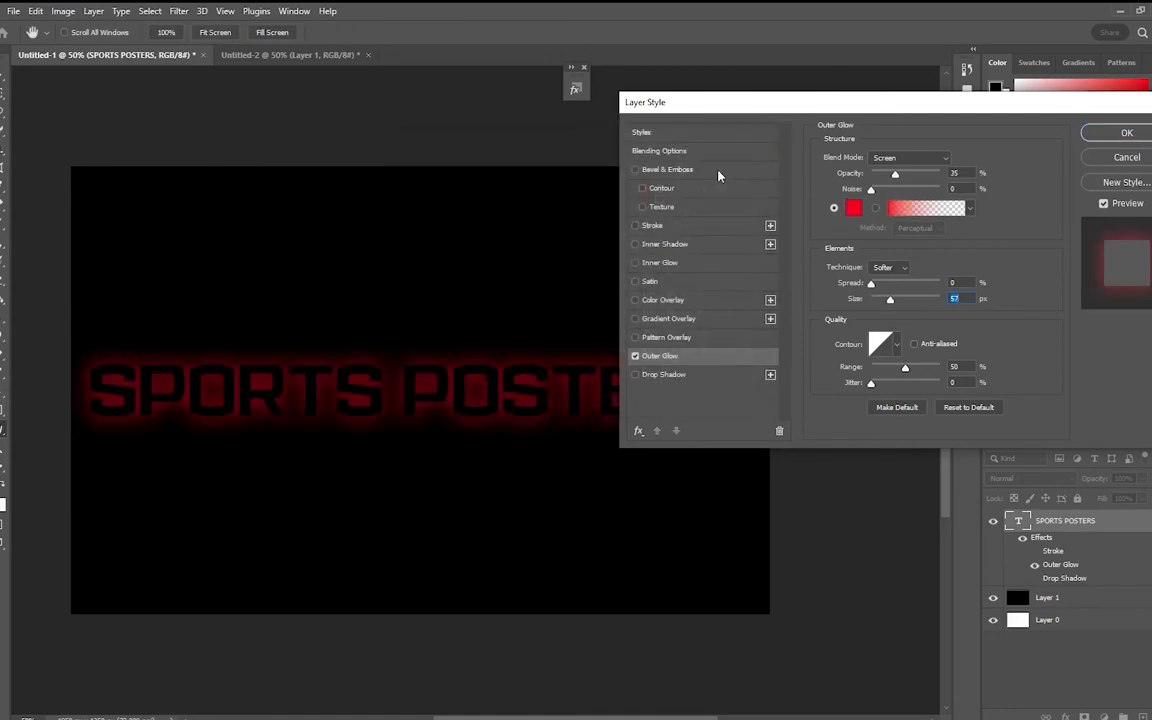
left_click_drag(918, 176, 942, 175)
left_click(910, 157)
left_click(885, 165)
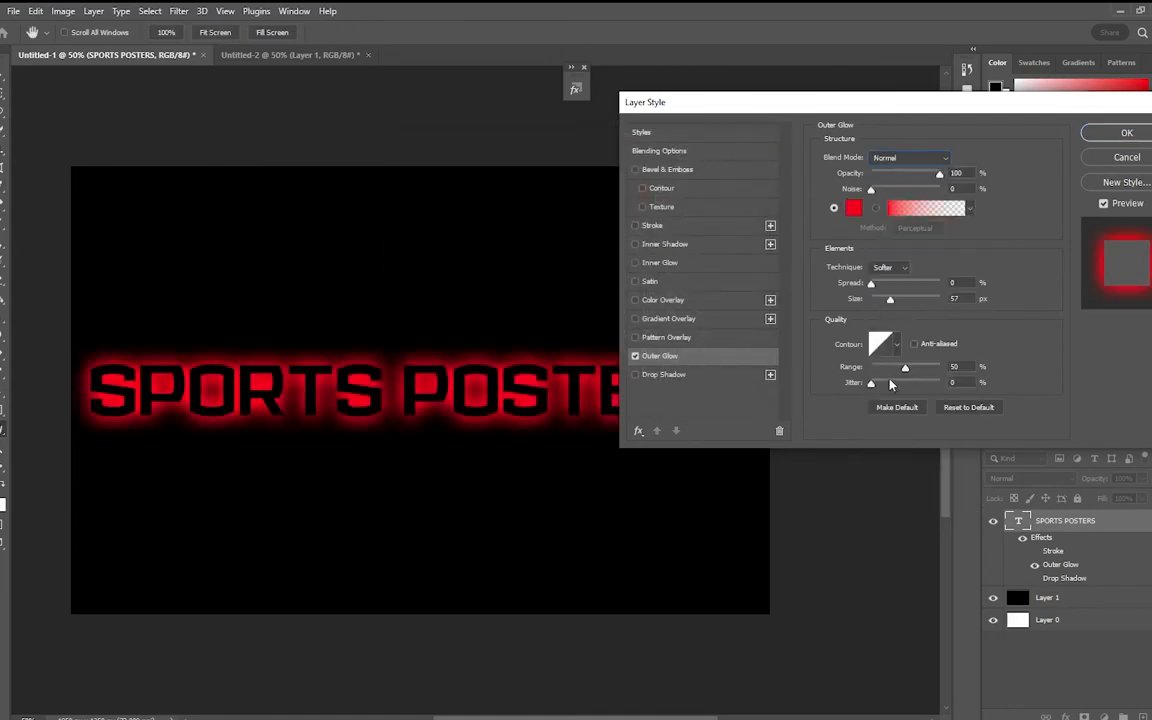
Set the outer glow's spread to 100% and size to 3 px, trying the other technique before settling on Softer.
mouse_move(891, 300)
left_mouse_down()
mouse_move(935, 301)
mouse_move(900, 300)
mouse_move(895, 285)
mouse_move(942, 284)
mouse_move(875, 314)
left_mouse_up()
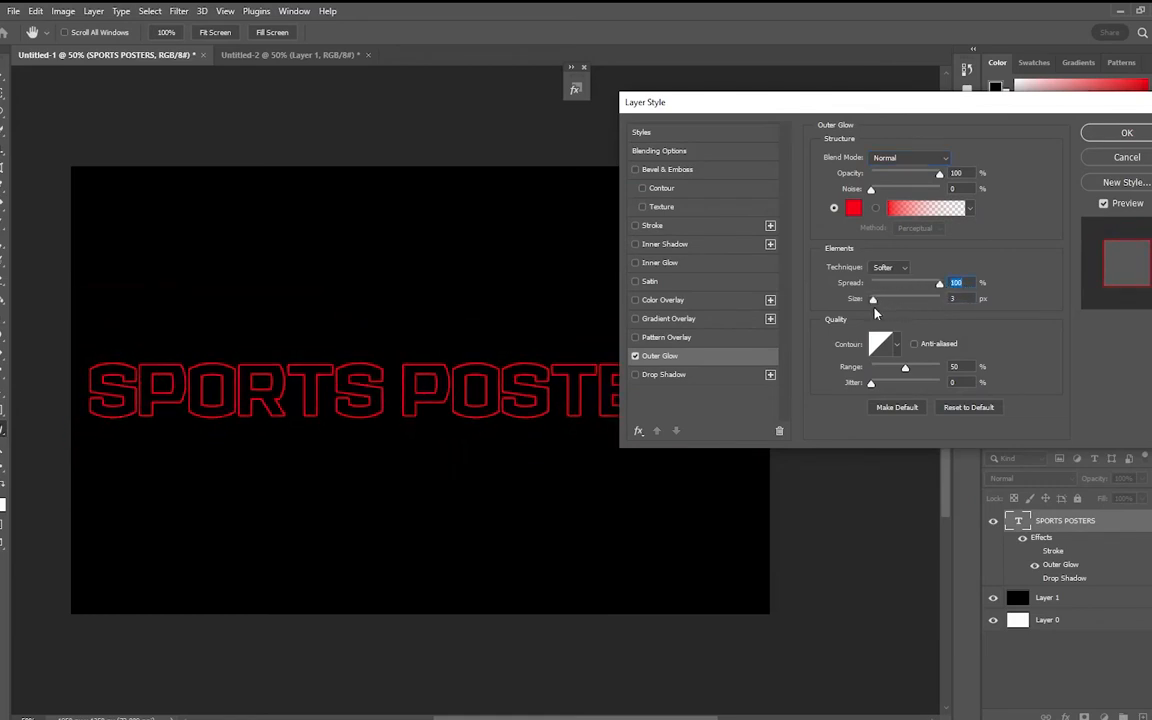
left_click(890, 267)
left_click(885, 296)
left_click(890, 267)
left_click(800, 250)
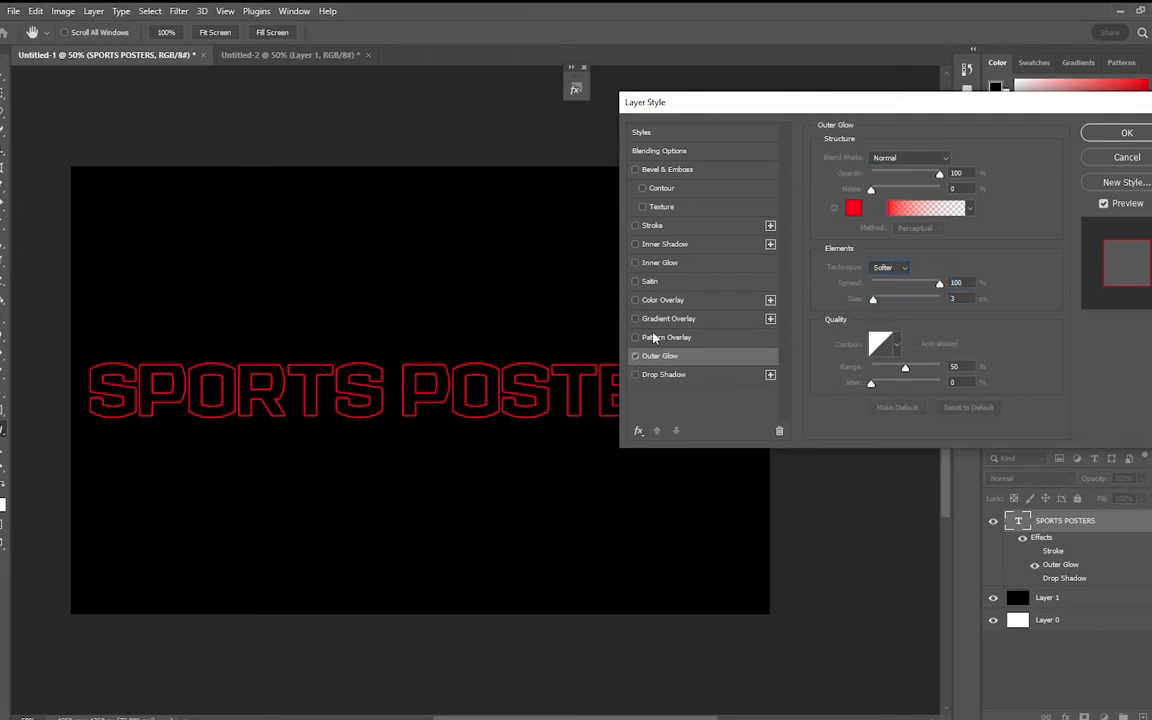
Replace the outer glow with a pattern overlay that uses the custom red carbon fiber pattern.
left_click(634, 356)
left_click(662, 337)
left_click(917, 206)
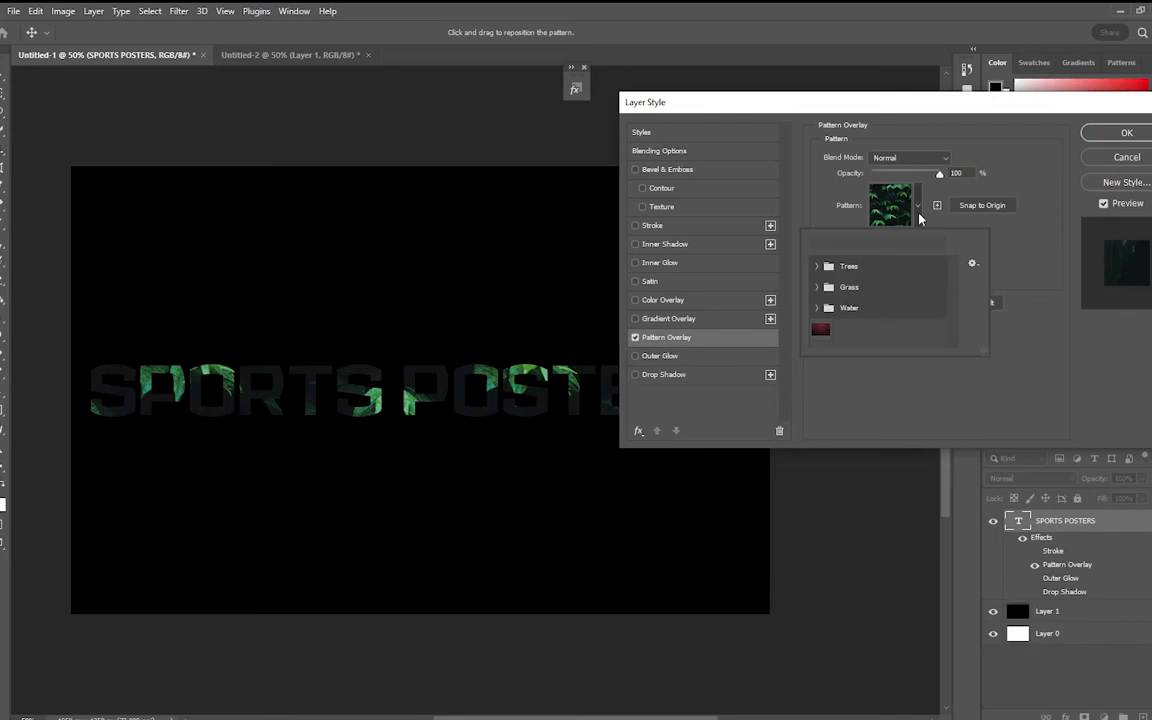
left_click(819, 330)
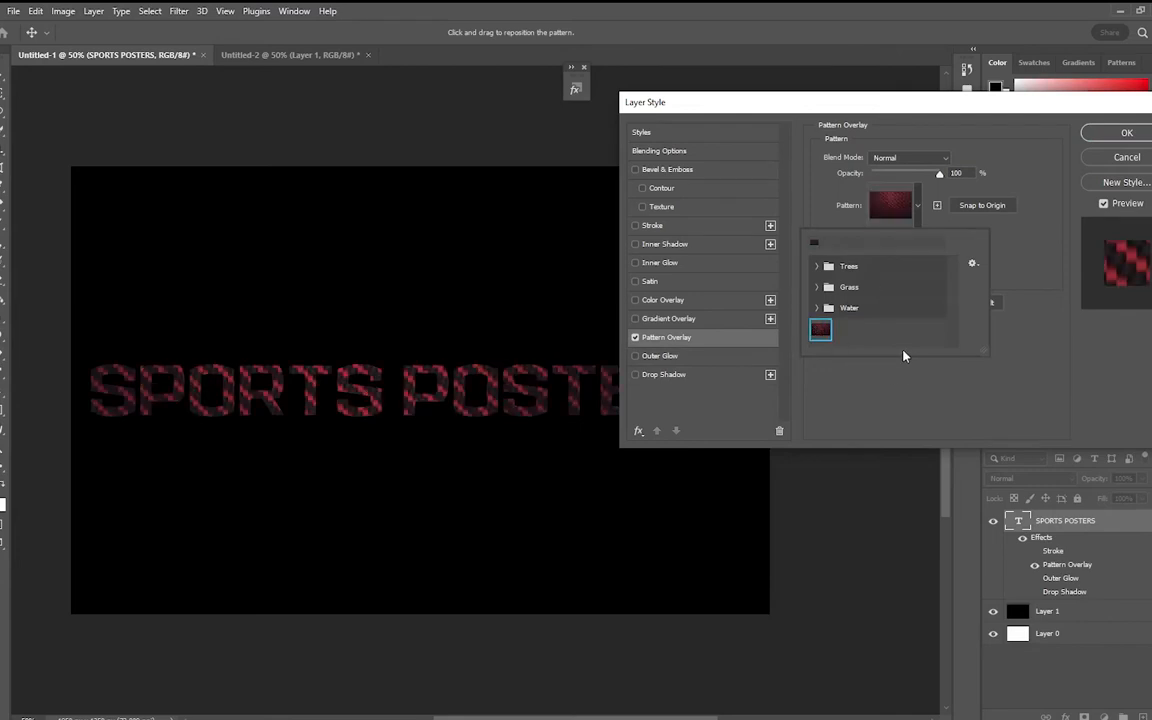
left_click(641, 341)
Try the yellow-green and green patterns of the Grass group as the text's pattern overlay.
left_click(918, 210)
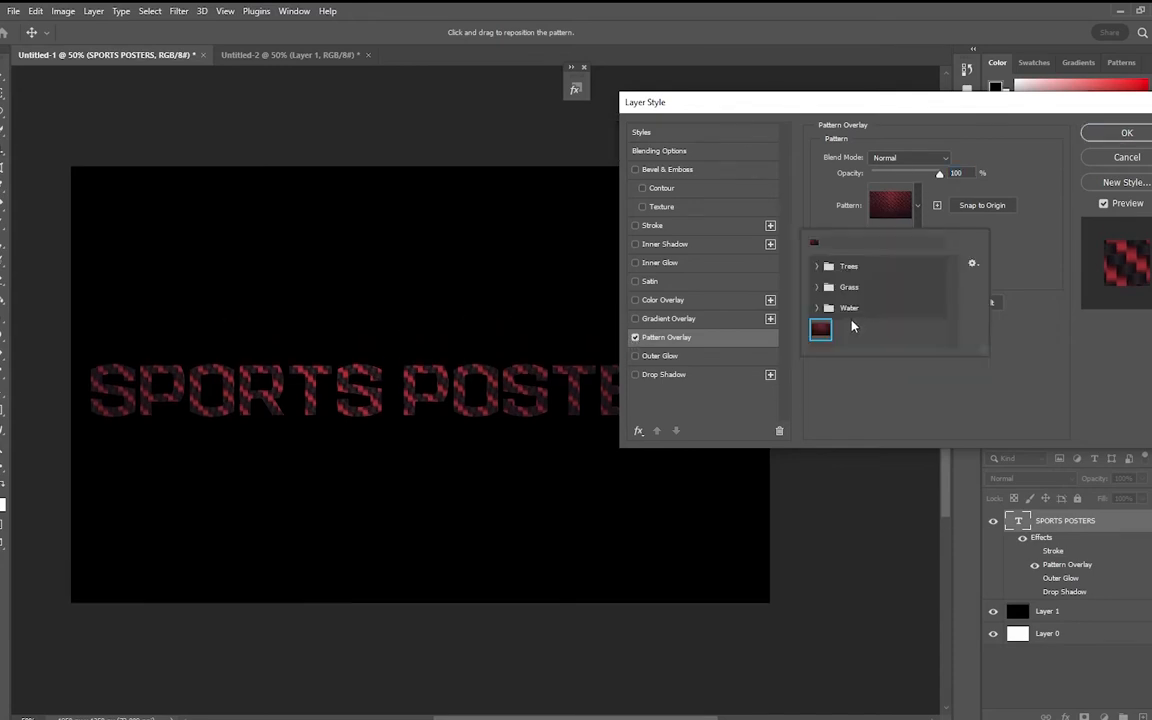
left_click(817, 287)
left_click(835, 309)
left_click(881, 309)
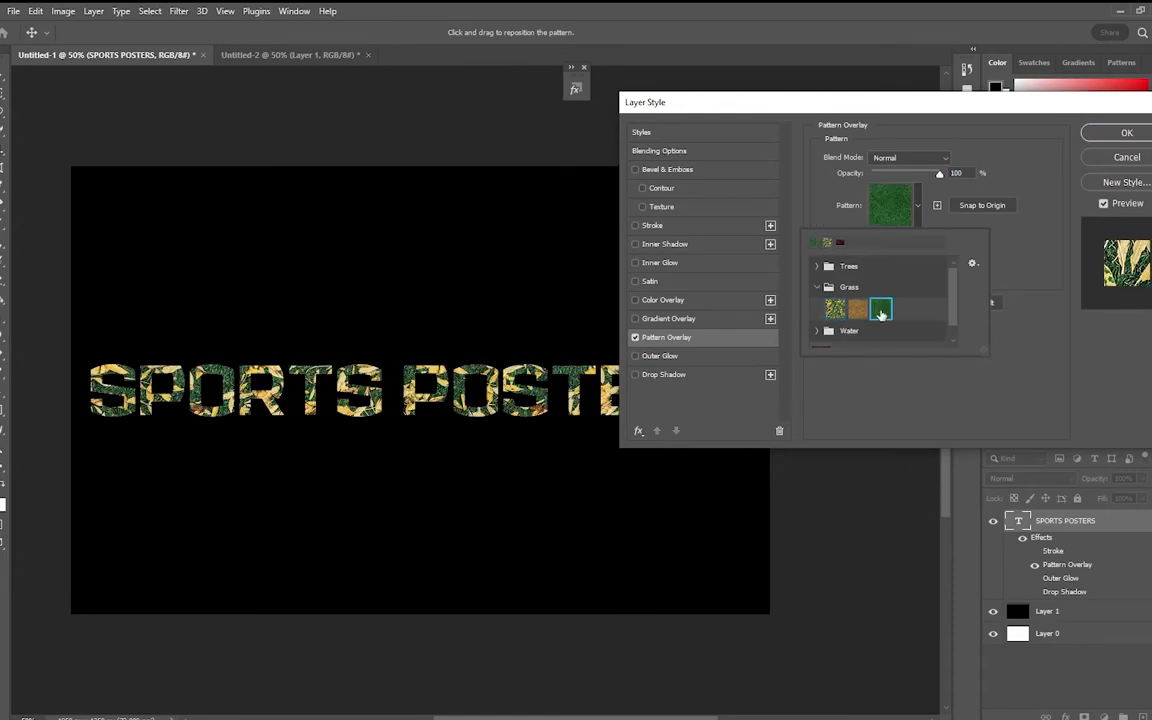
left_click(817, 287)
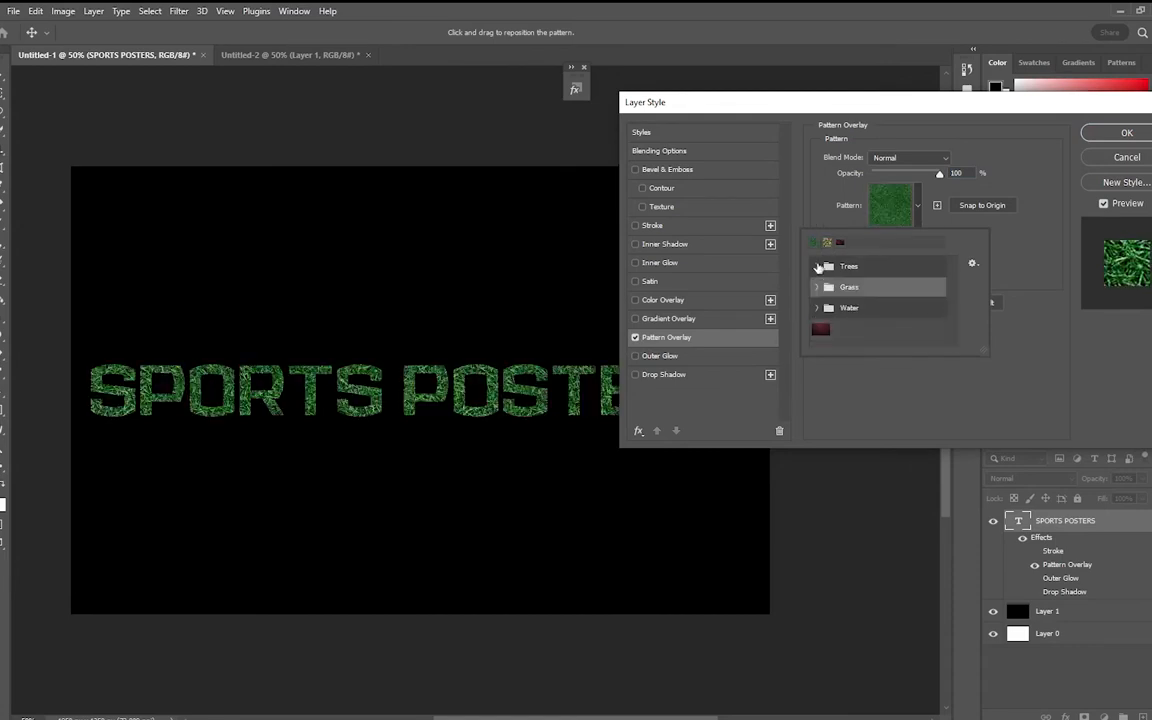
Try the patterns of the Trees group on the text, ending with the yellow autumn trees pattern.
left_click(817, 266)
left_click(835, 288)
left_click(858, 288)
left_click(881, 288)
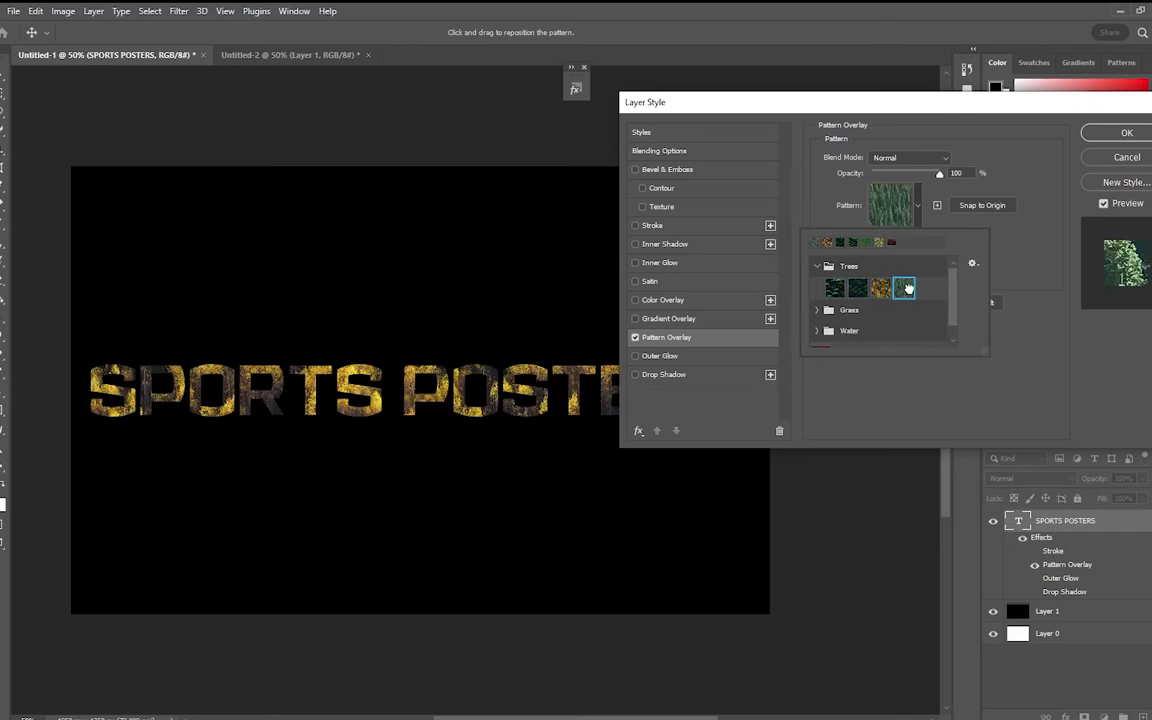
left_click(903, 288)
left_click(881, 288)
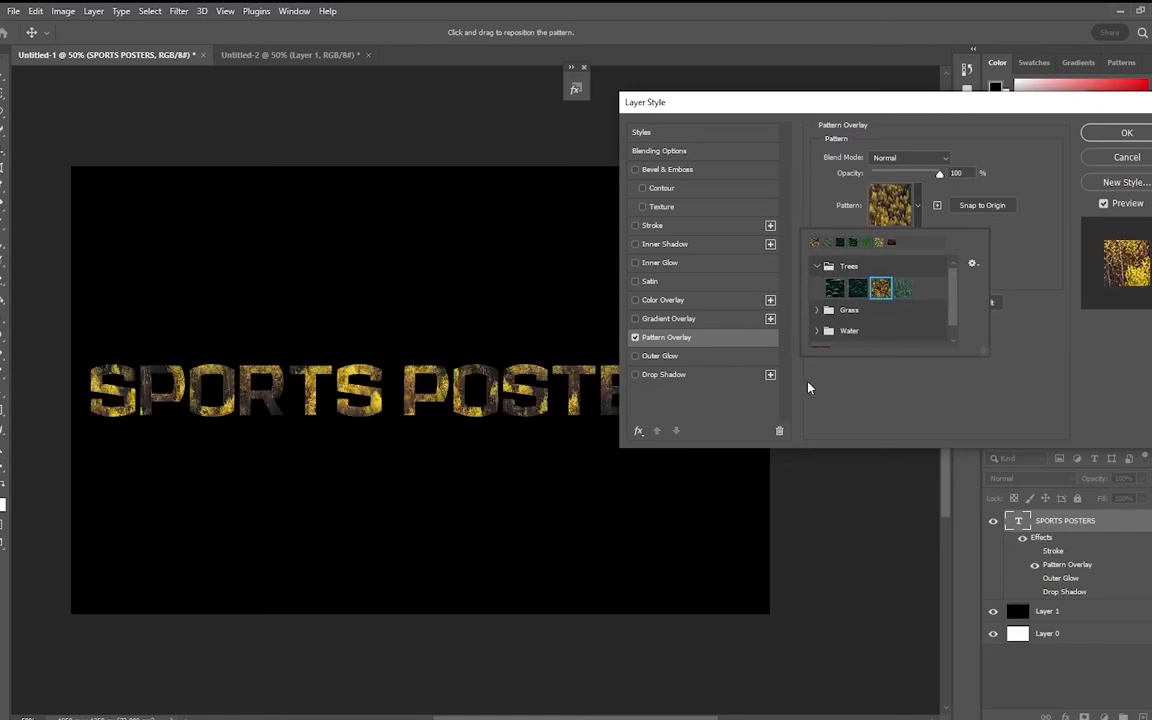
left_click(816, 267)
Replace the text's pattern overlay with a gradient overlay.
left_click(636, 339)
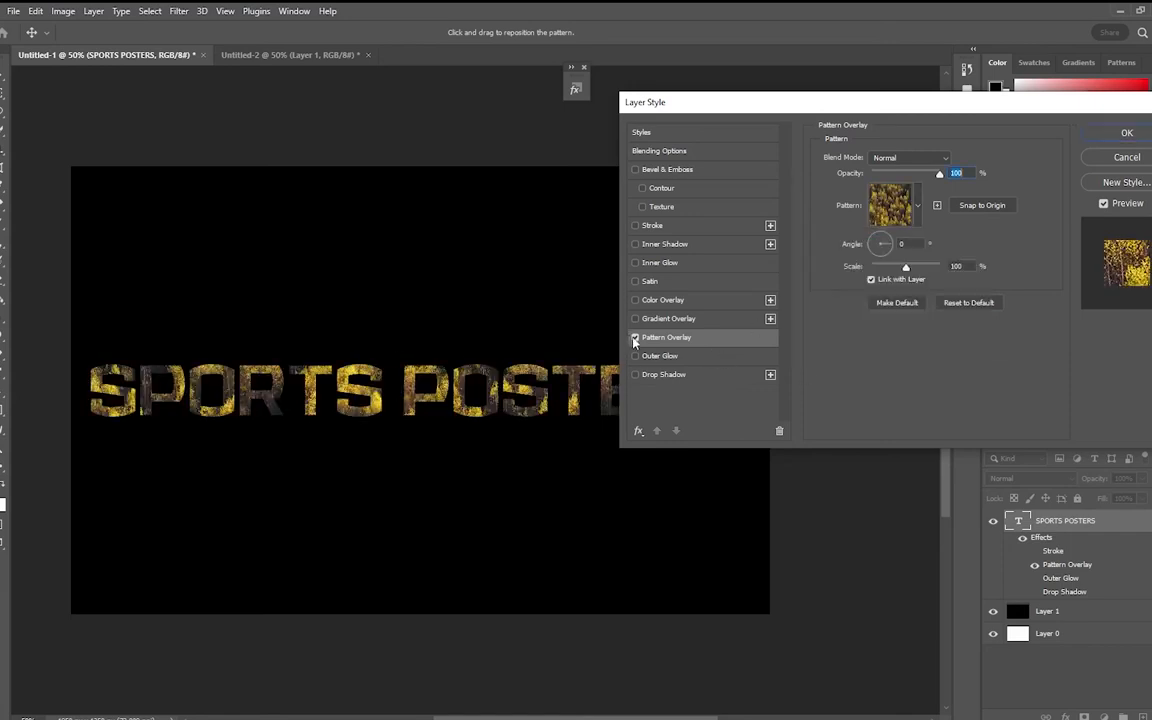
left_click(635, 338)
left_click(660, 321)
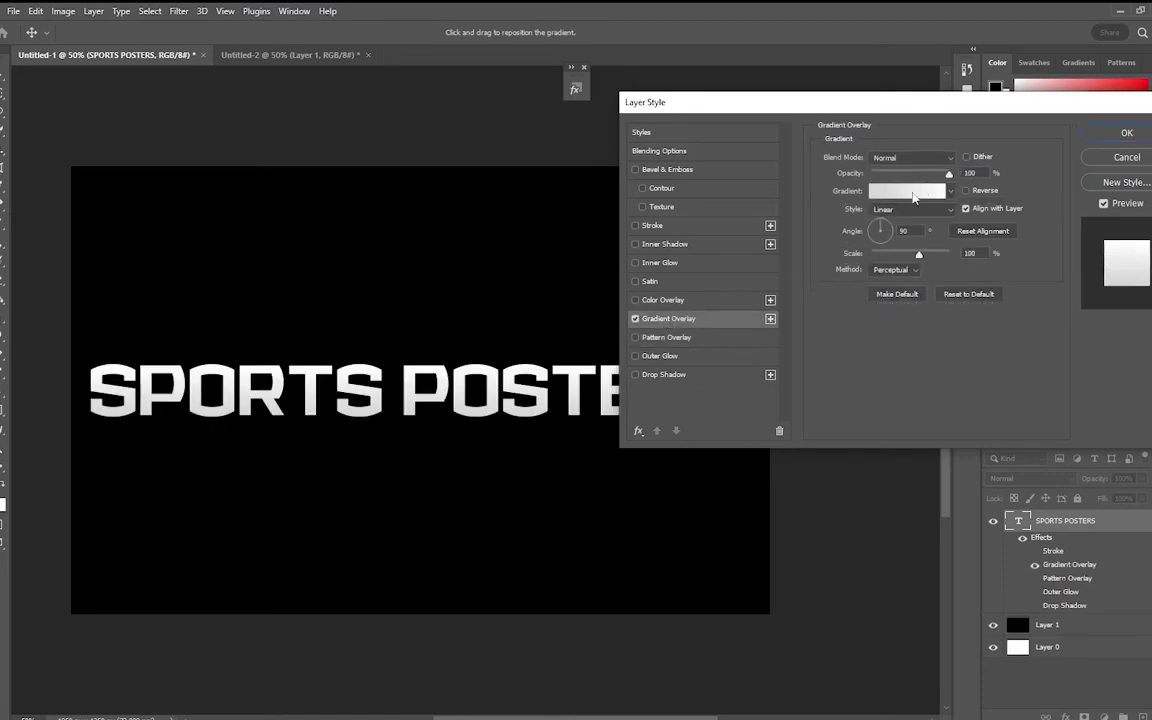
Try the Foreground to Background preset of the Basics group as the overlay gradient and discard it.
left_click(890, 190)
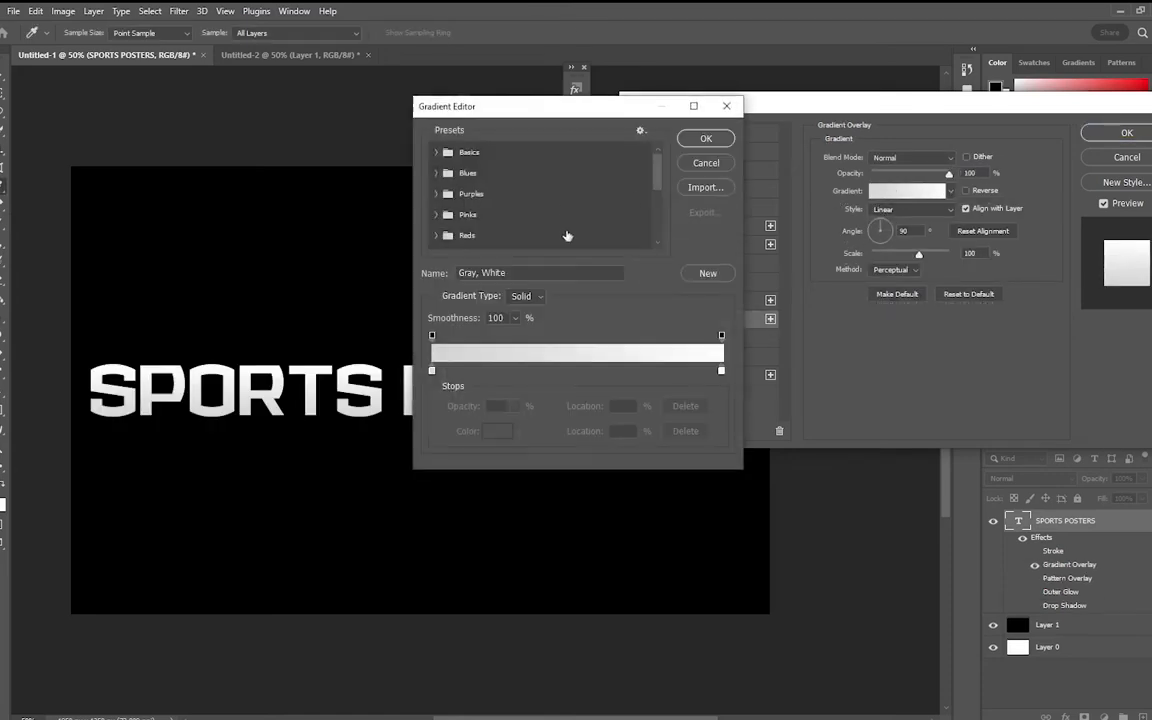
left_click(436, 152)
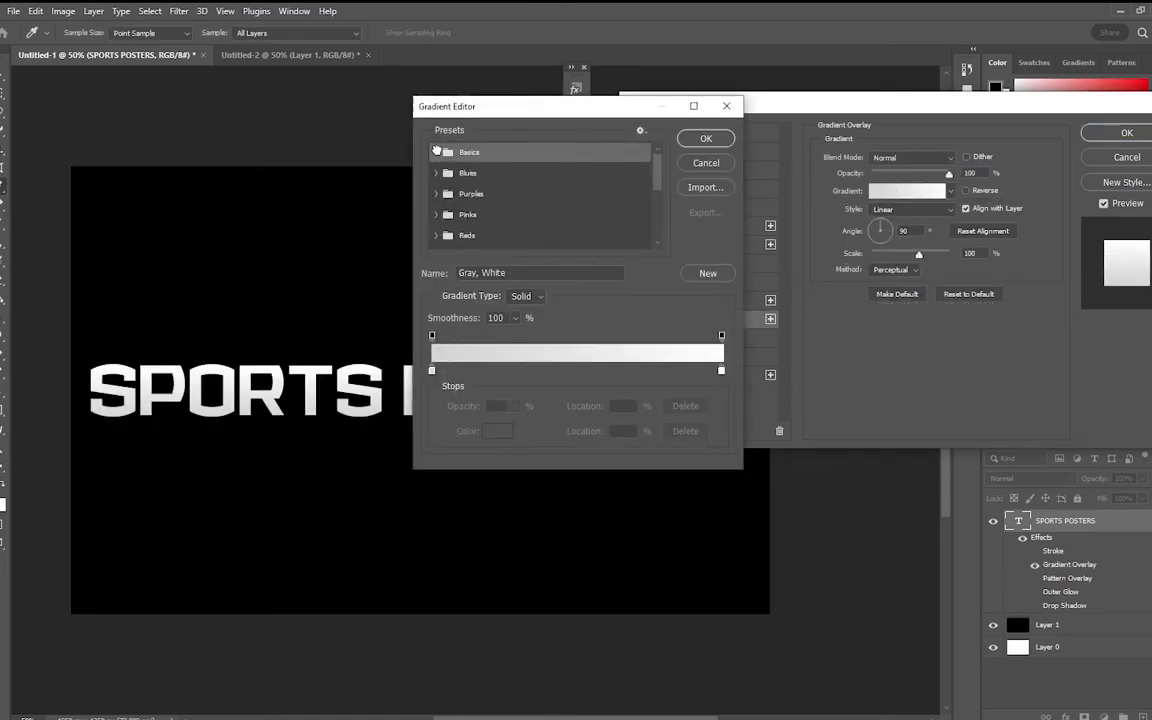
left_click(454, 175)
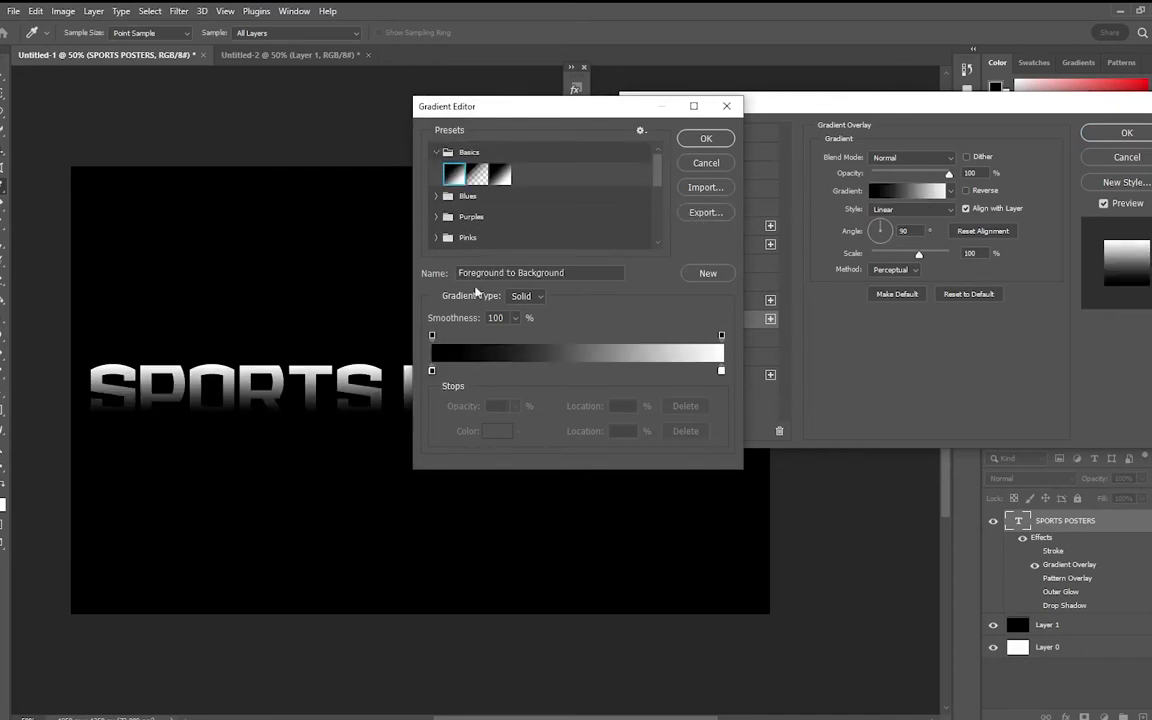
left_click(710, 164)
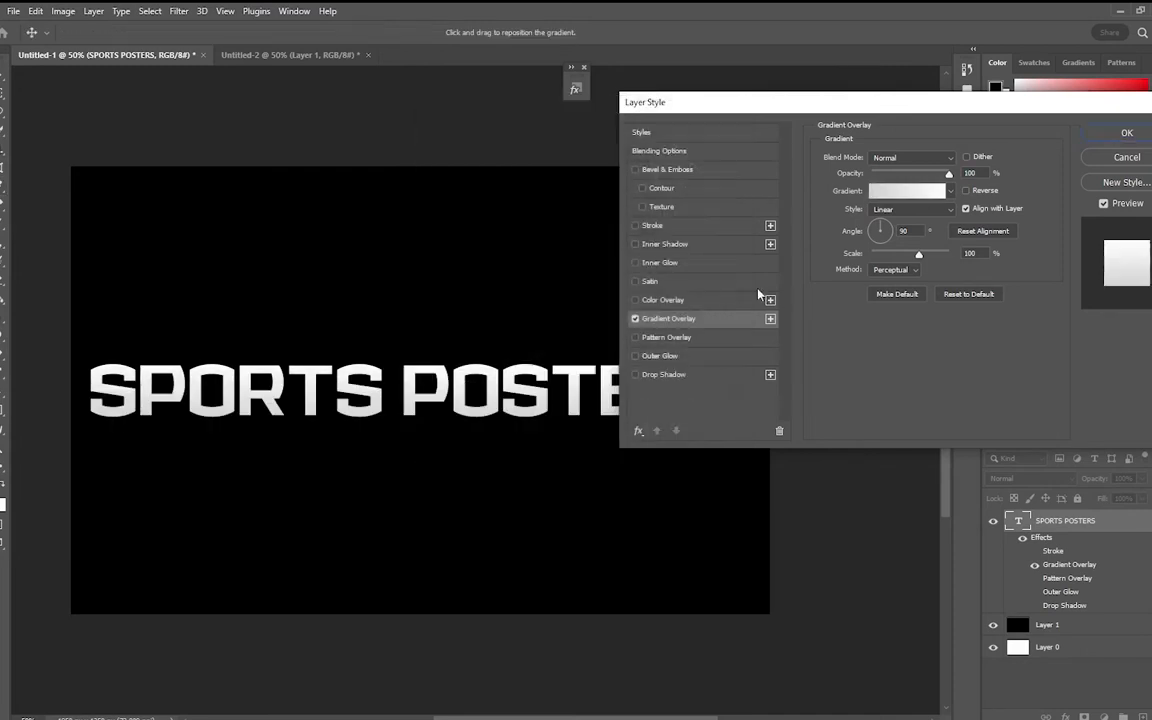
Replace the gradient overlay with a color overlay, trying red ff0000 as its color.
left_click(677, 302)
left_click(966, 159)
type("ff0000")
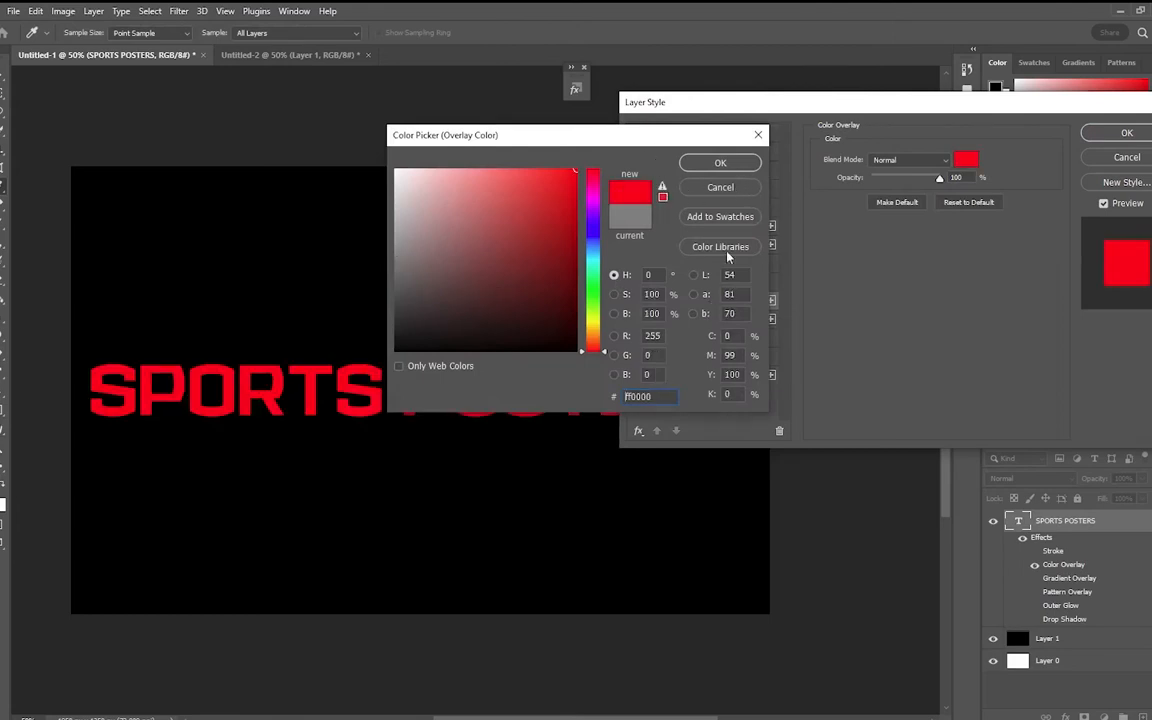
key("Escape")
left_click(963, 161)
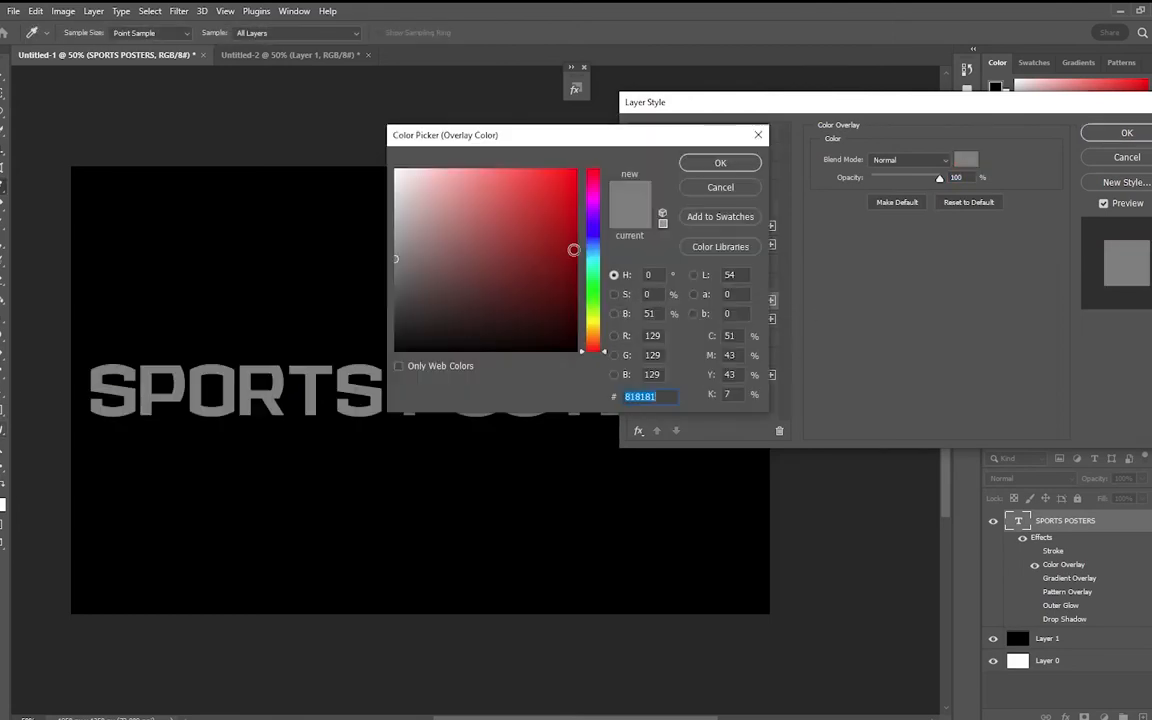
type("ff0000")
left_click(720, 188)
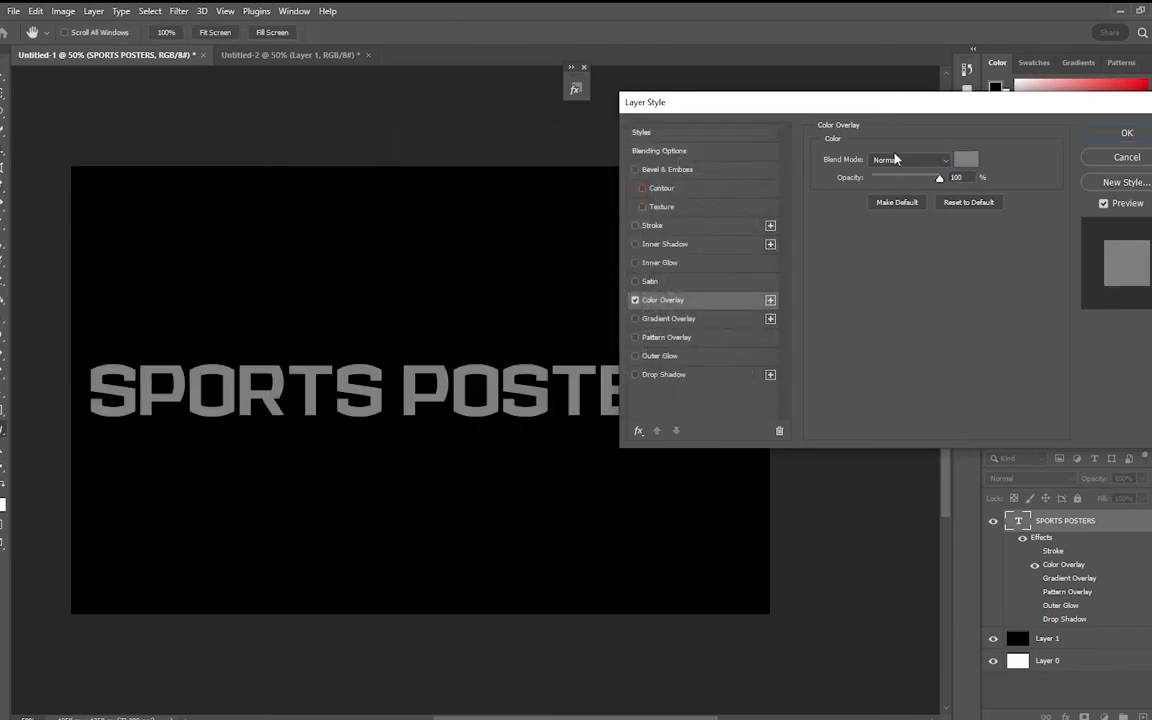
left_click(905, 160)
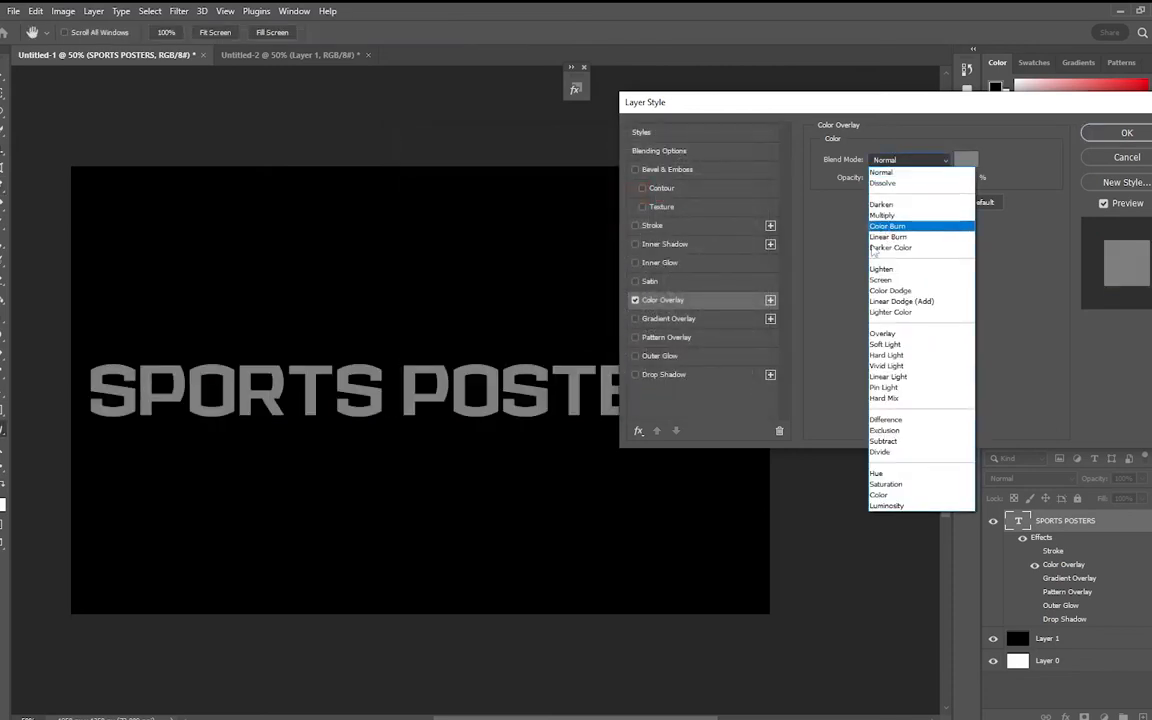
Replace the color overlay with a dark gray satin effect using the Normal blend mode and 82% opacity.
left_click(650, 282)
left_click(635, 300)
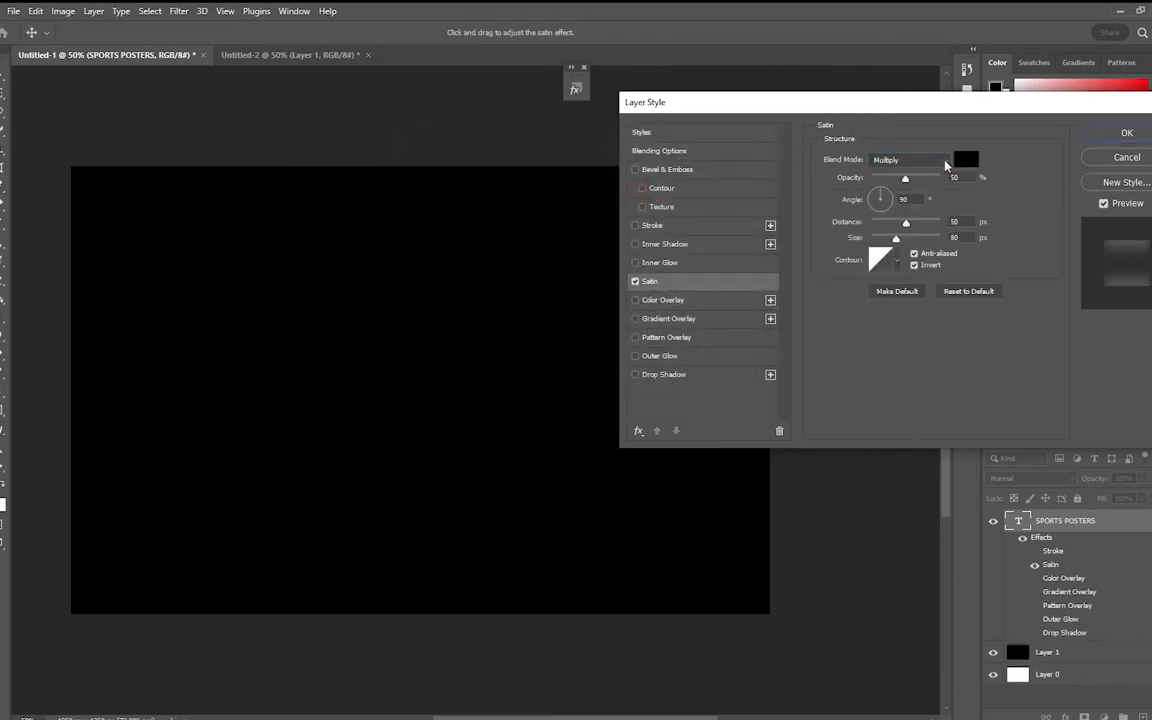
left_click(966, 159)
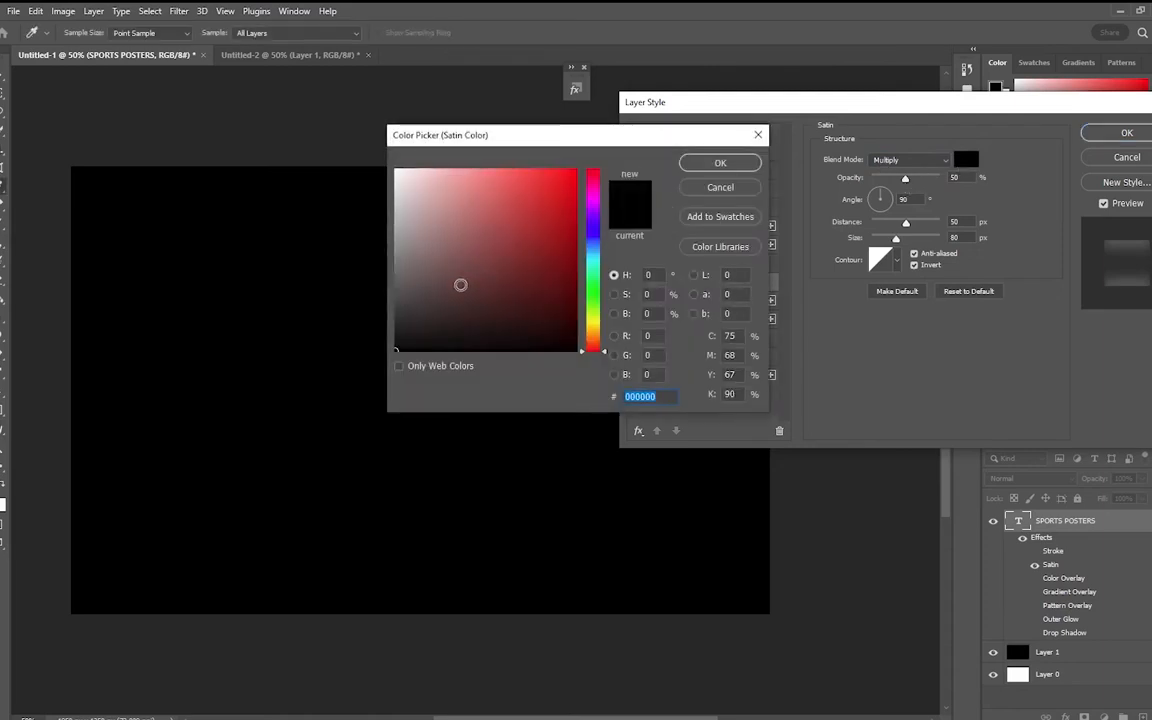
left_click(396, 301)
left_click(720, 163)
left_click(910, 160)
left_click(897, 170)
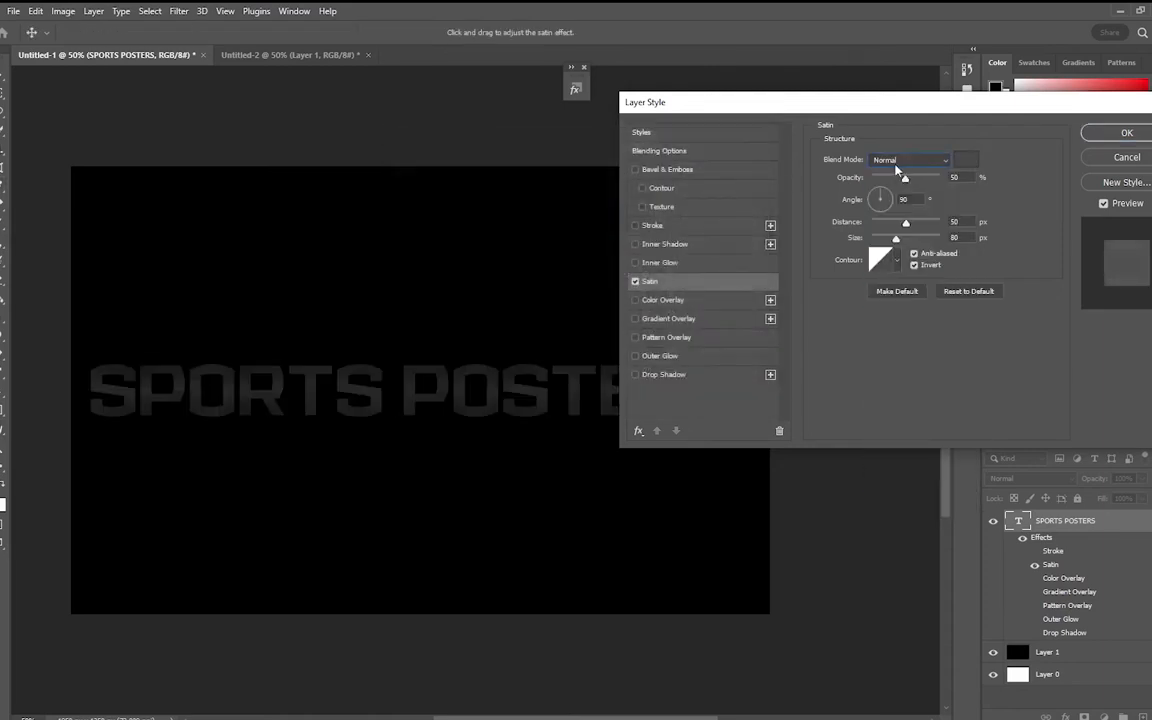
left_click_drag(904, 177, 937, 184)
Try the satin effect's blend modes one after another, from Multiply to Exclusion.
left_click(910, 160)
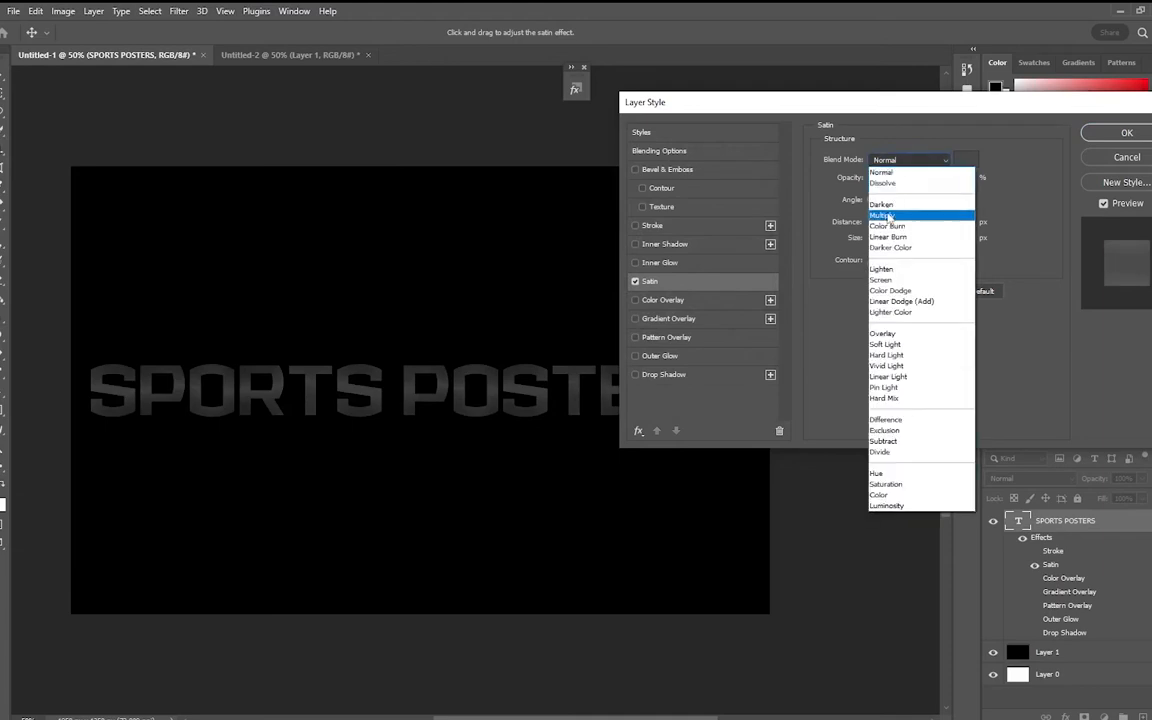
left_click(905, 214)
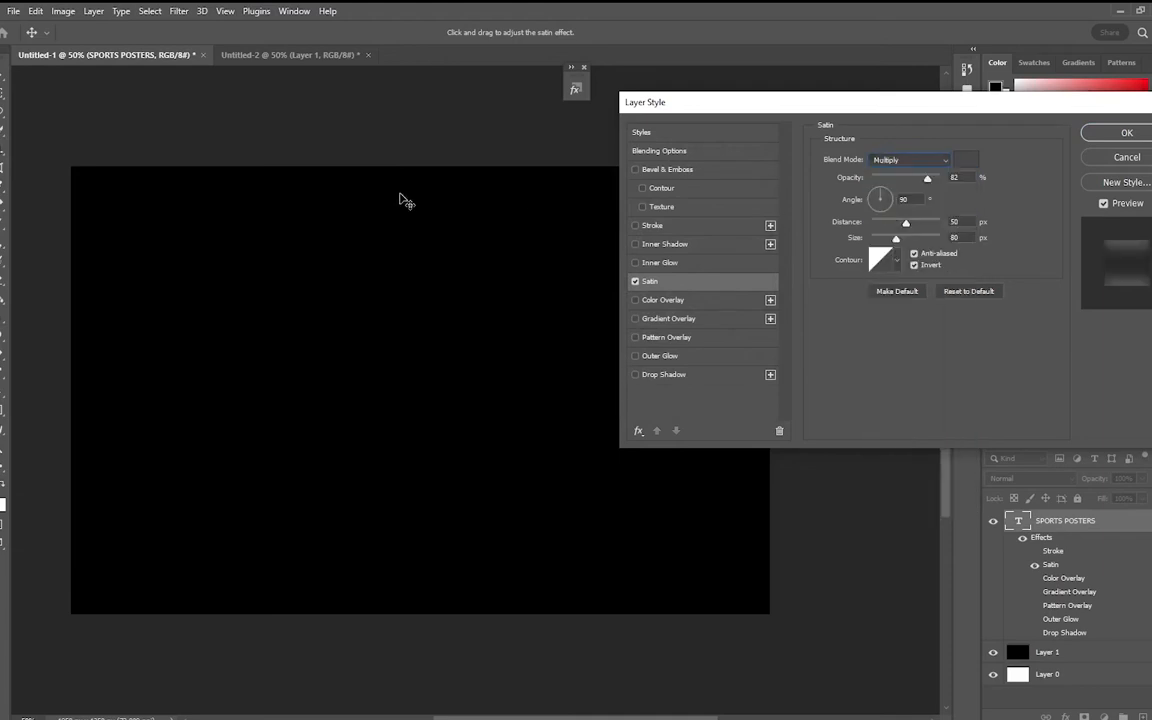
key("Down")
key("Down")
key("Down")
key("Down")
key("Down")
key("Down")
key("Down")
key("Down")
key("Down")
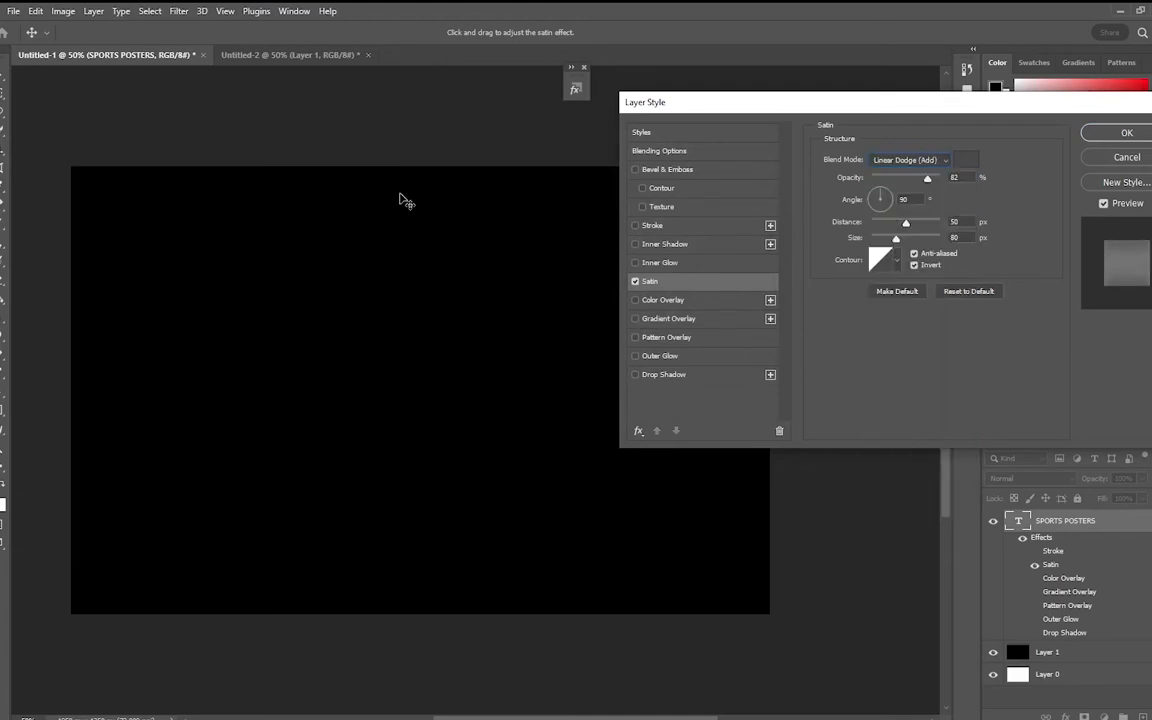
key("Down")
key("Down")
key("Down")
key("Down")
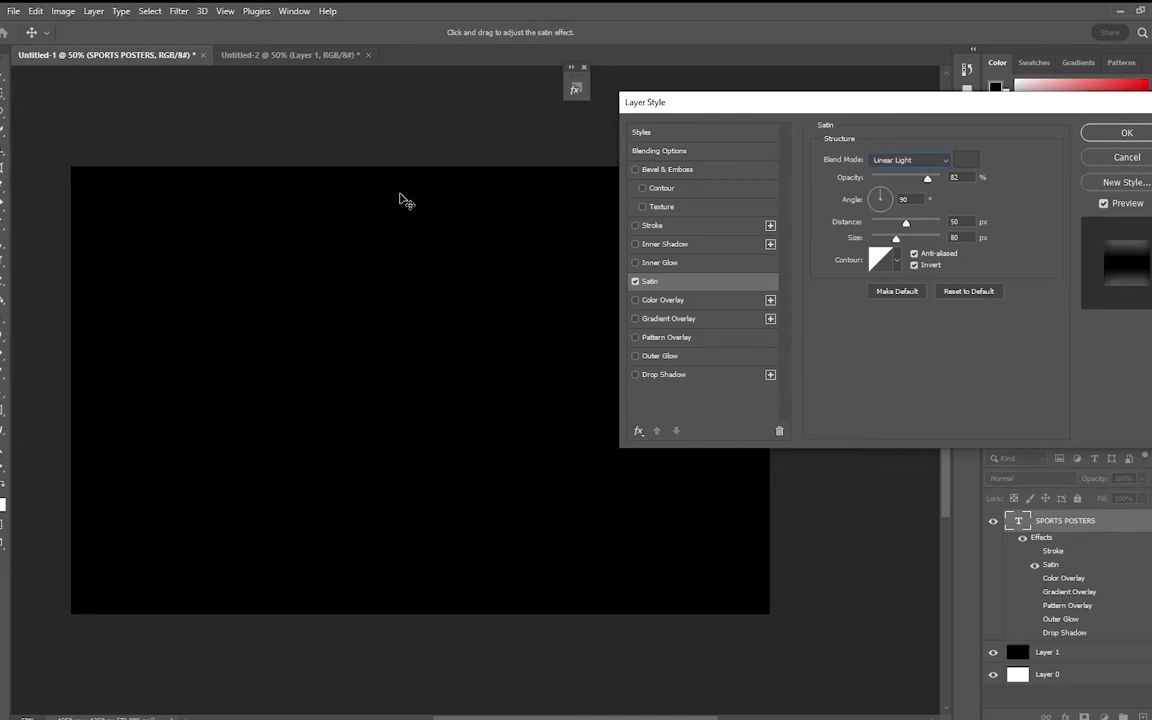
key("Down")
key("Down")
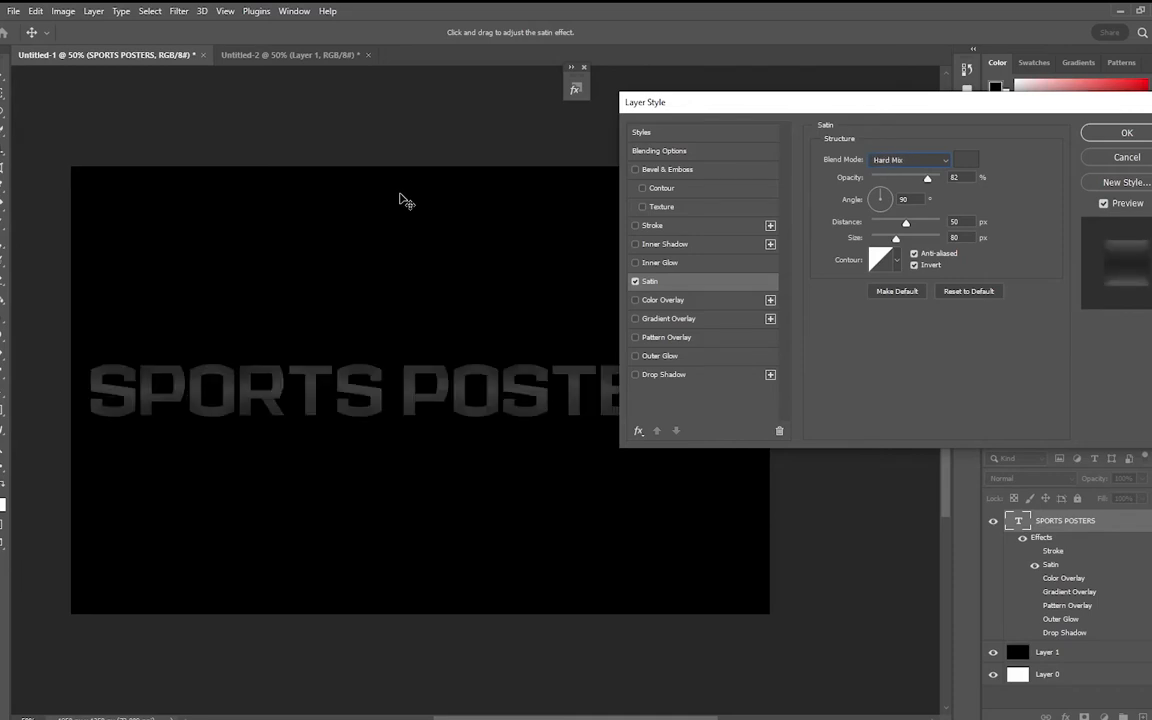
key("Down")
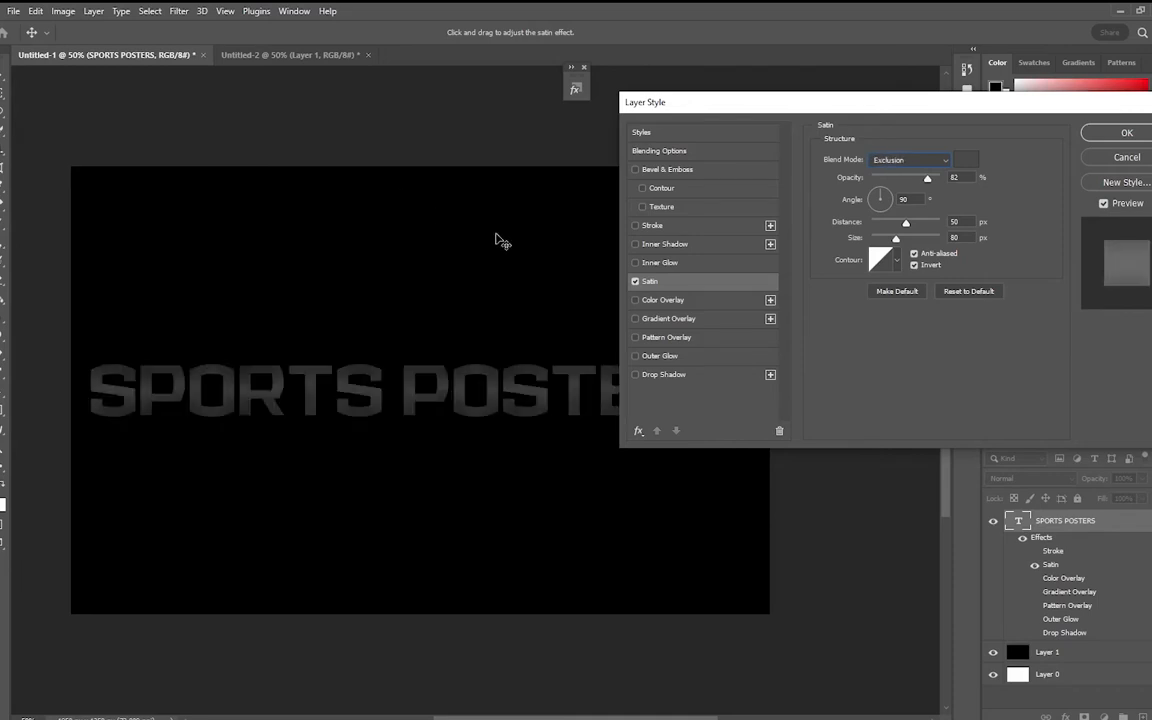
Add a color overlay to the text and set its color to pure red.
left_click(645, 299)
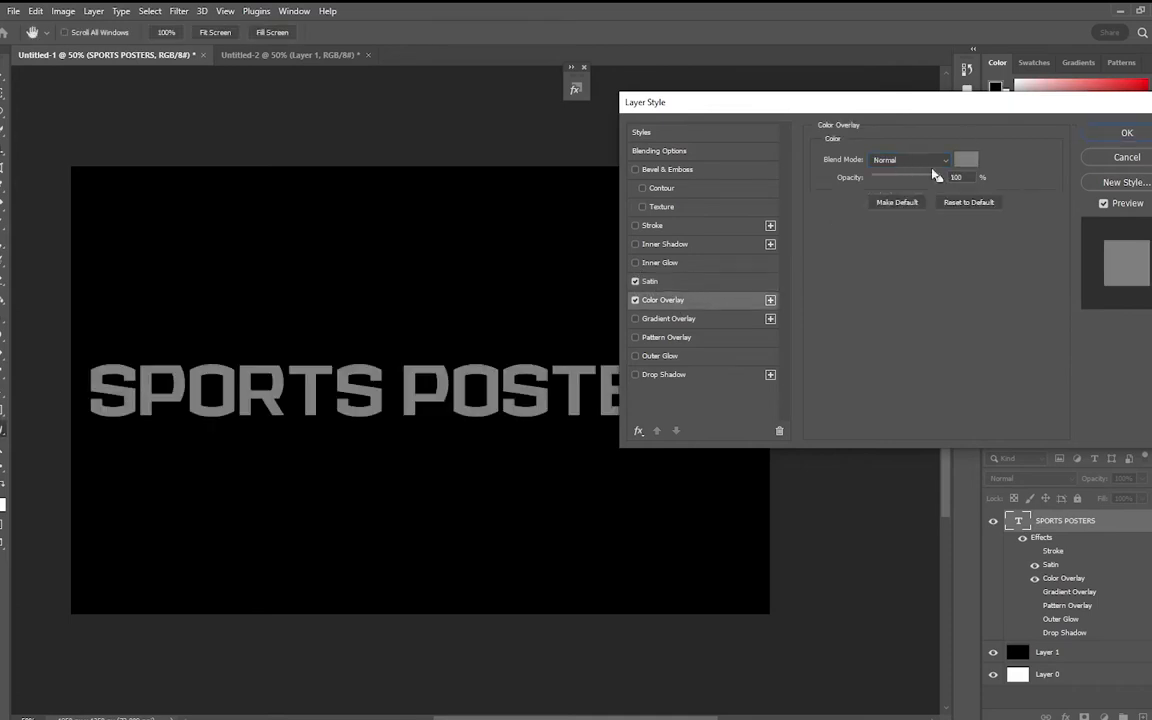
left_click(966, 159)
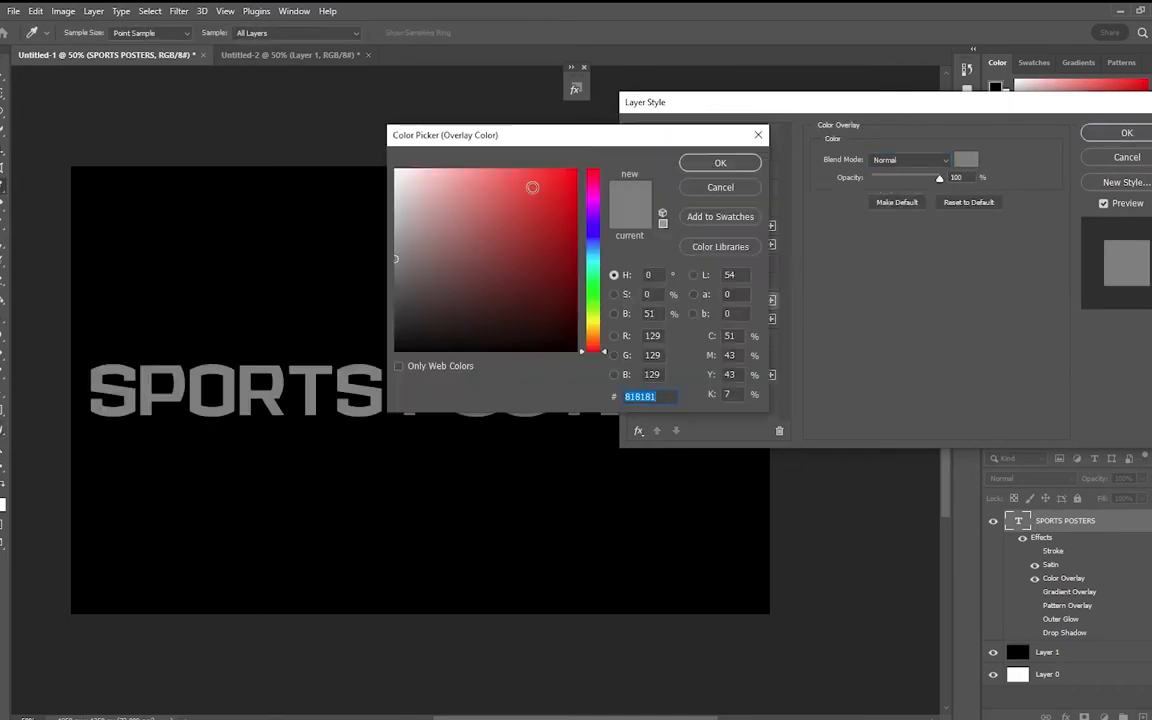
left_click(582, 175)
left_click(715, 162)
Set the satin effect's color to black.
left_click(676, 281)
left_click(940, 160)
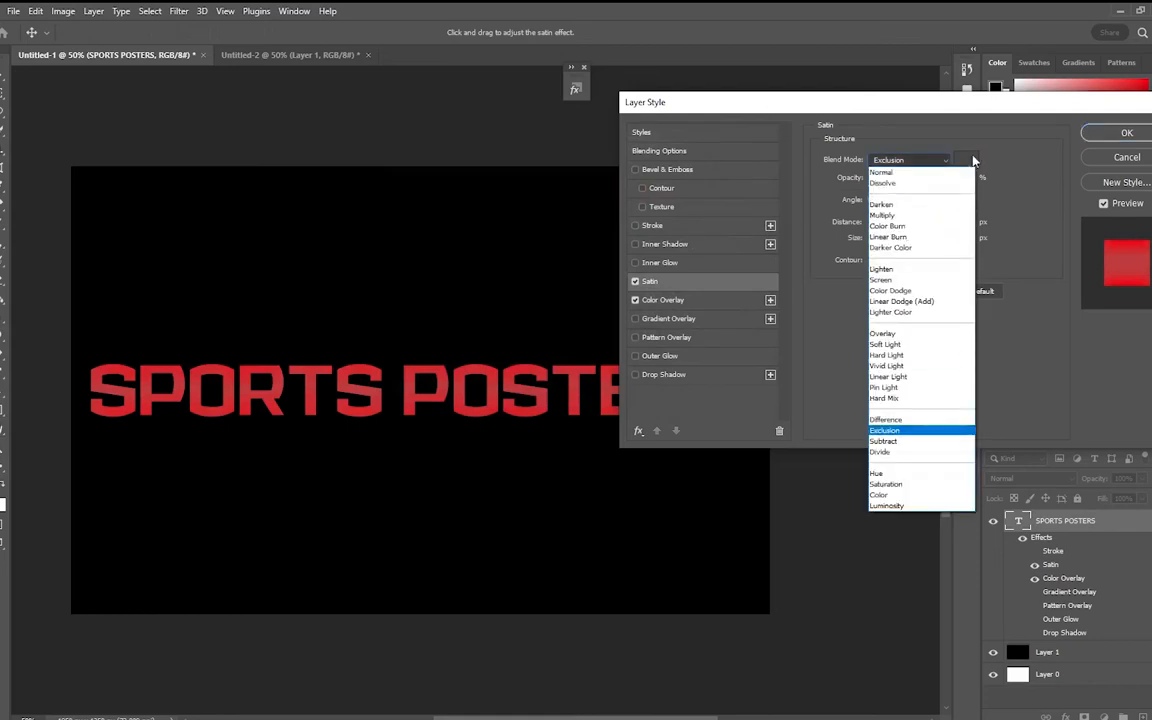
left_click(966, 159)
left_click_drag(380, 365, 376, 369)
left_click(708, 163)
Try the black satin's blend modes over the red overlay, from Multiply to Linear Dodge (Add).
left_click(888, 161)
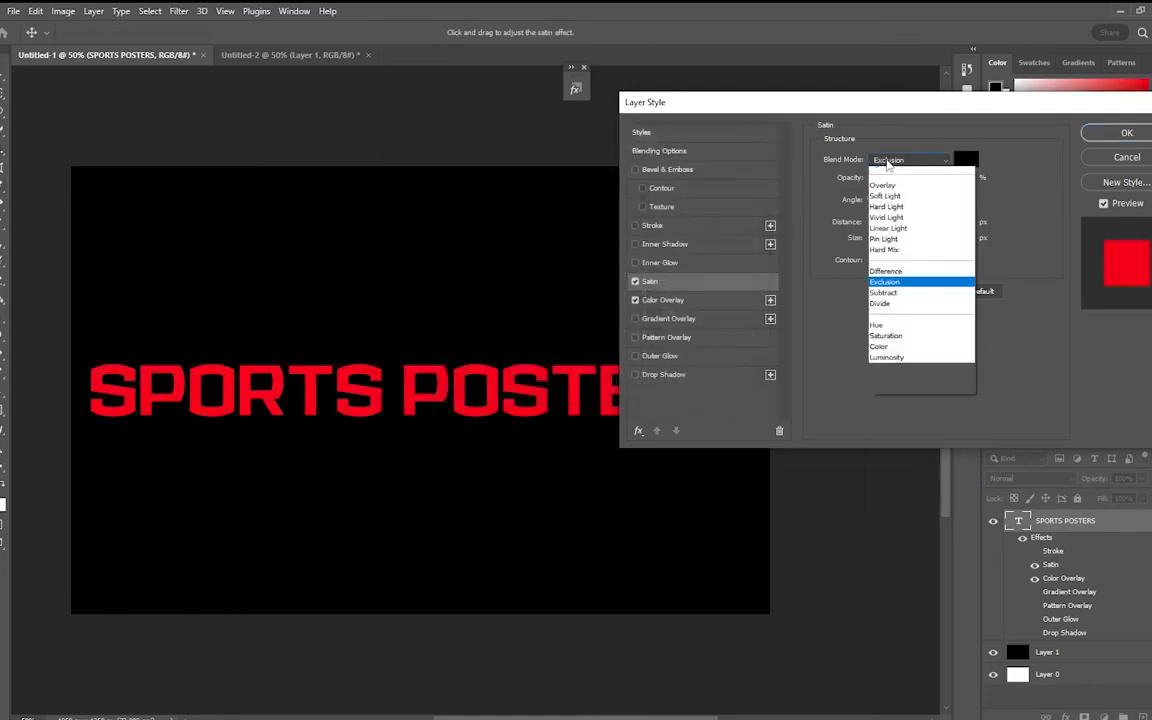
left_click(887, 219)
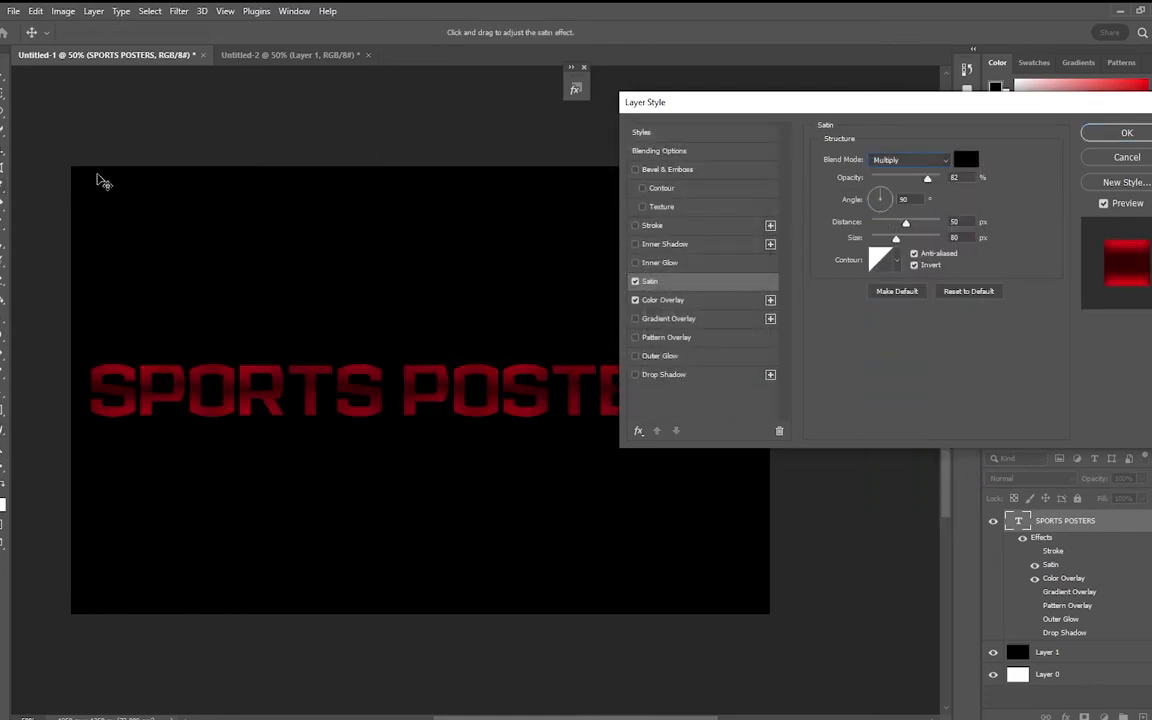
key("Down")
key("Down")
key("Down")
key("Down")
key("Down")
key("Down")
key("Down")
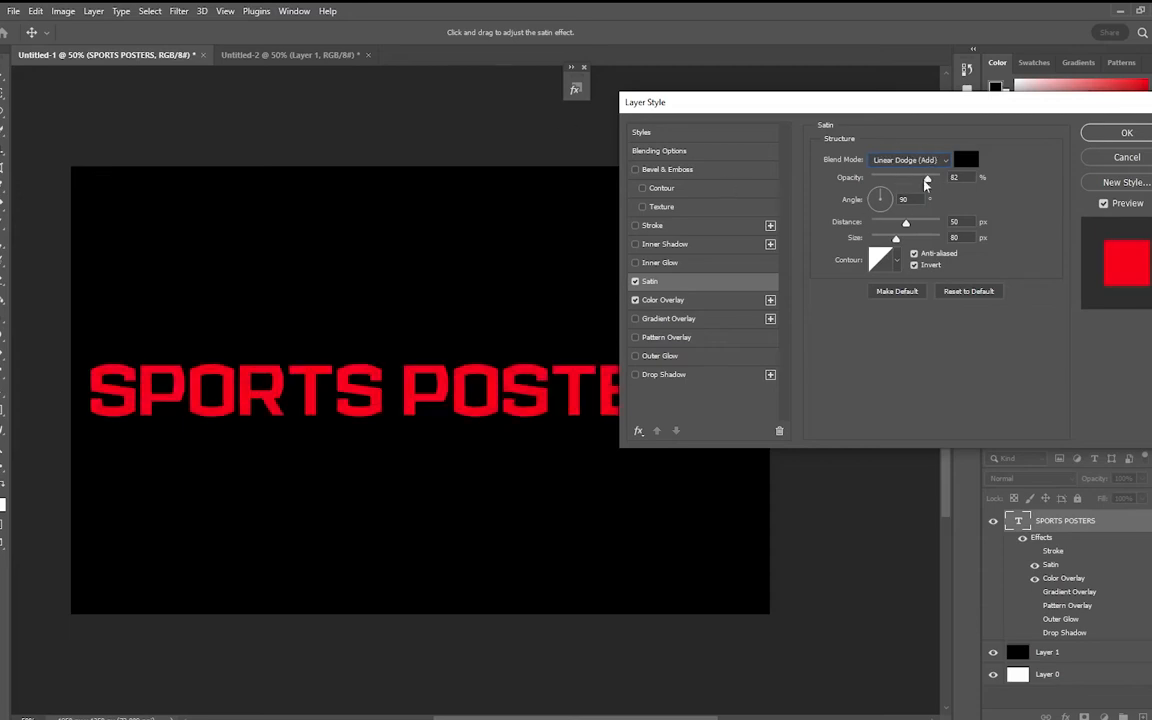
Raise the satin opacity to 100% and try its blend modes from Multiply to Difference.
left_click_drag(928, 180, 953, 176)
left_click(902, 162)
left_click(900, 215)
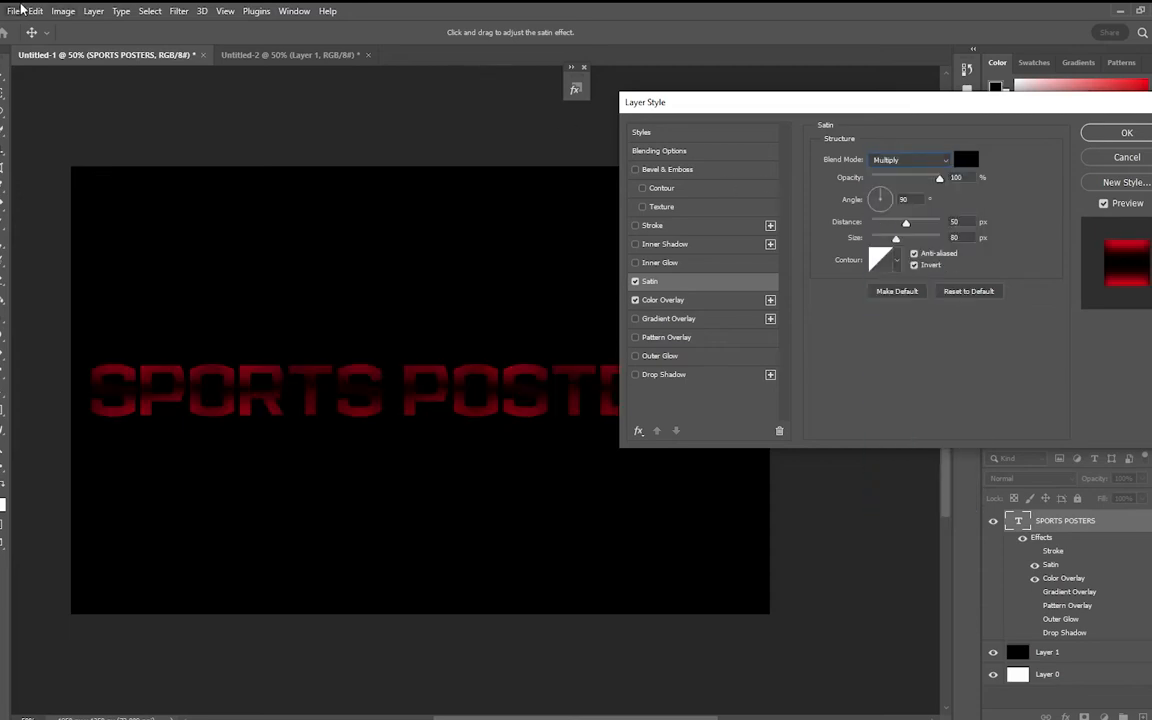
key("Down")
key("Down")
key("Down")
key("Down")
key("Down")
key("Down")
key("Down")
key("Down")
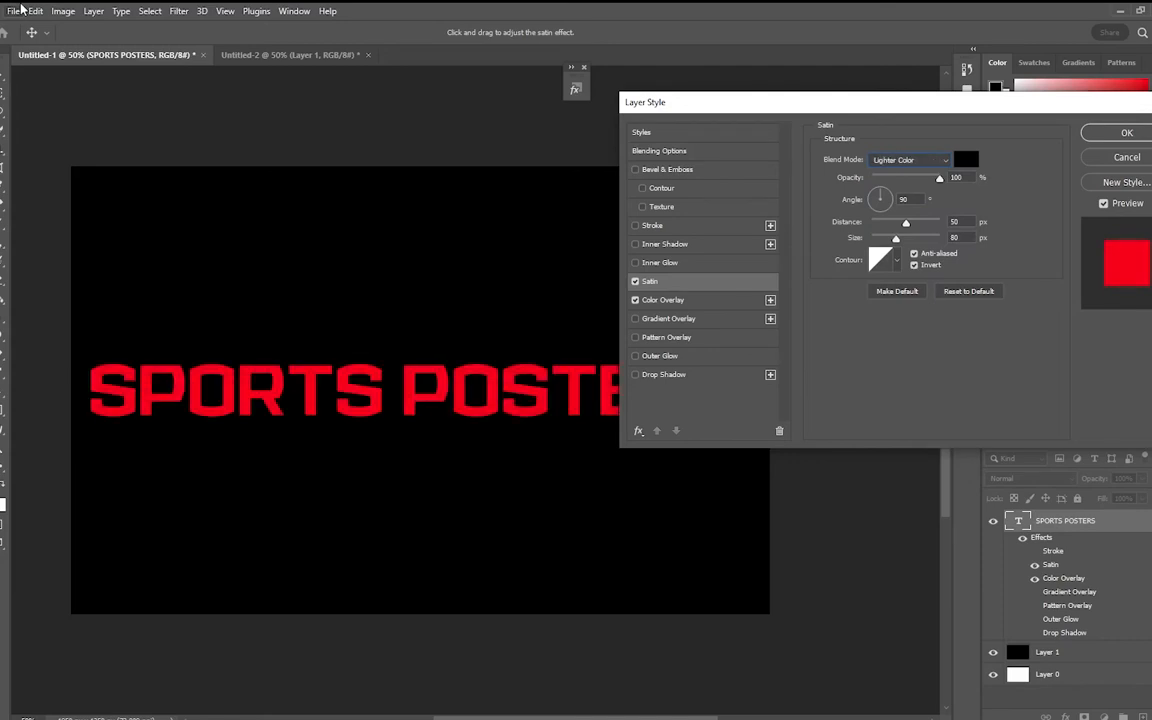
key("Down")
key("Down")
key("Down")
key("Down")
key("Down")
key("Down")
key("Down")
Replace the satin and color overlay with an inner glow at 100% opacity and 24 px size.
left_click(635, 281)
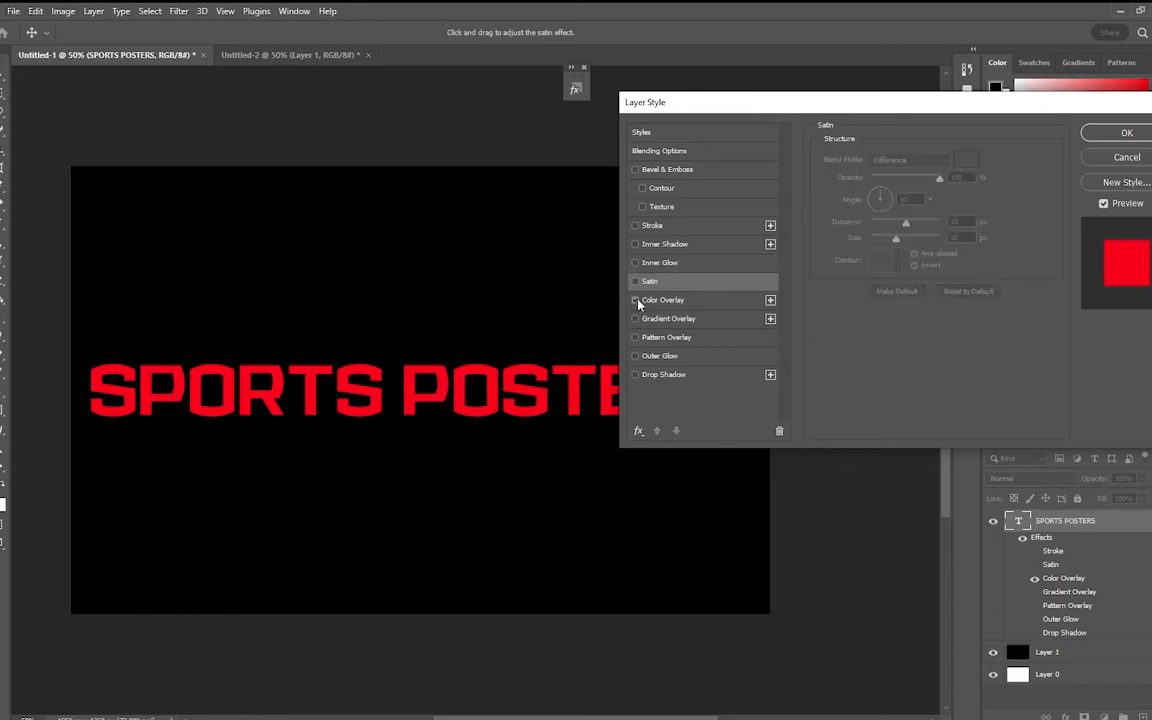
left_click(636, 300)
left_click(656, 264)
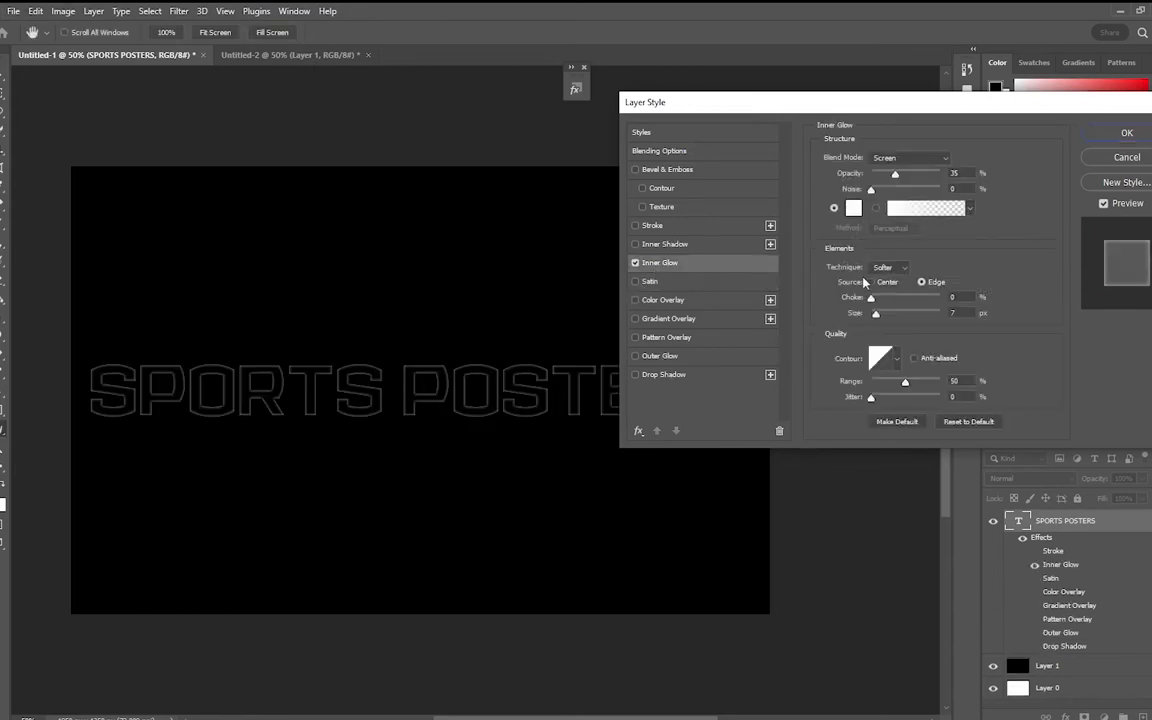
left_click_drag(908, 176, 940, 175)
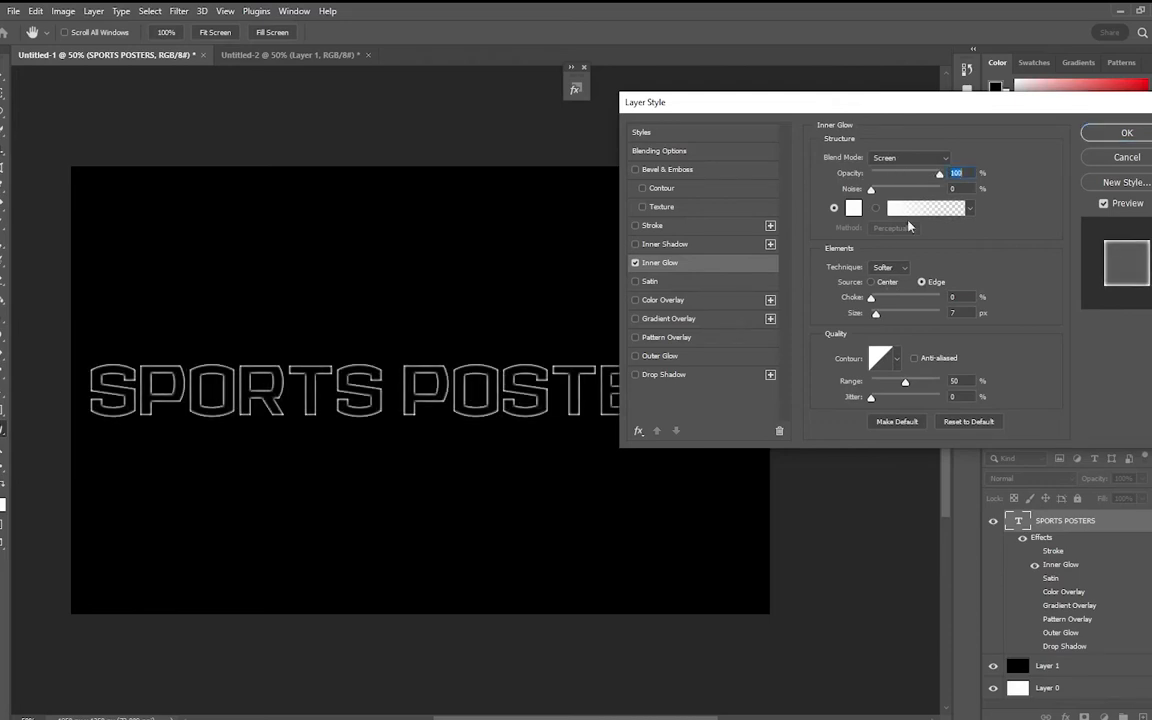
left_click_drag(884, 316, 889, 316)
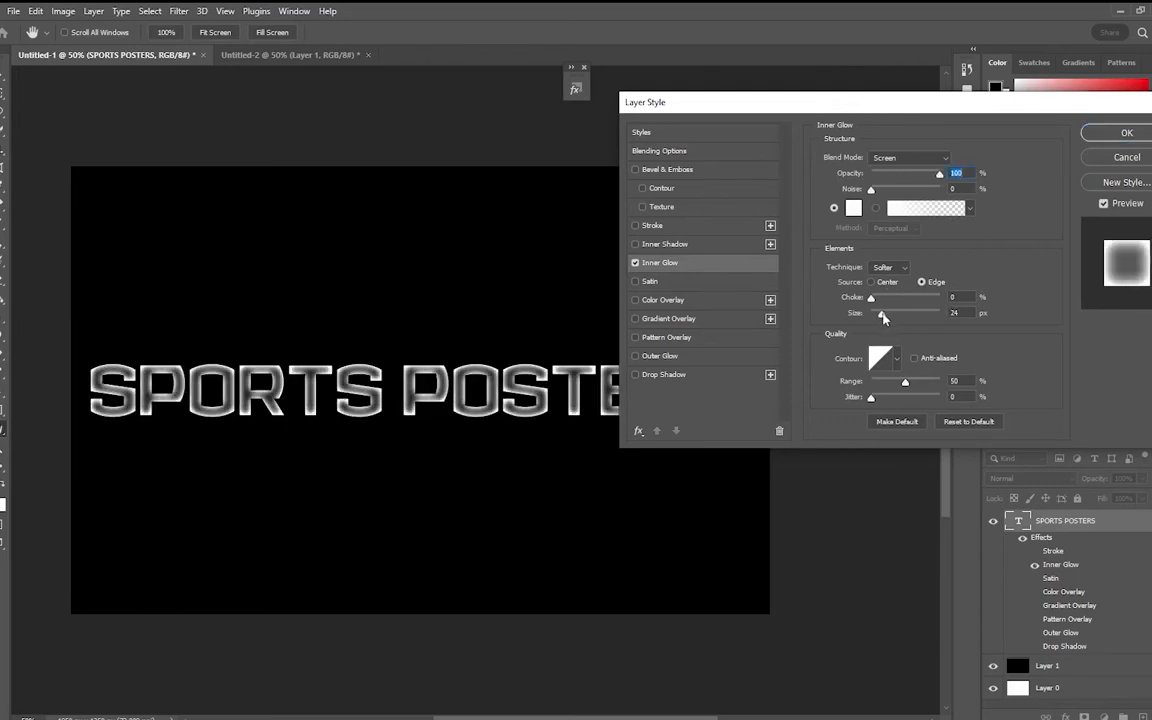
Enable the red color overlay together with the inner glow, toggling it to compare the look.
left_click(660, 302)
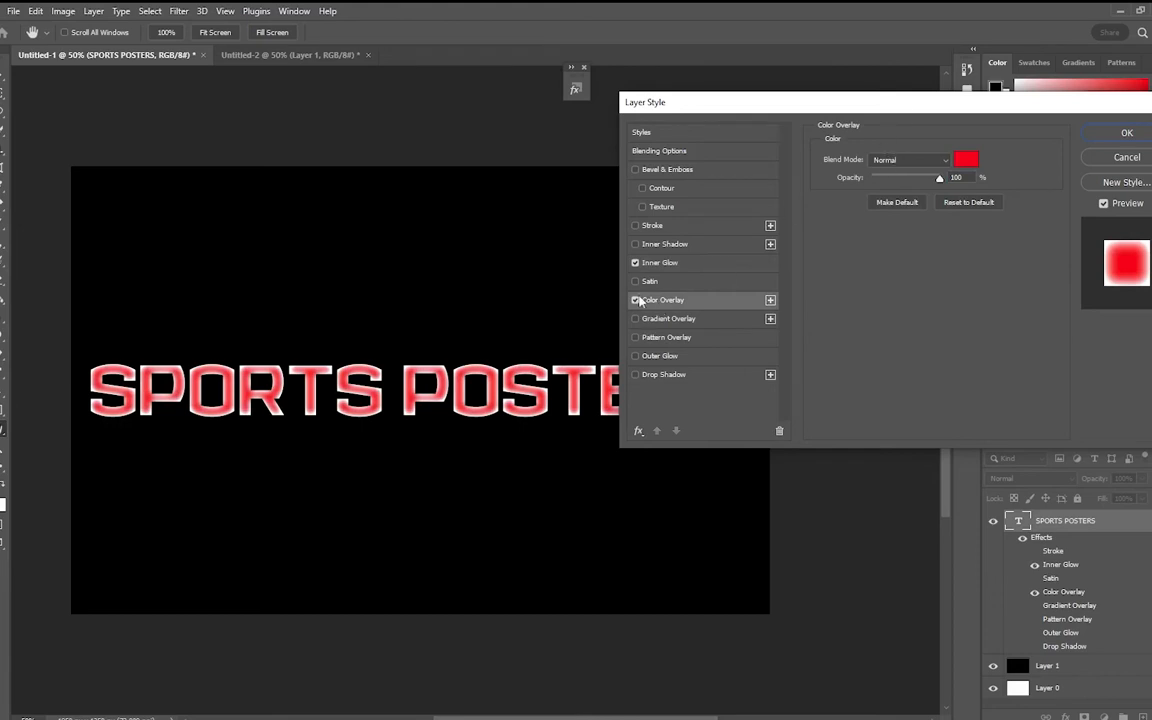
left_click(635, 300)
left_click(635, 300)
Try satin blend modes from Multiply past Lighter Color over the inner glow and red overlay, and disable the satin.
left_click(652, 284)
left_click(910, 160)
left_click(890, 199)
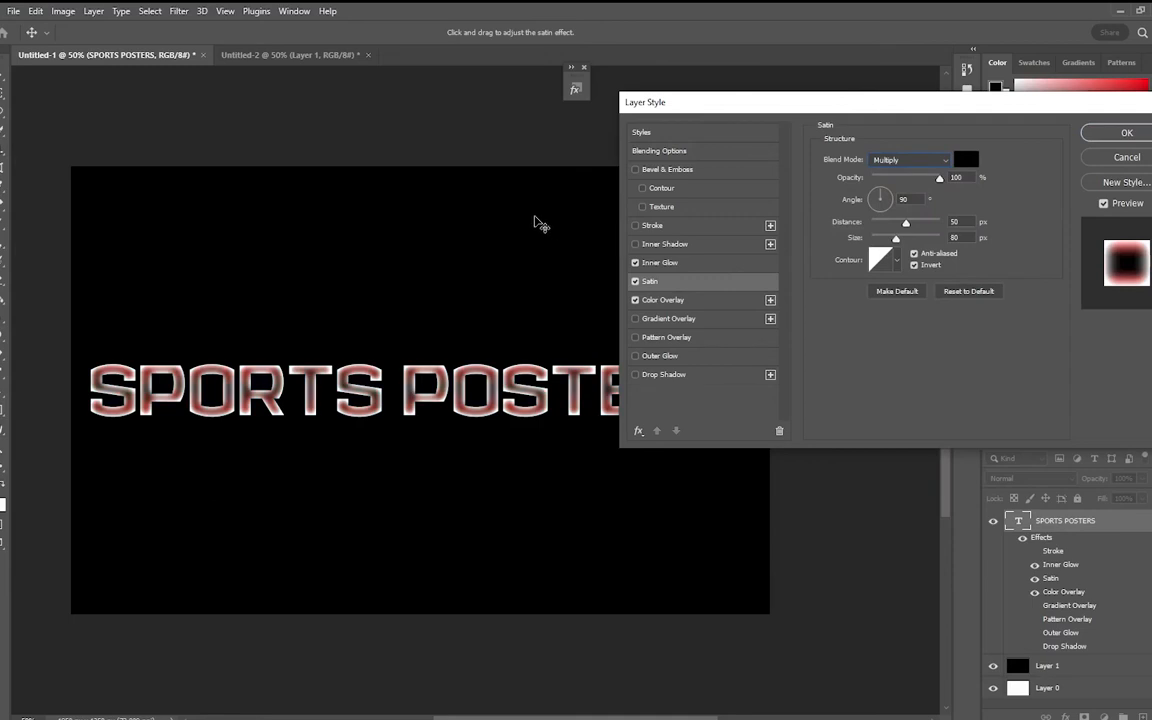
key("Down")
key("Down")
key("Down")
key("Down")
key("Down")
key("Down")
key("Down")
key("Down")
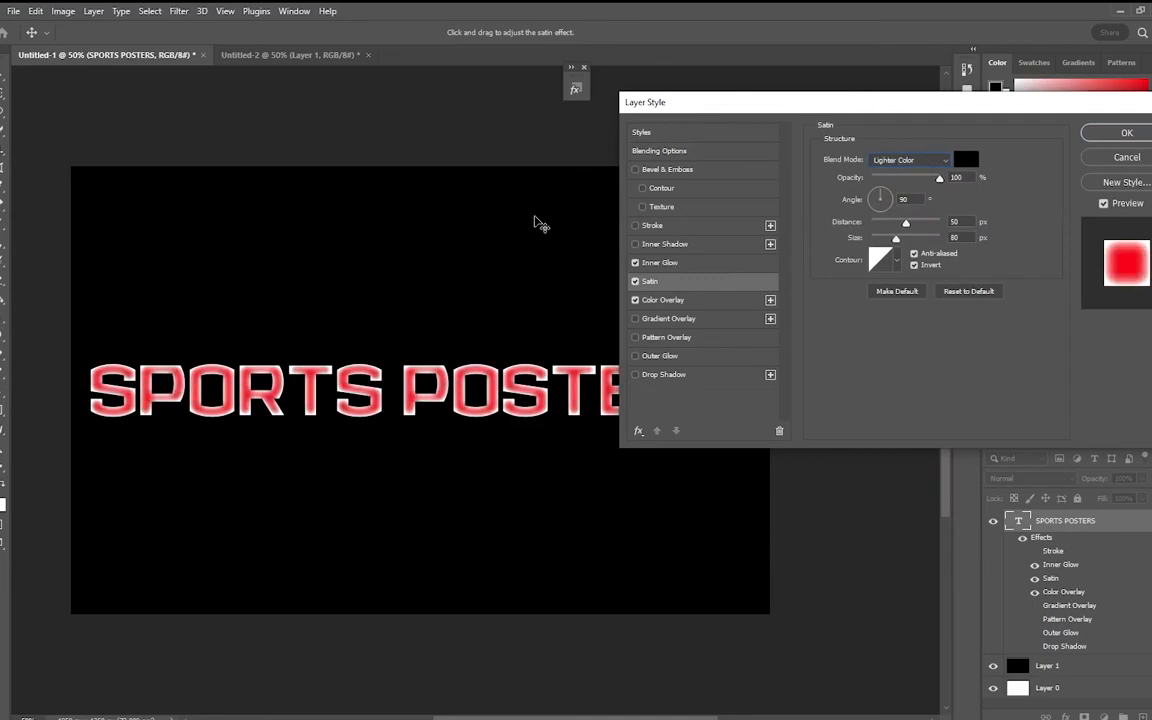
key("Down")
key("Down")
key("Down")
key("Down")
key("Down")
left_click(635, 282)
left_click(636, 300)
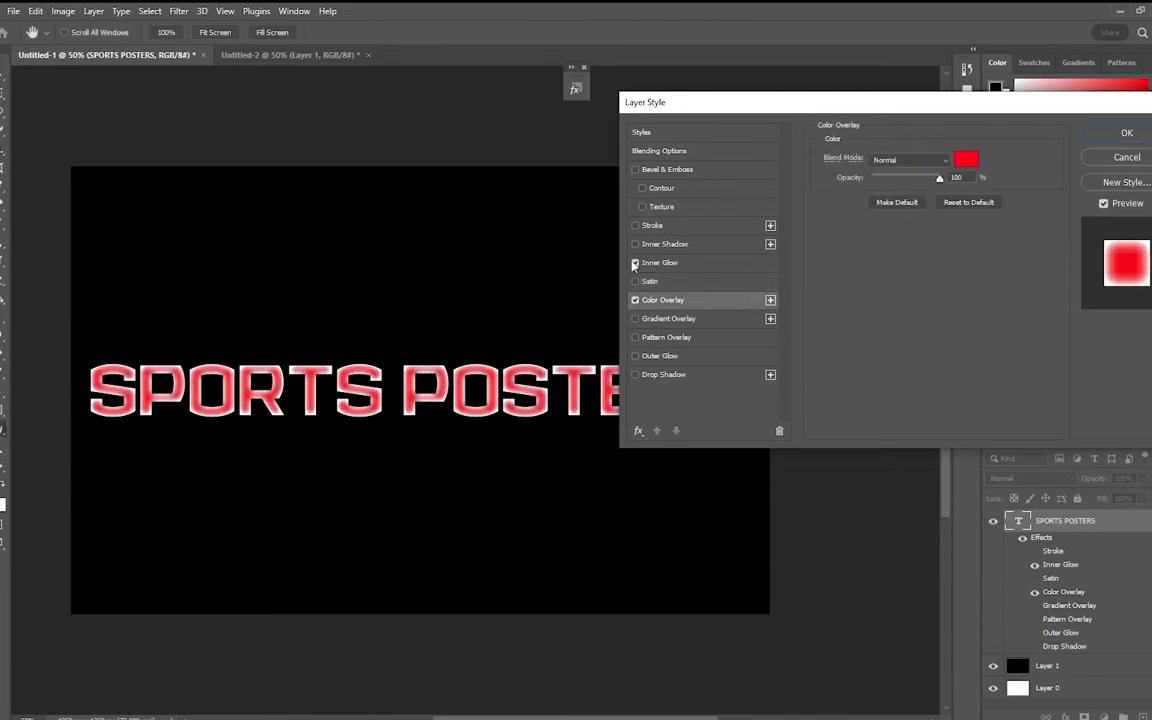
Replace the inner glow with an inner shadow in Normal blend mode using a dark red color.
left_click(656, 265)
left_click(635, 263)
left_click(661, 245)
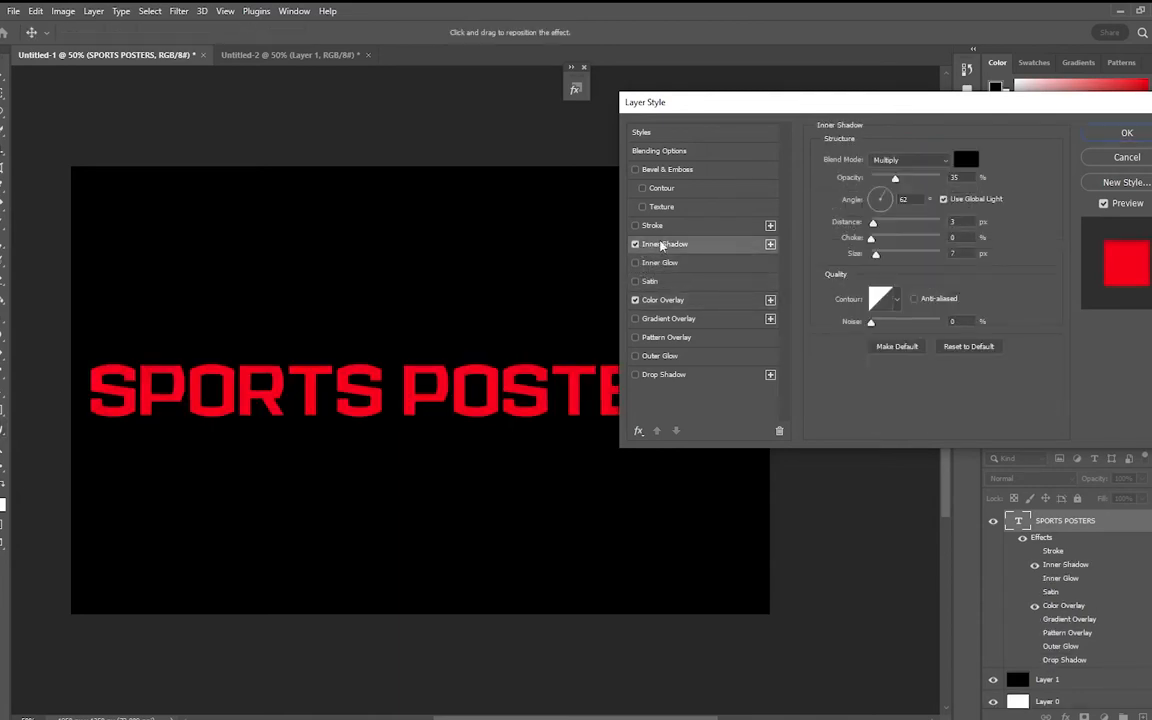
left_click(905, 160)
left_click(840, 145)
left_click(966, 160)
type("660000")
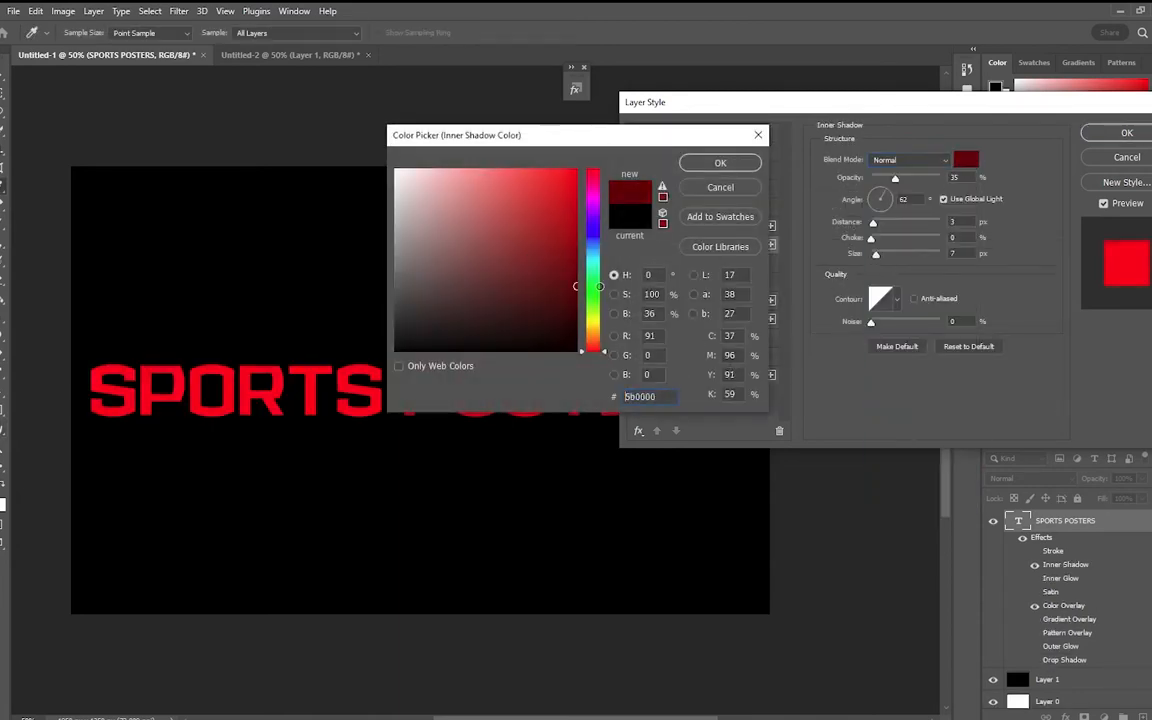
key("Return")
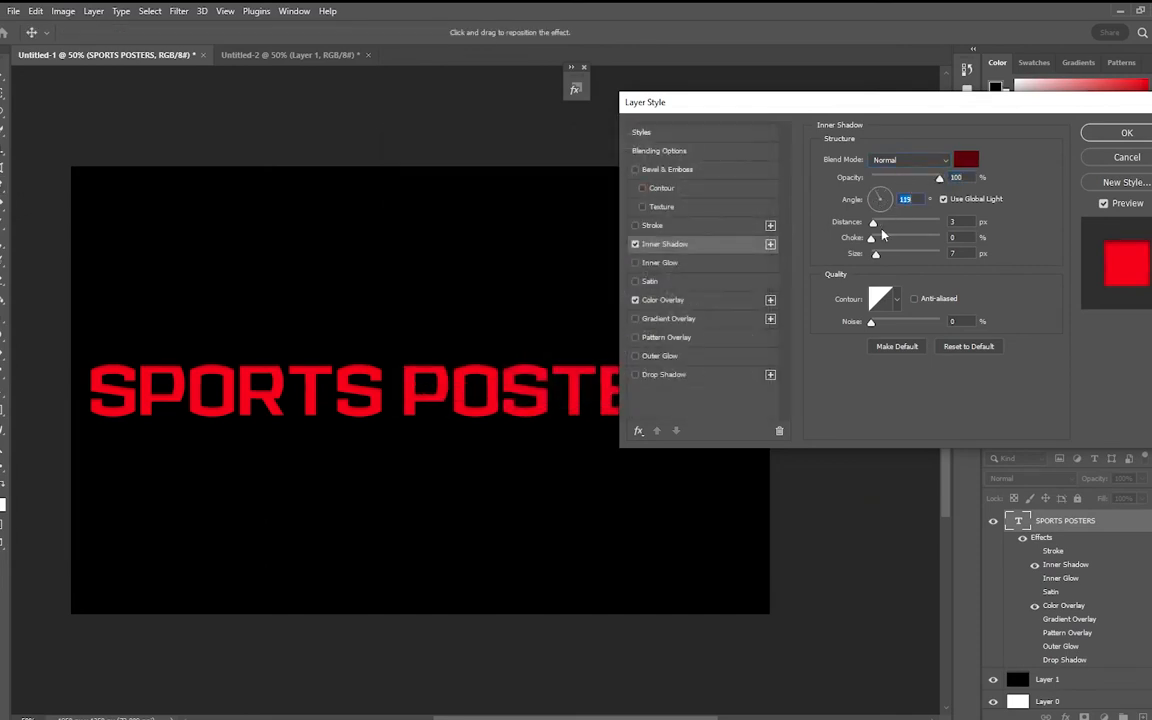
Give the inner shadow 100% opacity, a 119° angle, 11 px distance, 100% choke and 0 px size.
left_click_drag(874, 223, 1032, 243)
key("Tab")
left_click_drag(879, 223, 879, 229)
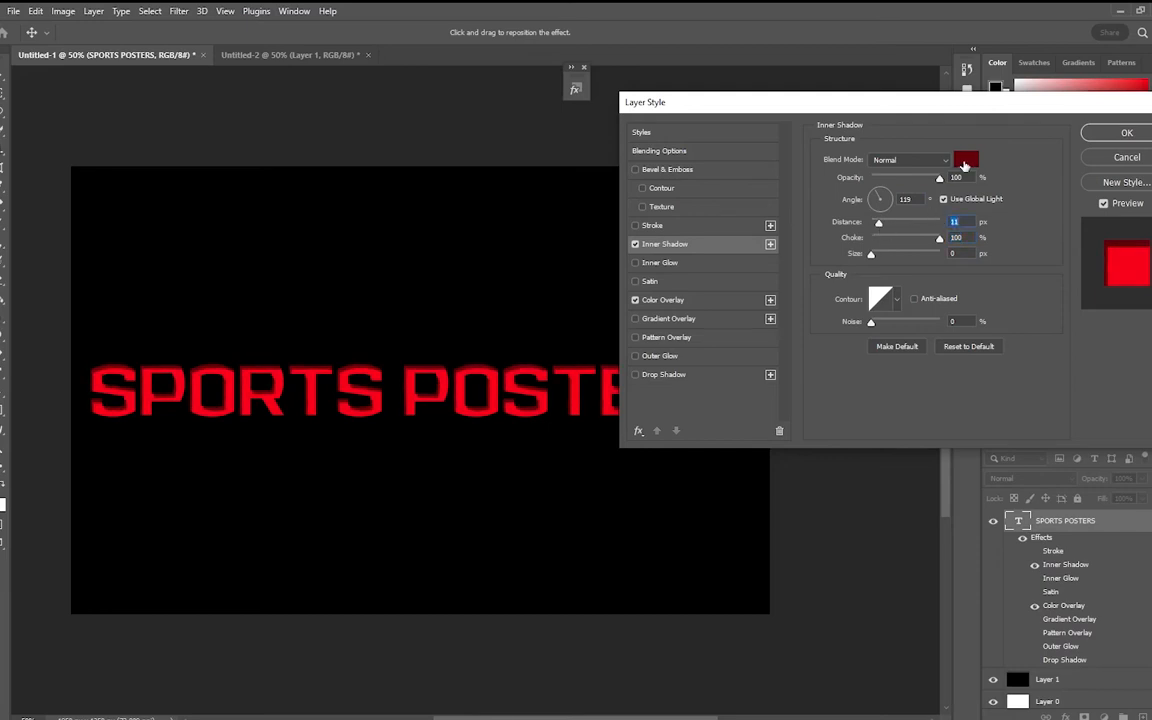
Adjust the inner shadow color to dark red 6f0000 and apply the layer style.
left_click(964, 162)
left_click(579, 301)
mouse_move(577, 302)
left_mouse_down()
mouse_move(584, 354)
mouse_move(578, 310)
left_mouse_up()
left_click(722, 164)
left_click(965, 160)
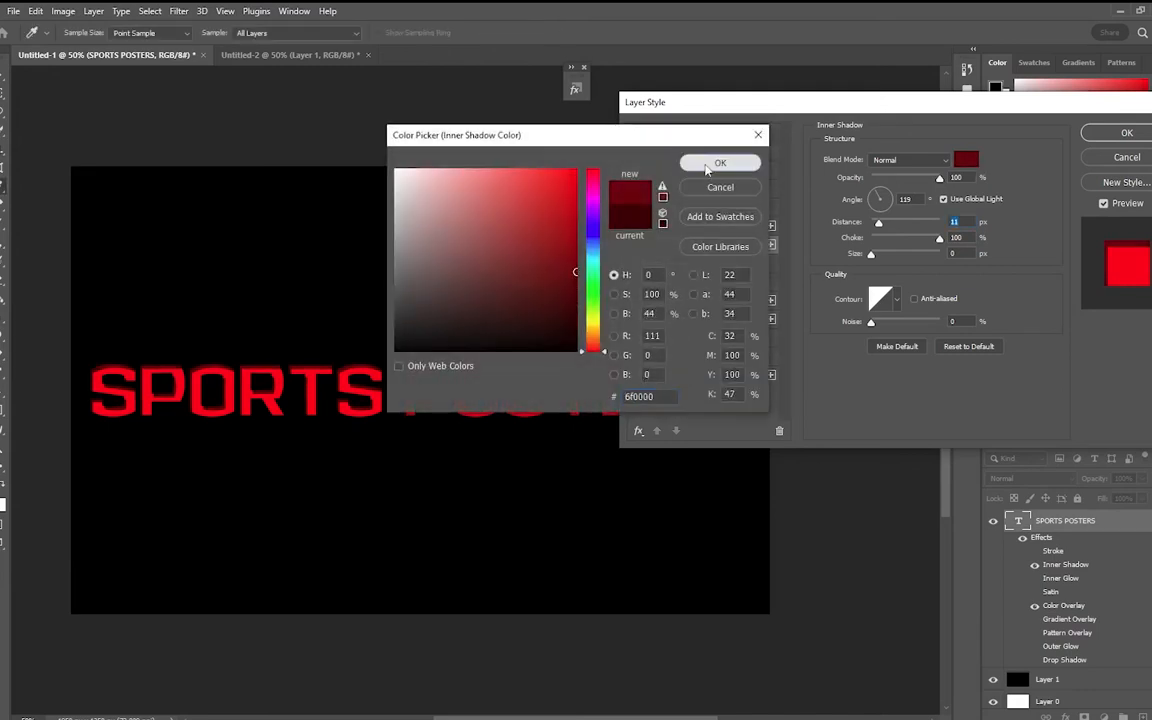
left_click(720, 163)
left_click(1091, 132)
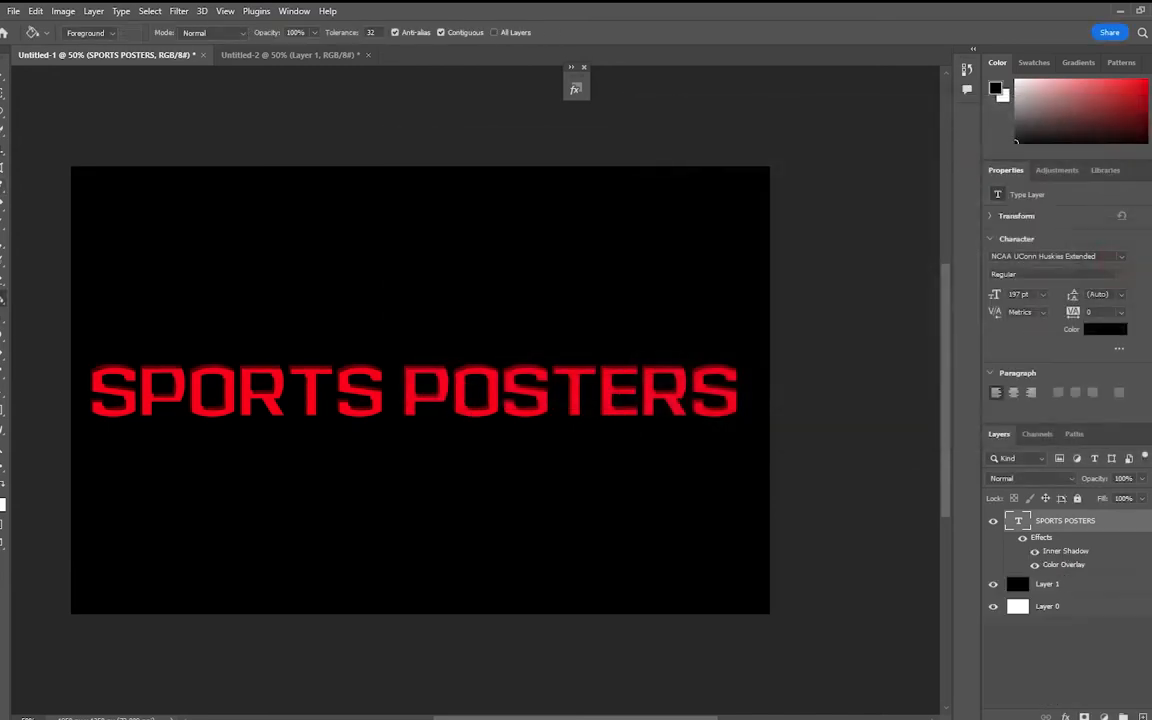
Examine the inner shadow edges on the letter P of POSTERS up close.
left_click(398, 380)
left_click(601, 295)
key("z")
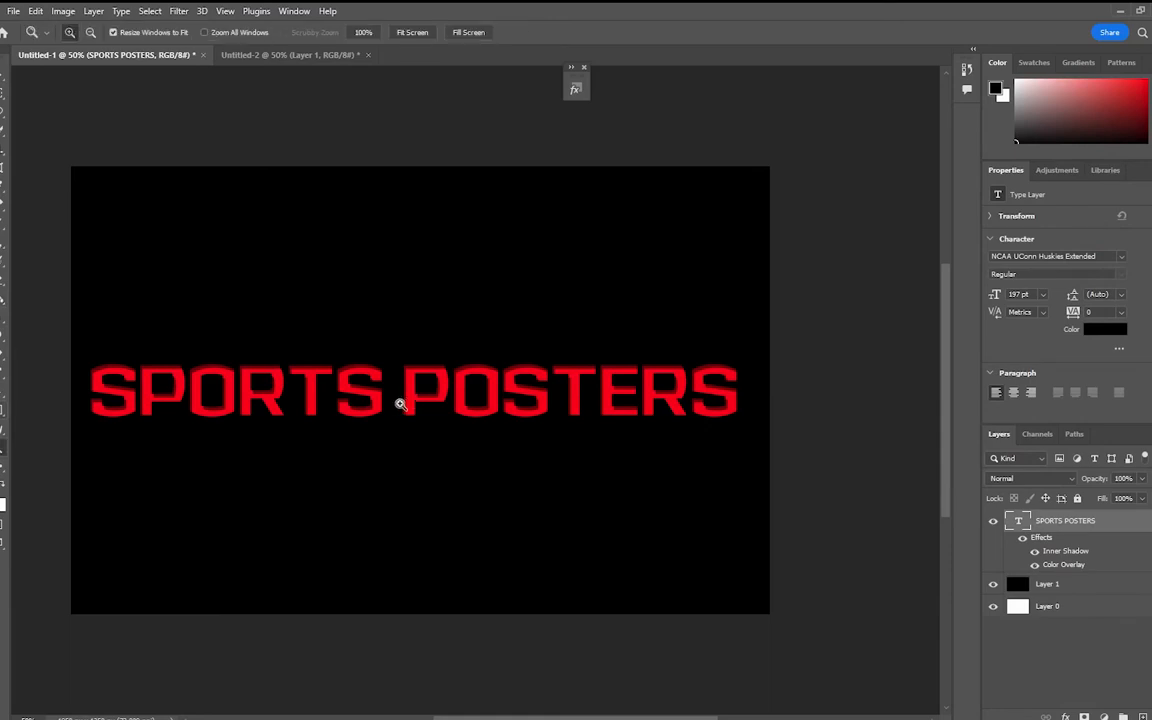
left_click(401, 399)
left_click(90, 32)
left_click(297, 174)
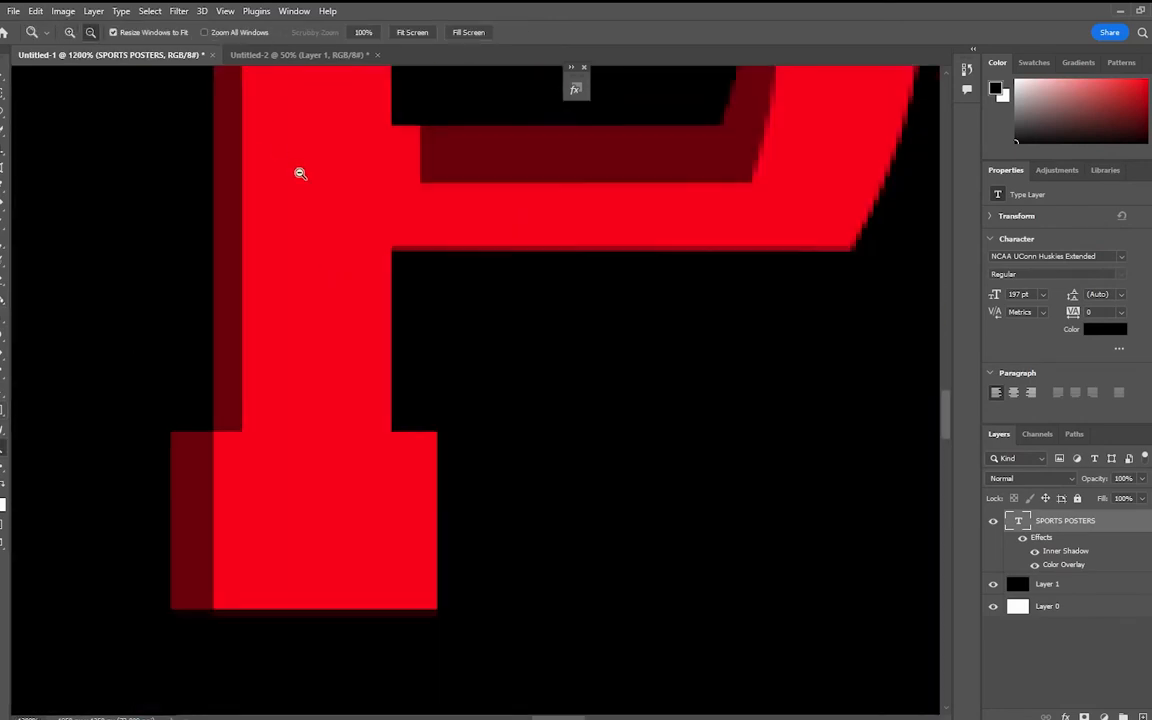
left_click(295, 175)
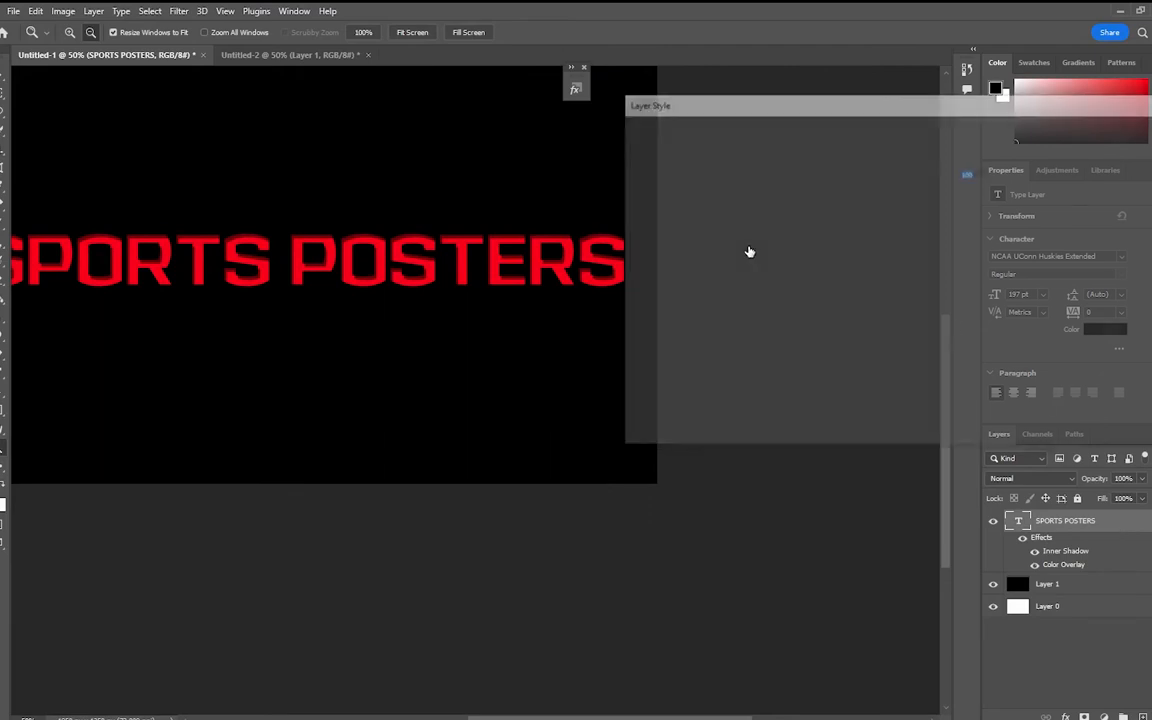
Disable the inner shadow and add a dark red stroke to the SPORTS POSTERS text.
left_click(640, 245)
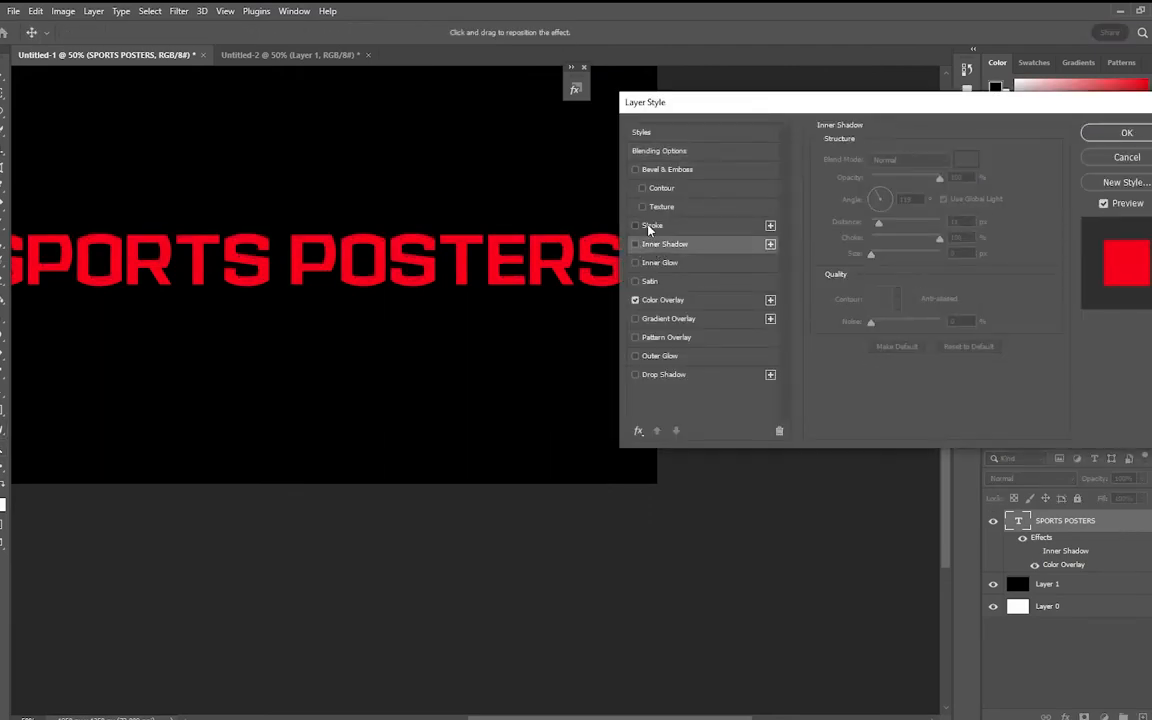
left_click(650, 225)
left_click(852, 267)
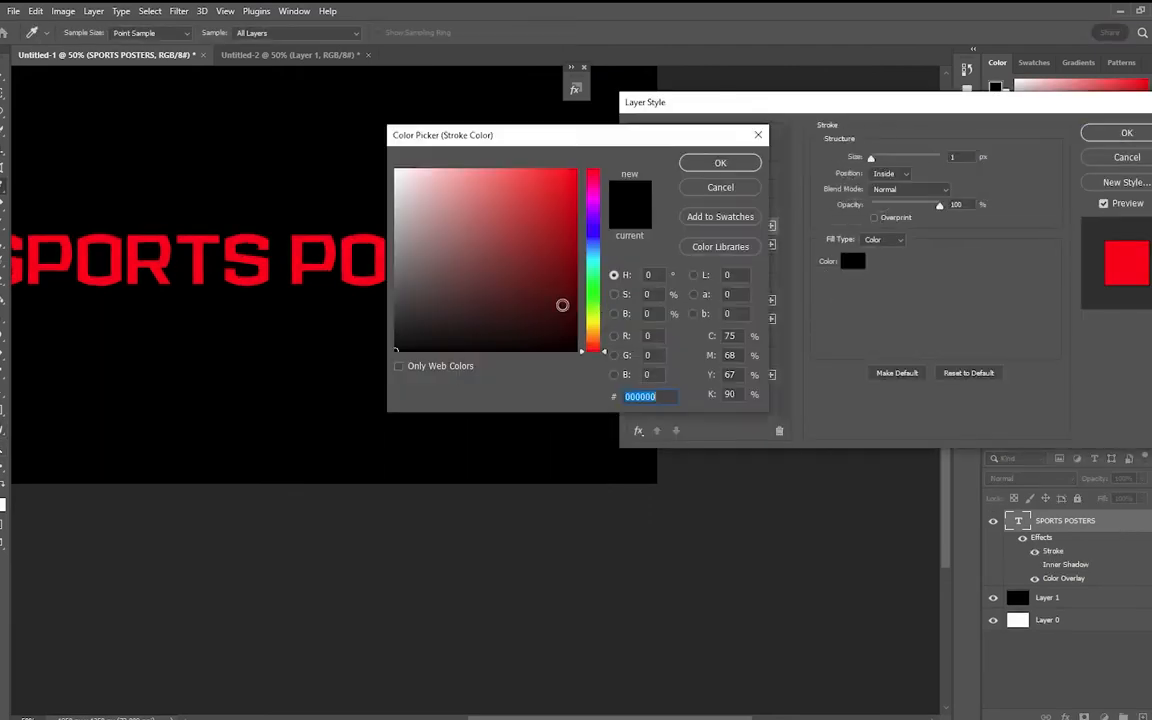
left_click_drag(564, 304, 577, 298)
left_click(720, 164)
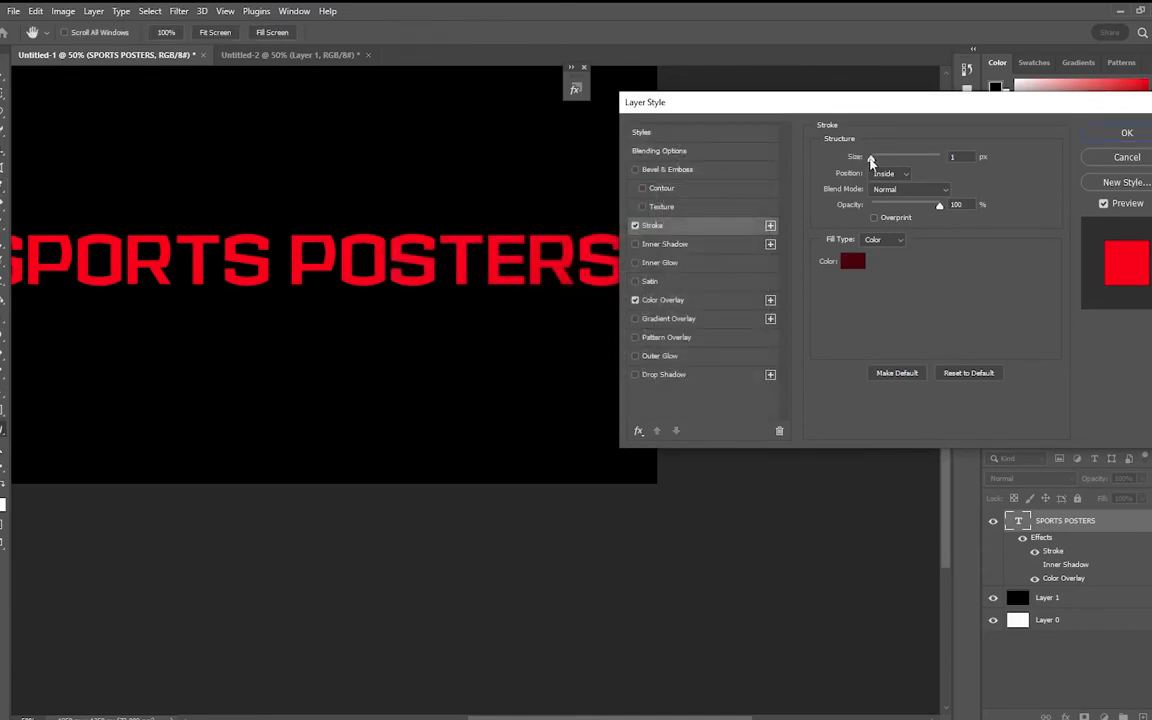
Position the stroke outside the letters and enlarge it to 13 px.
left_click_drag(871, 160, 875, 164)
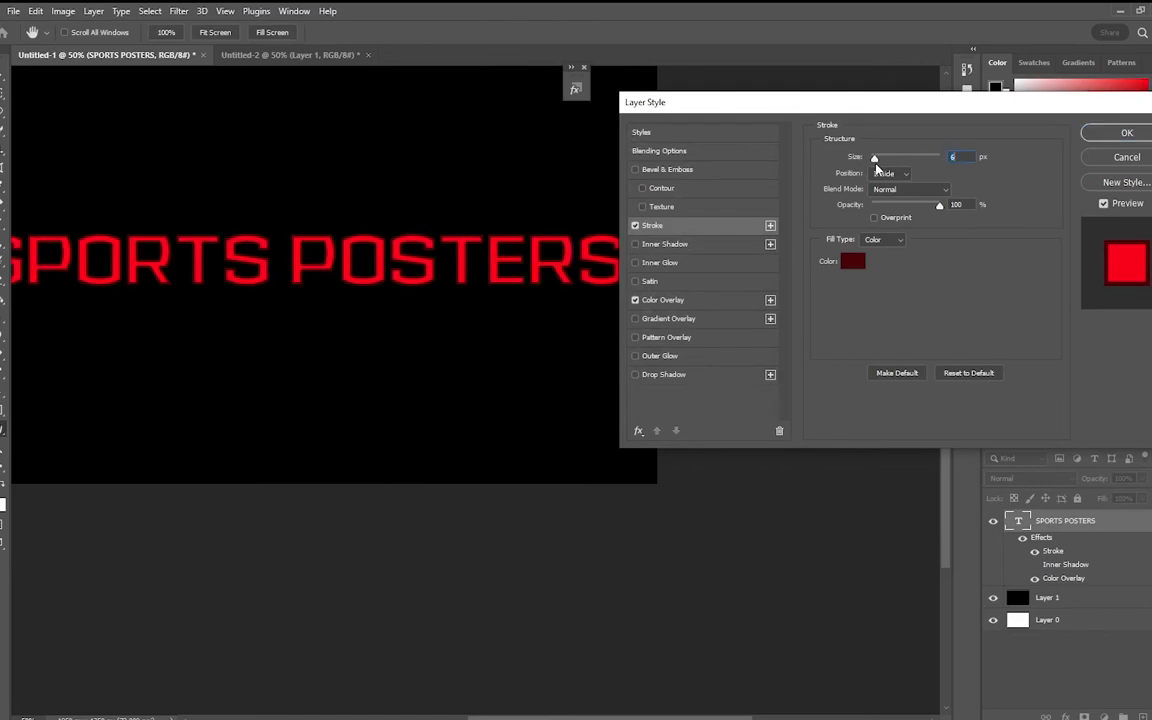
left_click(880, 175)
left_click(885, 180)
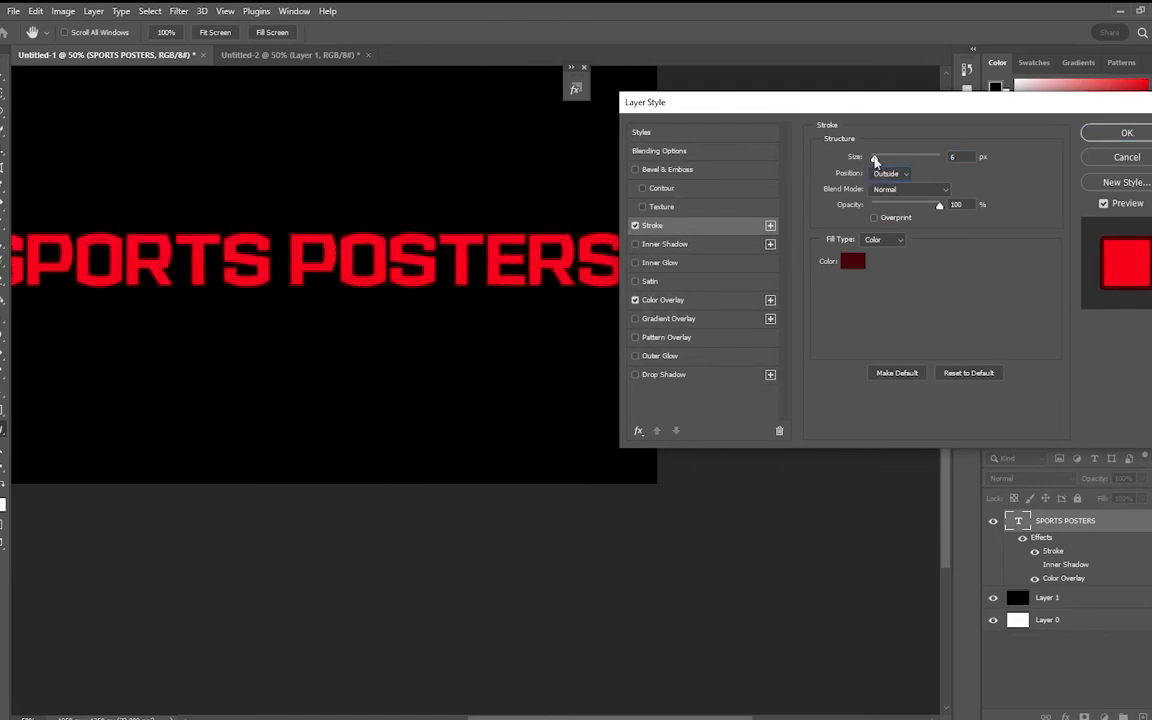
mouse_move(875, 160)
left_mouse_down()
mouse_move(892, 165)
mouse_move(879, 160)
left_mouse_up()
Switch the stroke fill to a gradient and reduce the stroke size to 5 px.
left_click(883, 240)
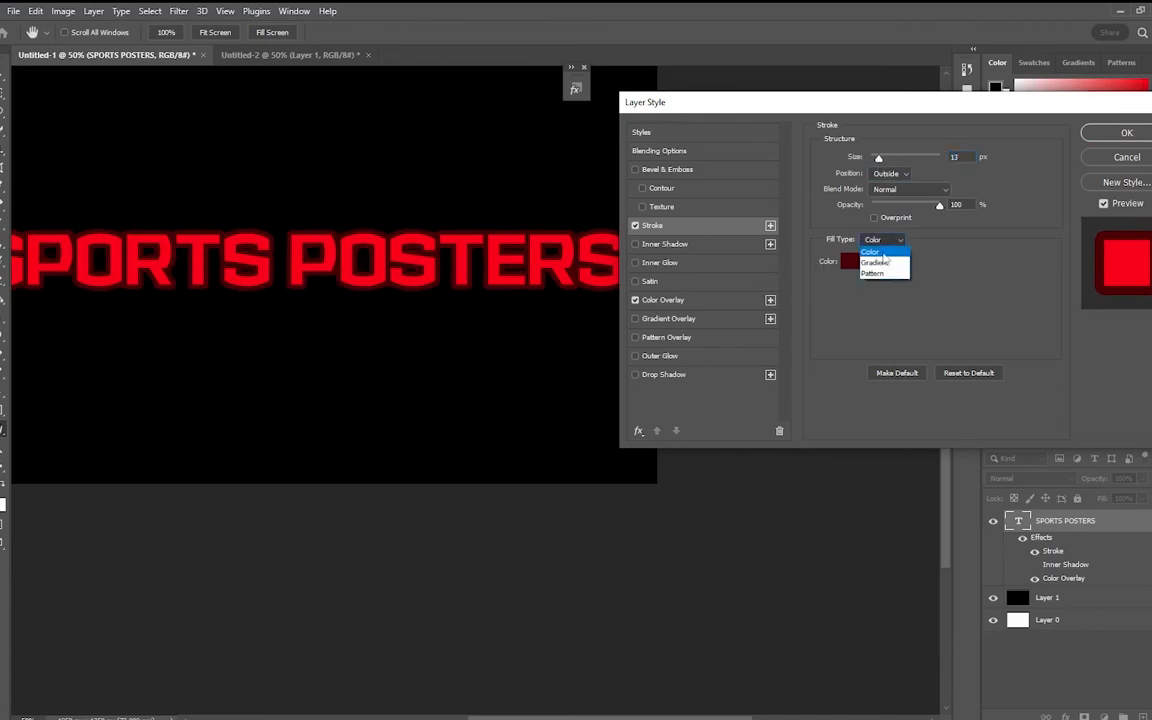
left_click(878, 262)
left_click_drag(879, 158, 875, 167)
Try presets from the Pinks group, including Pink_17 and Pink_01, on the stroke gradient.
left_click(891, 265)
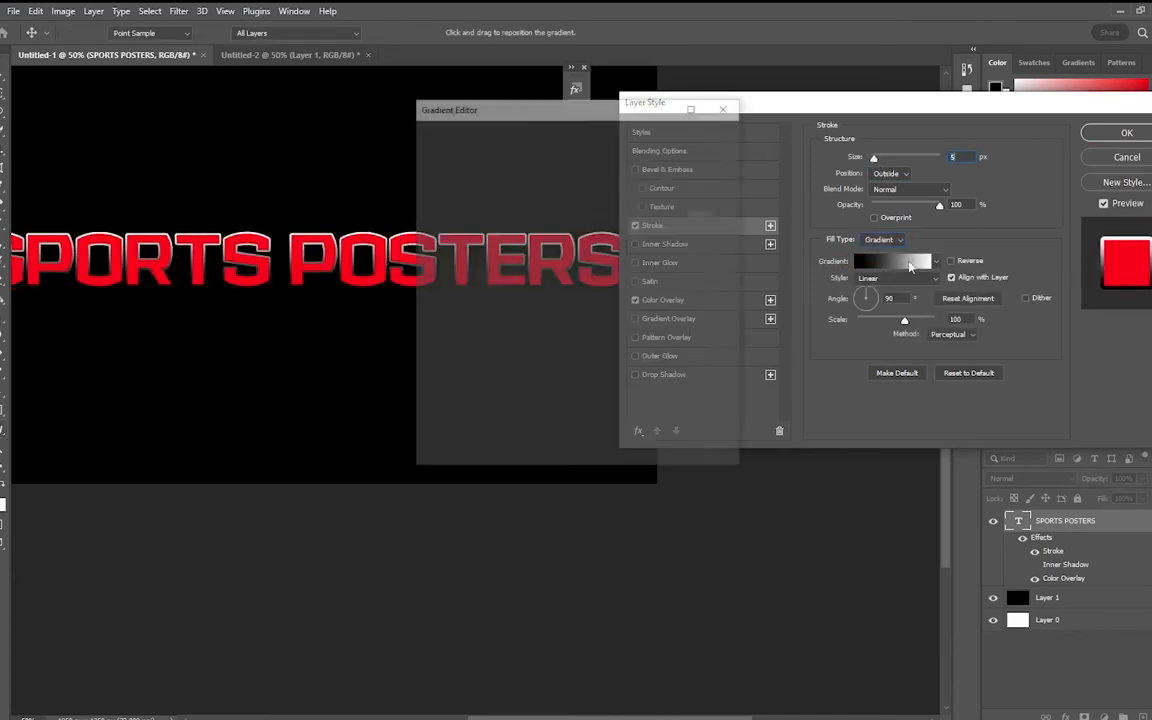
left_click(719, 370)
double_click(720, 370)
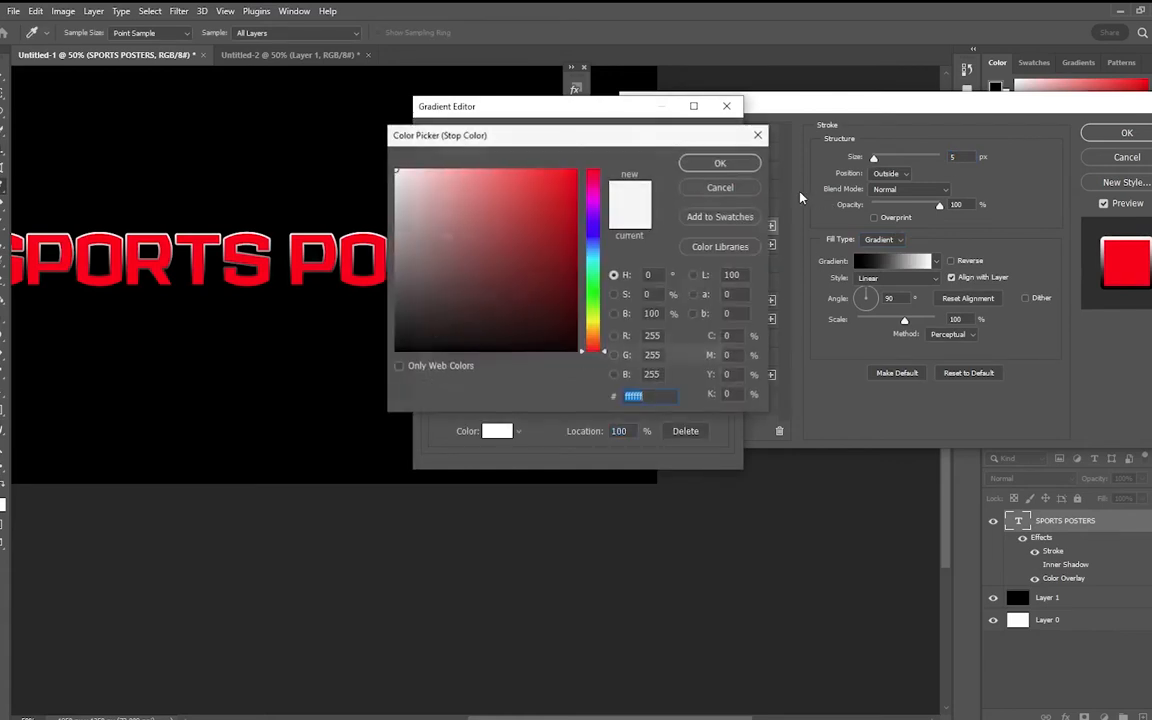
left_click(720, 187)
left_click(433, 213)
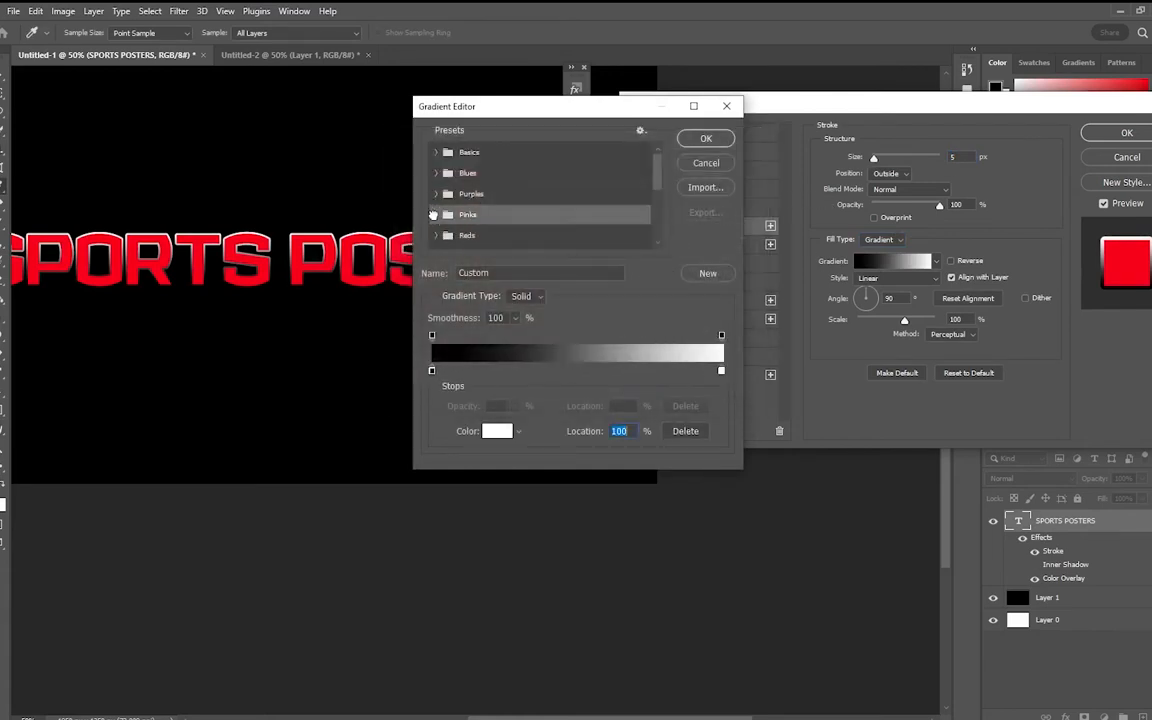
left_click(440, 215)
scroll(540, 205, "down", 1)
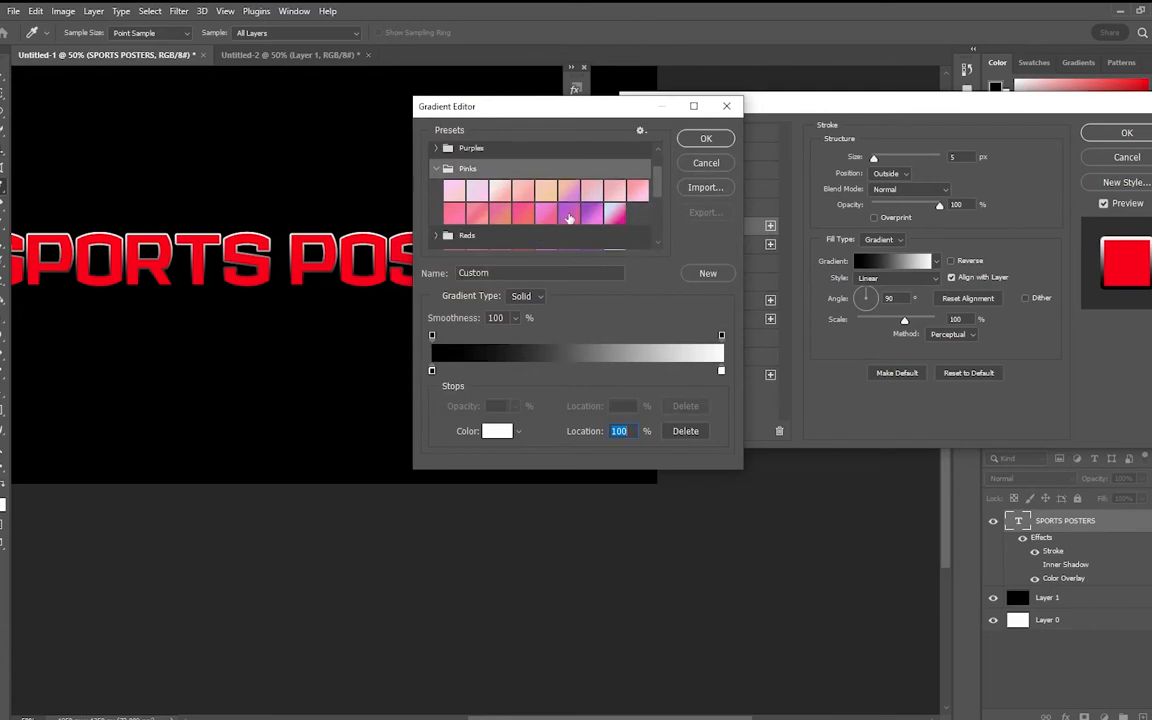
left_click(567, 213)
left_click(616, 214)
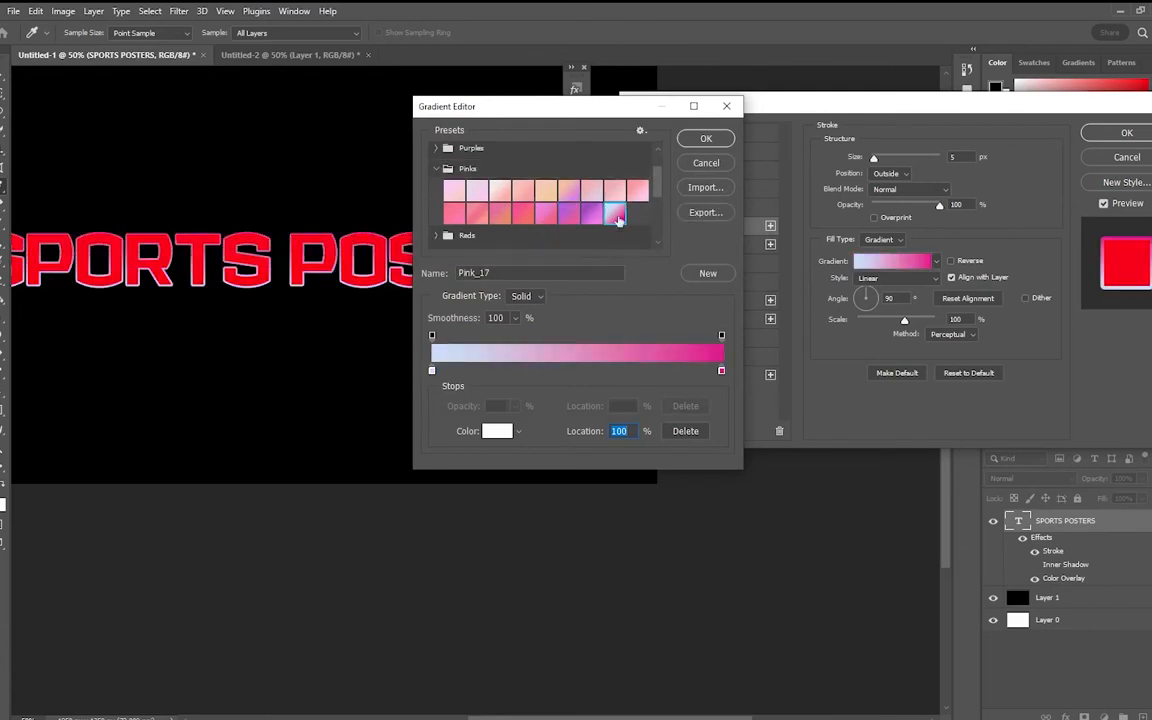
left_click(455, 190)
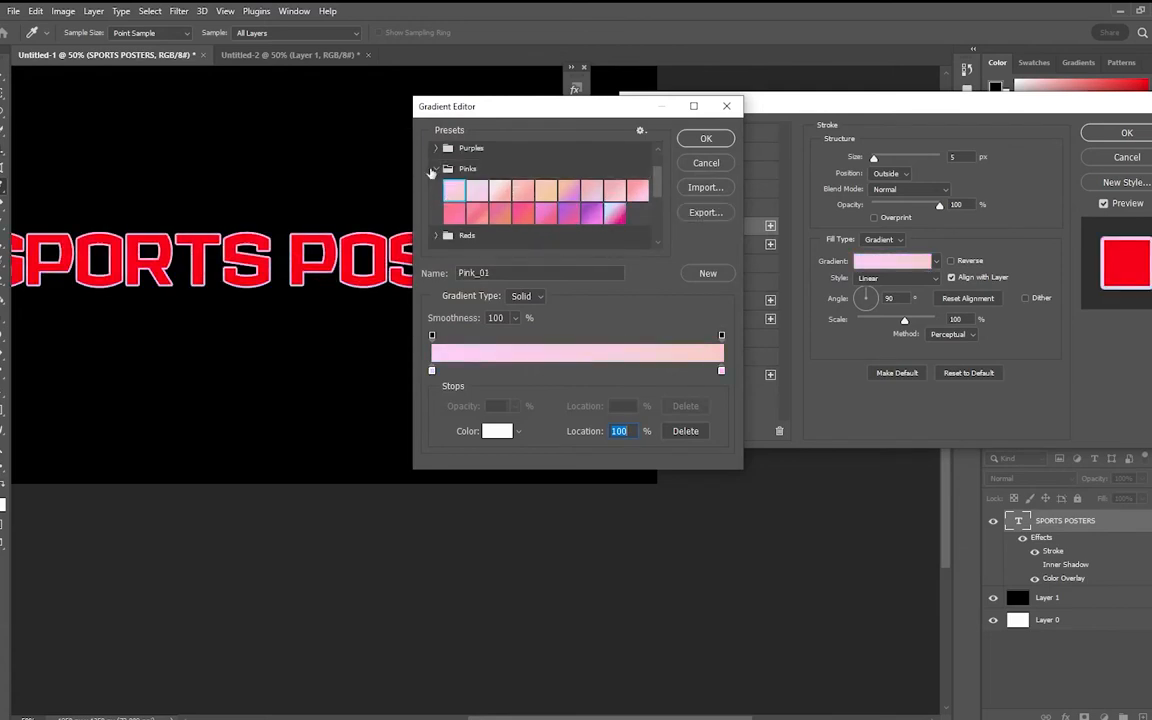
Try Blues presets such as Blue_23 and Blue_27 on the stroke gradient, and discard the gradient edits.
left_click(450, 170)
scroll(451, 175, "up", 1)
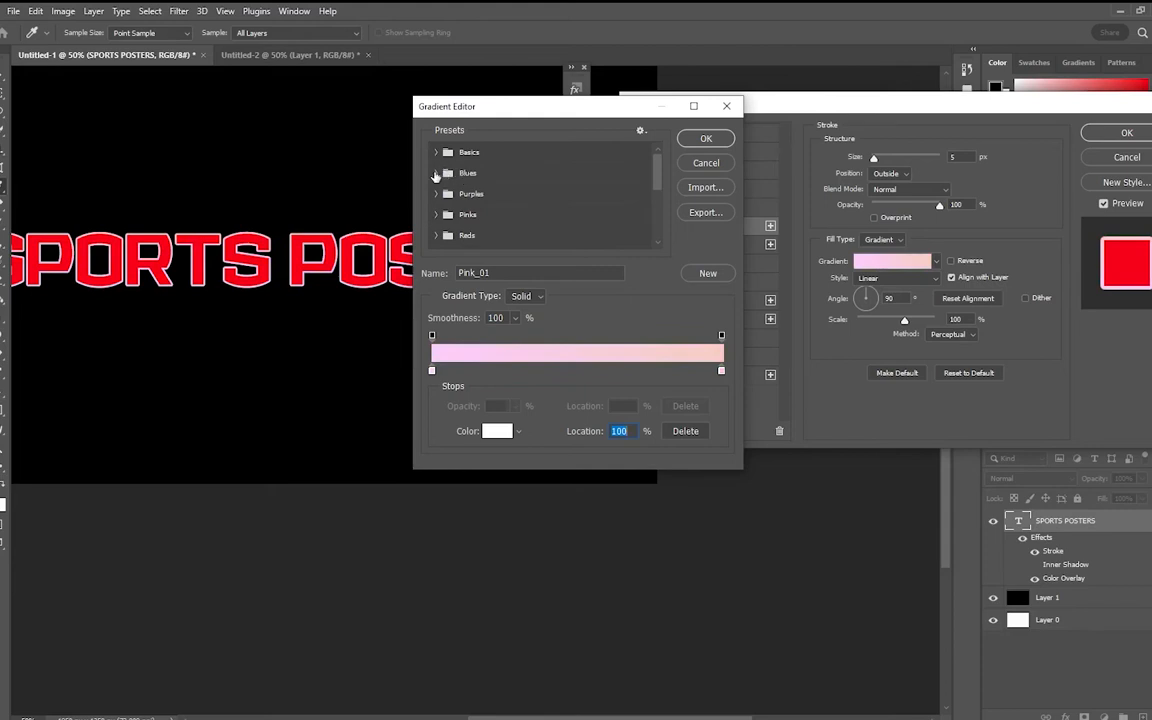
left_click(438, 174)
left_click(520, 220)
left_click(546, 239)
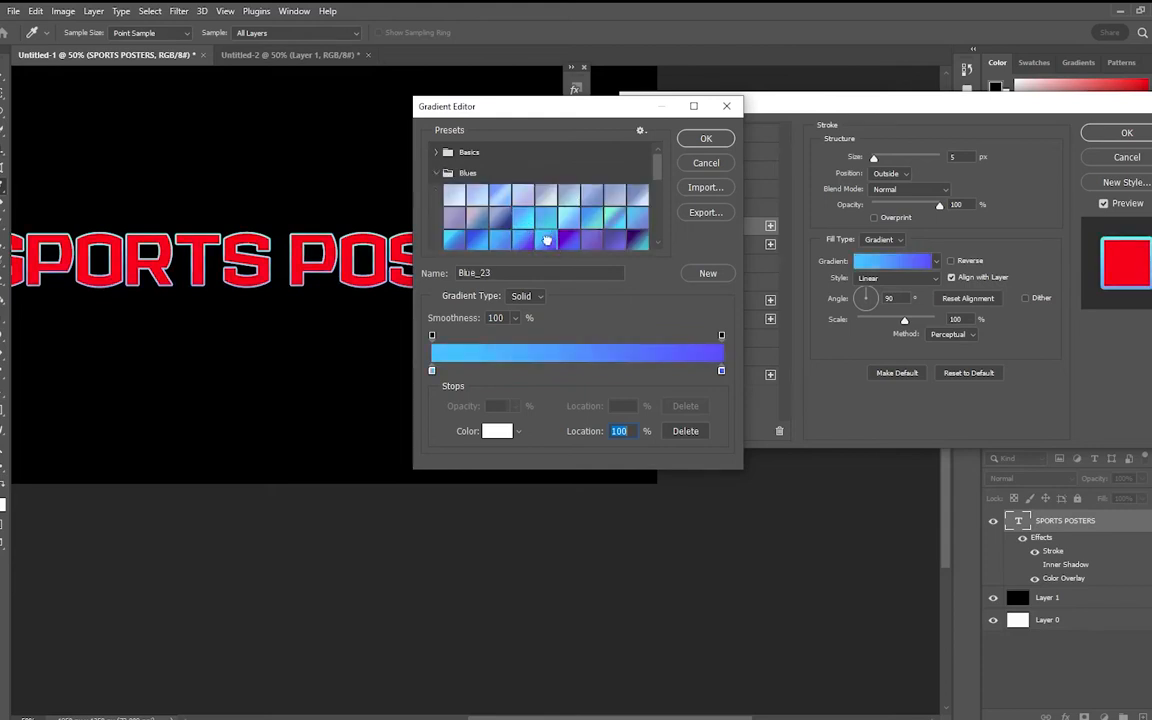
left_click(635, 241)
left_click(438, 174)
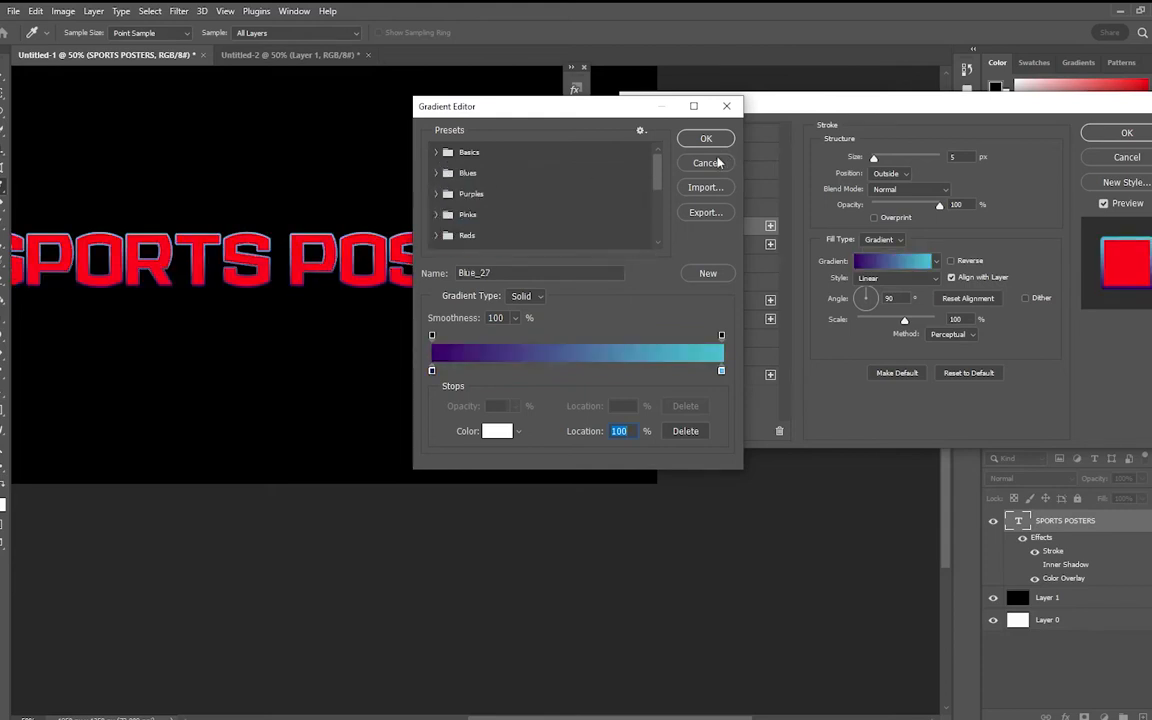
left_click(706, 162)
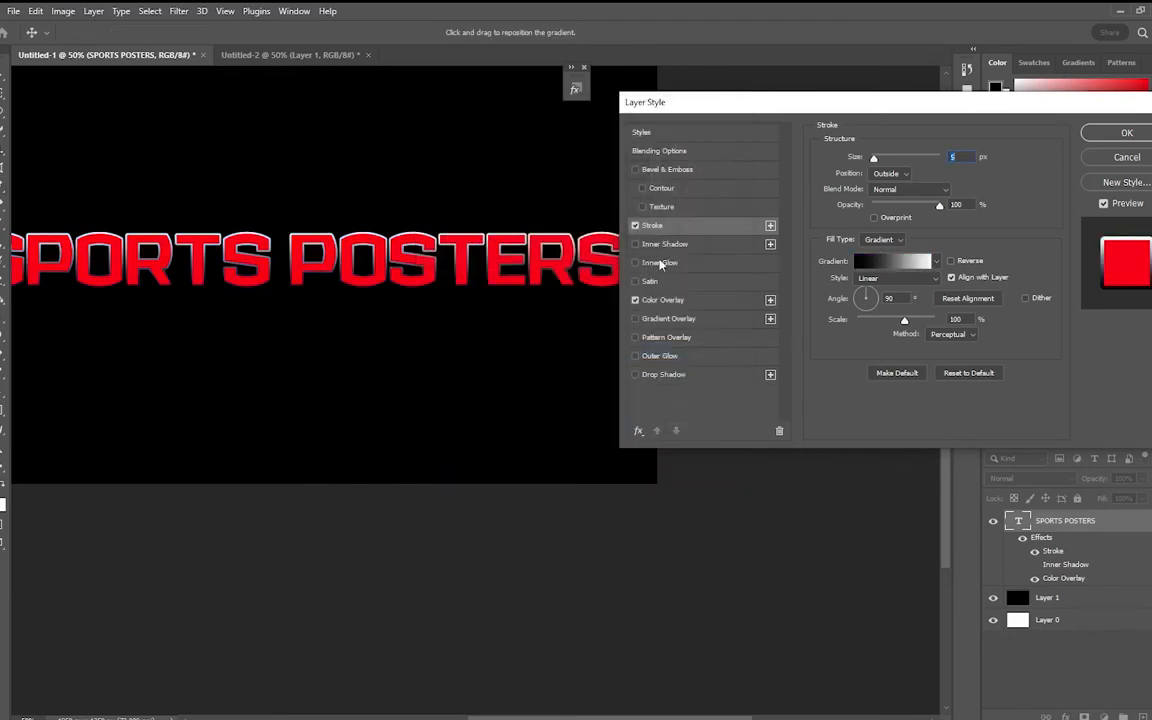
Fill the stroke with the dark red pattern and increase the stroke size slightly.
left_click(885, 240)
left_click(872, 267)
left_click(897, 276)
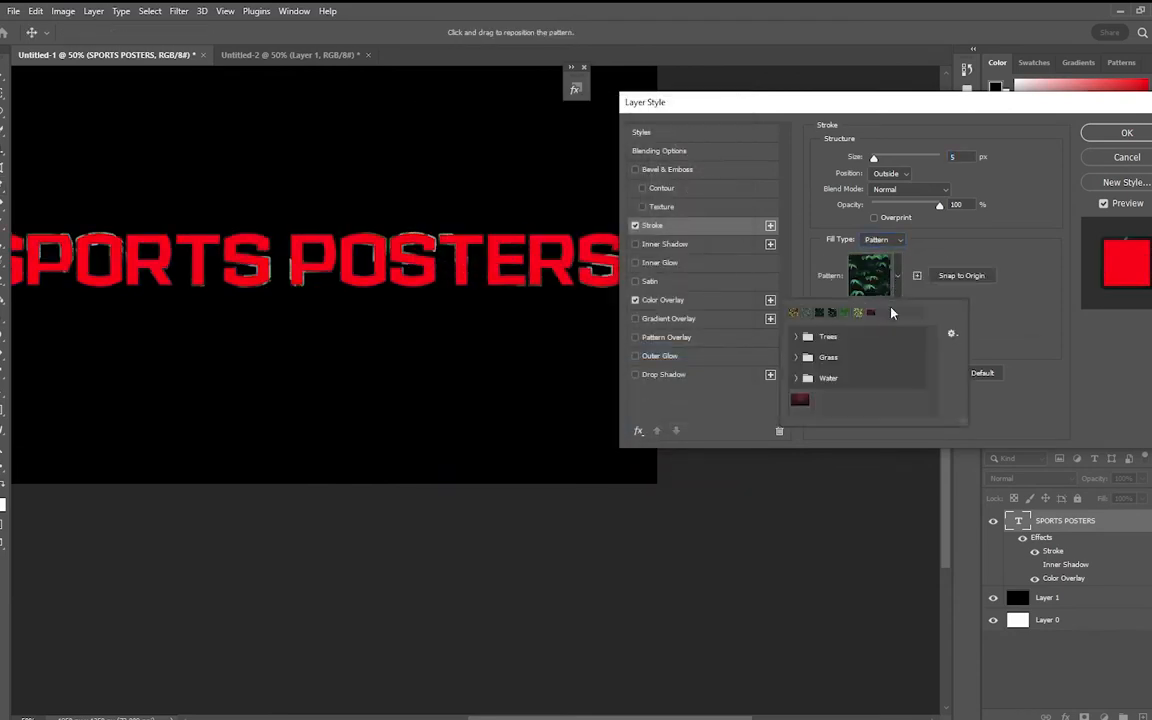
left_click(800, 400)
scroll(591, 332, "up", 1)
left_click_drag(874, 159, 876, 159)
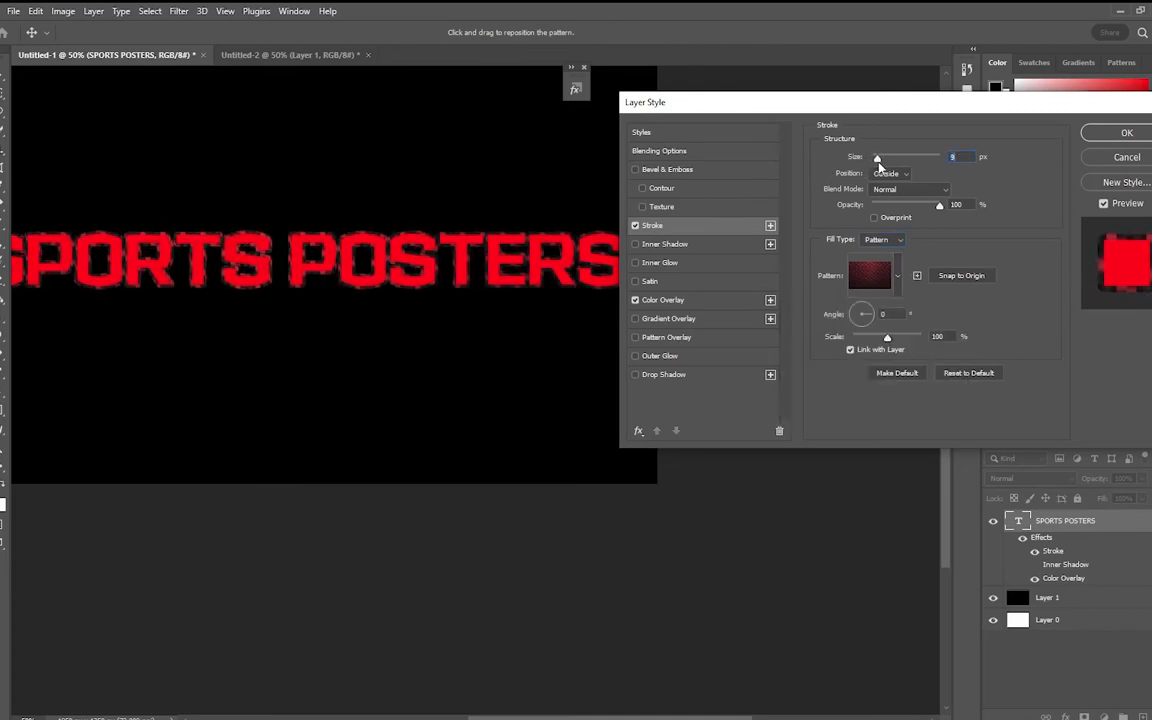
Replace the stroke with Bevel & Emboss, using Normal highlight and shadow modes and 100% highlight opacity.
left_click(635, 226)
left_click(667, 172)
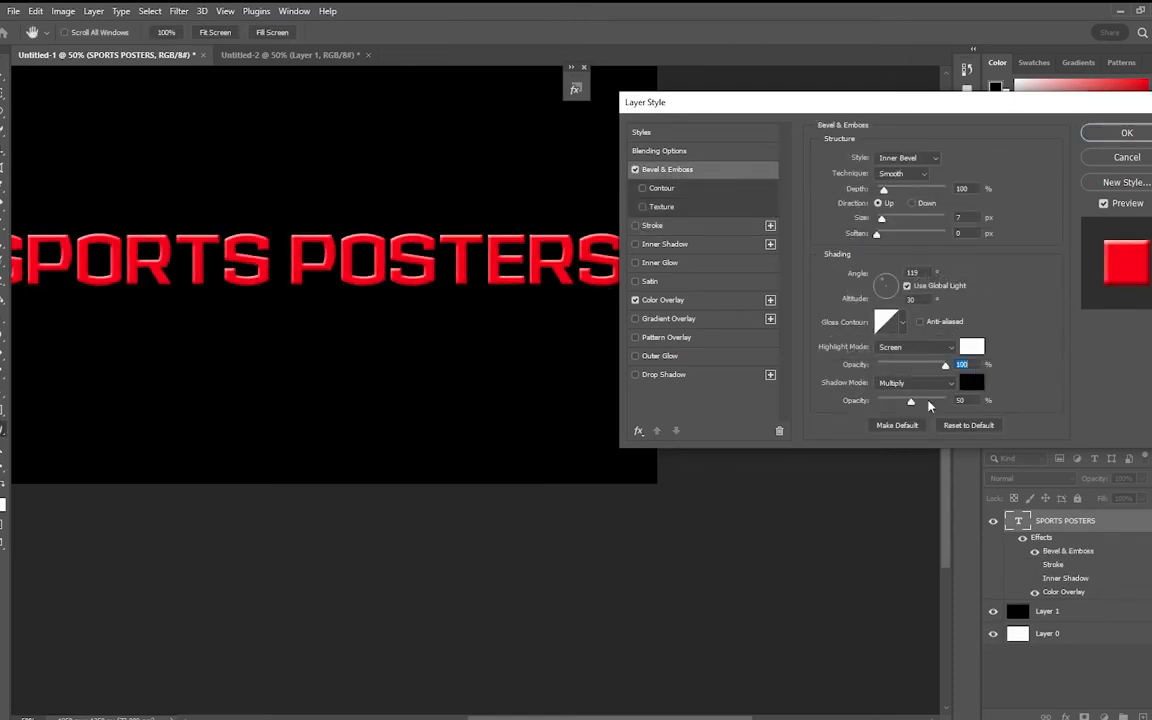
left_click(912, 347)
left_click(889, 352)
left_click(903, 383)
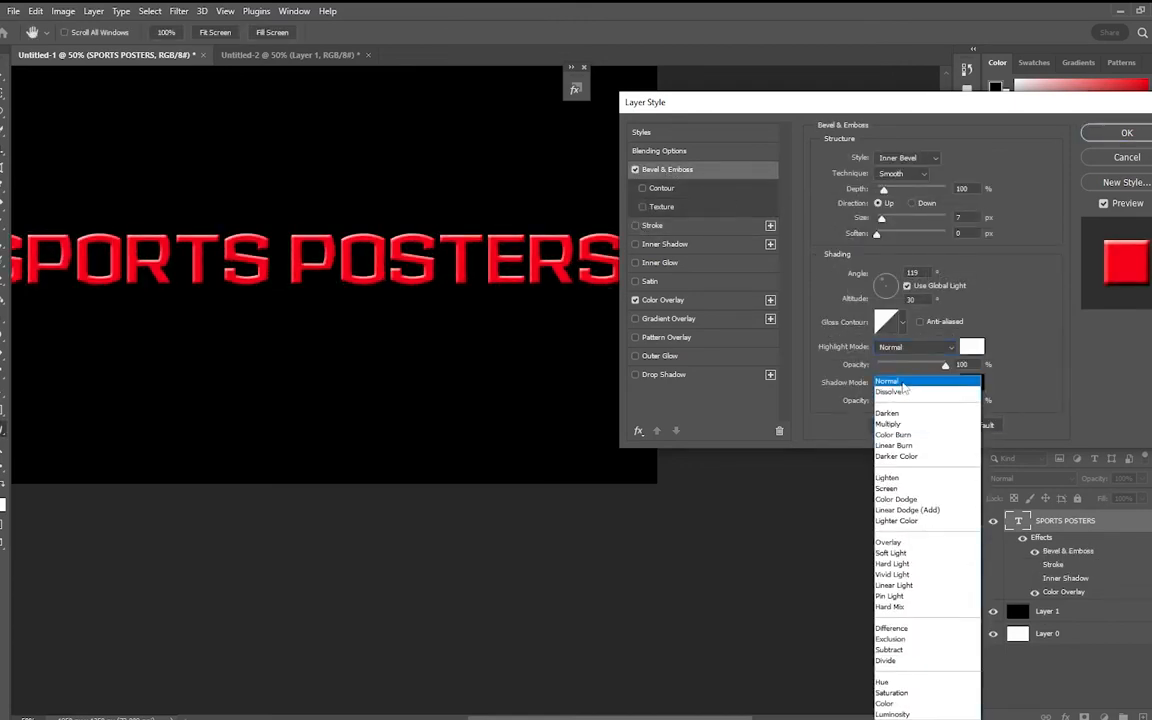
left_click(900, 382)
Set the bevel to 157% depth and 8 px size, with Lighter Color for both highlight and shadow modes.
left_click_drag(883, 189, 882, 234)
left_click(915, 347)
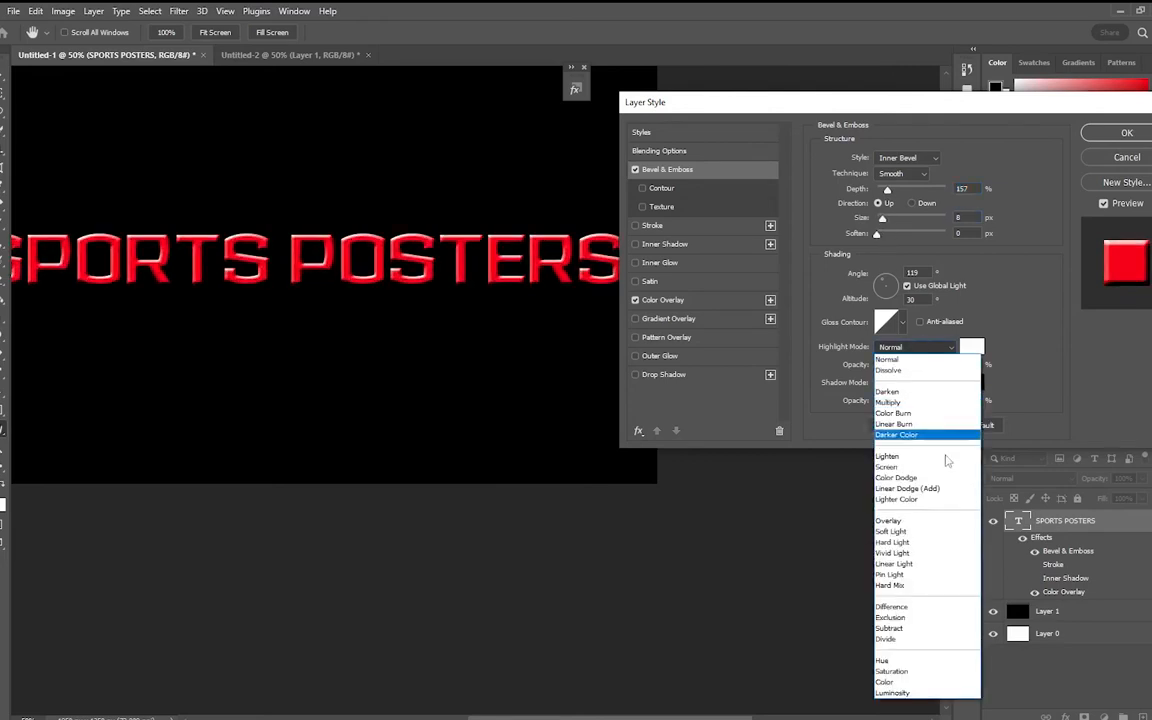
left_click(930, 499)
left_click(905, 383)
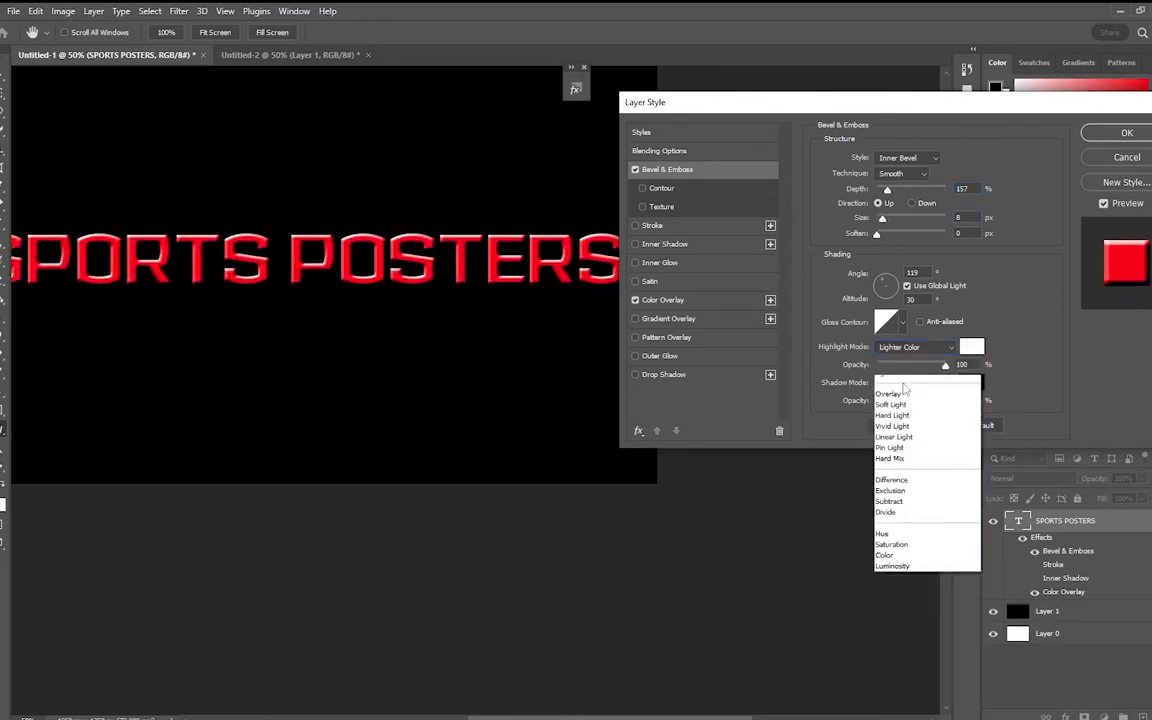
left_click(900, 463)
Change the bevel highlight color to a bright red and its blend mode to Multiply.
left_click(971, 347)
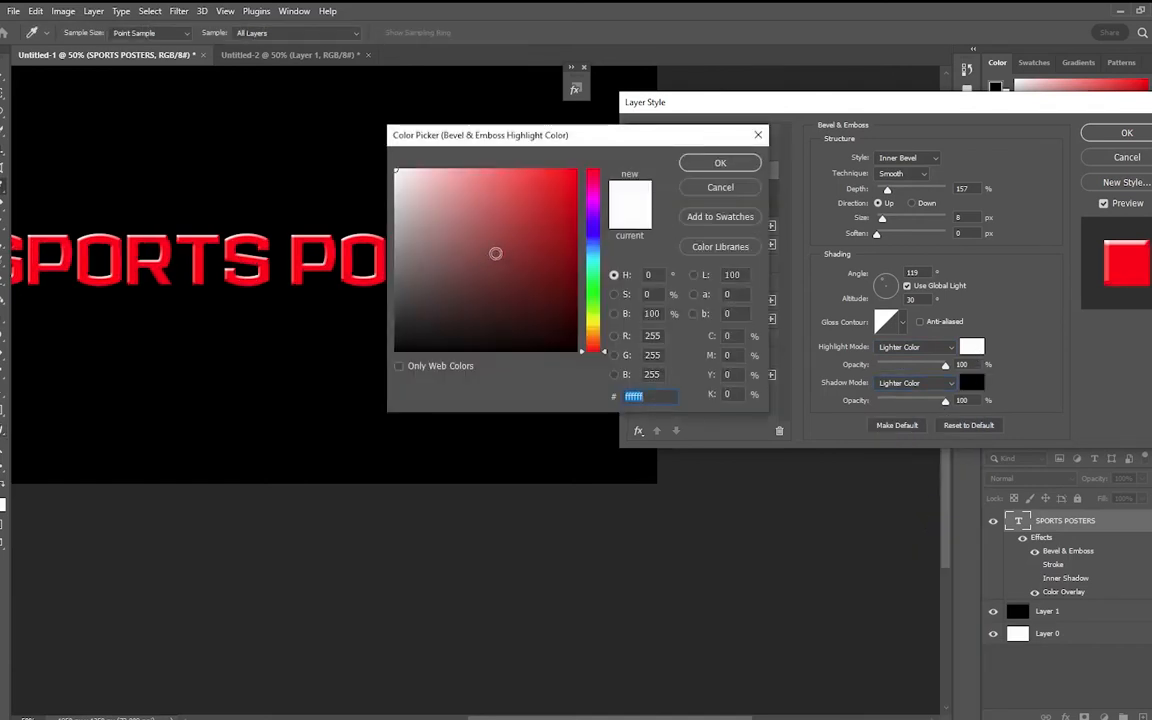
left_click(576, 242)
left_click(720, 163)
left_click(971, 347)
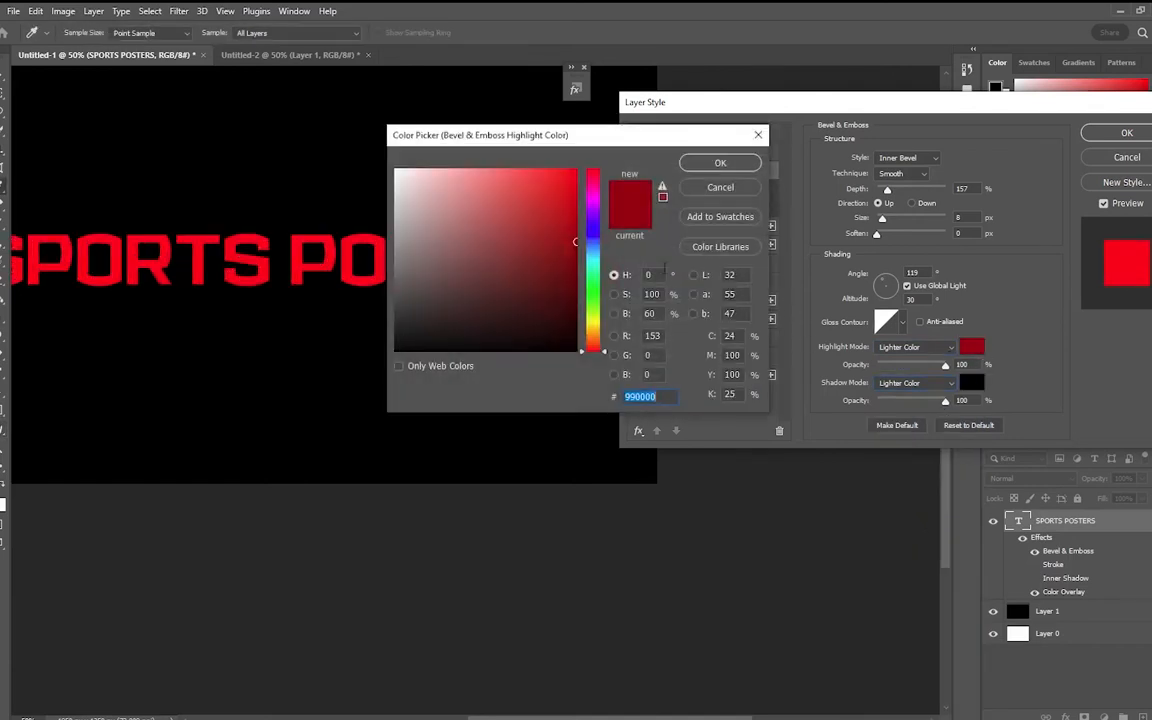
left_click_drag(598, 250, 600, 167)
left_click(576, 197)
left_click(720, 163)
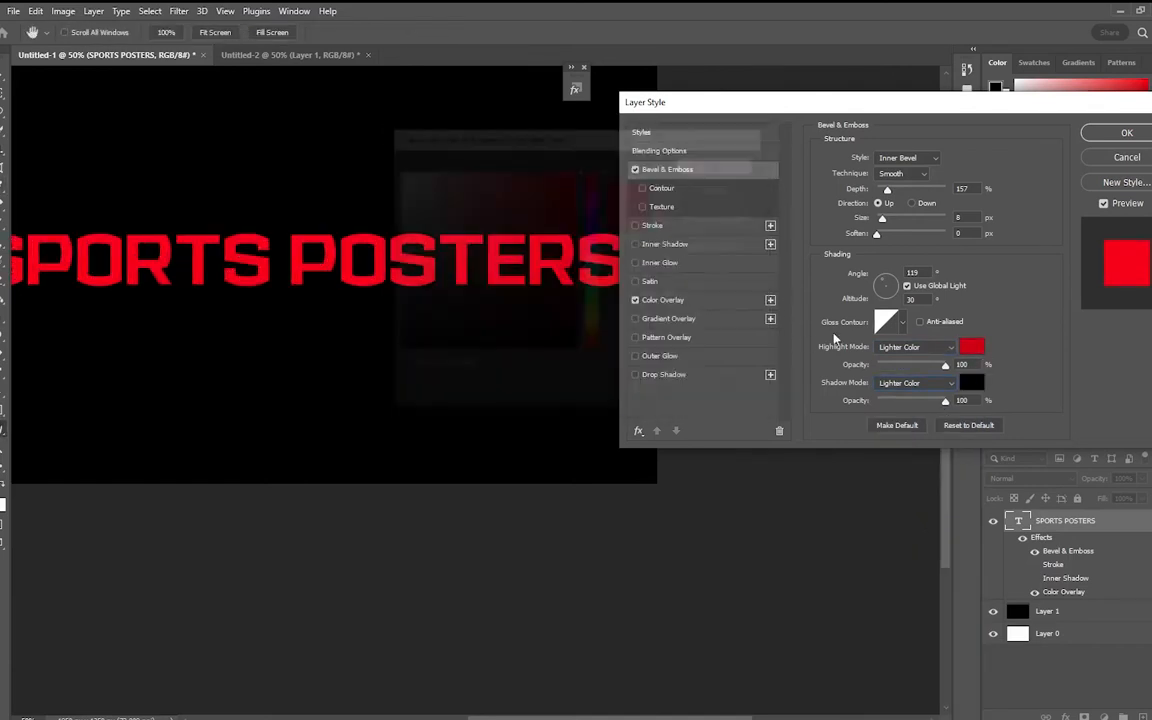
left_click(905, 347)
left_click(892, 404)
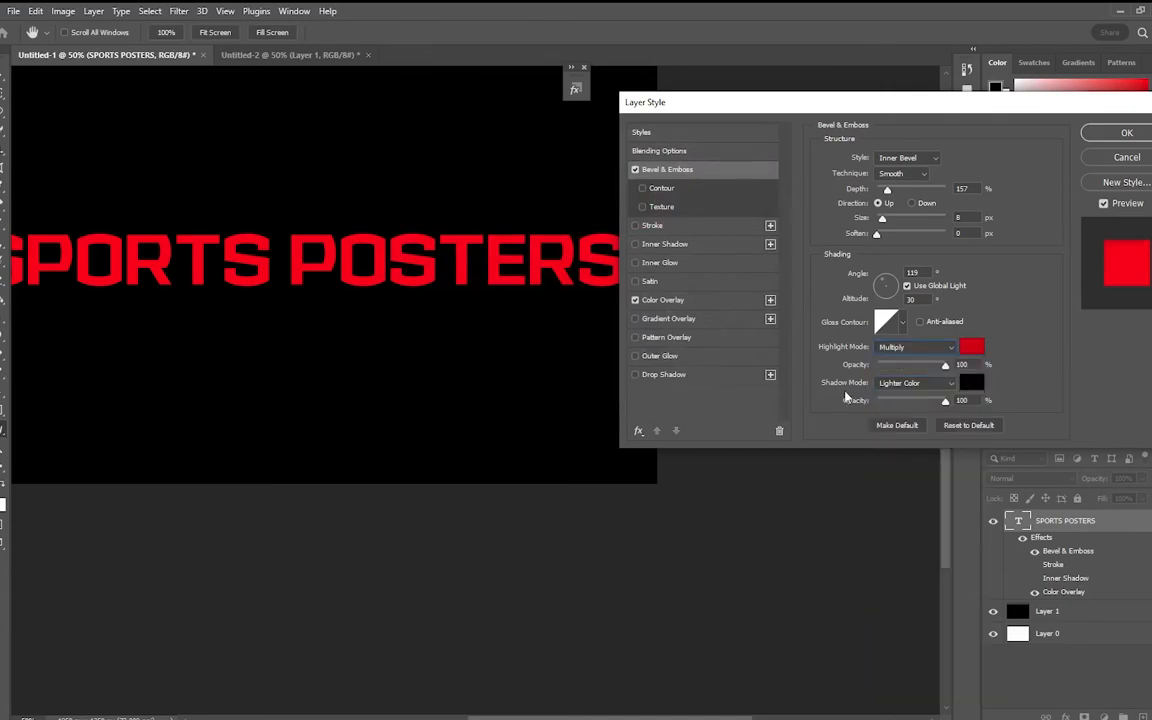
Set the bevel's highlight mode to Linear Light and change its highlight color to a near-white pink.
key("Down")
key("Down")
key("Down")
key("Down")
key("Down")
key("Down")
key("Down")
key("Down")
key("Down")
key("Down")
key("Down")
key("Down")
key("Down")
left_click(972, 347)
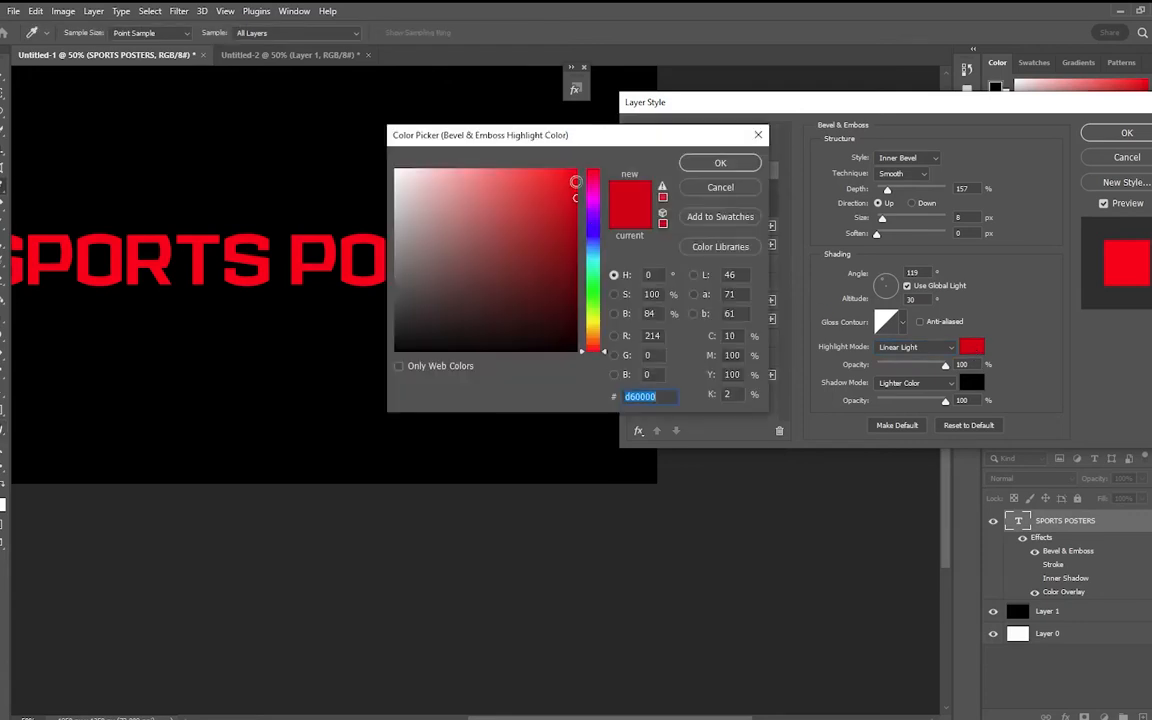
left_click_drag(575, 182, 403, 164)
left_click(740, 164)
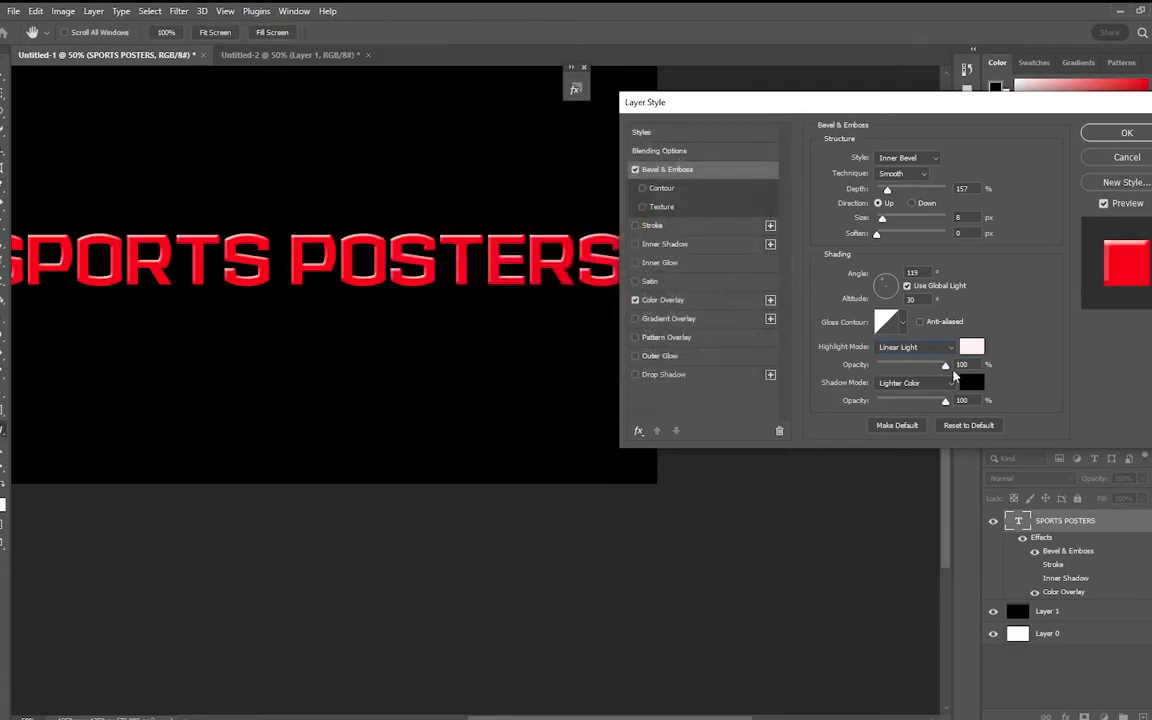
Change the bevel's shadow color to a dark red.
left_click(969, 383)
left_click_drag(585, 262, 579, 291)
left_click(718, 164)
Try other blend modes for the bevel highlight, such as Color Burn, and settle on Hard Light.
left_click(950, 347)
left_click(905, 391)
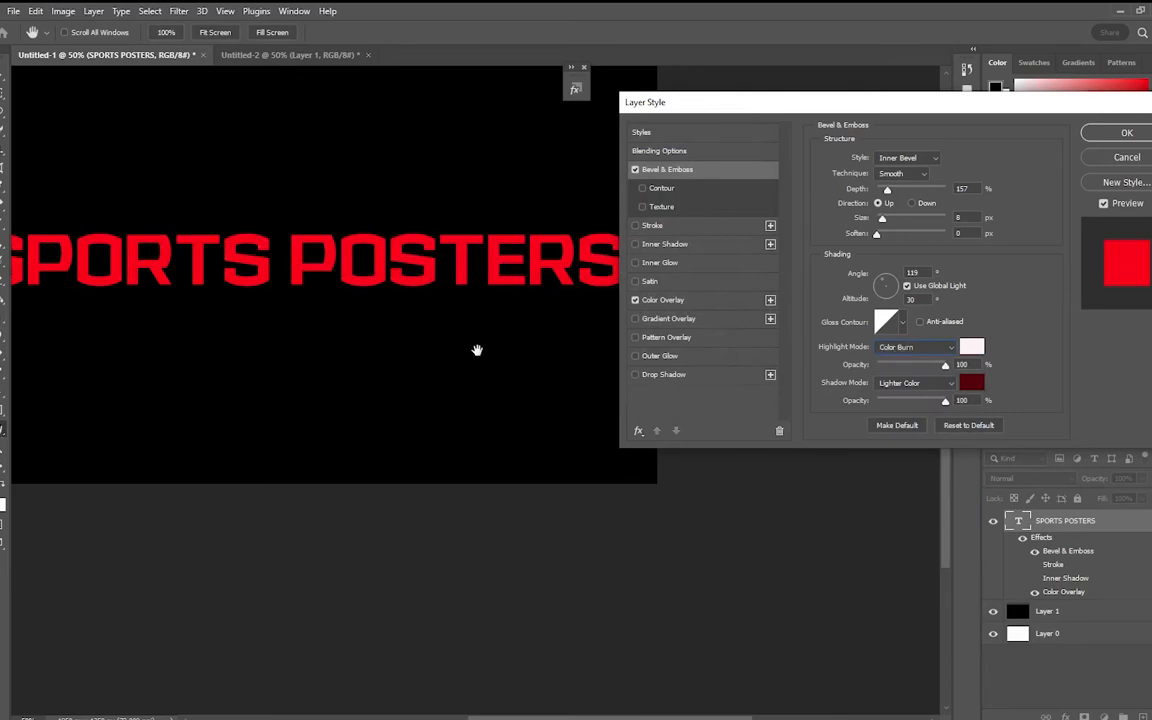
key("Down")
key("Down")
key("Down")
key("Down")
key("Down")
key("Down")
key("Down")
key("Down")
key("Down")
key("Up")
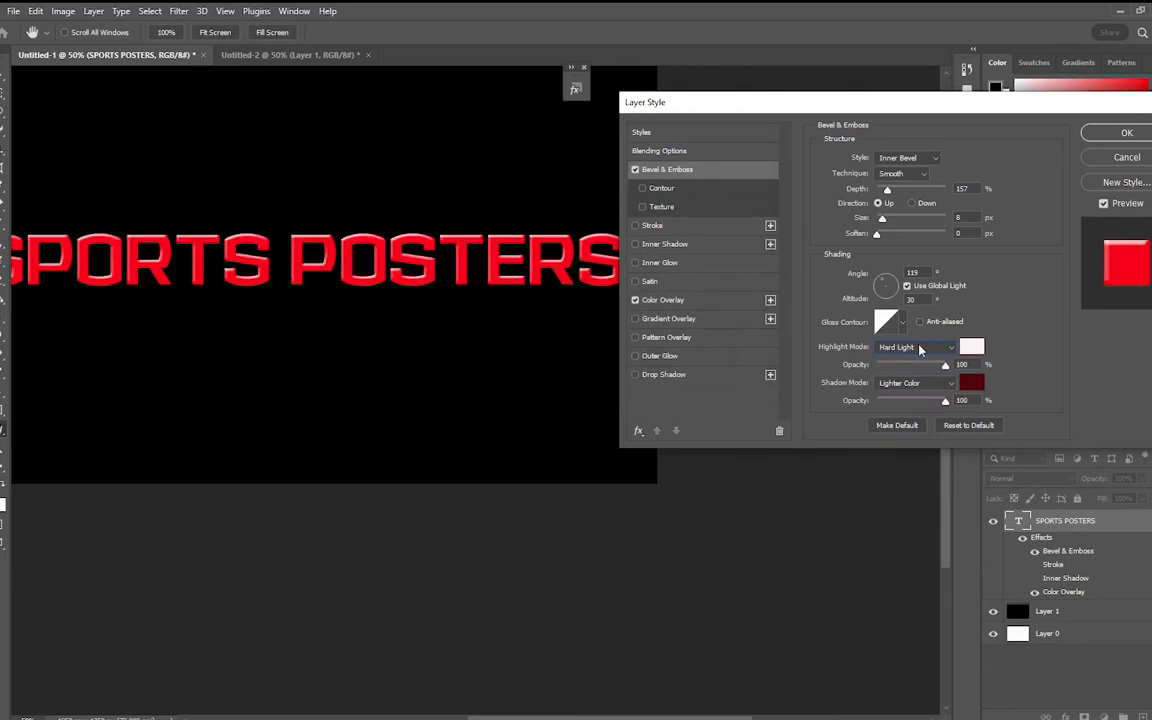
Set the bevel's highlight color to red #ce0000 and both its highlight and shadow modes to Multiply.
left_click(971, 347)
left_click_drag(545, 218, 577, 267)
left_click_drag(573, 222, 588, 203)
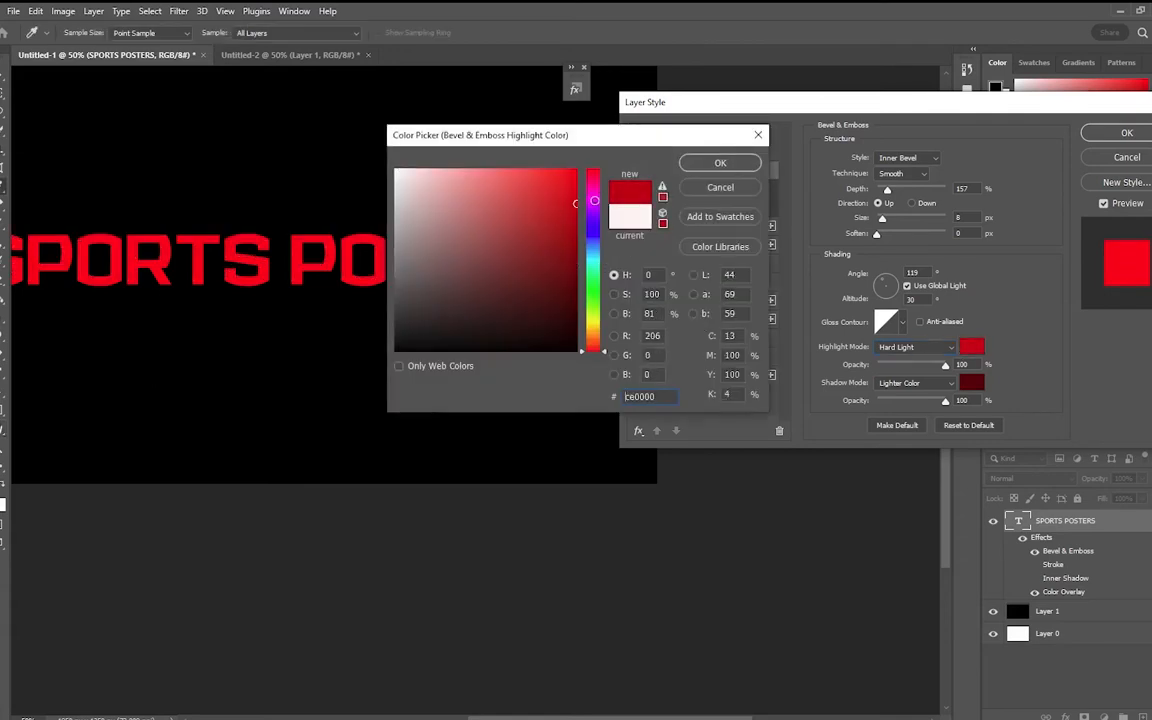
left_click(722, 164)
left_click(915, 383)
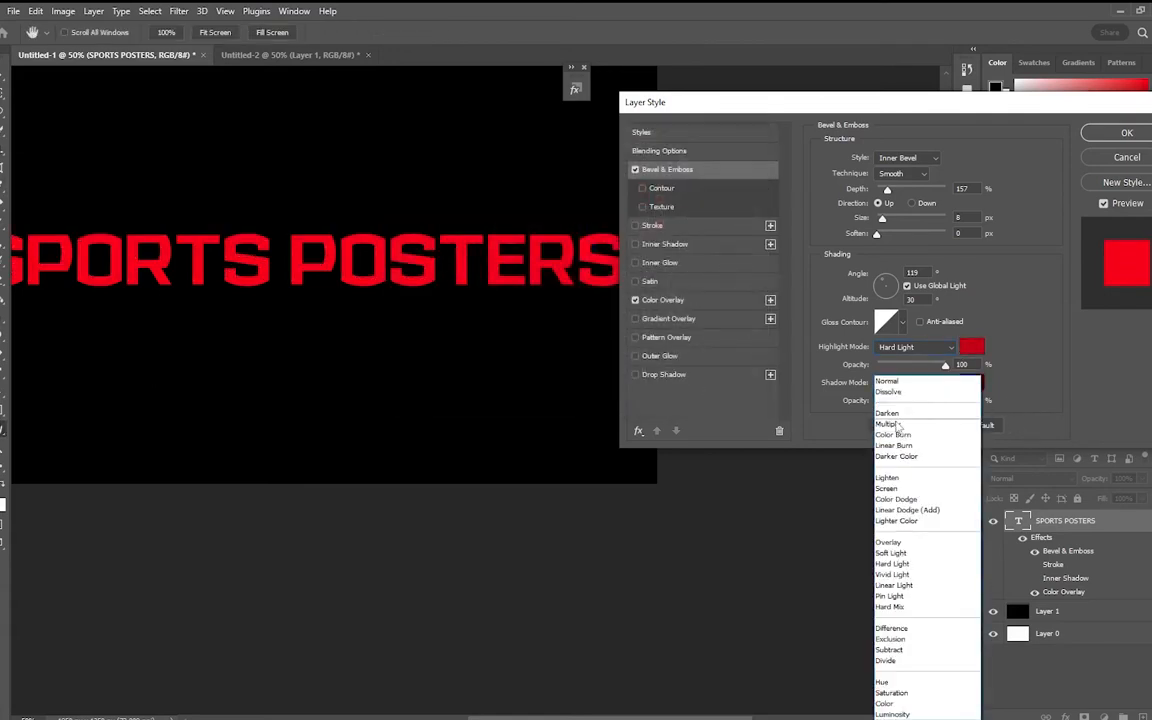
left_click(885, 405)
left_click(915, 347)
left_click(895, 405)
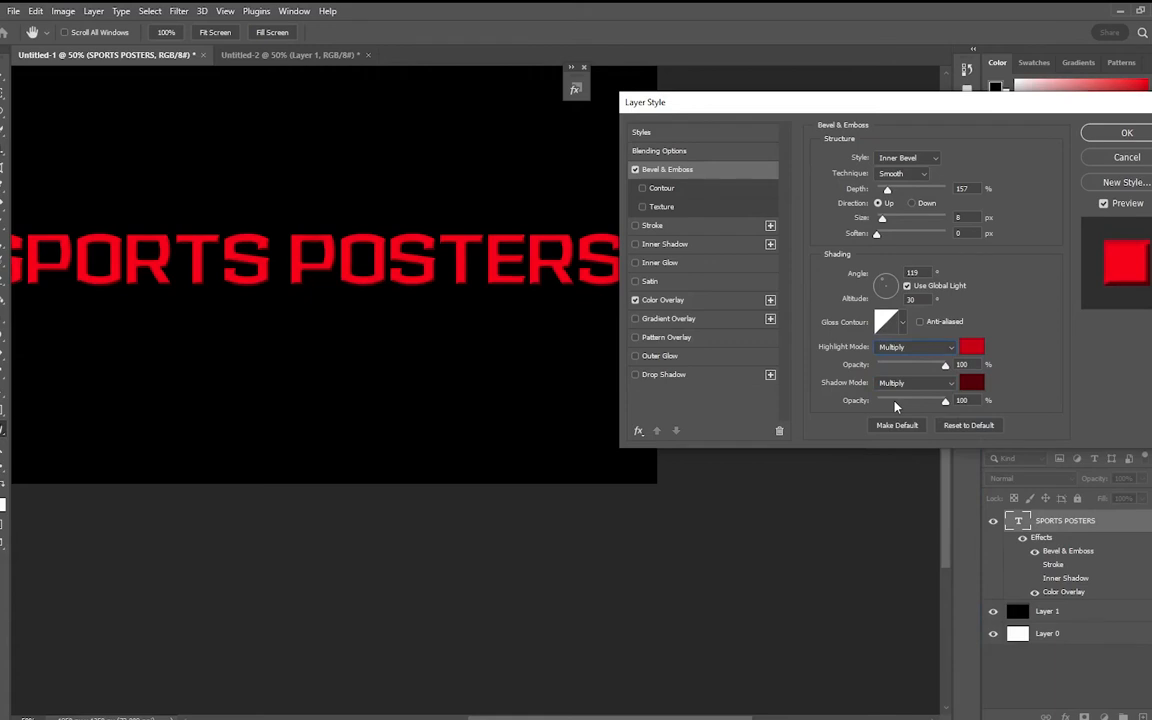
Lighten the bevel's highlight color to #ff4646, keep its mode at Multiply, and increase the bevel size to 57 px.
left_click(961, 364)
left_click(971, 346)
left_click_drag(580, 170, 527, 168)
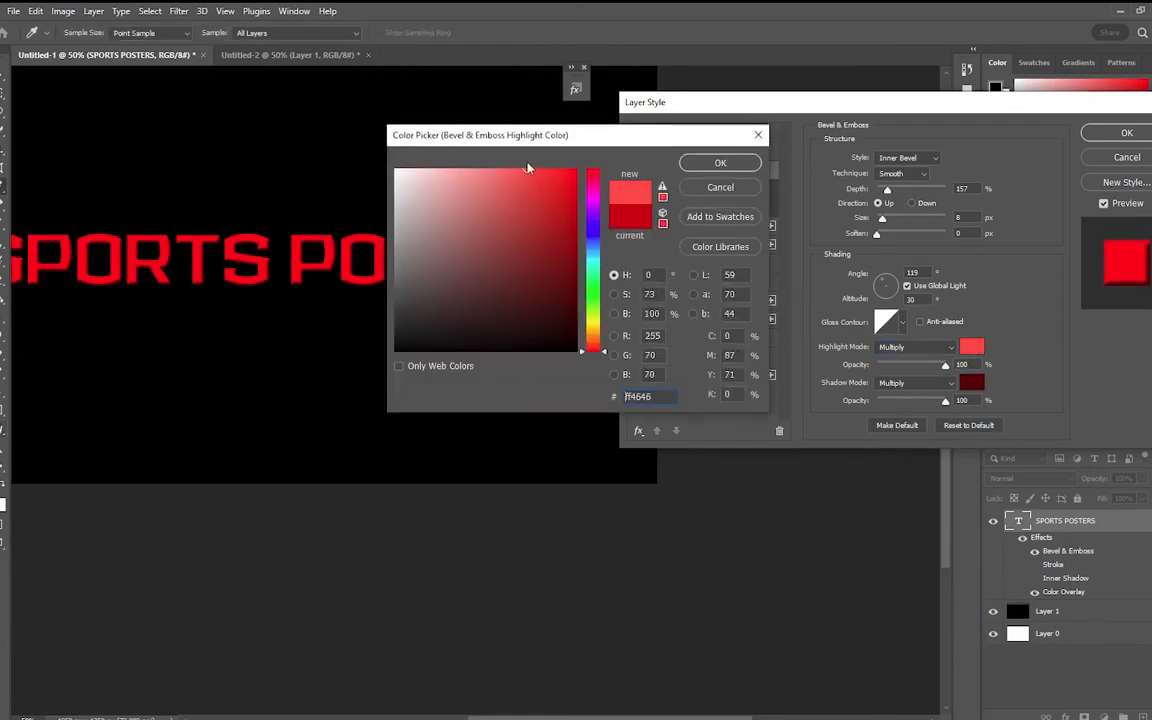
left_click(701, 162)
left_click(897, 347)
left_click(896, 403)
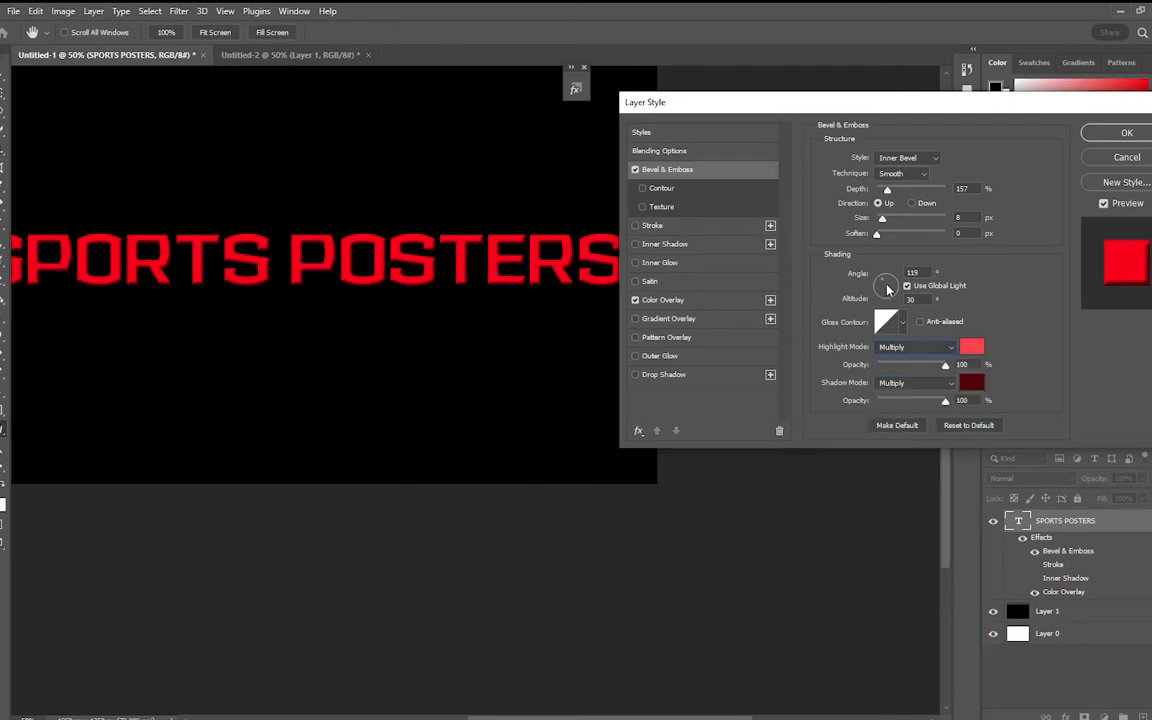
left_click_drag(886, 222, 898, 235)
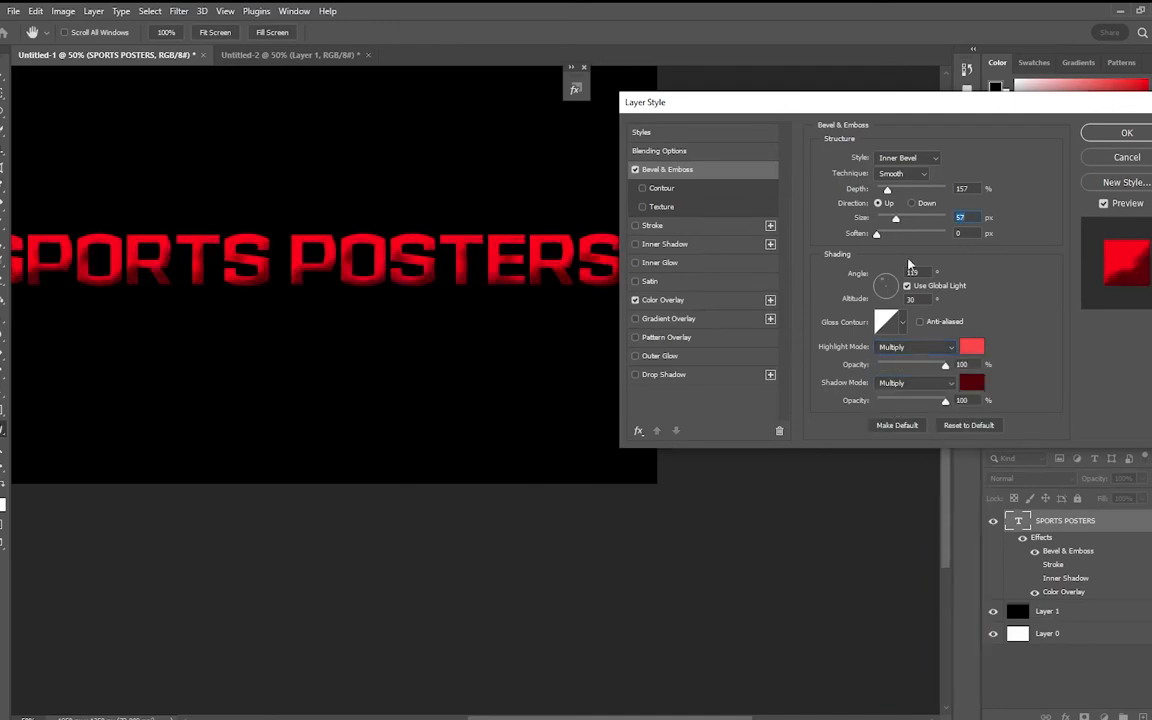
Try the Outer Bevel, Pillow Emboss, Stroke Emboss and Emboss styles, and return the bevel to Inner Bevel.
left_click(906, 158)
left_click(895, 170)
left_click(906, 158)
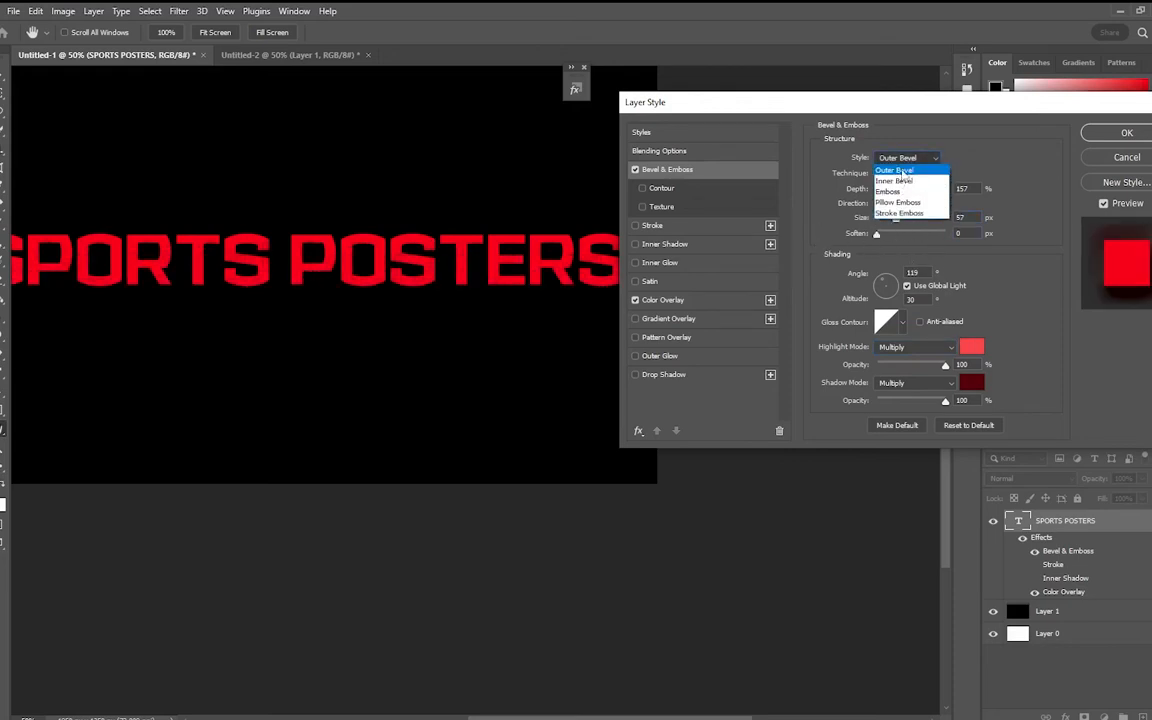
left_click(895, 180)
left_click(905, 158)
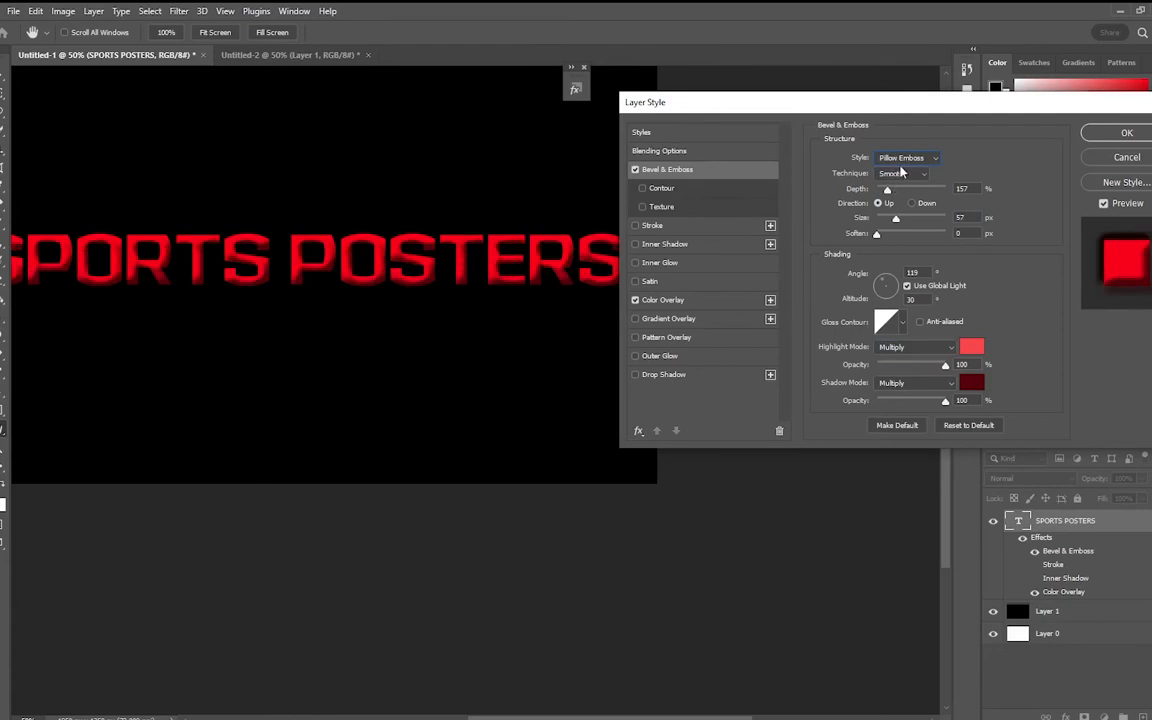
left_click(906, 157)
left_click(899, 213)
left_click(906, 157)
left_click(899, 192)
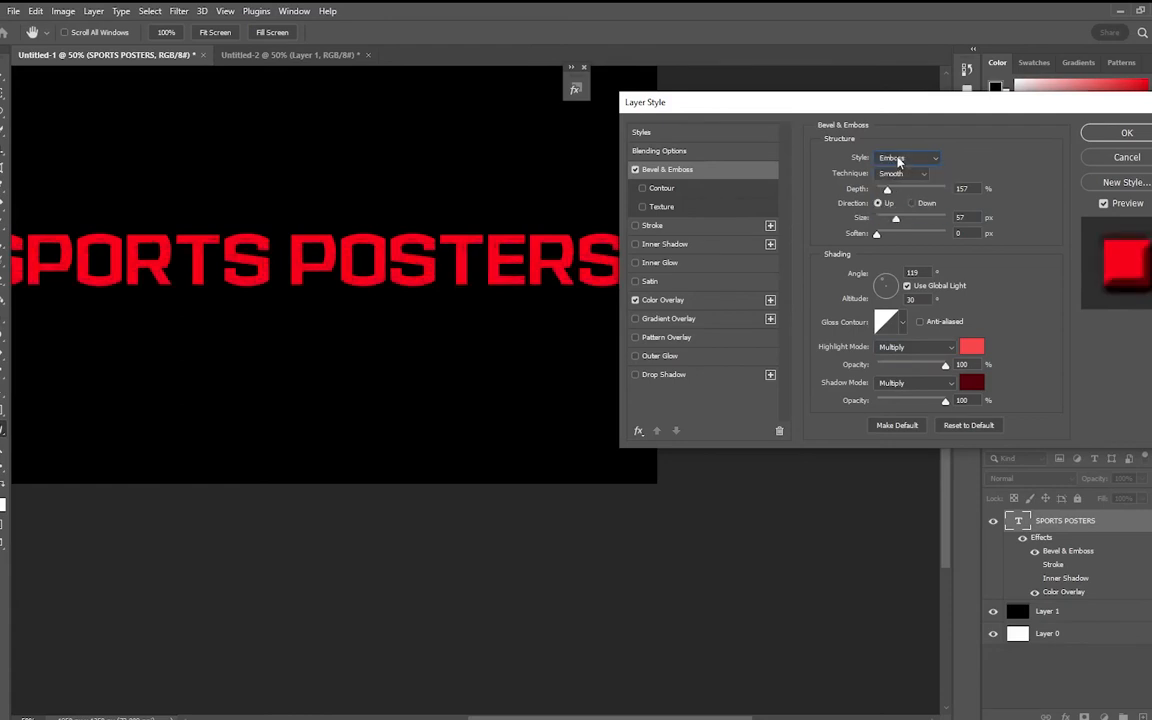
left_click(906, 157)
left_click(899, 181)
Set the bevel technique to Chisel Hard with 84% depth and 73 px size, trying direction Down before restoring Up.
left_click(898, 174)
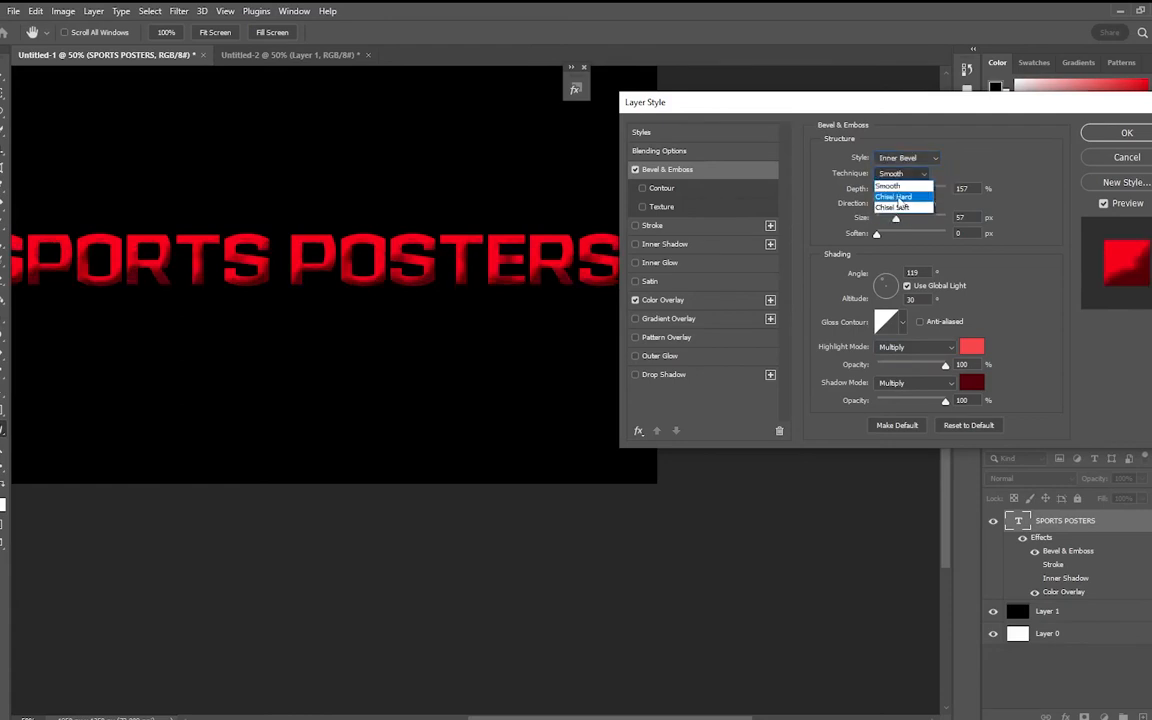
left_click(898, 189)
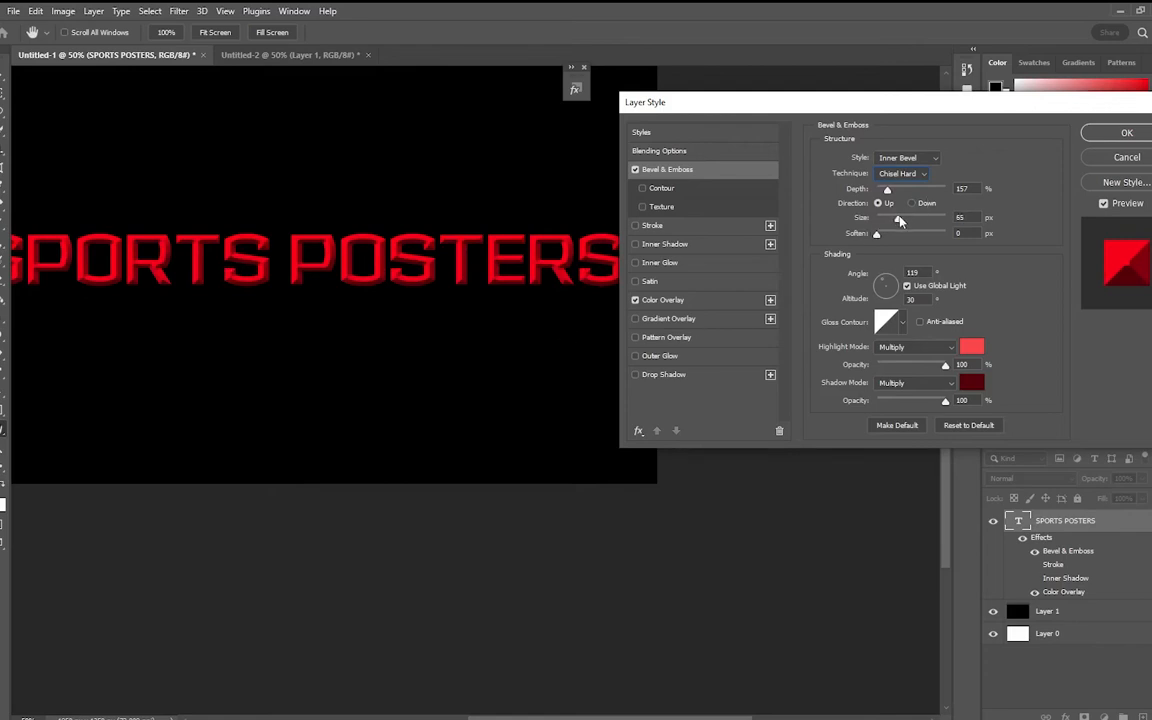
left_click_drag(905, 219, 885, 203)
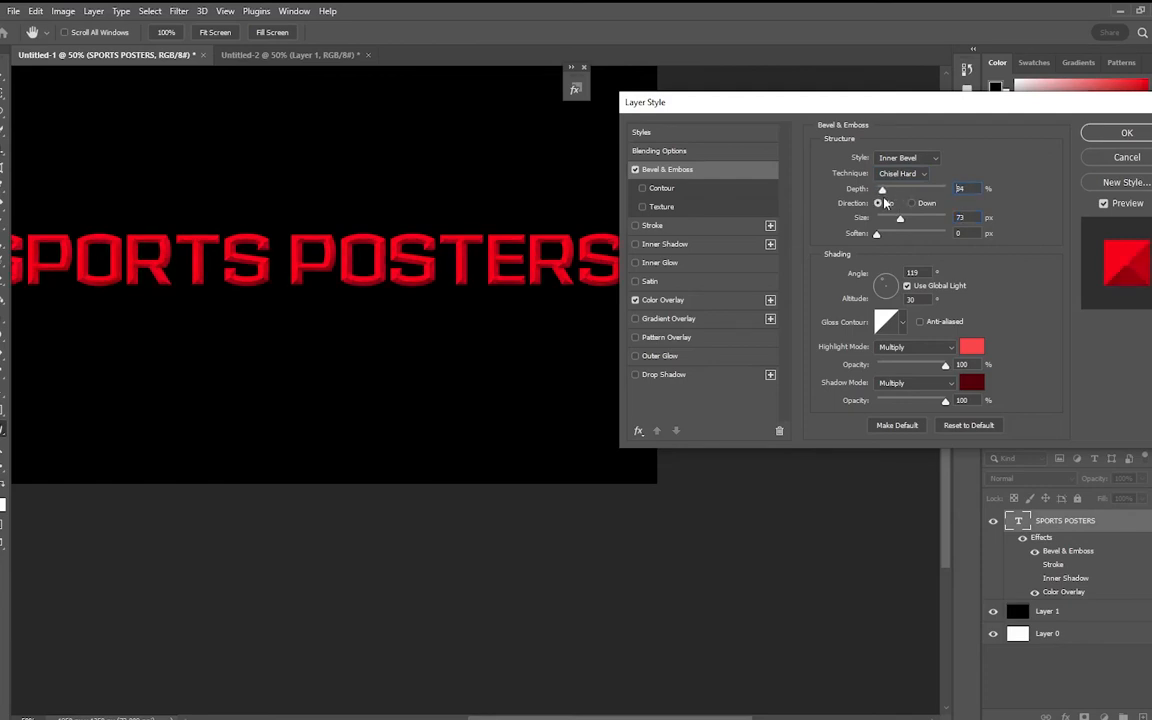
left_click(911, 203)
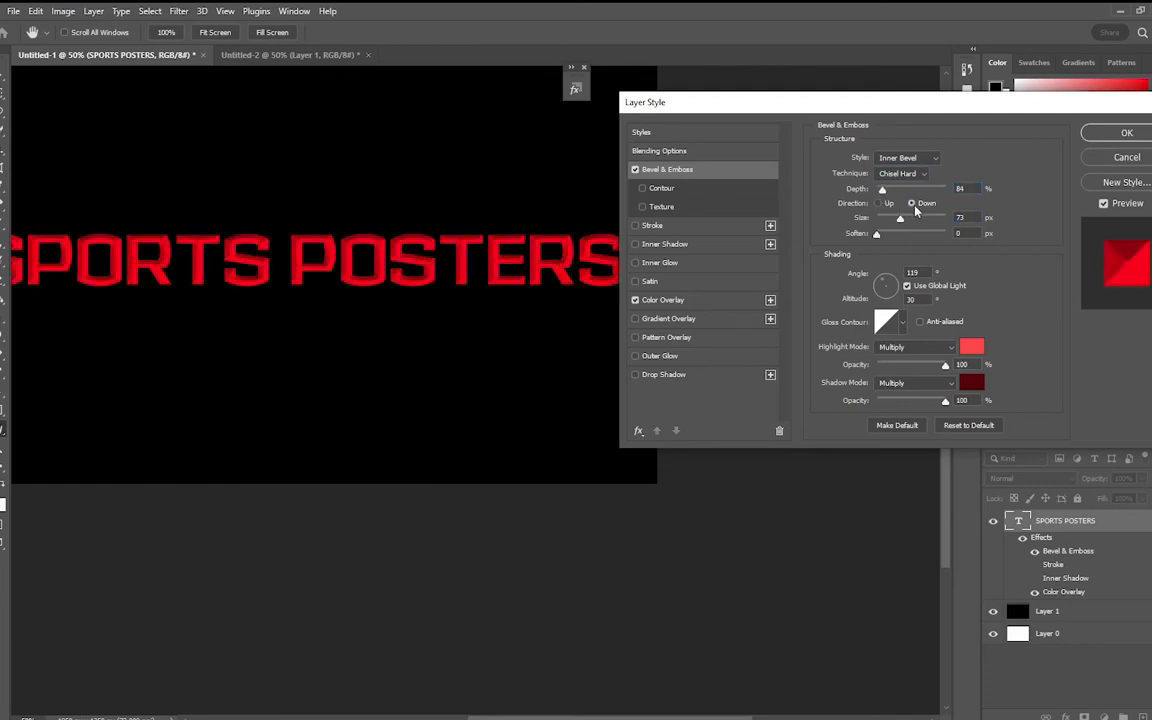
left_click(879, 204)
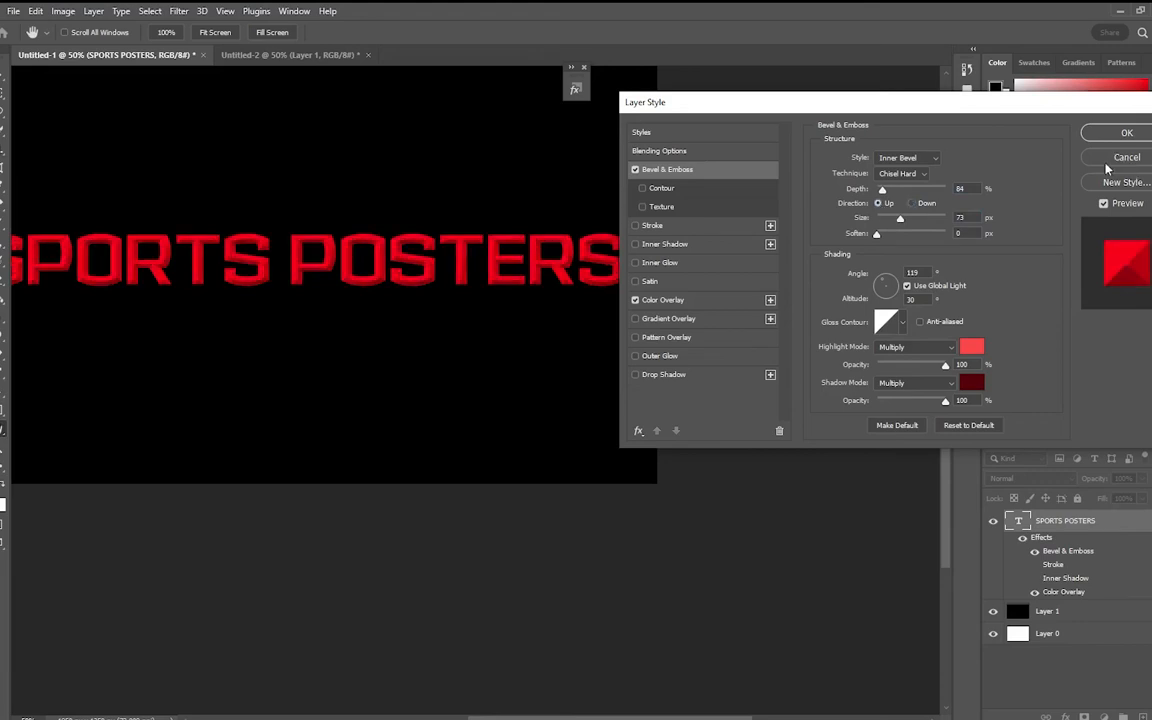
Turn off Bevel & Emboss and Color Overlay, and enable the red drop shadow with a 6 px distance.
left_click(635, 170)
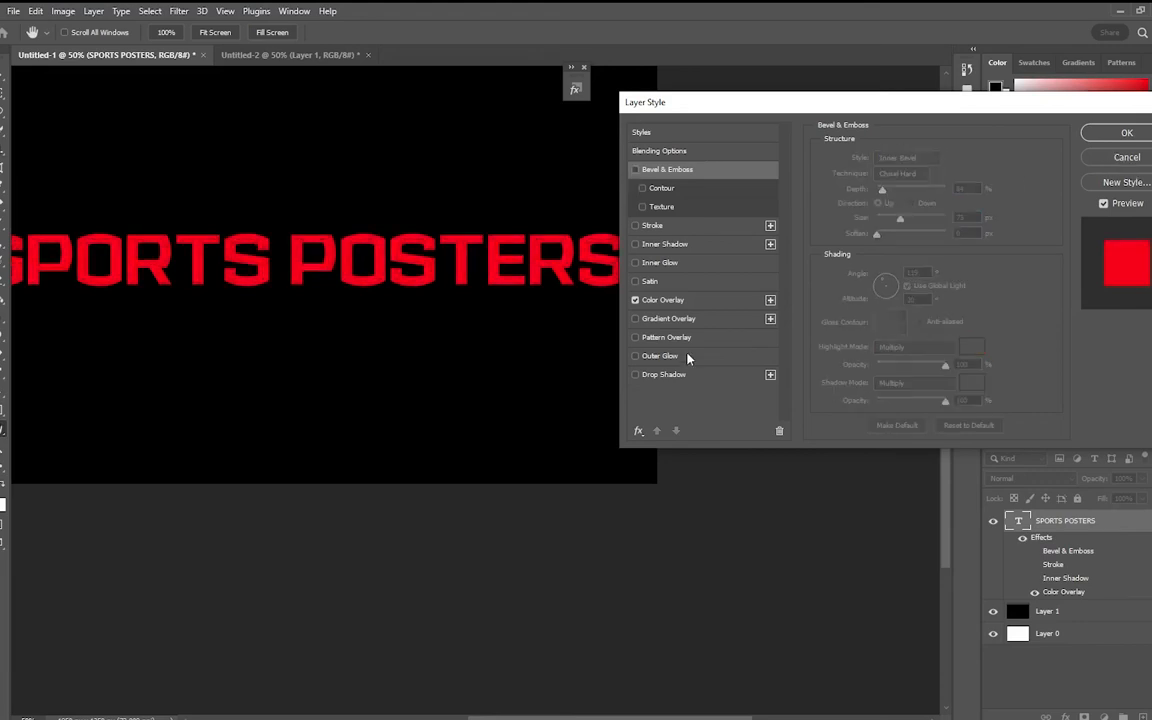
left_click(635, 300)
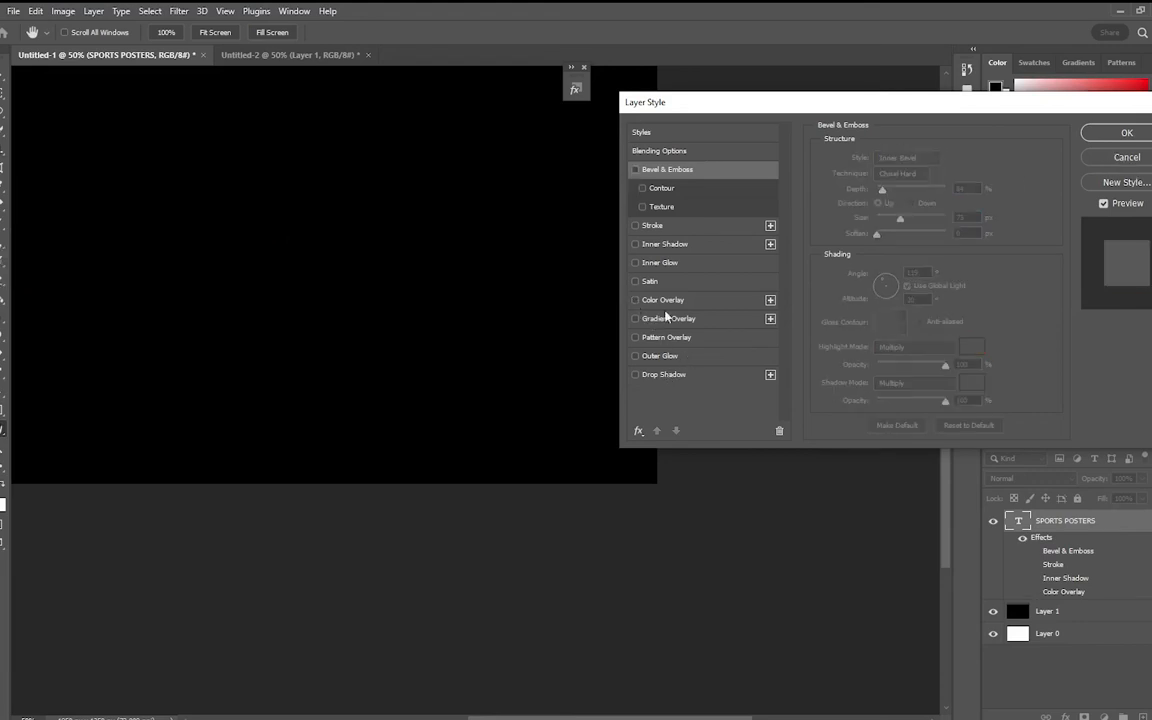
left_click(655, 379)
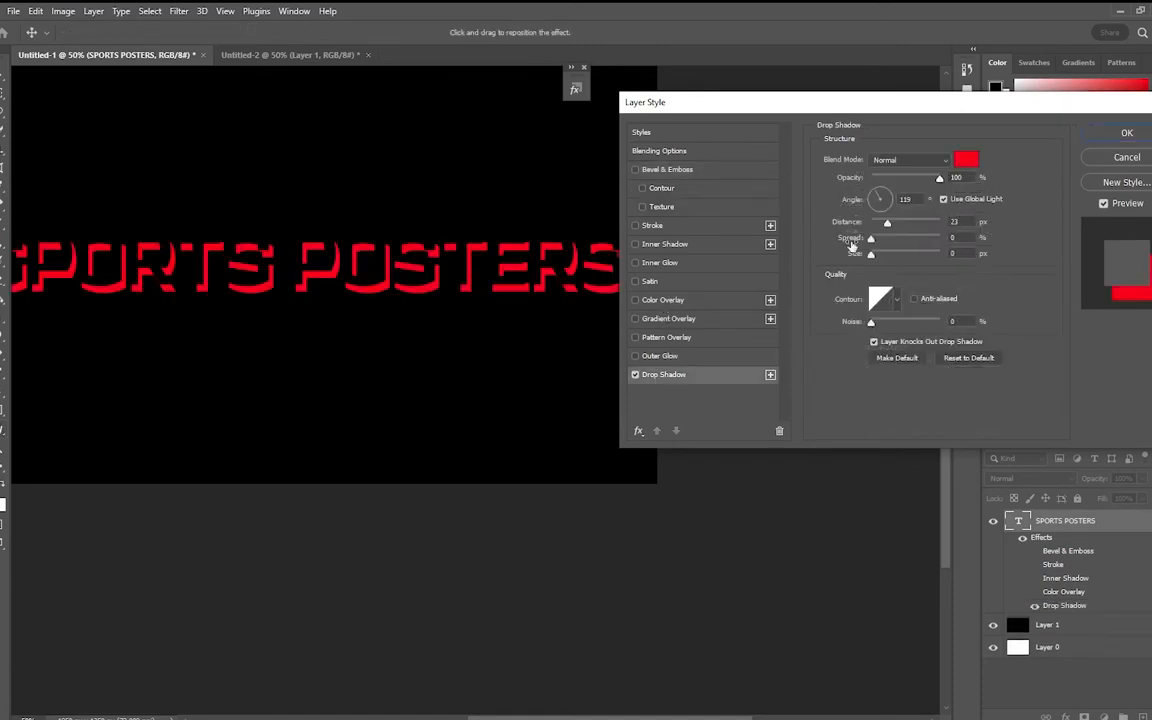
left_click(635, 376)
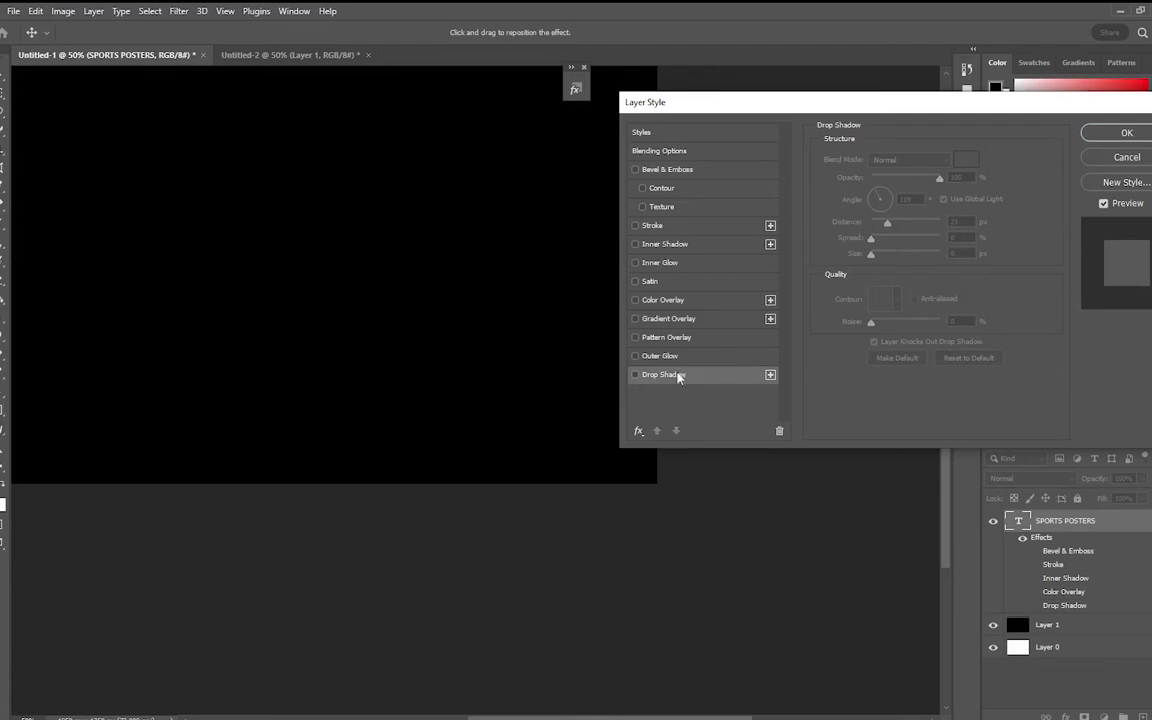
left_click(660, 379)
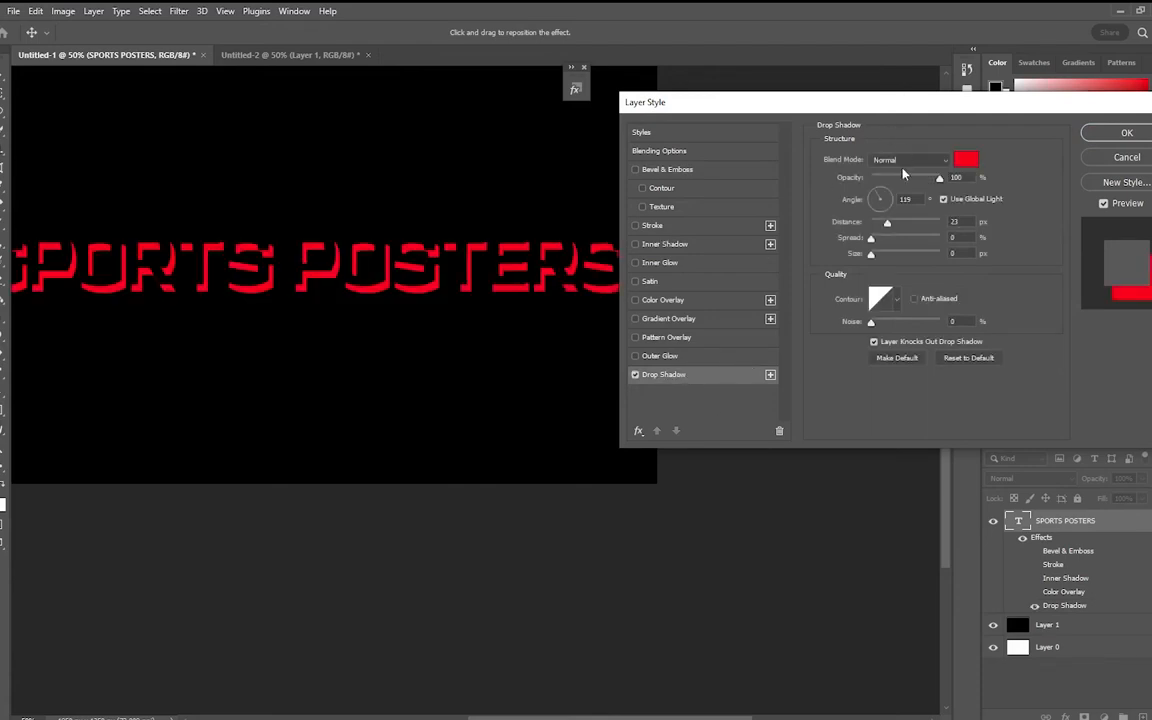
left_click_drag(887, 222, 875, 225)
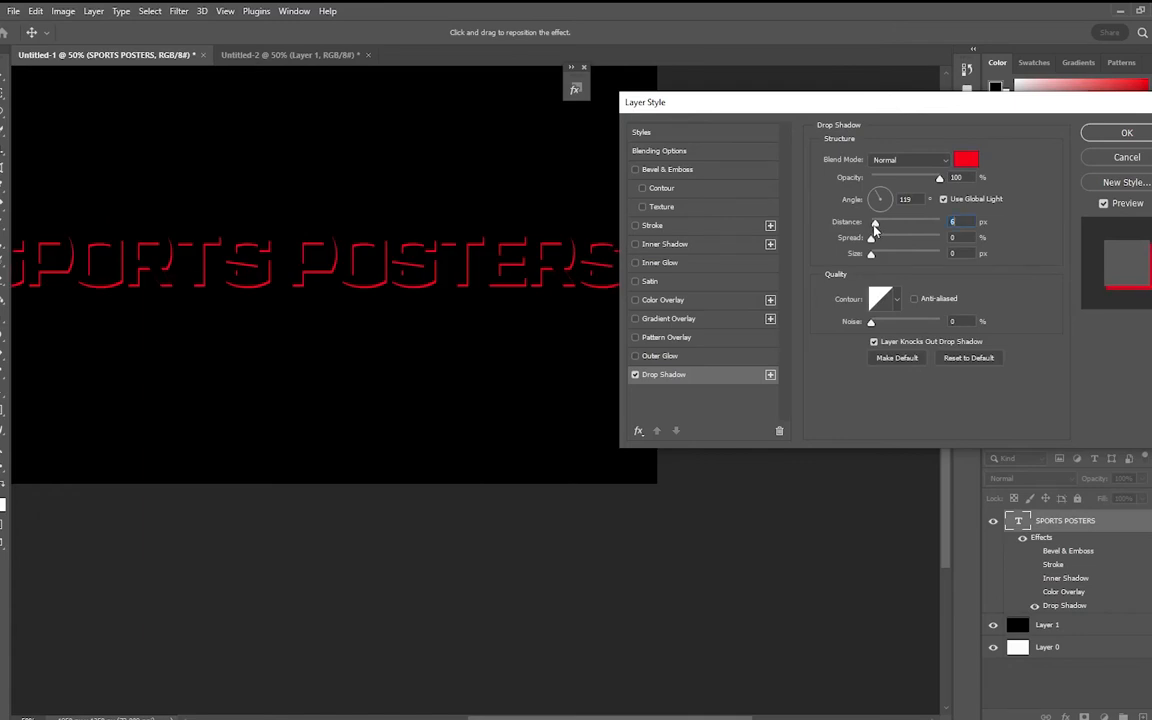
Try a red outer glow with 0% spread and 43 px size, and a pattern overlay, turning each off again.
left_click(657, 357)
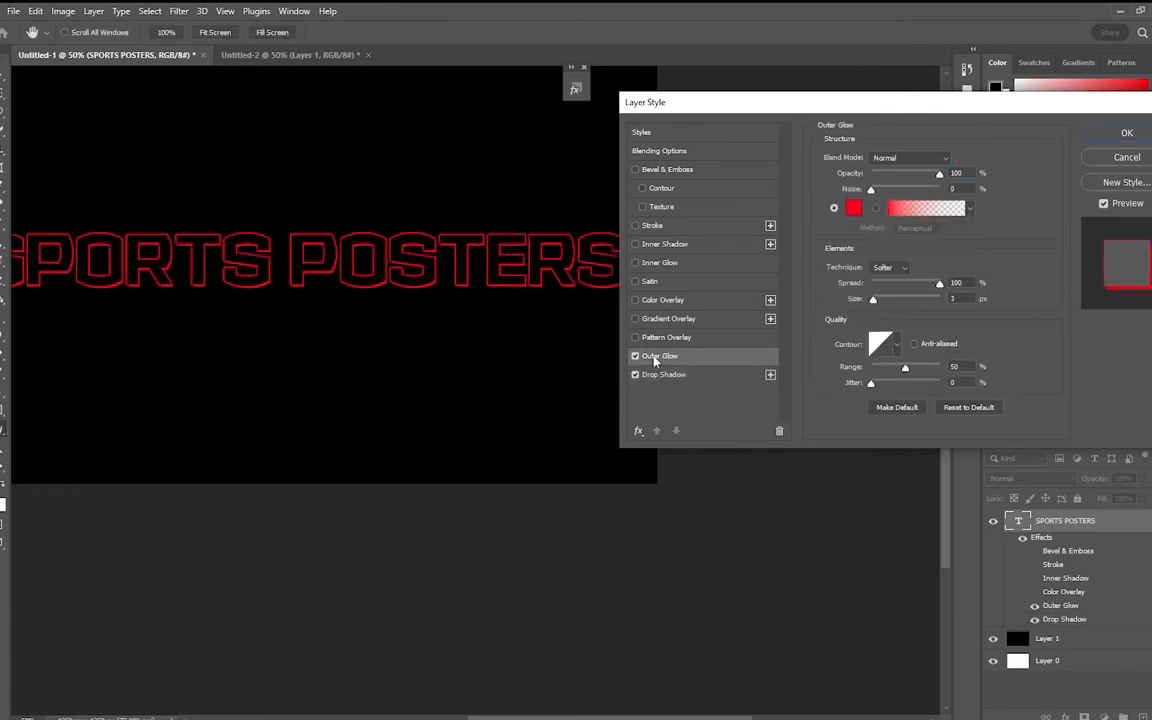
mouse_move(876, 300)
left_mouse_down()
mouse_move(891, 301)
mouse_move(865, 284)
left_mouse_up()
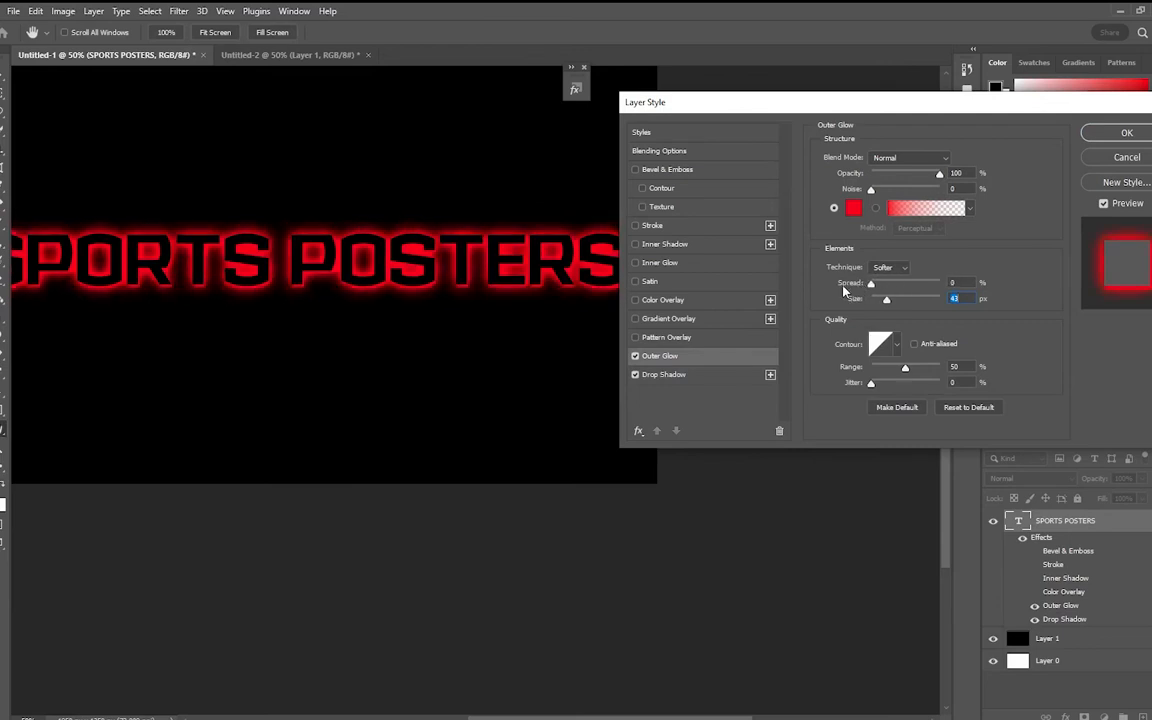
left_click(635, 356)
left_click(678, 340)
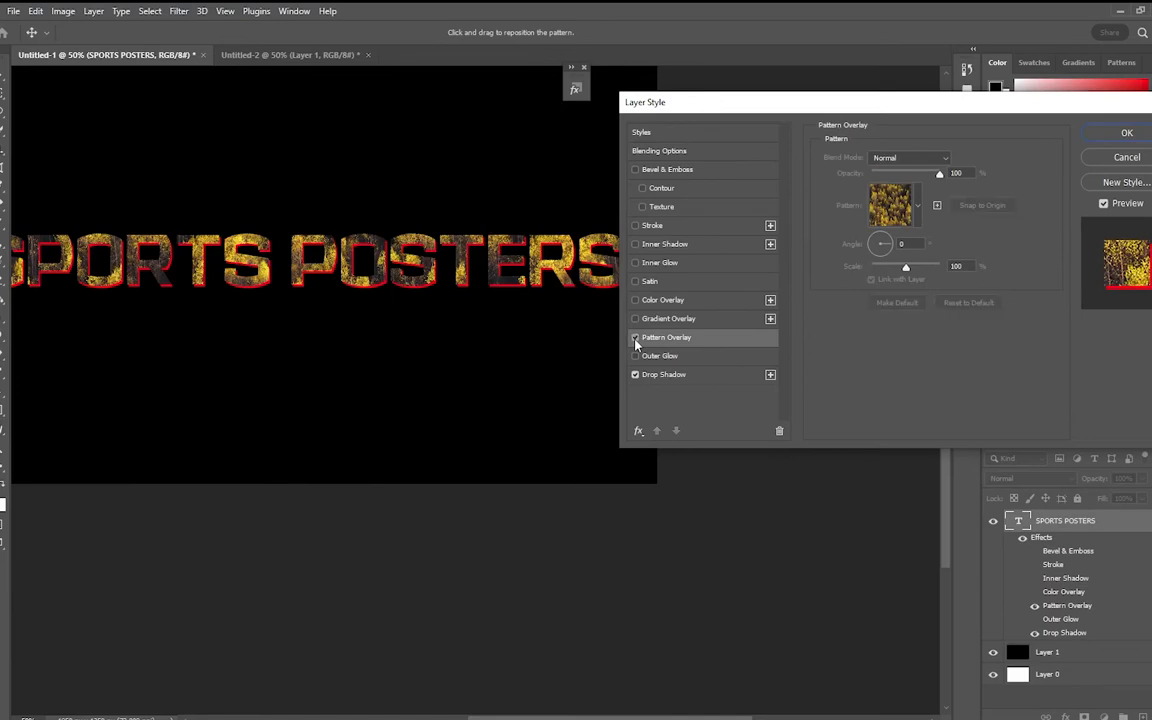
left_click(635, 338)
Add a gradient overlay based on the Foreground to Background preset, with its white end stop changed to light gray #dedddd.
left_click(642, 318)
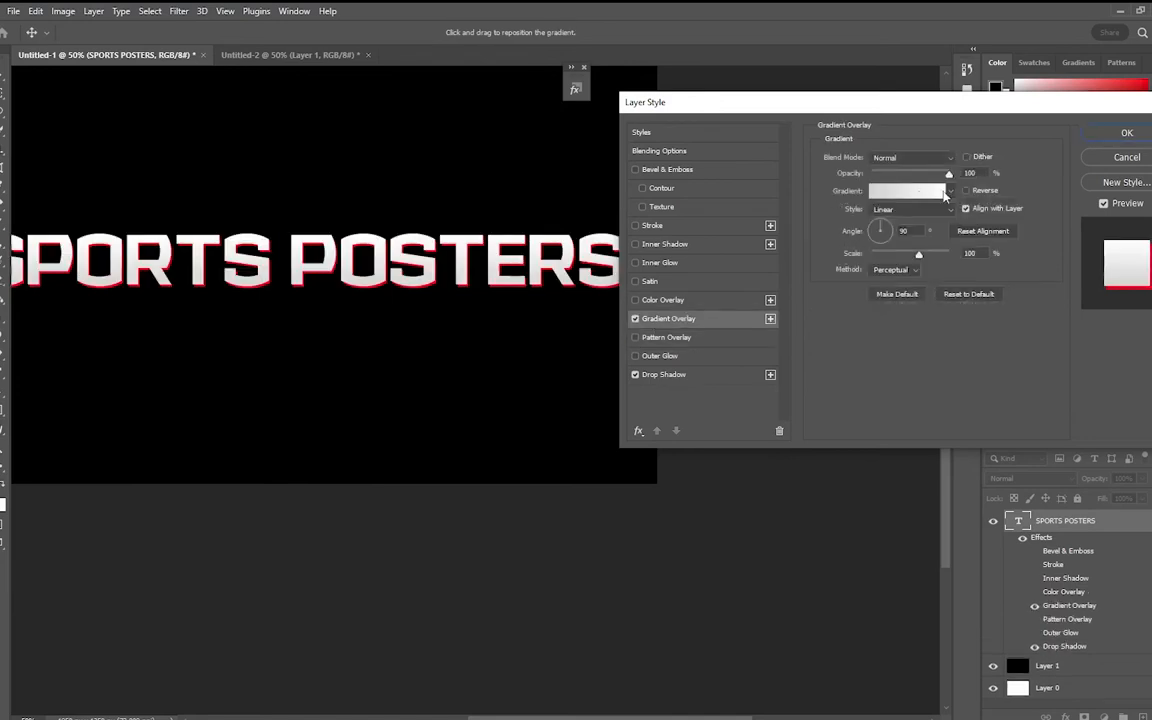
left_click(900, 191)
left_click(455, 175)
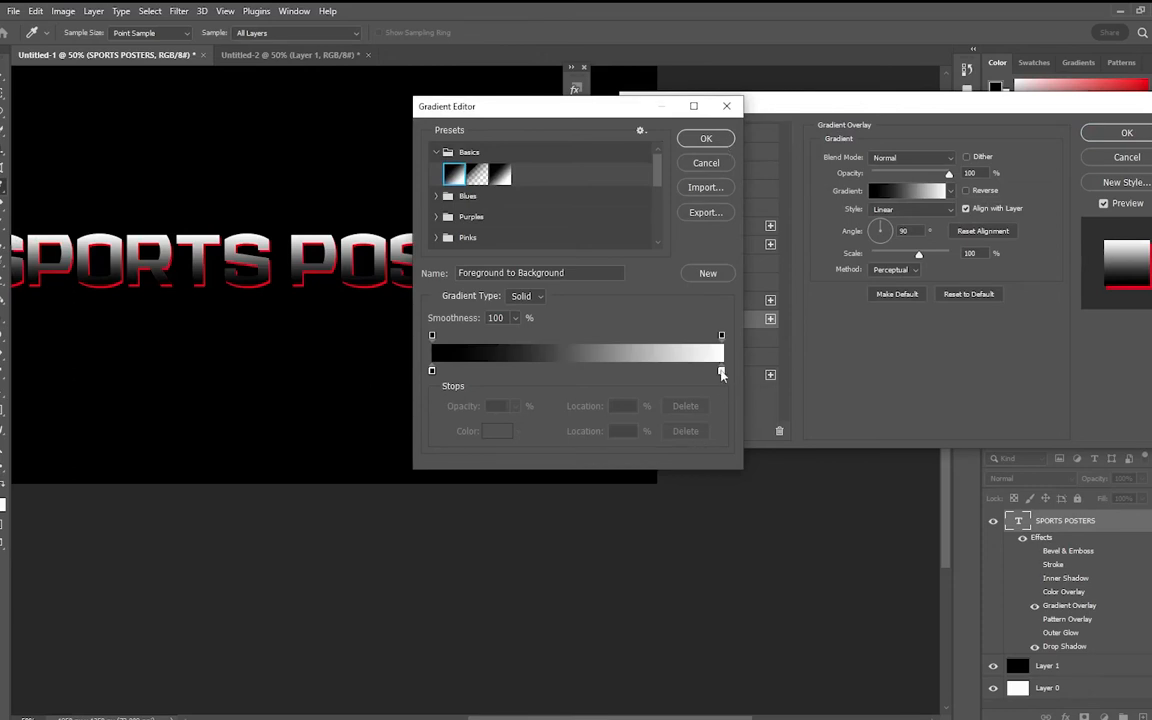
left_click(721, 371)
double_click(721, 371)
type("d5d5d5")
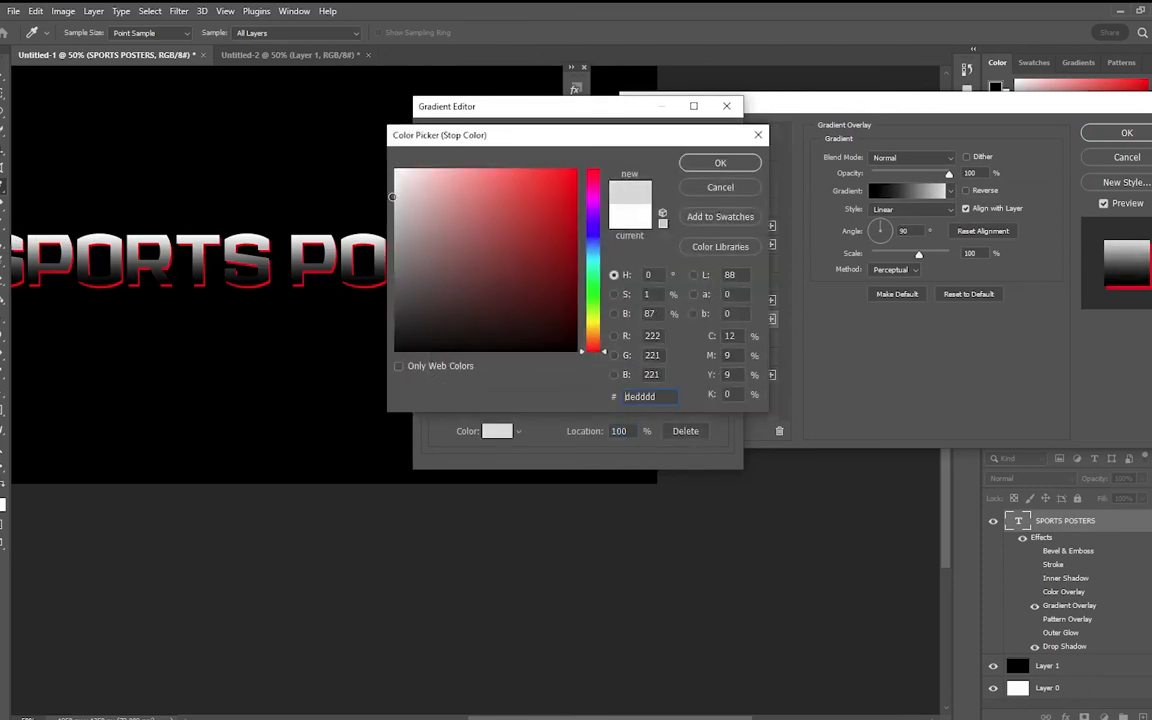
left_click(720, 162)
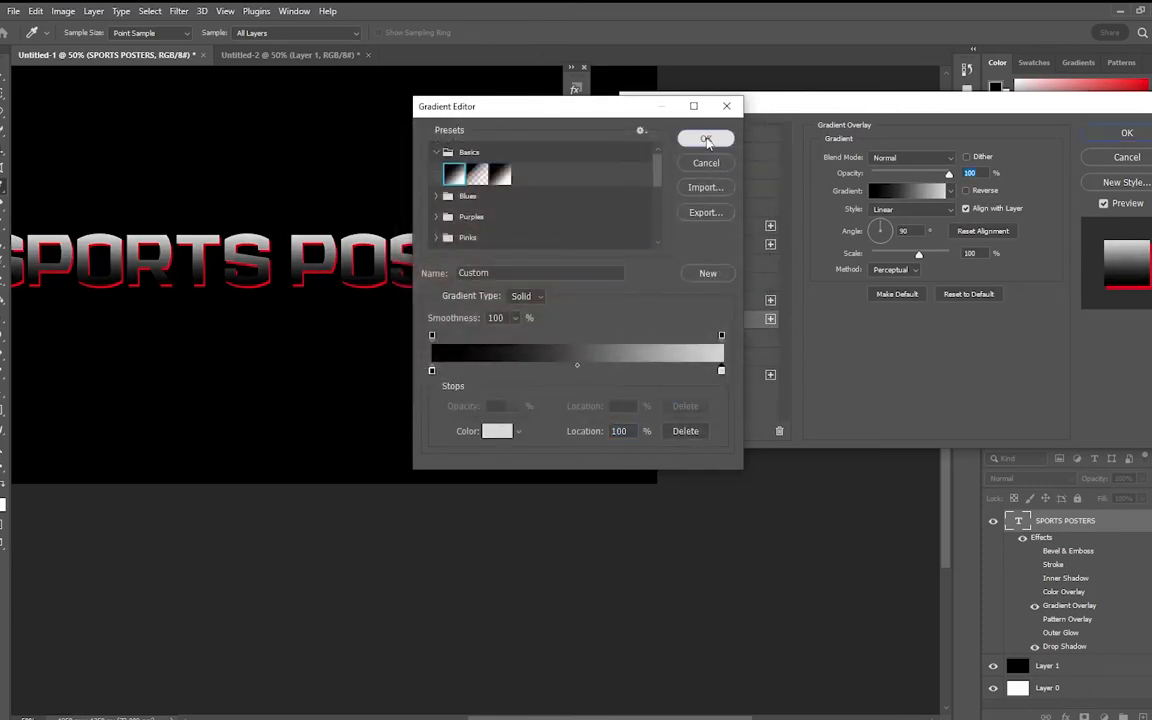
left_click(706, 140)
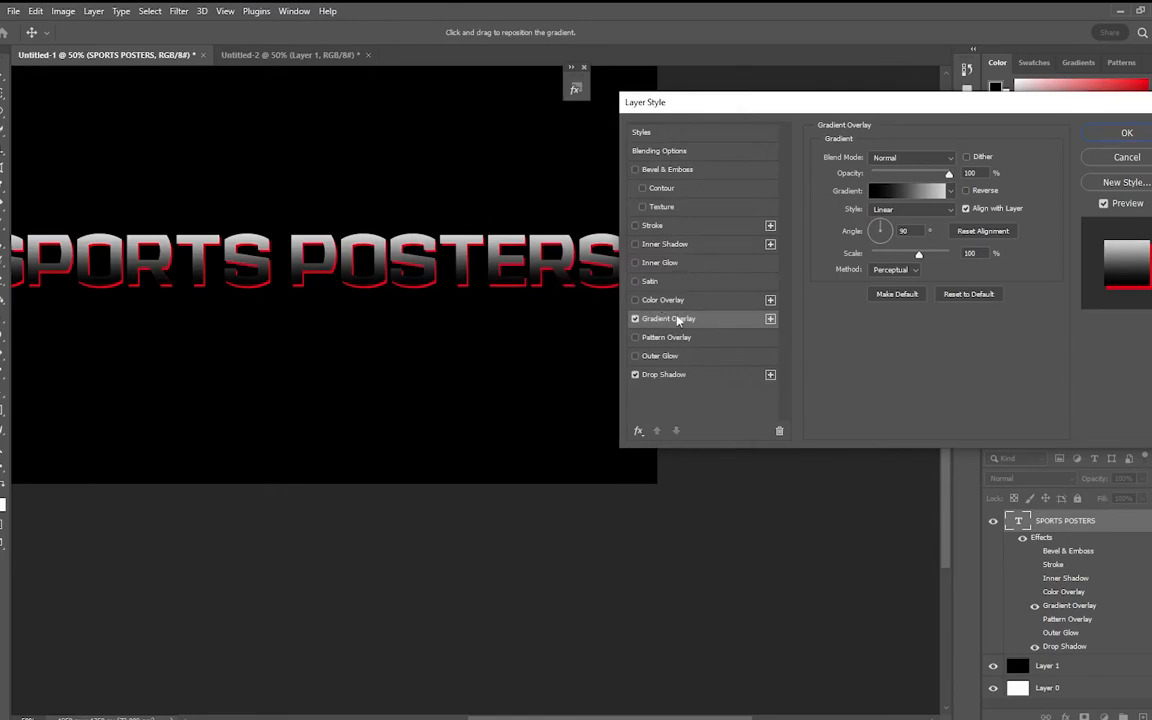
Try the dark red pattern stroke at 4 px around the text, and turn it off again.
left_click(655, 226)
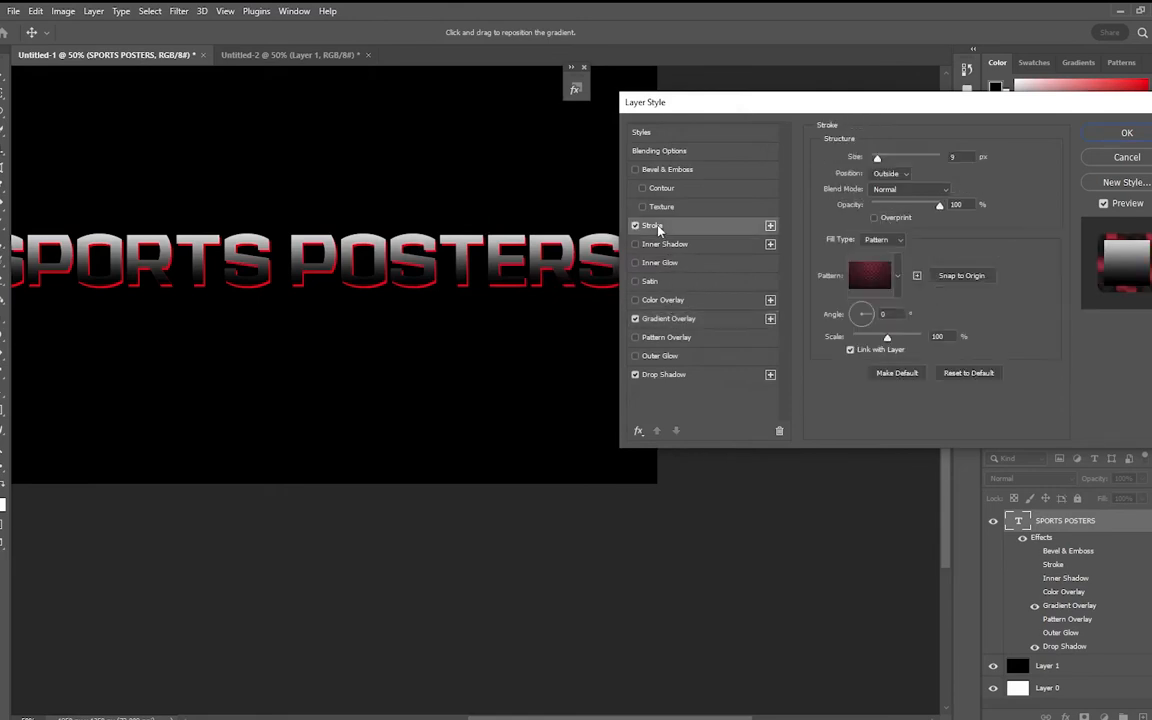
left_click_drag(878, 158, 873, 162)
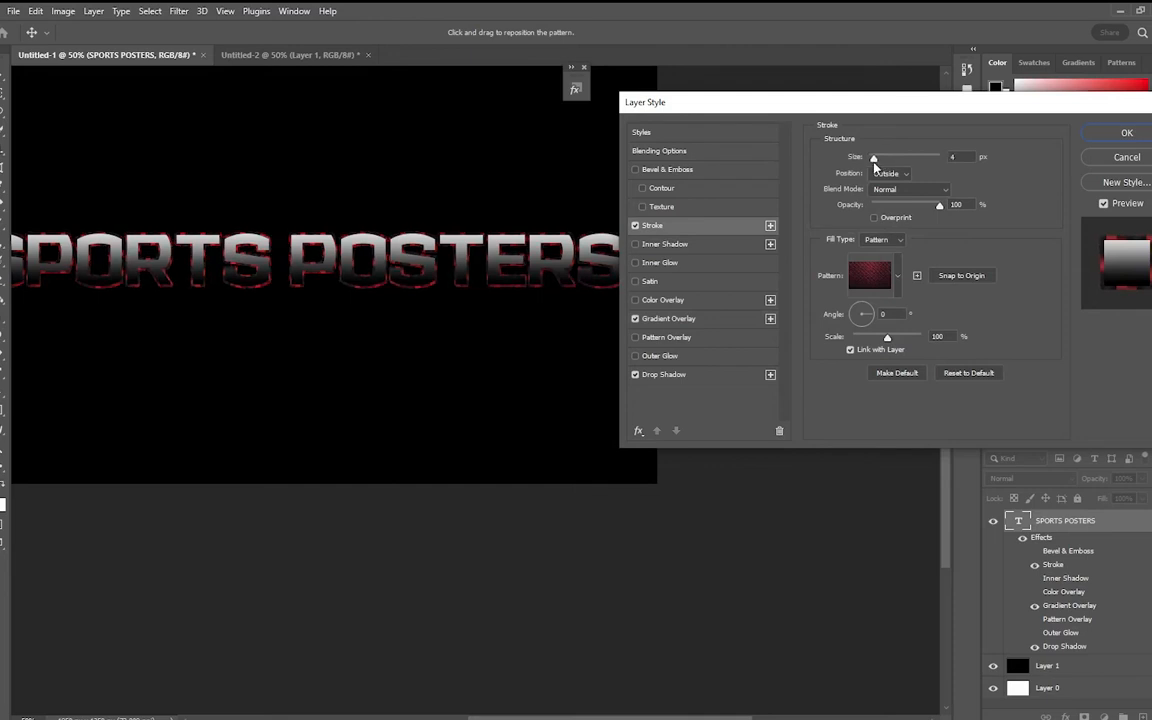
left_click(636, 226)
Turn off the stroke and add a pattern overlay using the dark red pattern.
left_click(680, 337)
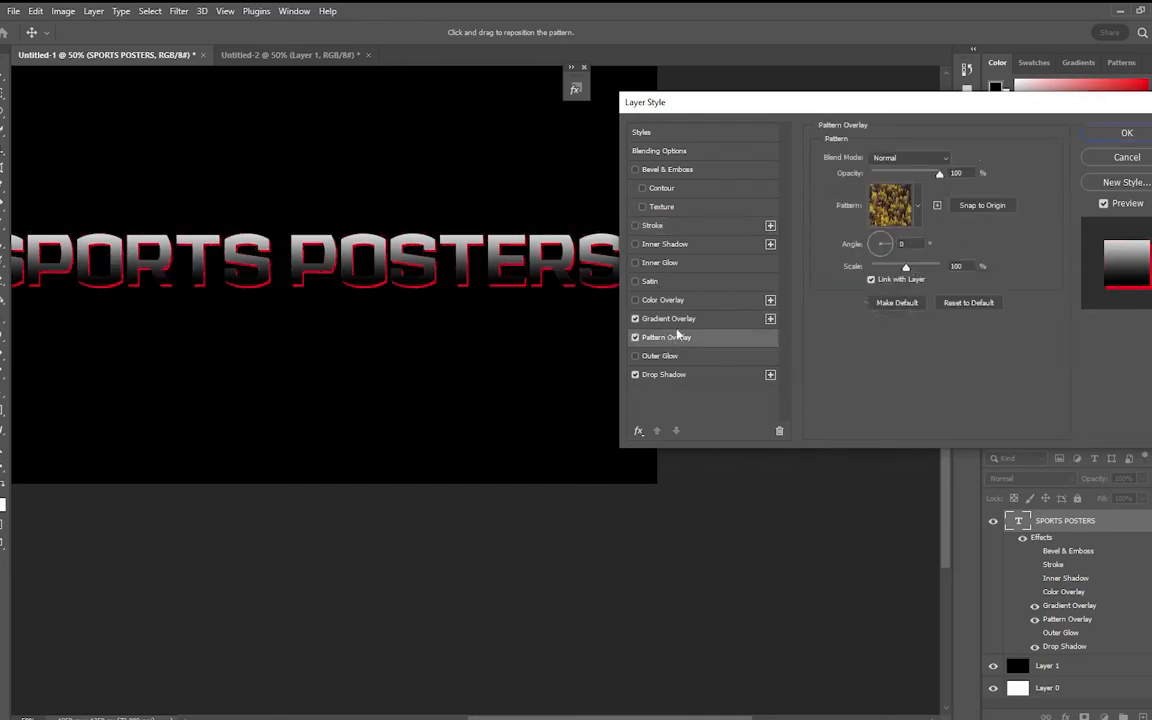
left_click(916, 207)
left_click(820, 329)
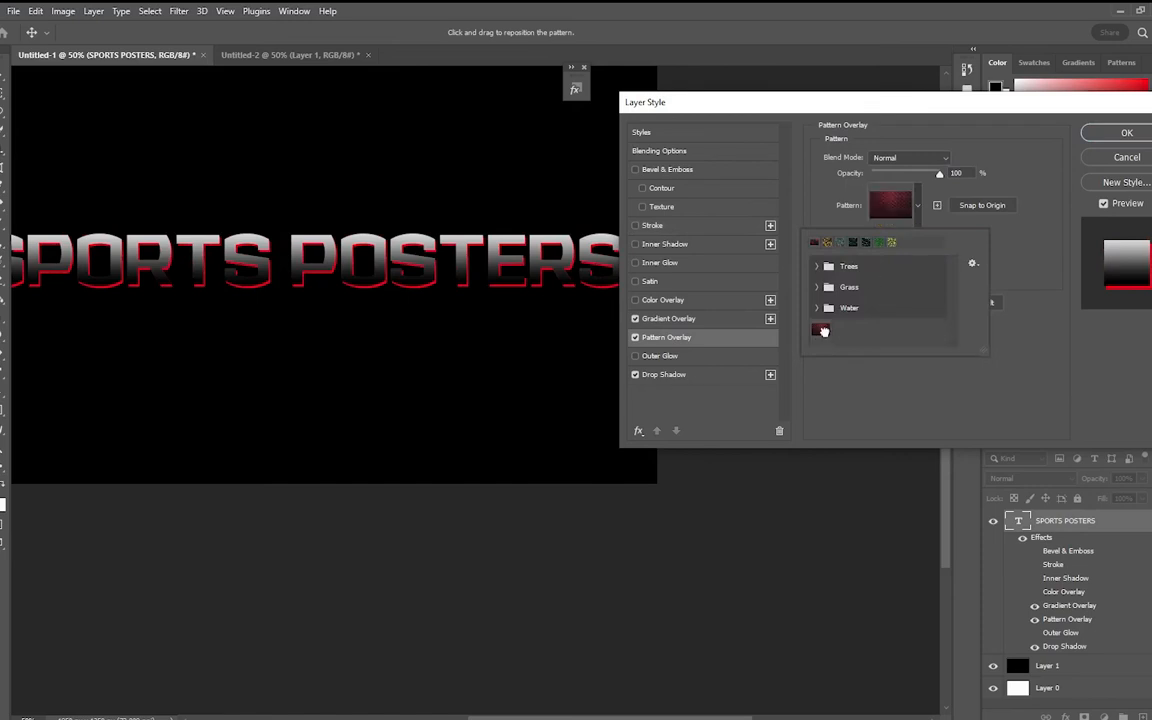
Set the gradient overlay's blend mode to Multiply and apply the layer style to the text.
left_click(674, 321)
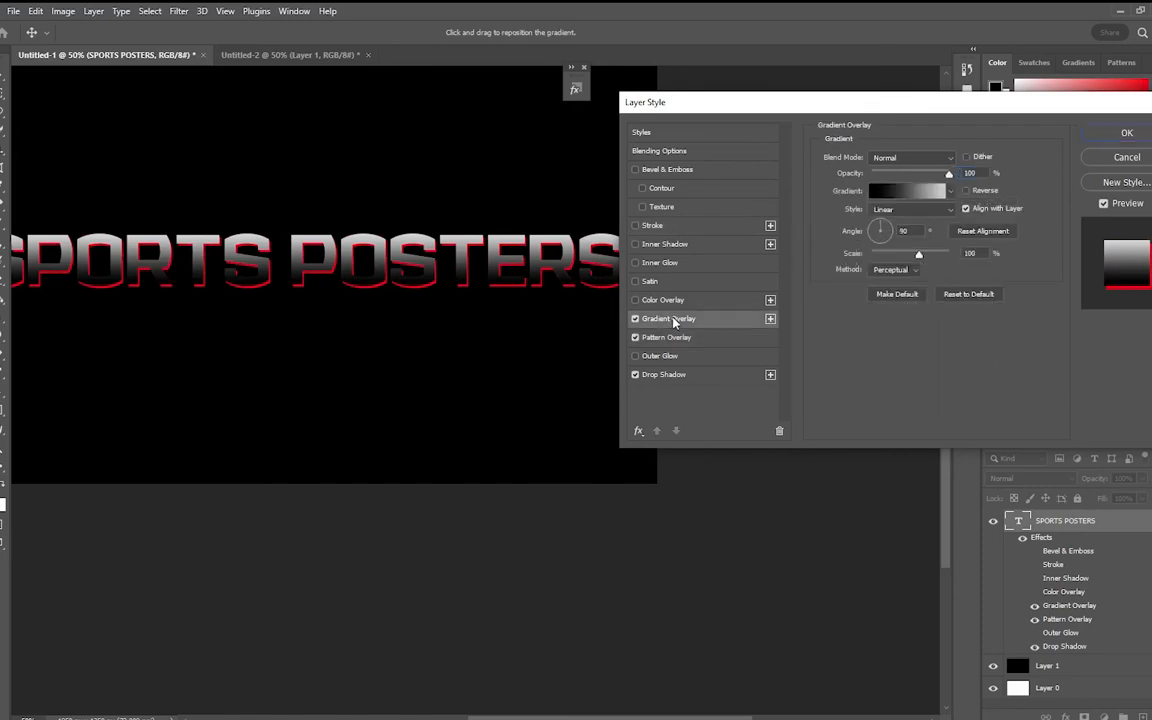
left_click(918, 161)
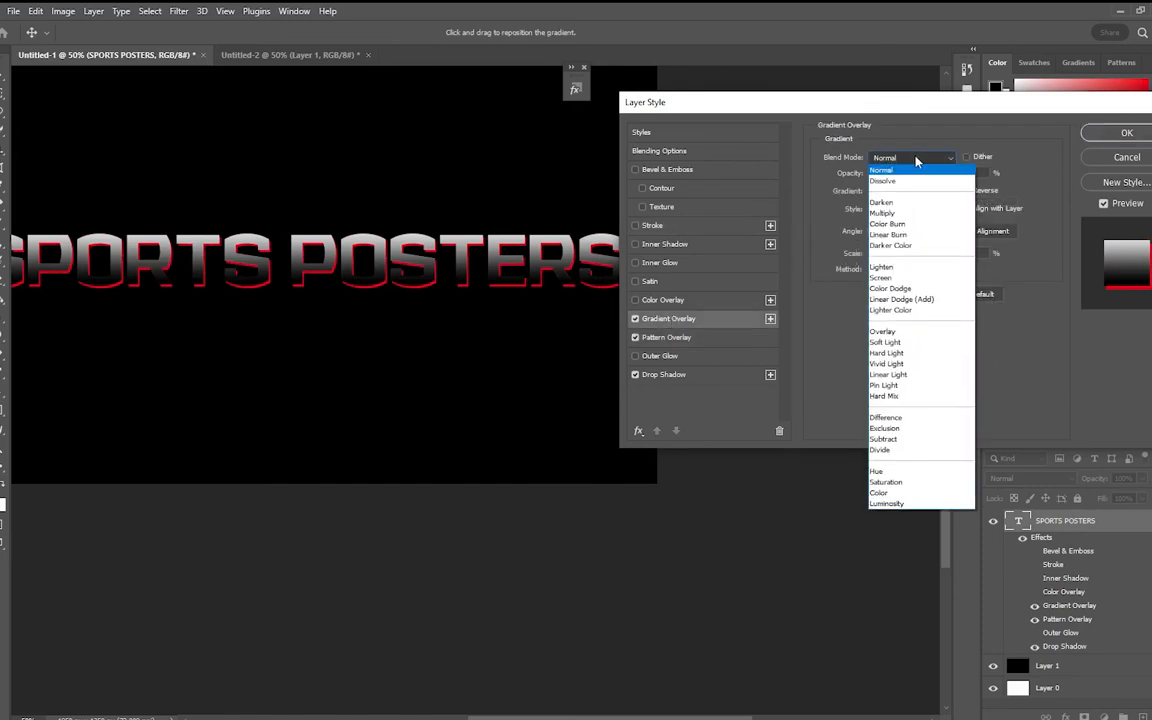
left_click(909, 214)
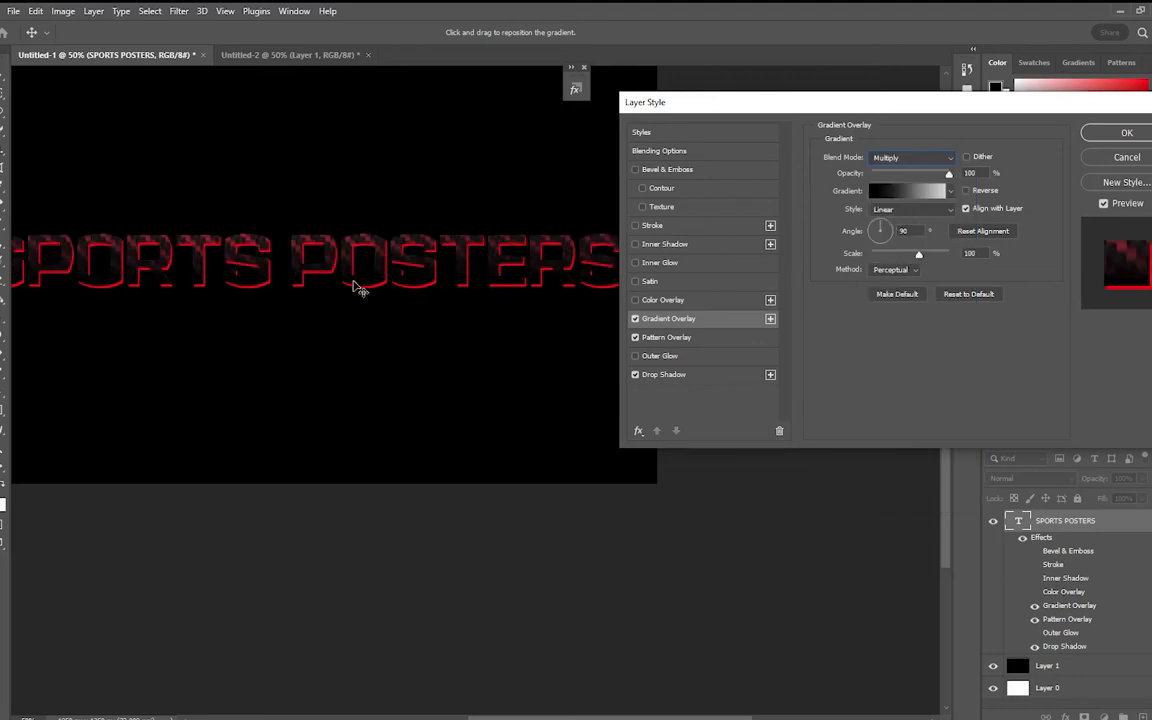
left_click(1126, 133)
Reopen the text's layer style, compare gradient overlay blend modes from Linear Burn through Color, and choose a darker blend.
key("z")
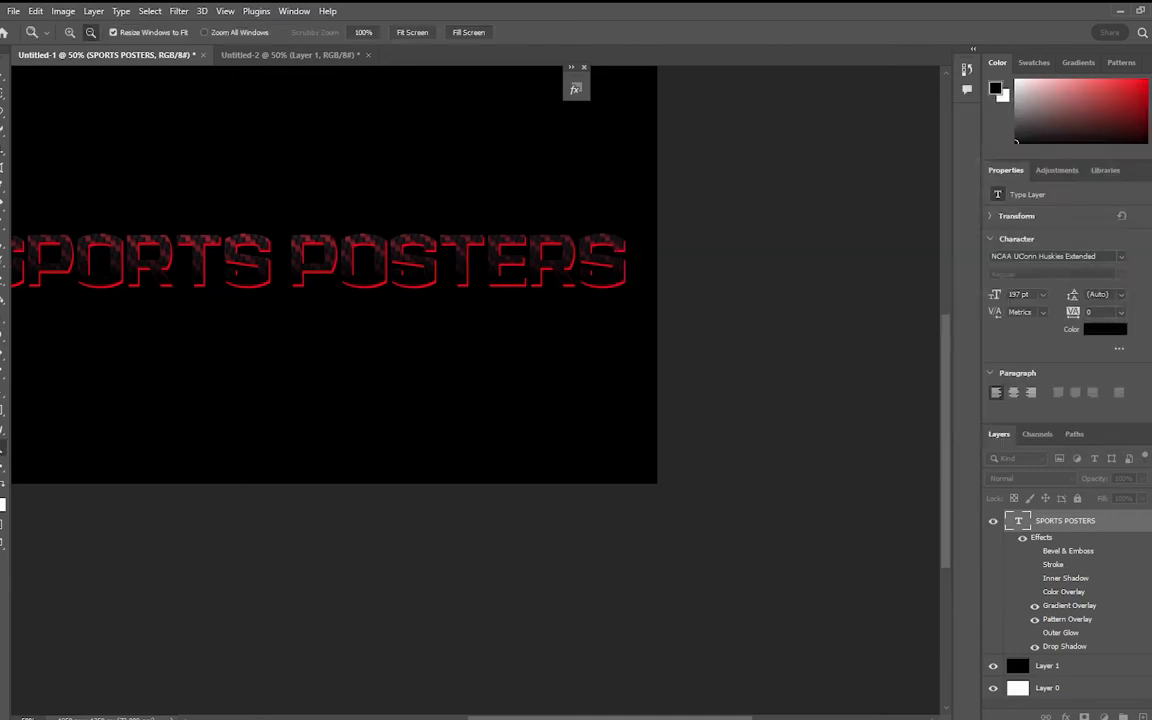
left_click(77, 298, "alt")
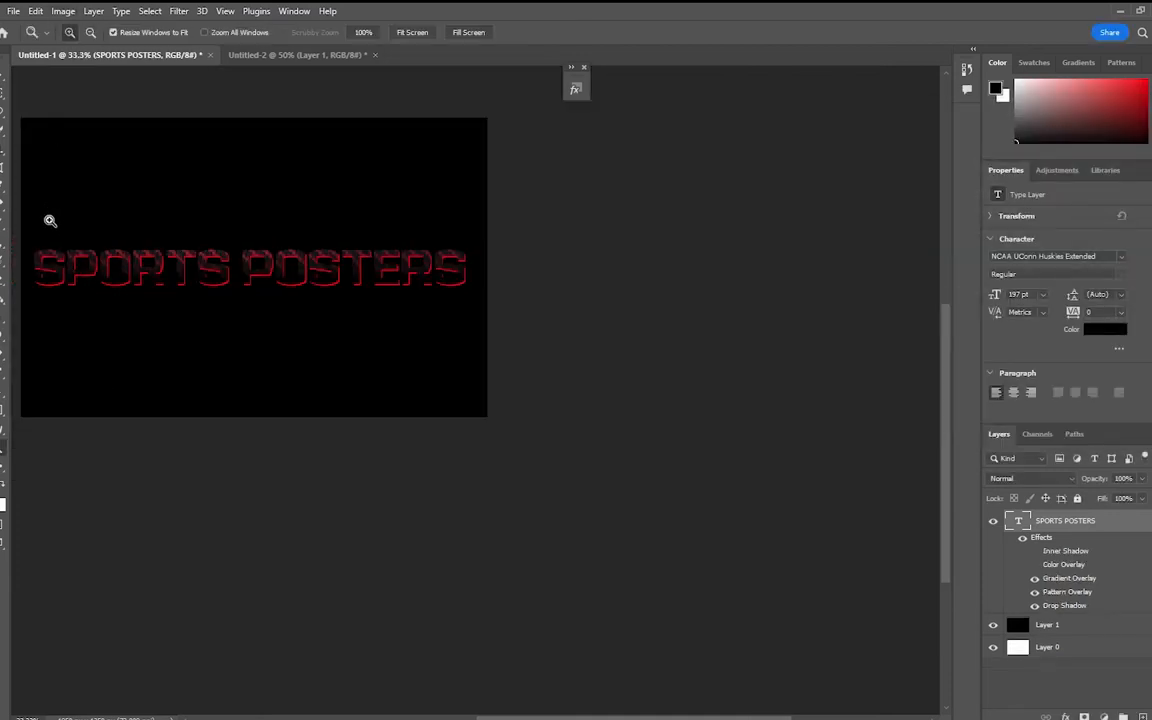
left_click(47, 186)
left_click(38, 224)
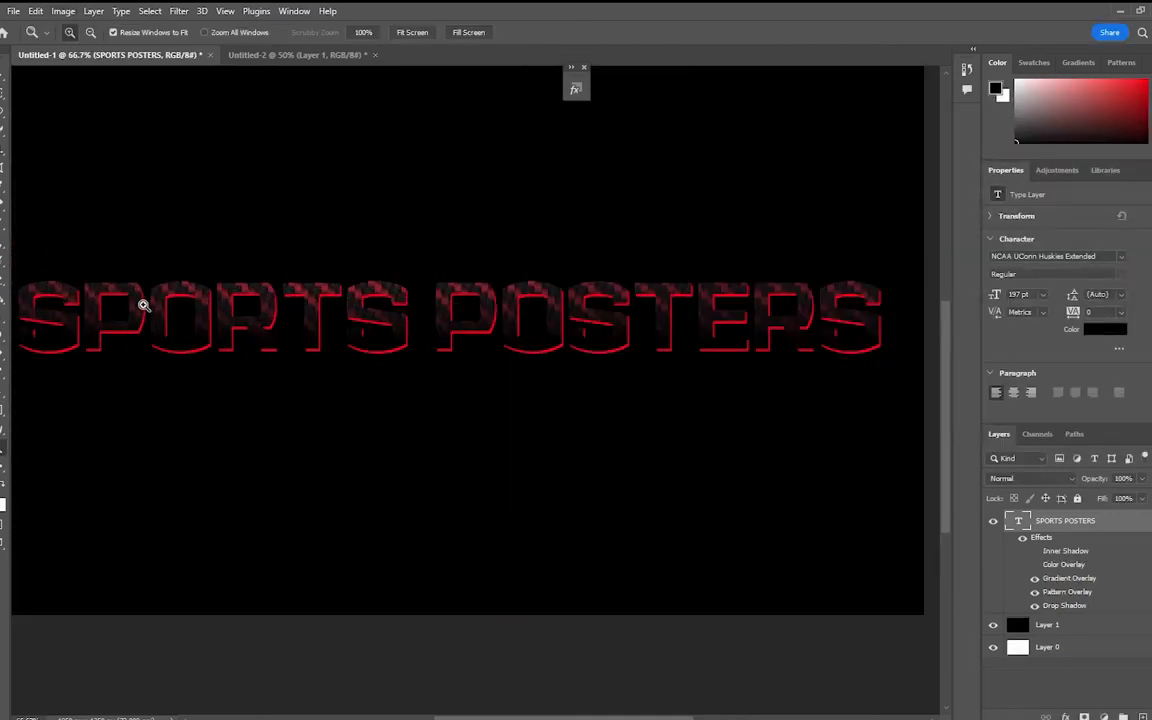
left_click(144, 303)
left_click(202, 283, "alt")
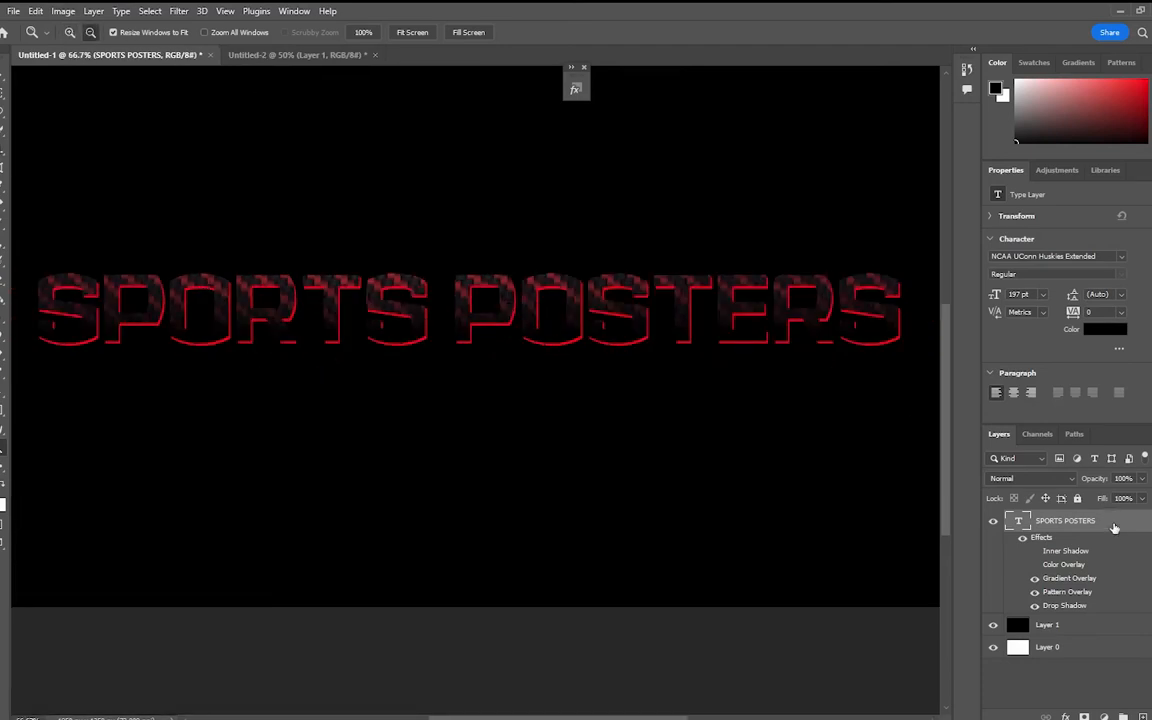
double_click(1114, 528)
left_click(668, 317)
left_click(910, 157)
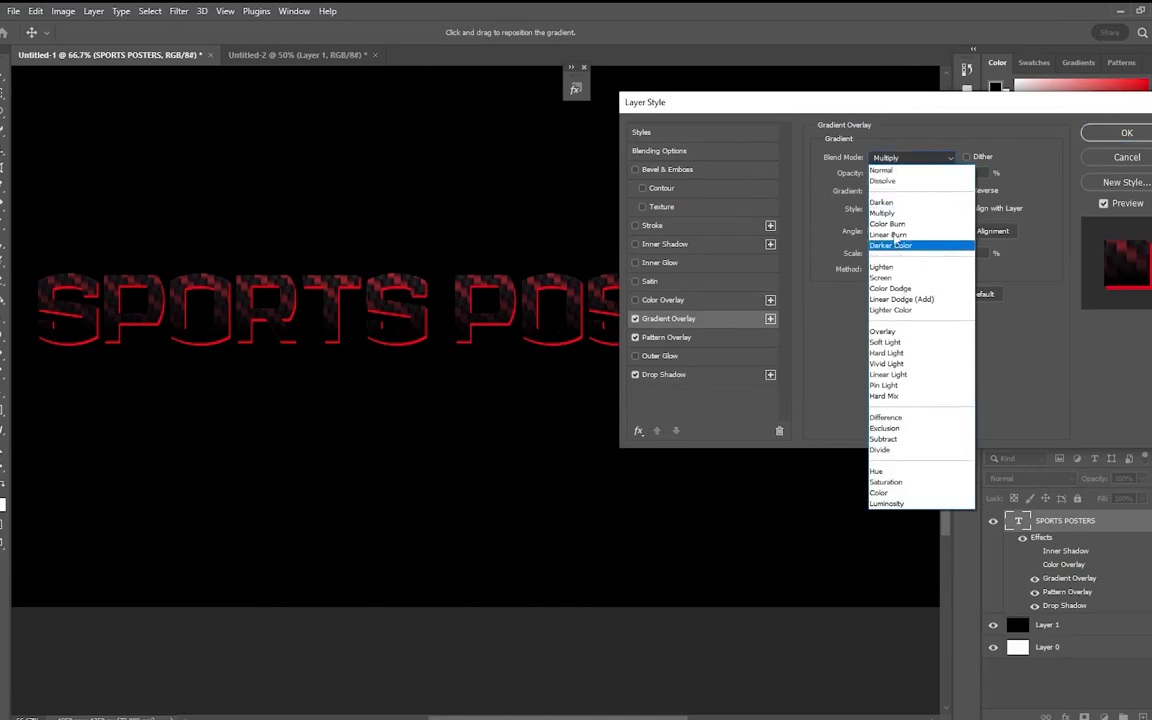
left_click(900, 234)
key("Down")
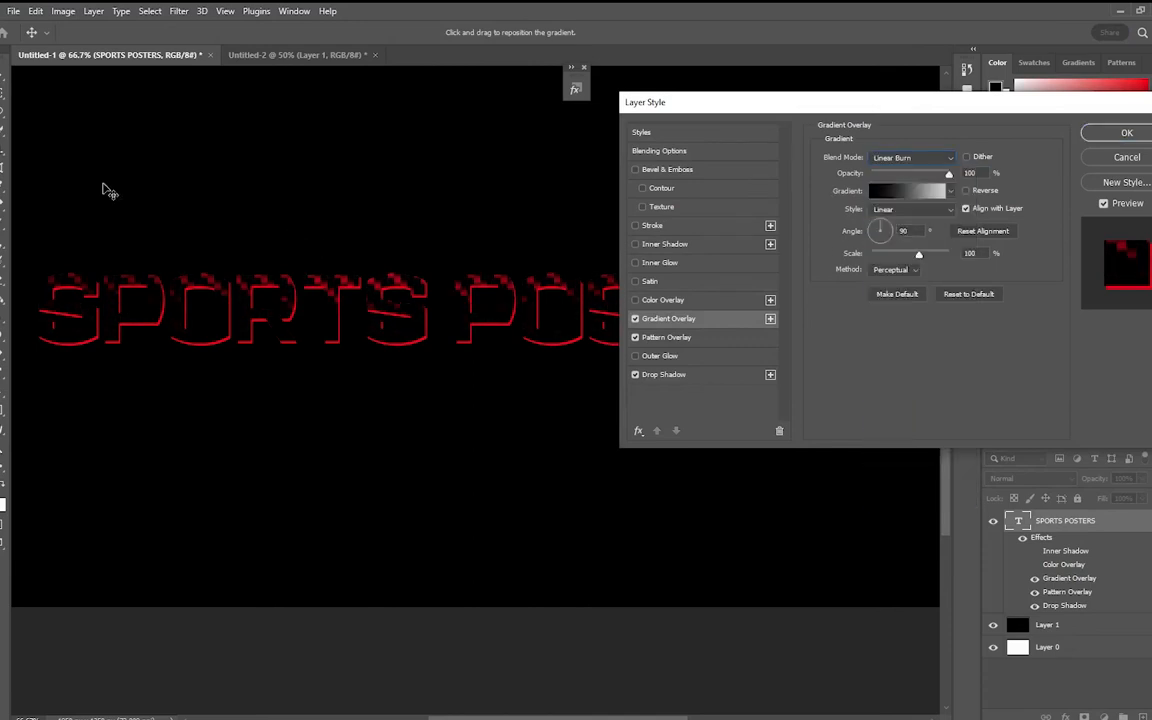
key("Down")
key("Down")
key("Down")
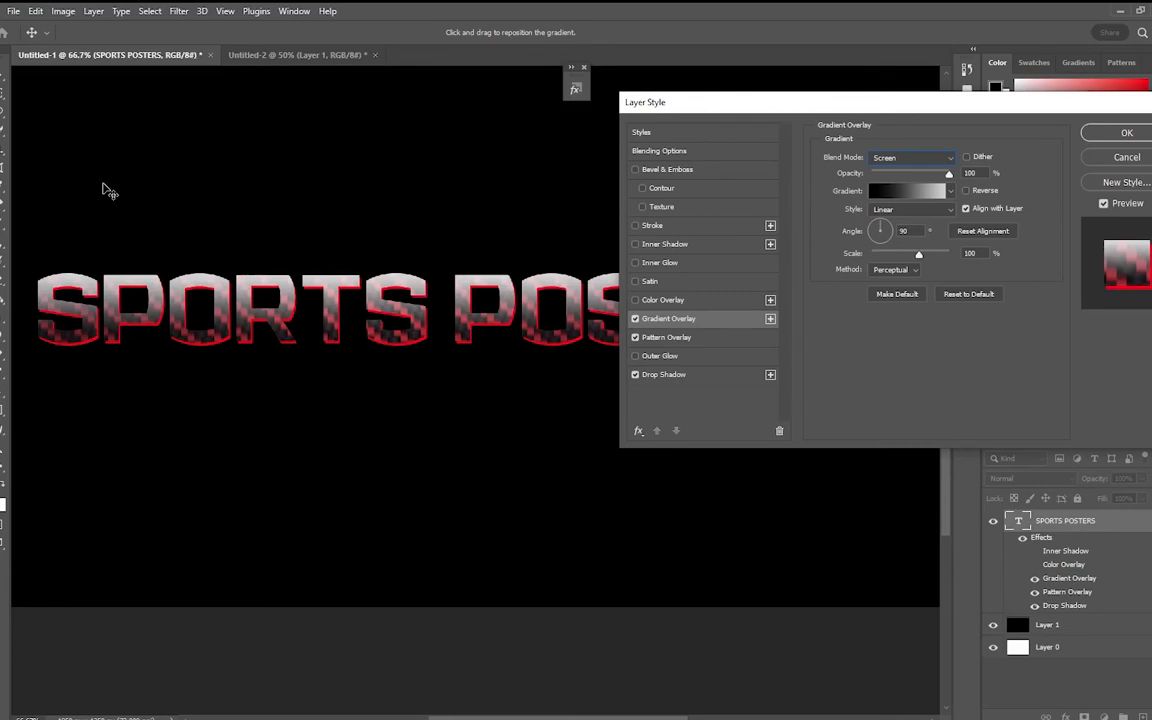
key("Down")
key("Down")
key("Down")
key("Down")
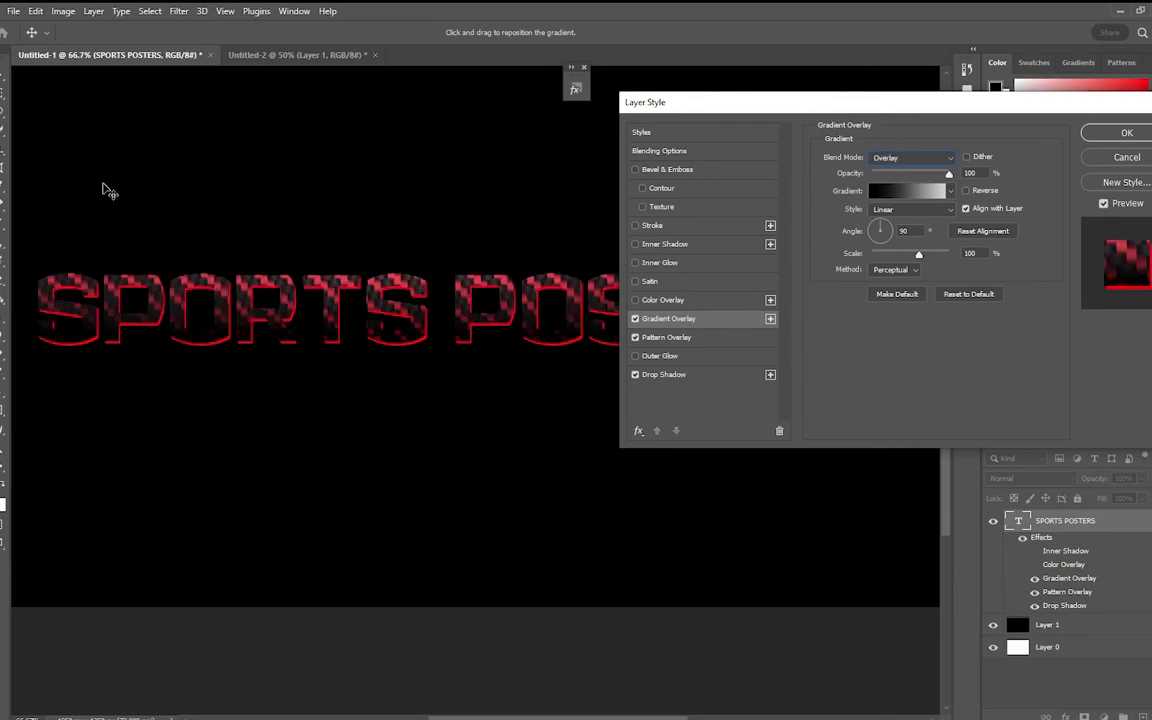
key("Down")
key("Down")
key("Down")
key("Down")
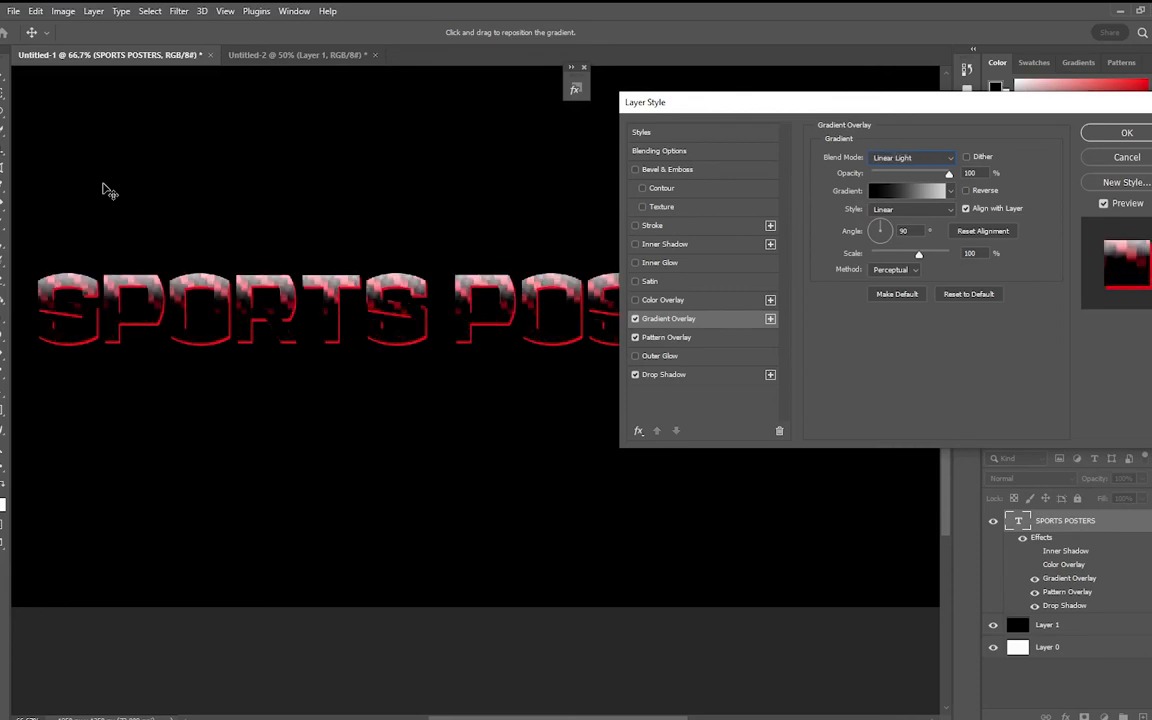
key("Down")
key("Down")
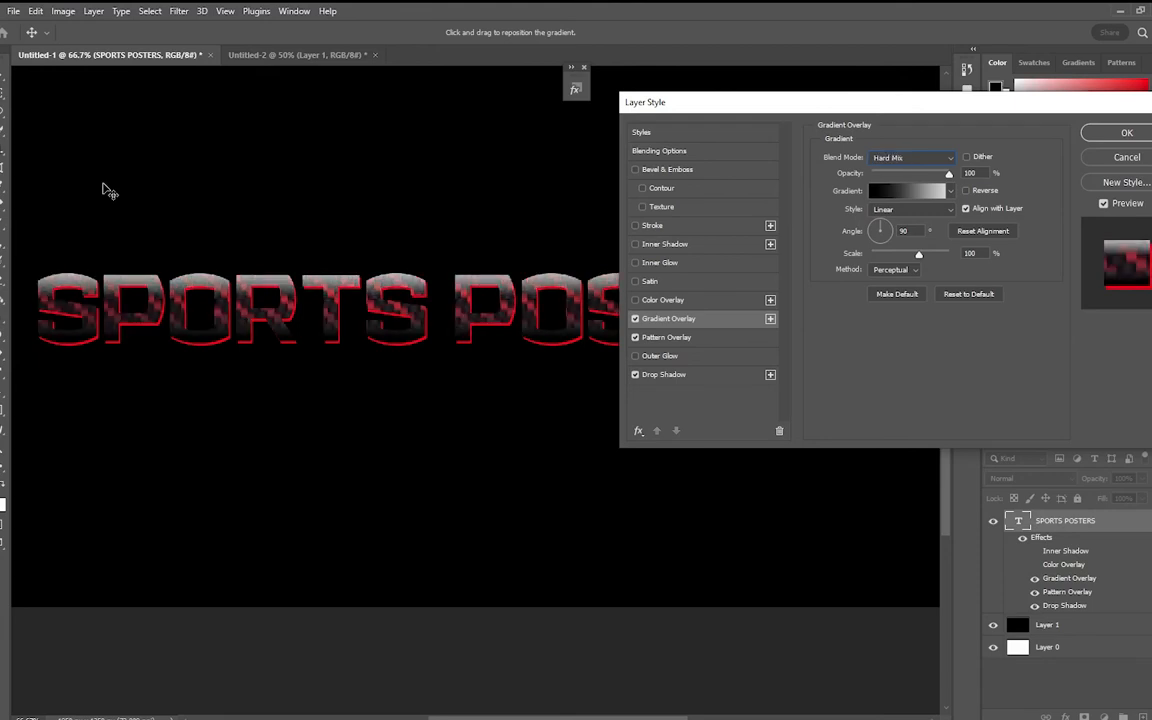
key("Down")
key("Down")
key("Down")
key("Down")
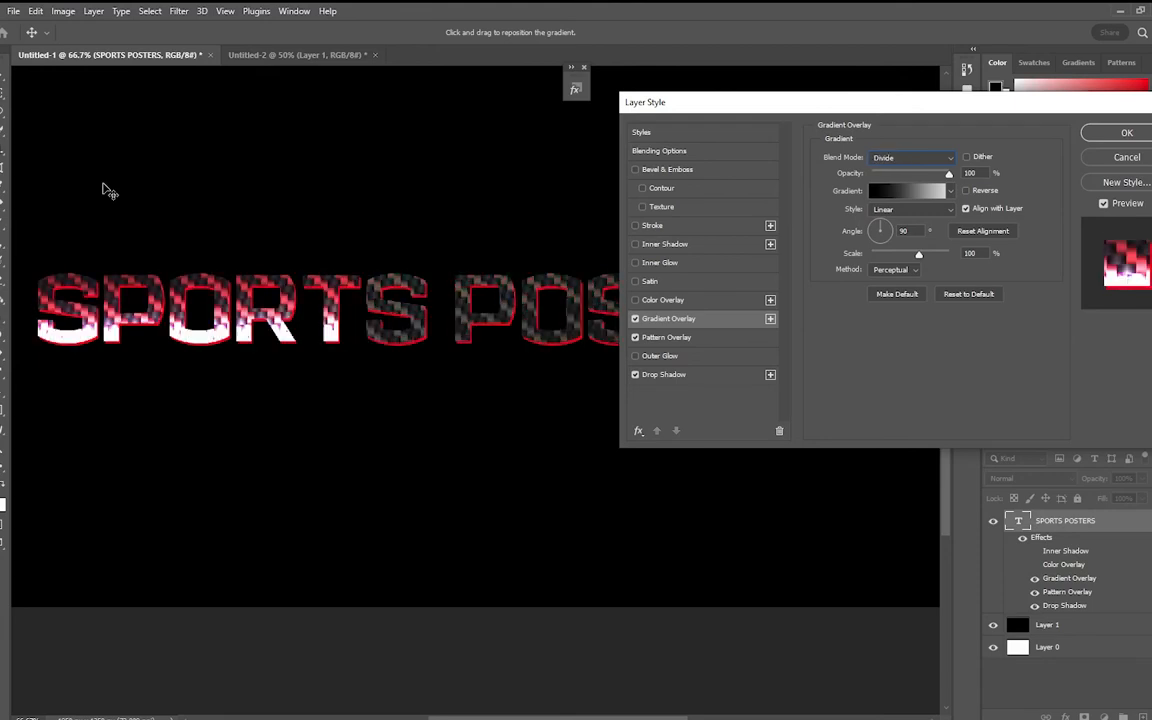
key("Up")
key("Down")
key("Down")
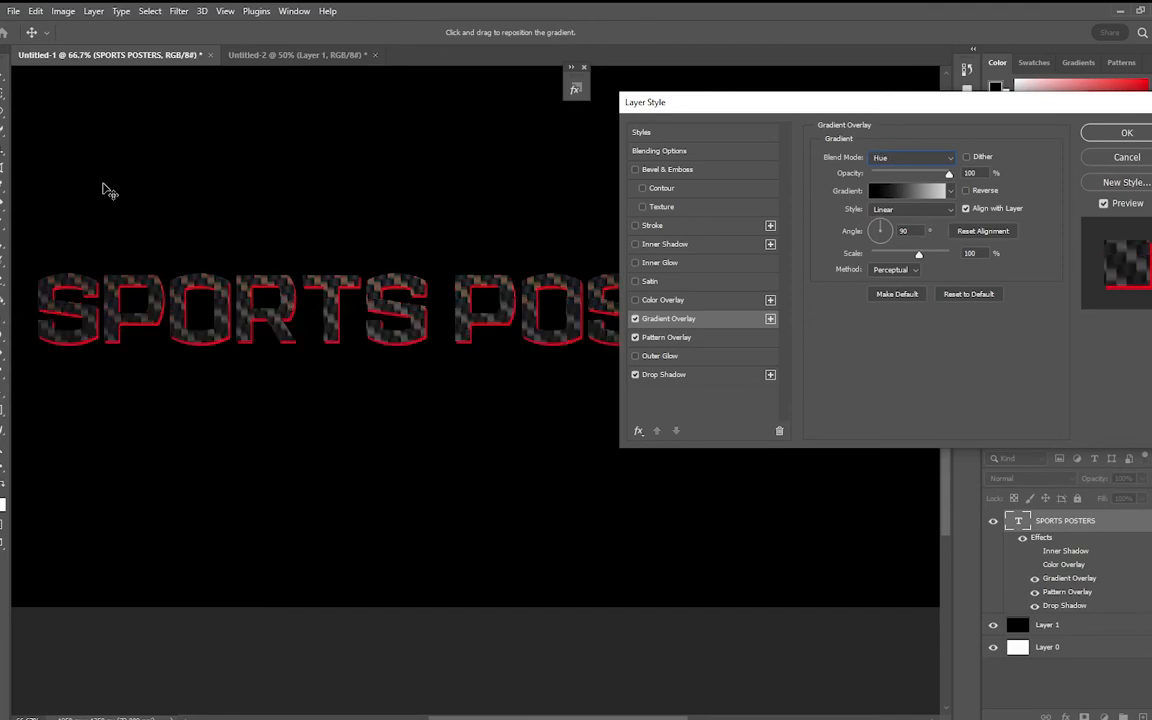
left_click(910, 157)
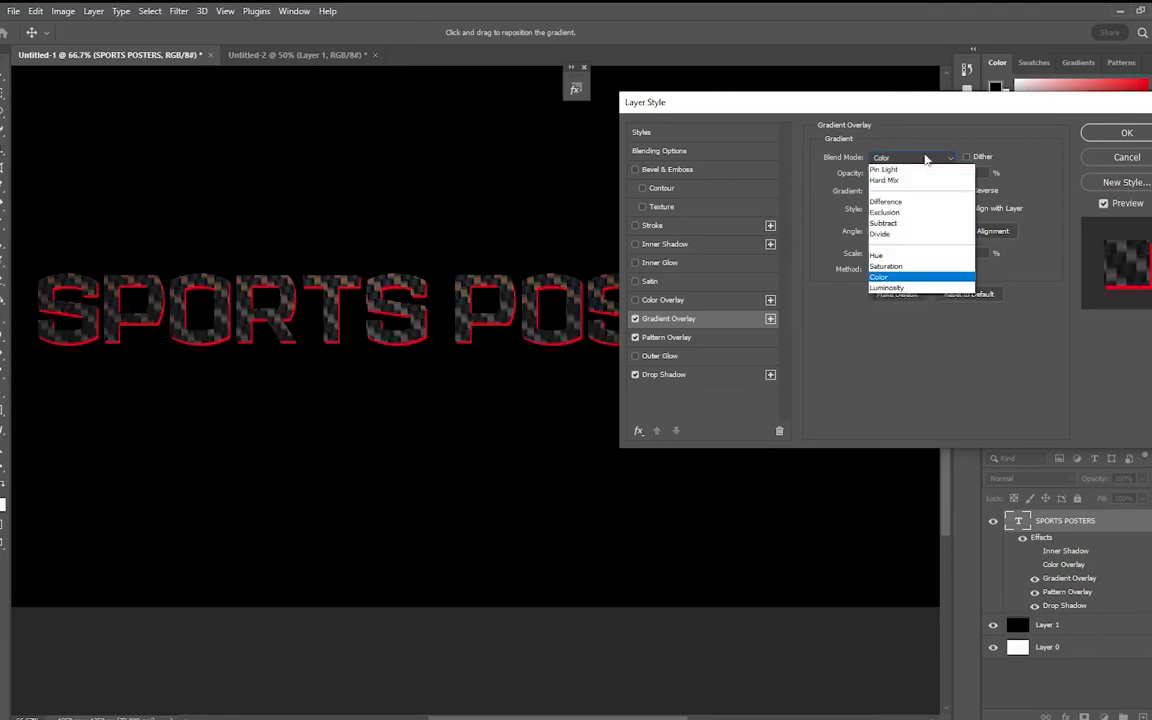
left_click(890, 196)
Try Satin and turn it off, and add a dark gray #323232 inner shadow with 6 px distance, 0% choke and 0 px size.
left_click(668, 281)
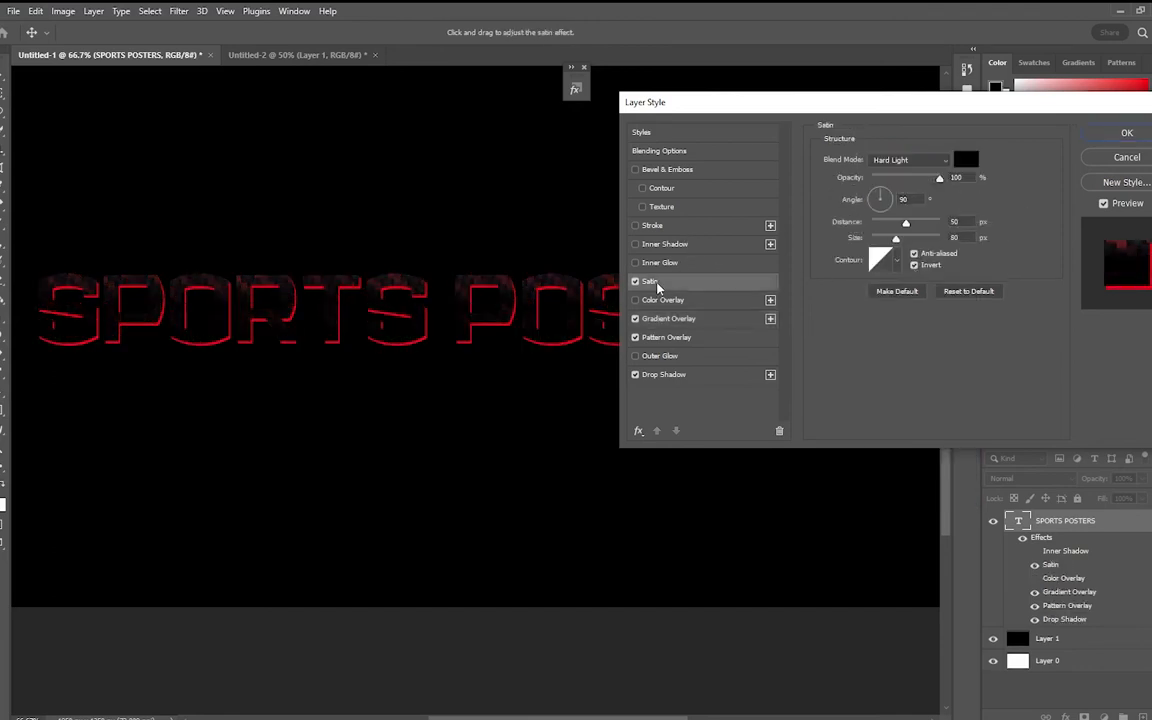
left_click(660, 245)
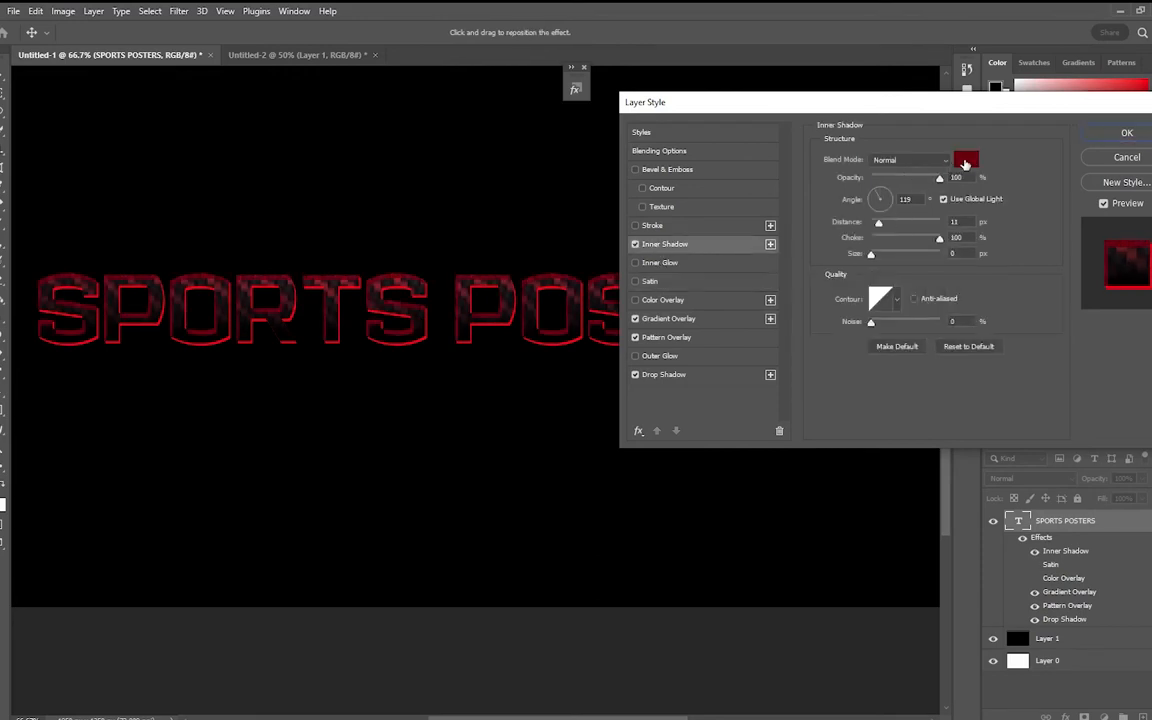
left_click(965, 163)
left_click_drag(440, 195, 342, 131)
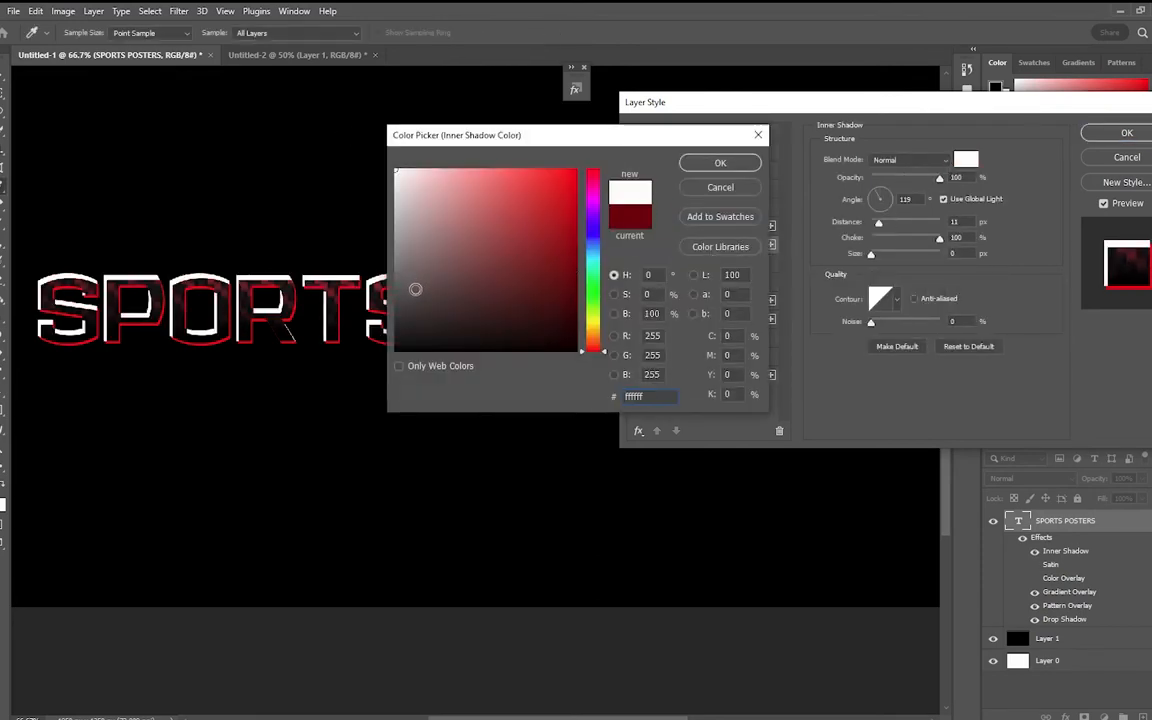
left_click_drag(406, 319, 393, 321)
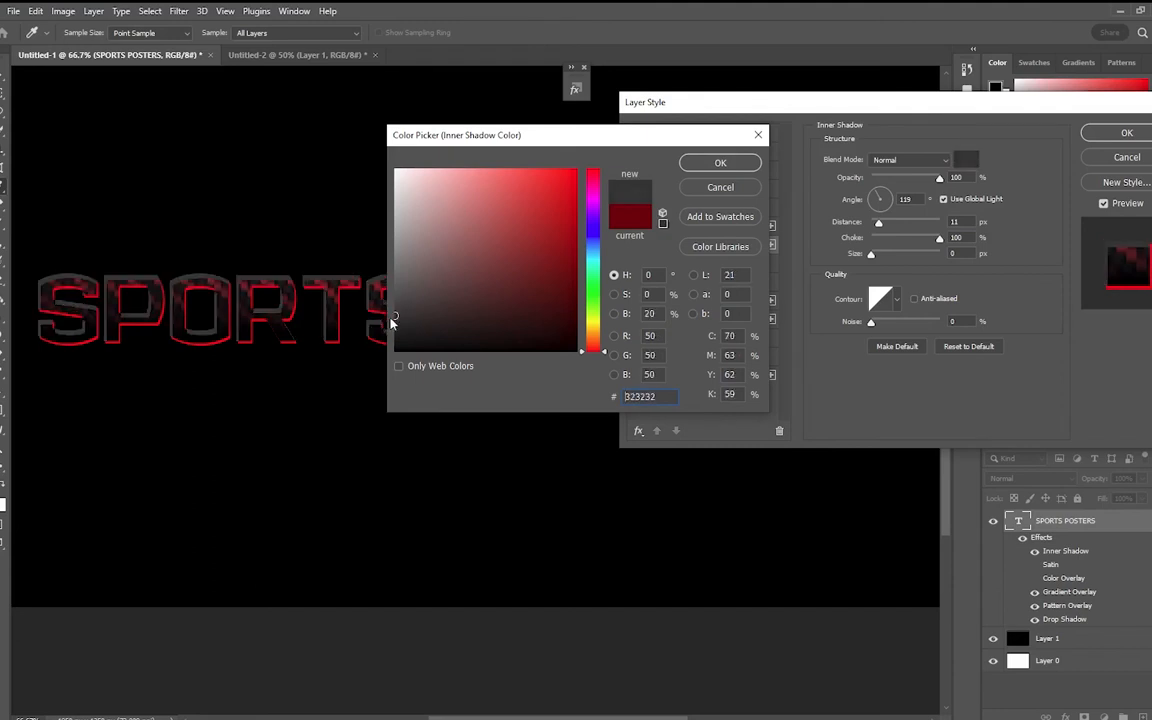
left_click(713, 163)
left_click_drag(880, 222, 792, 247)
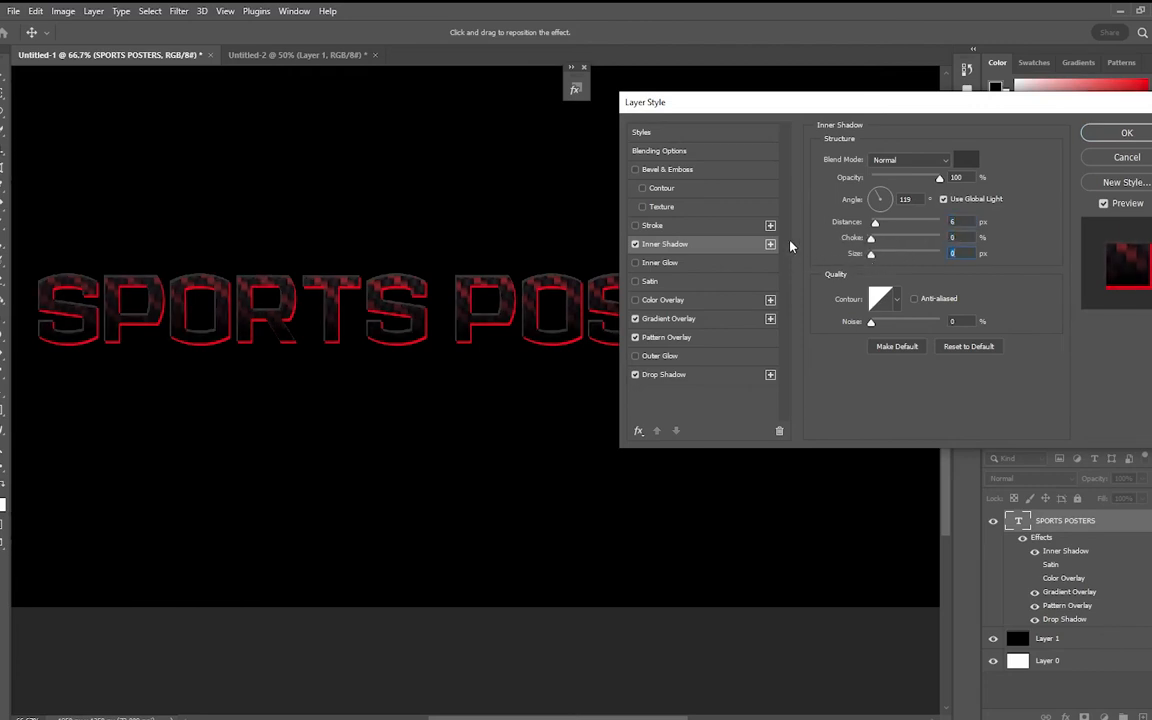
Enable the 5 px outside stroke with the yellow leaf pattern from the Trees group, comparing the text with and without it.
left_click(652, 226)
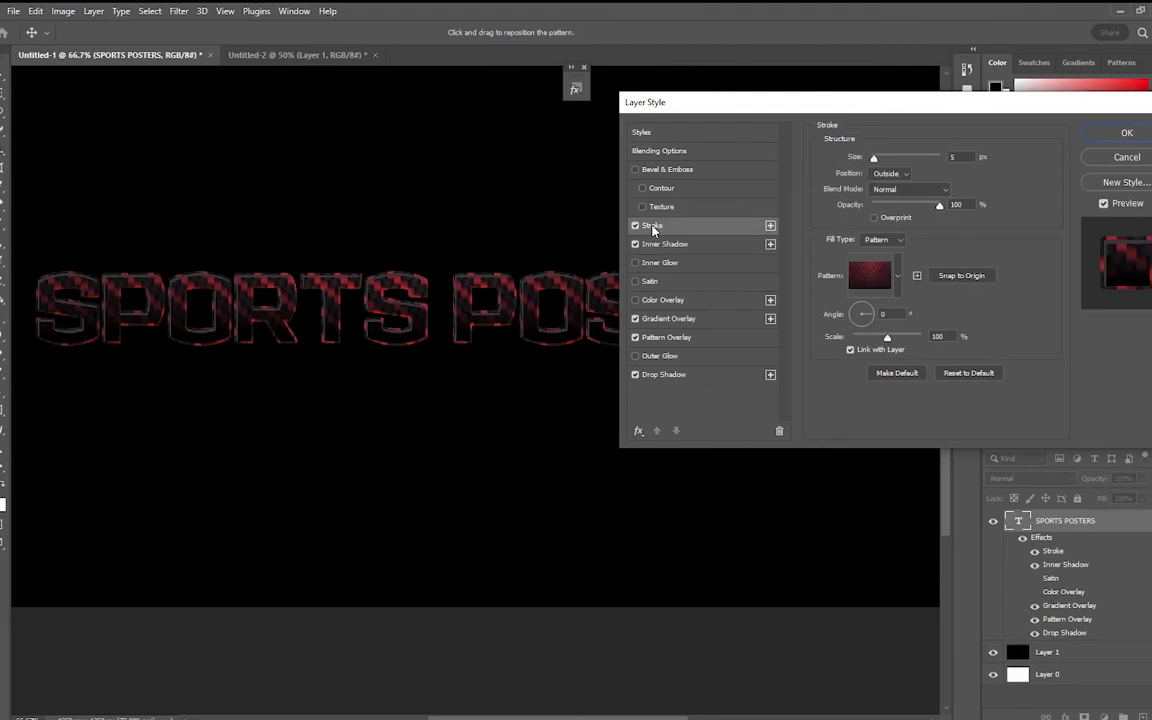
left_click(897, 275)
left_click(796, 378)
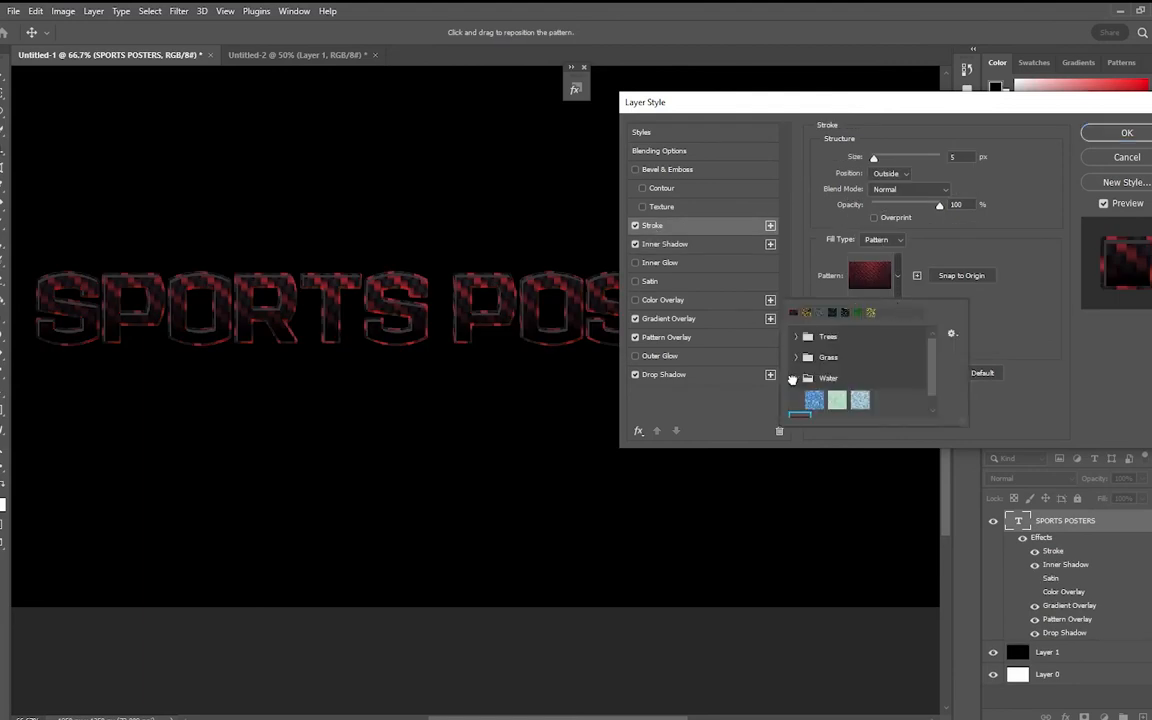
left_click(796, 358)
left_click(796, 336)
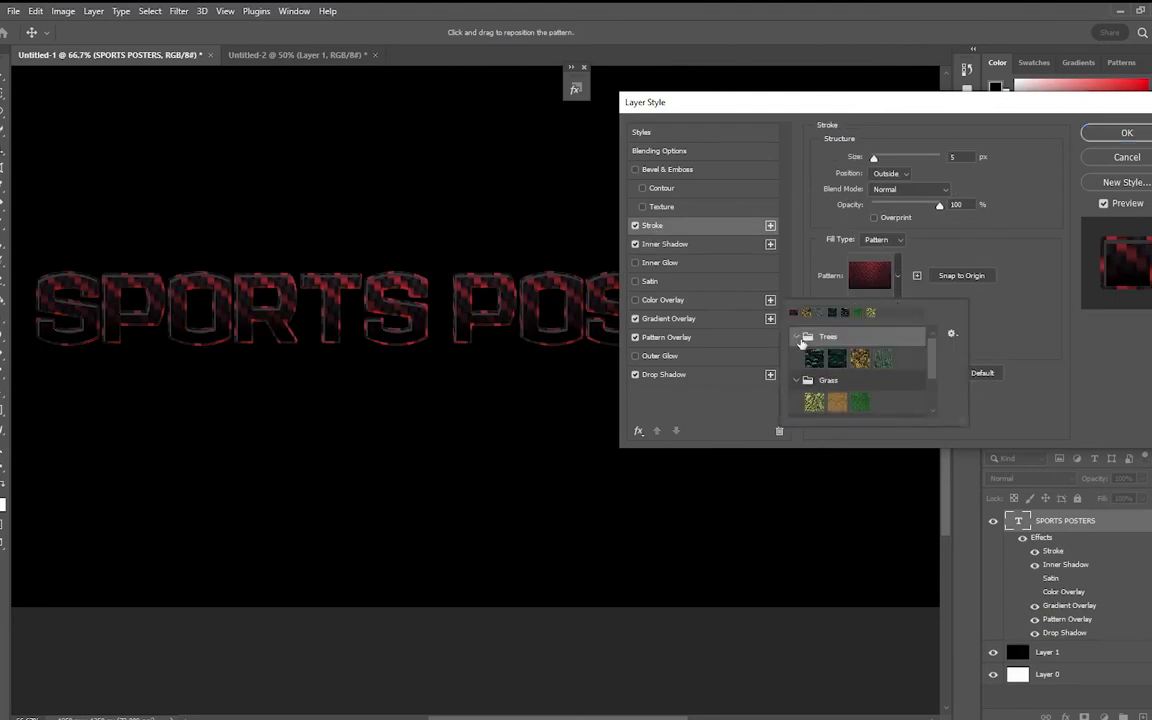
left_click(860, 358)
left_click(636, 226)
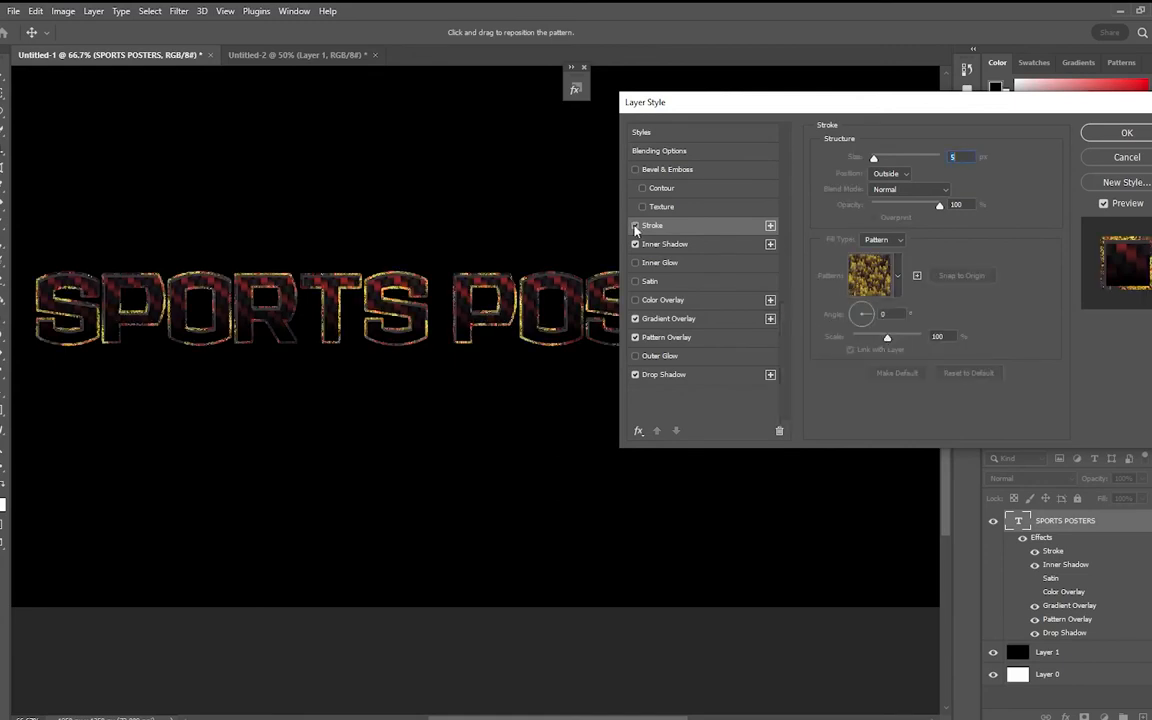
left_click(635, 226)
Change the stroke's fill type to a linear black-to-white gradient at an angle of -90°.
left_click(882, 239)
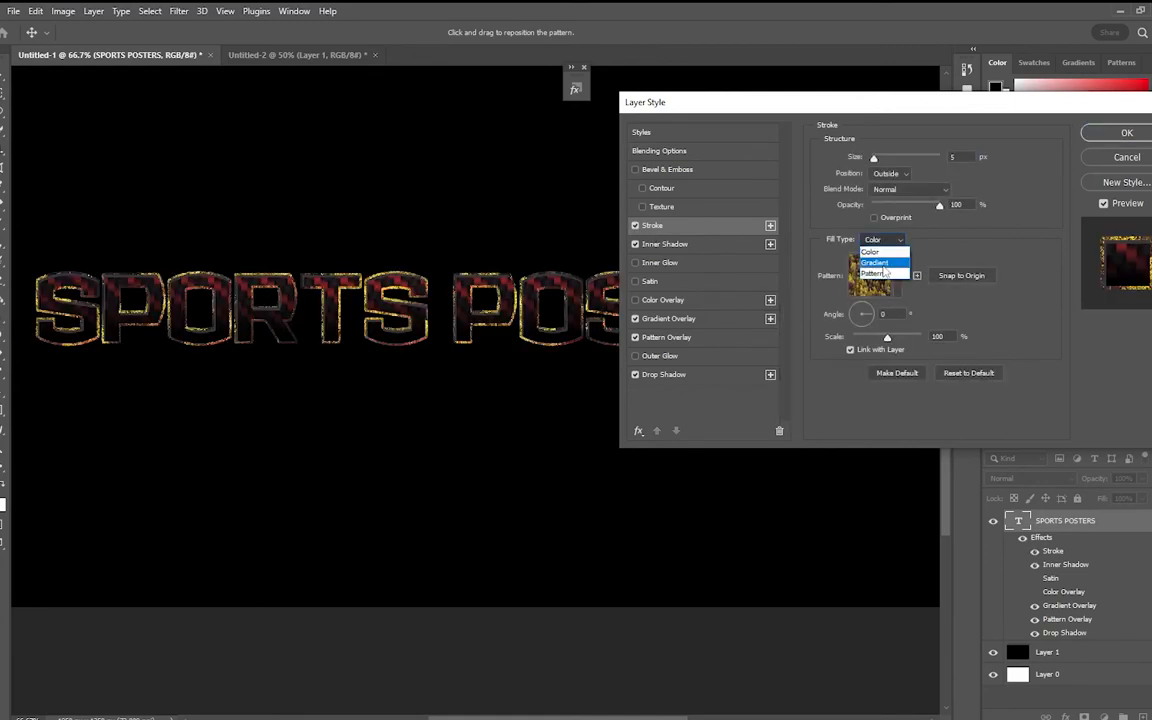
left_click(884, 270)
left_click(935, 263)
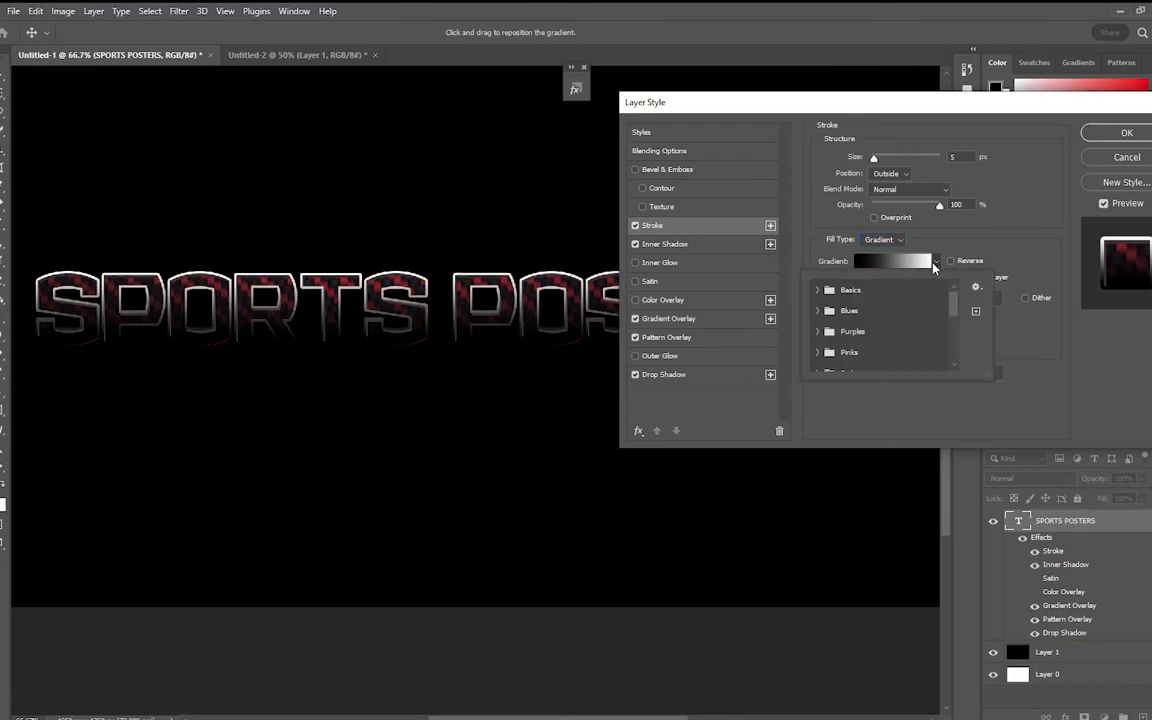
left_click(935, 263)
left_click(868, 315)
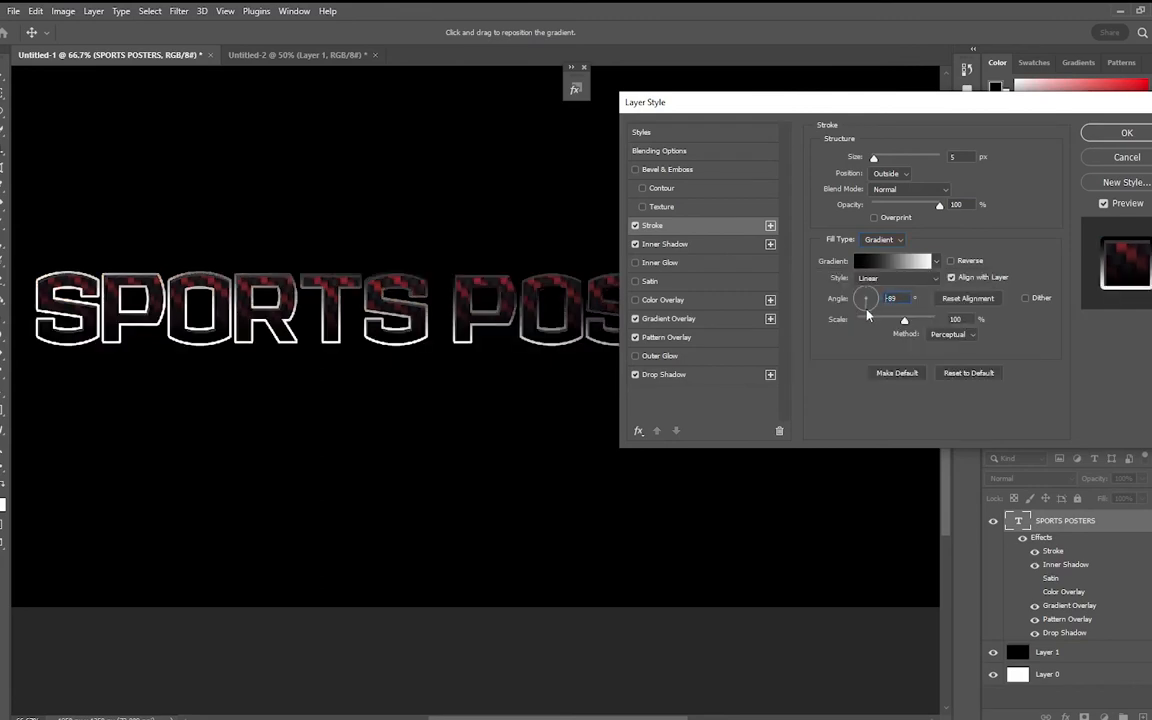
left_click_drag(867, 311, 867, 313)
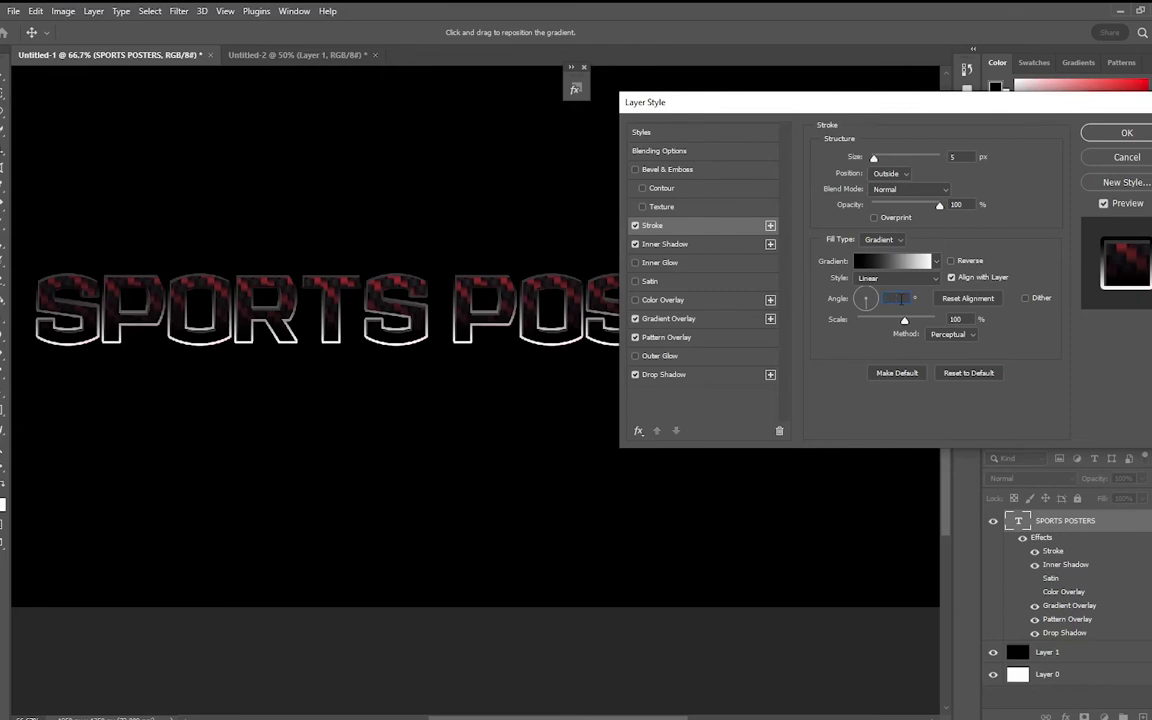
type("90")
left_click_drag(862, 311, 867, 313)
key("BackSpace")
key("BackSpace")
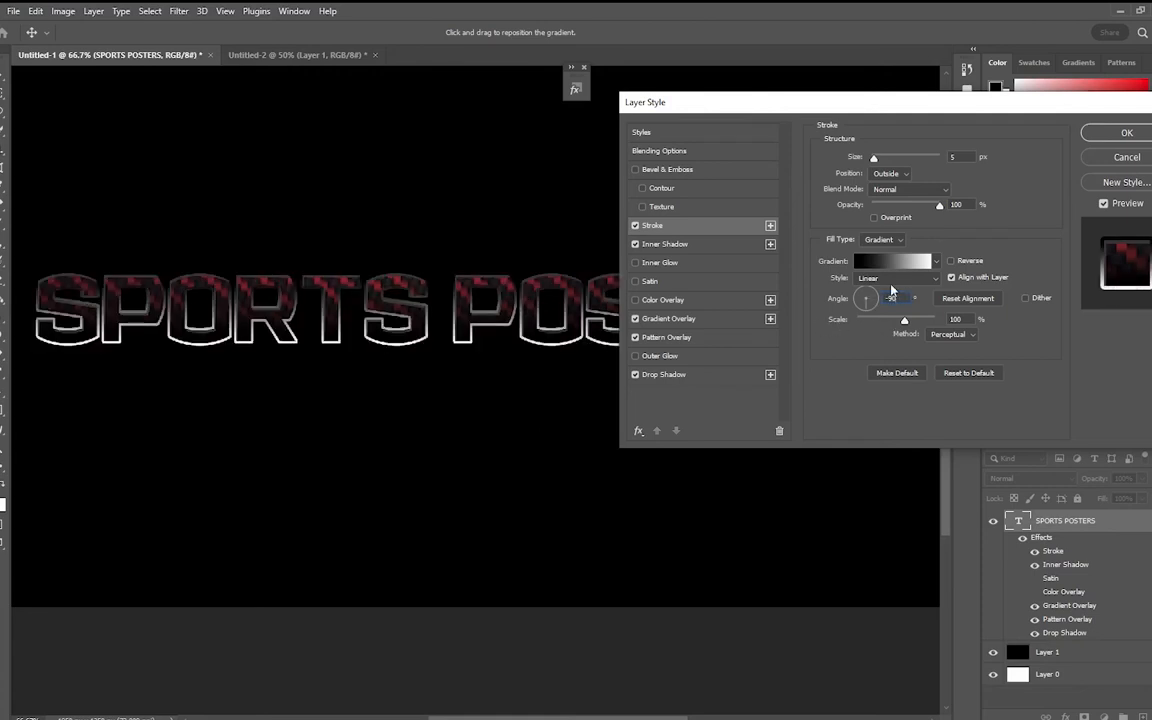
Change the white end stop of the stroke's gradient to red.
left_click(895, 261)
left_click(721, 371)
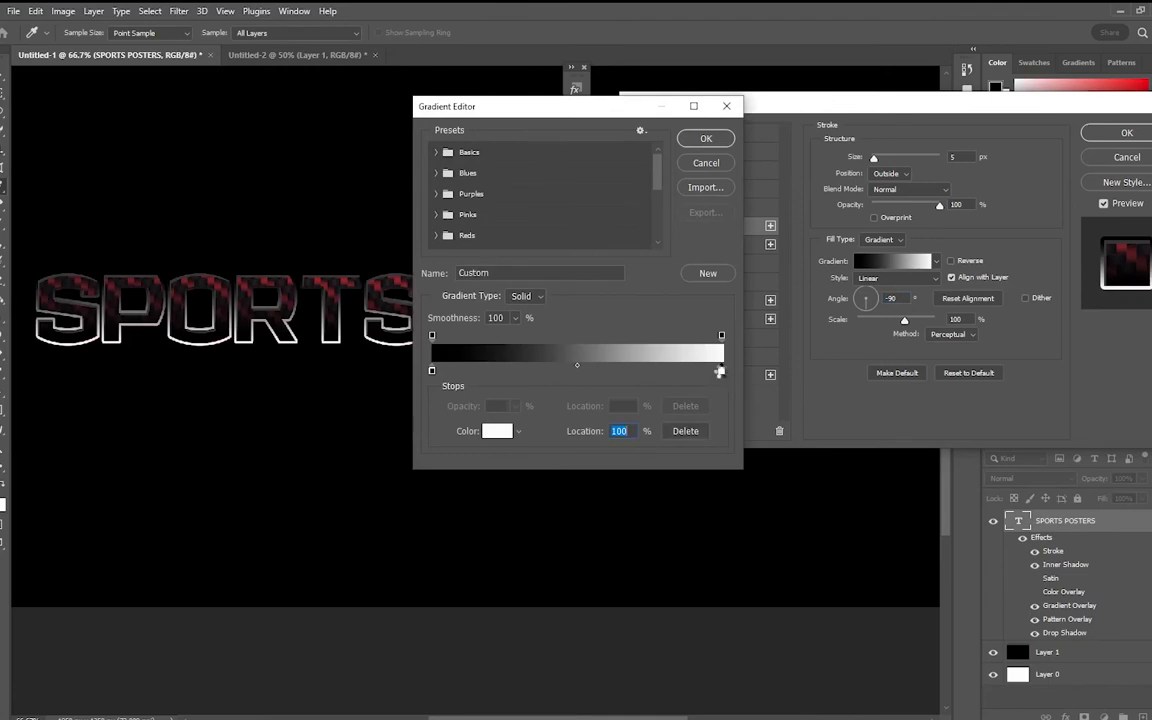
double_click(721, 371)
type("c50909")
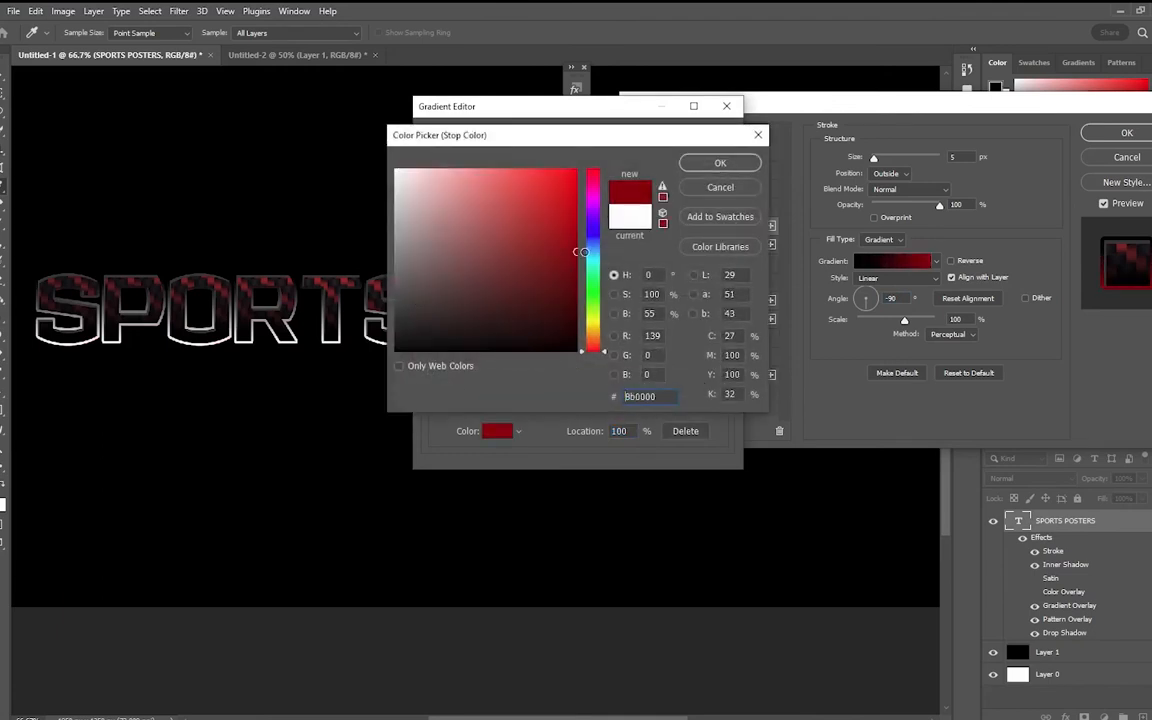
left_click(720, 162)
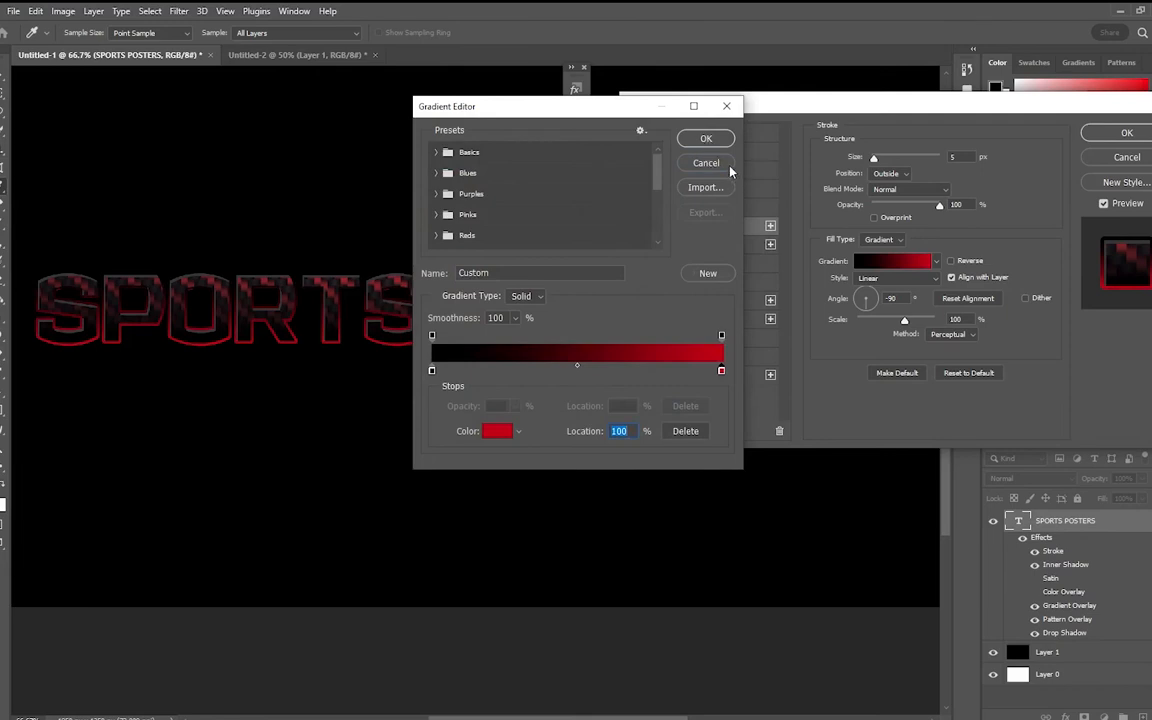
Confirm the stroke's black-to-red gradient, try other gradient angles such as 40°, and set the angle back to -90°.
left_click(707, 139)
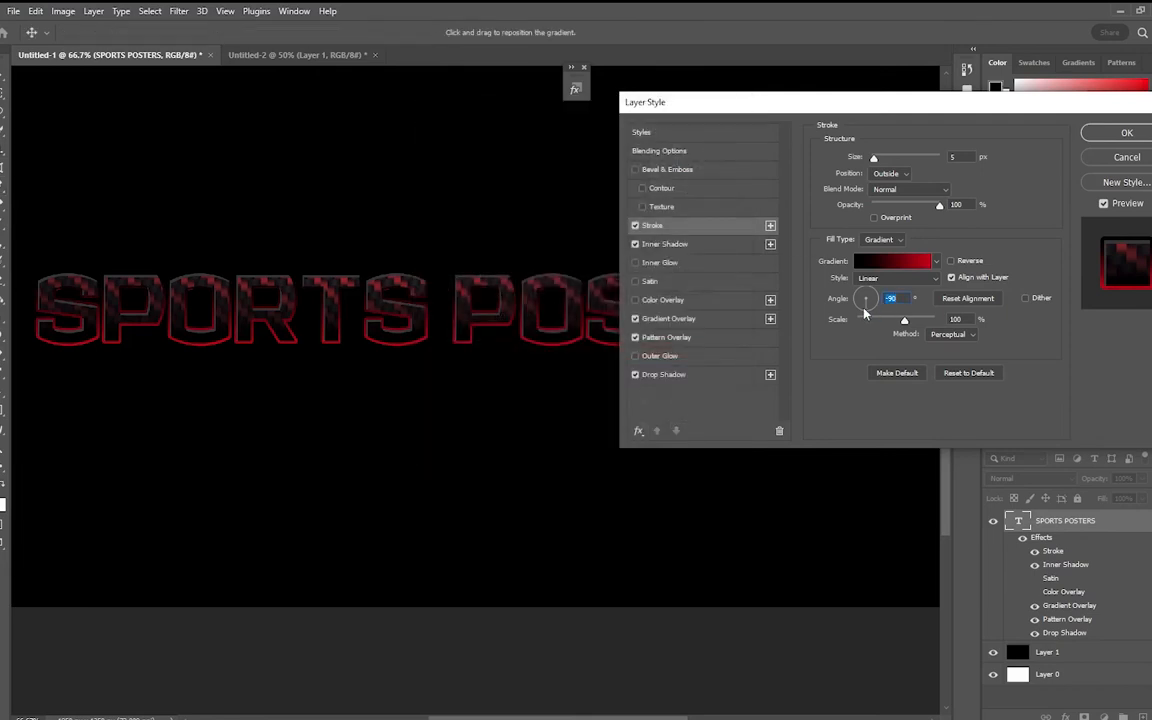
left_click_drag(869, 297, 876, 298)
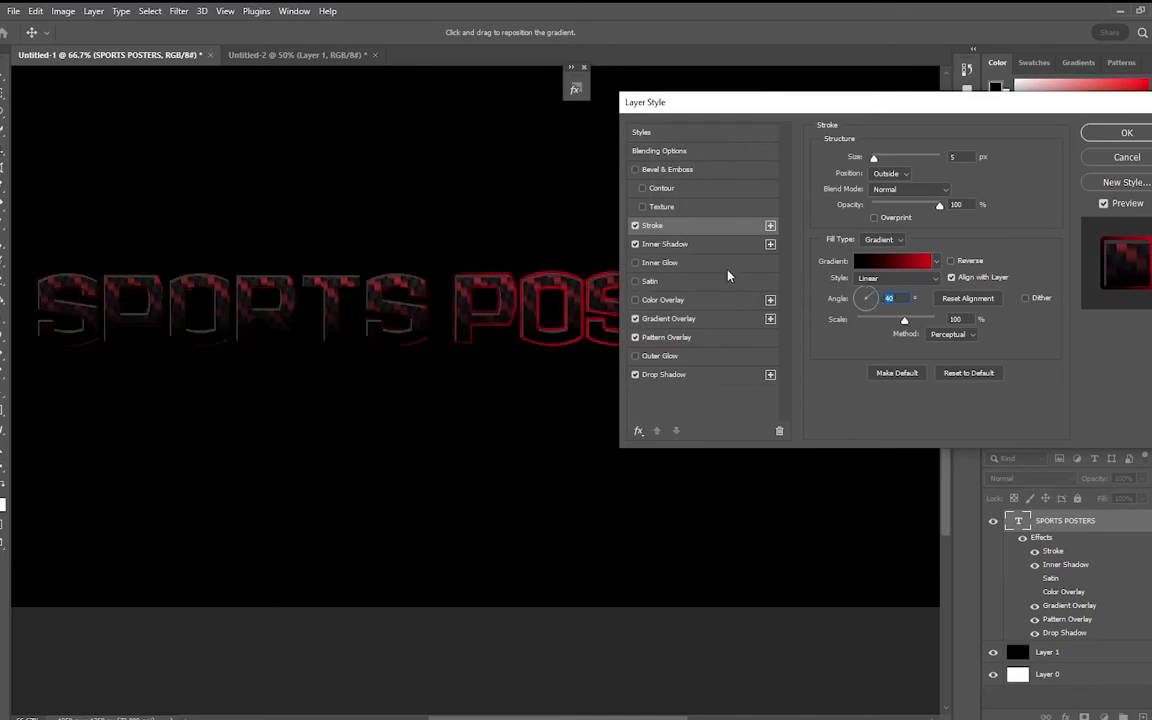
left_click_drag(857, 301, 865, 313)
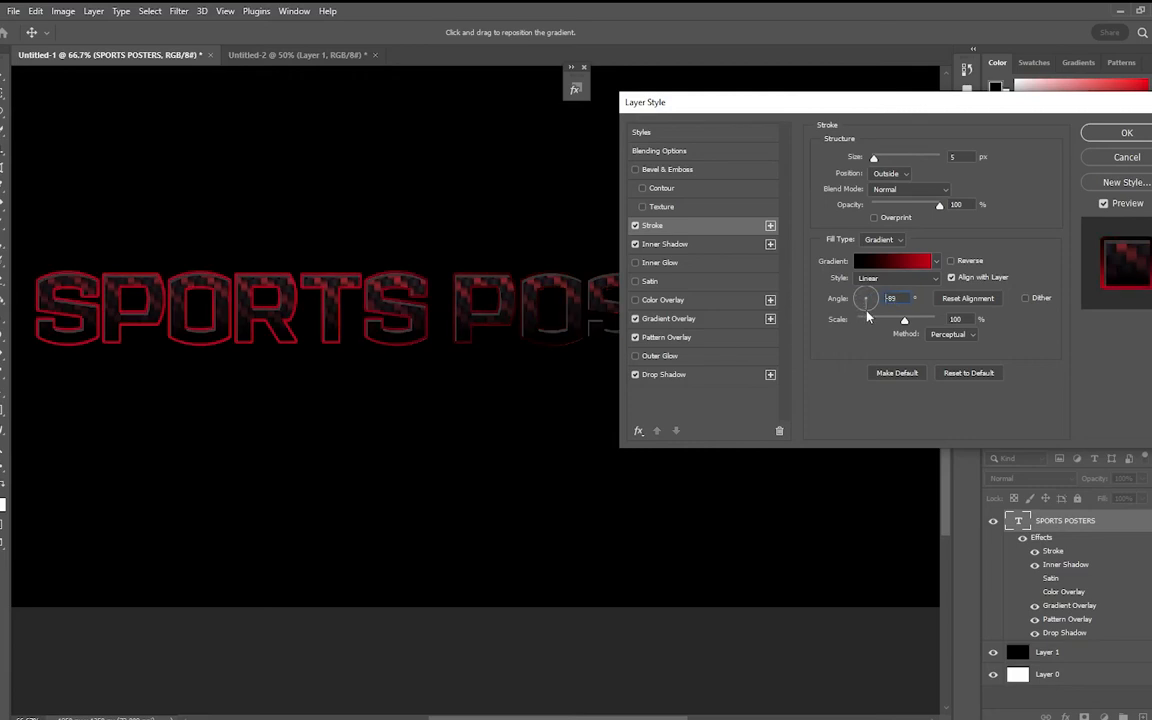
double_click(896, 298)
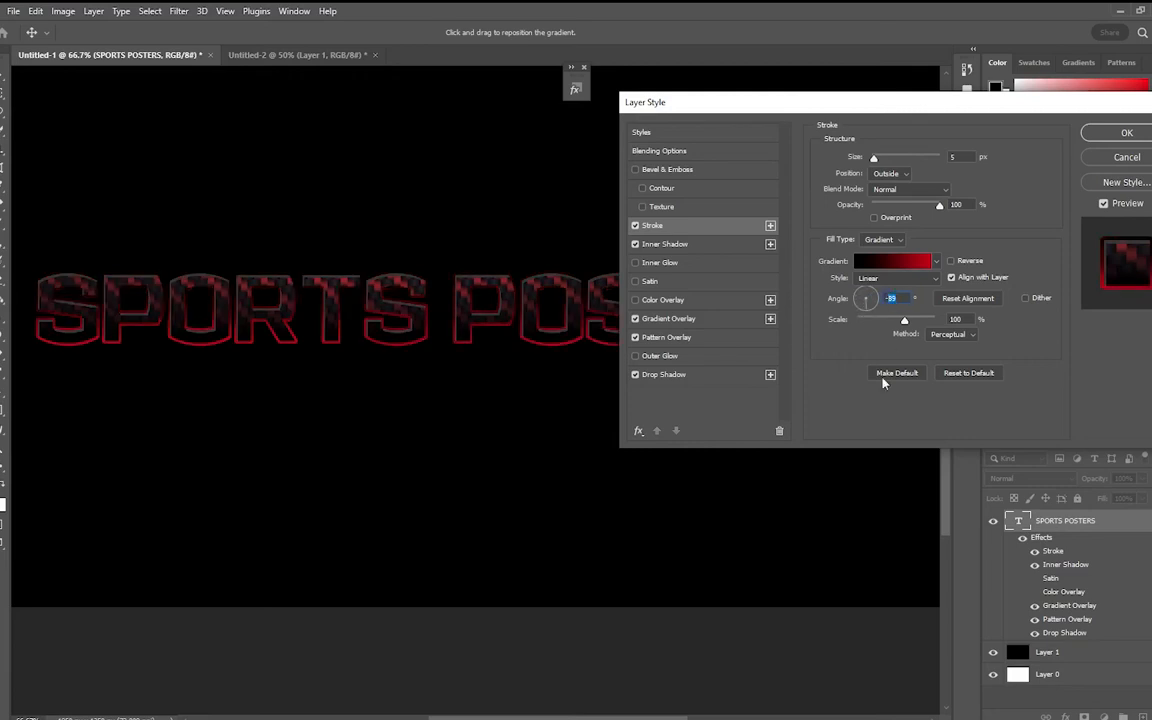
type("-90")
Enable Bevel & Emboss on the text and set both its highlight mode and shadow mode to Normal.
left_click(662, 169)
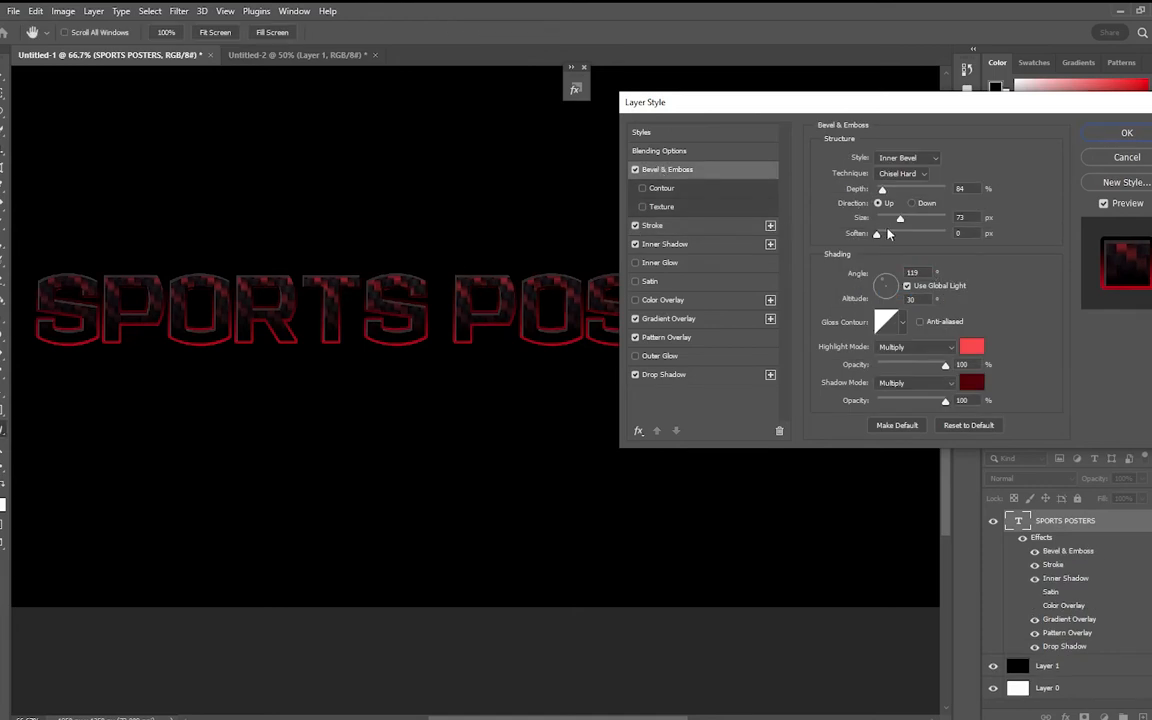
left_click(915, 347)
left_click(900, 350)
left_click(915, 383)
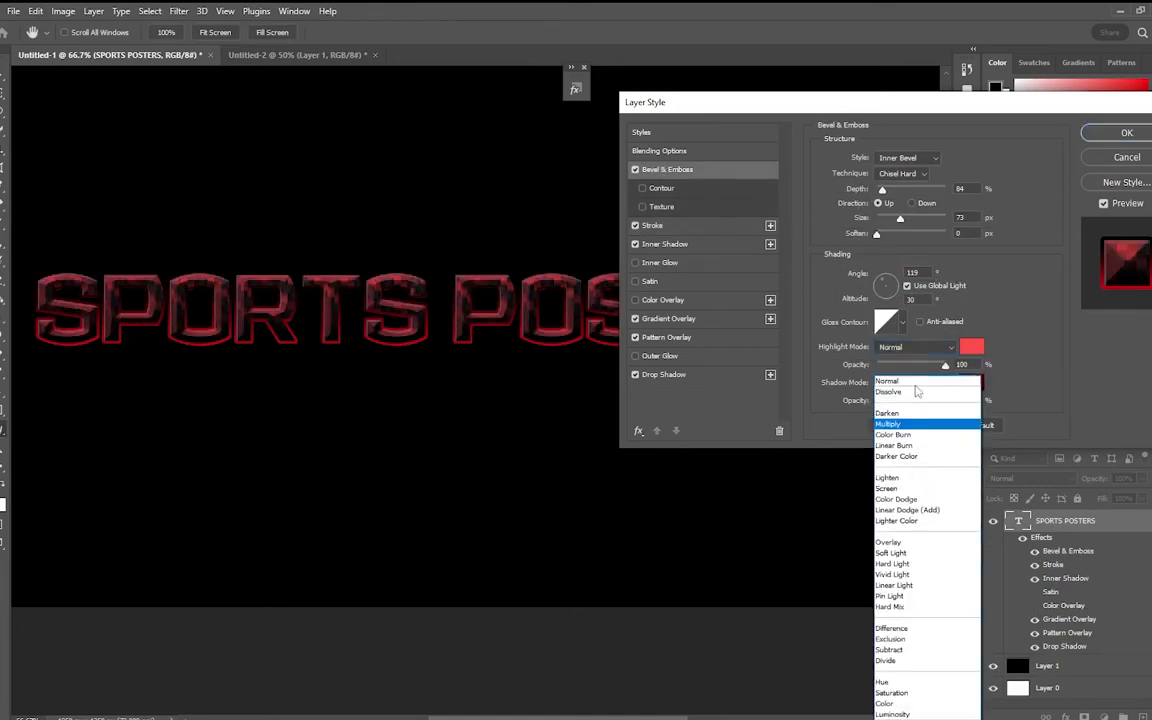
left_click(905, 381)
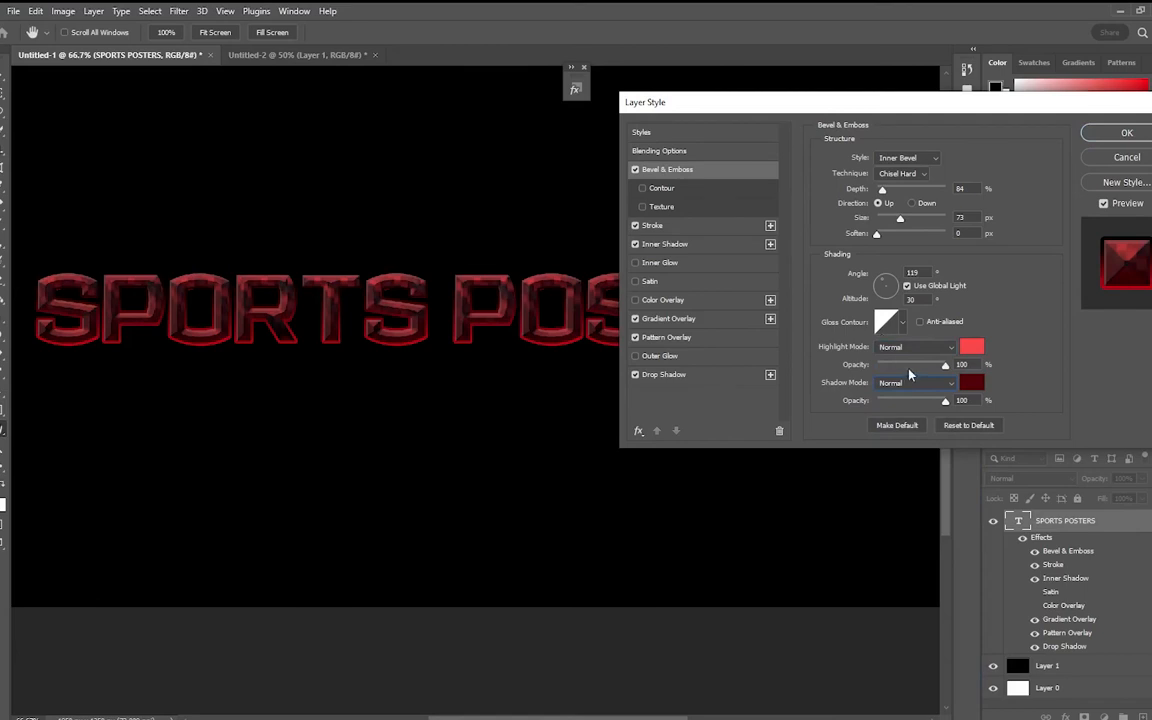
Change the bevel's shadow color to dark gray #292929.
left_click(913, 383)
left_click(970, 382)
left_click(975, 385)
left_click_drag(478, 338, 393, 322)
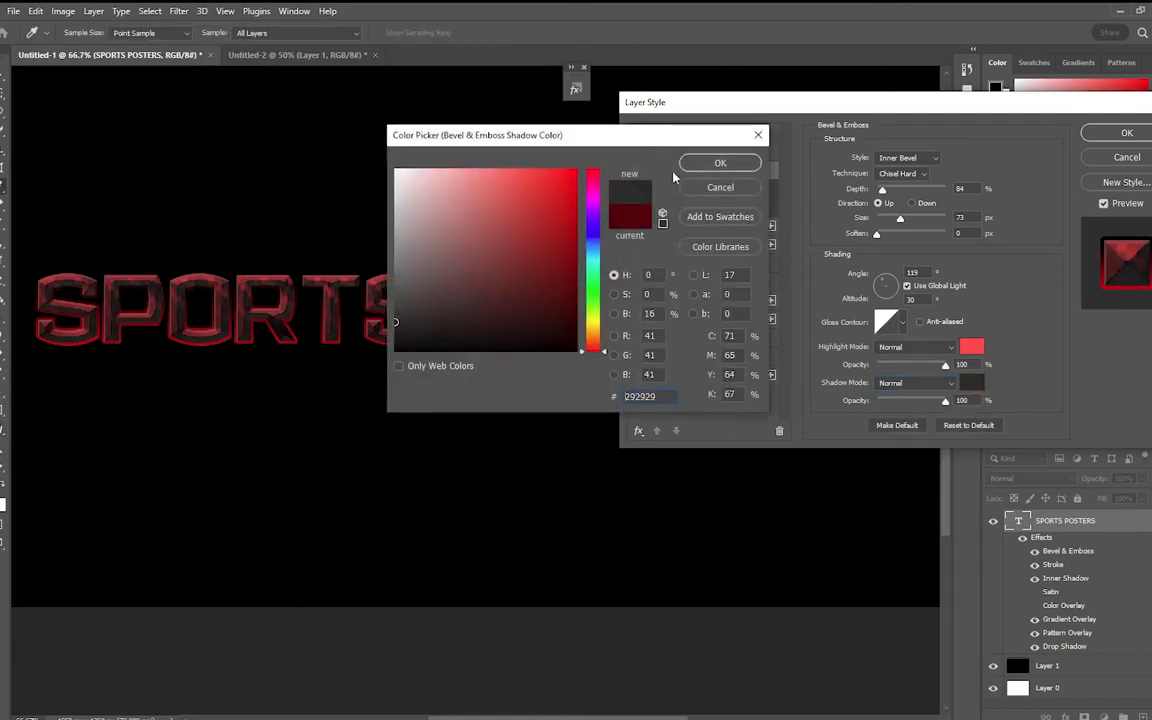
left_click(705, 164)
Try Multiply, Linear Burn and other bevel shadow modes, choose Overlay, and set the shadow color to gray #535353.
left_click(913, 383)
left_click(835, 383)
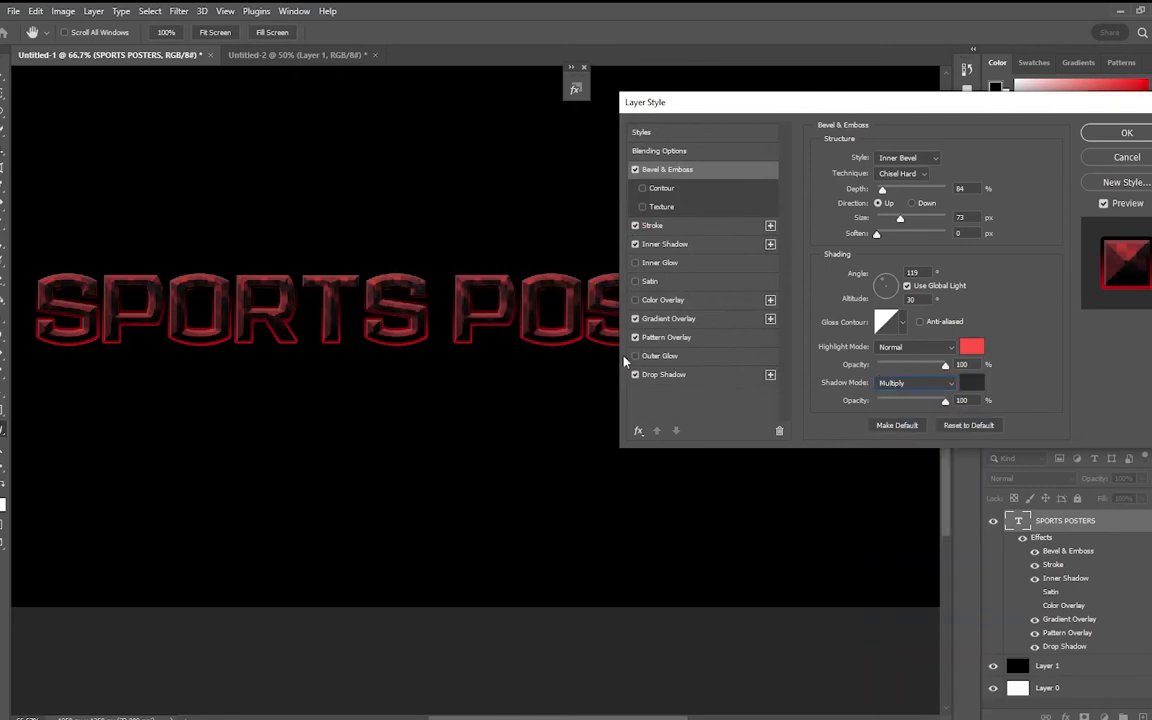
key("Down")
key("Down")
key("Down")
key("Down")
key("Down")
key("Down")
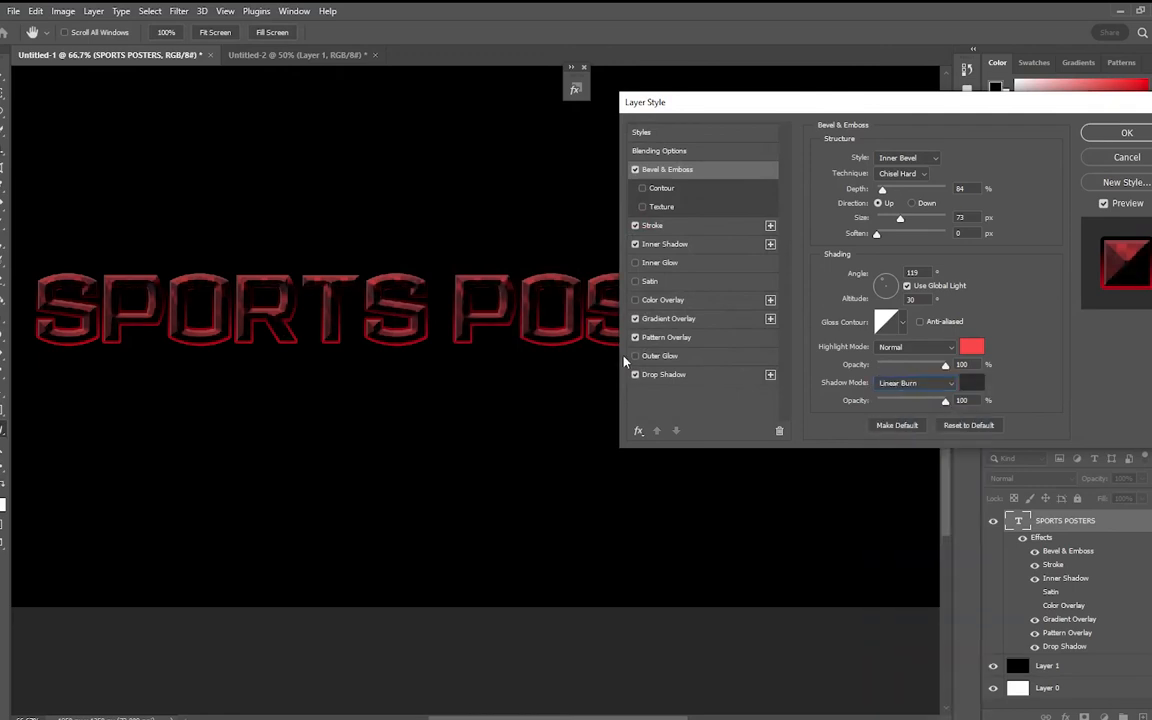
key("Down")
key("Down")
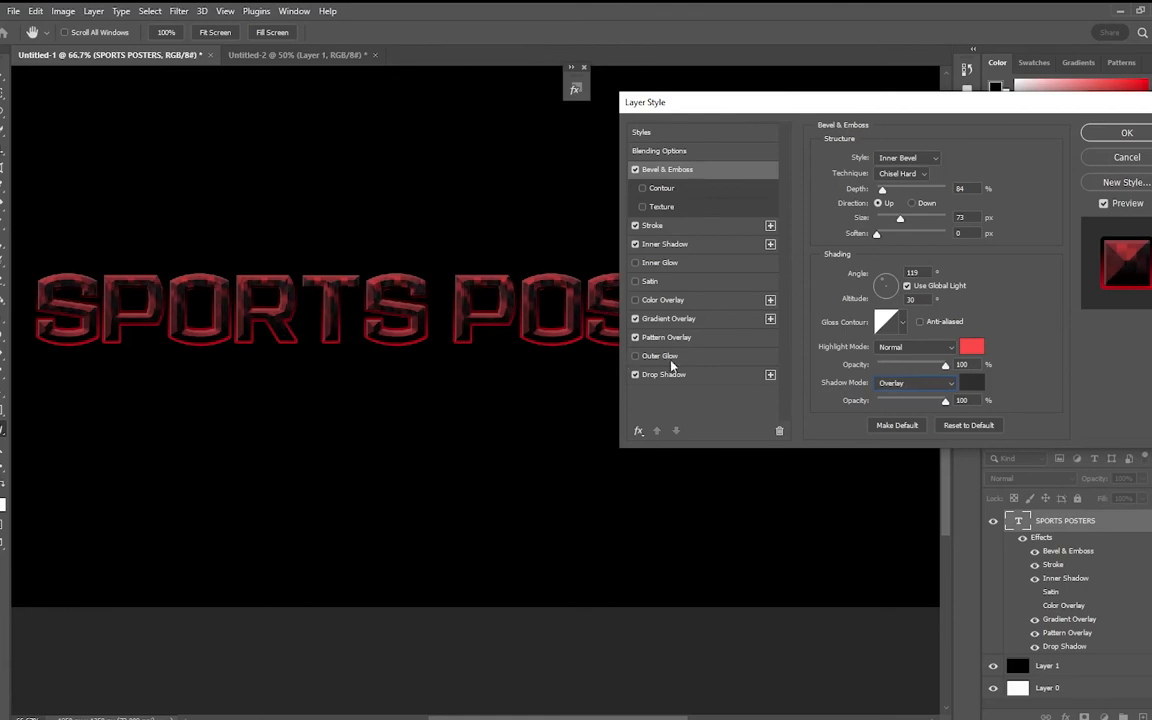
left_click(971, 383)
left_click_drag(457, 293, 383, 290)
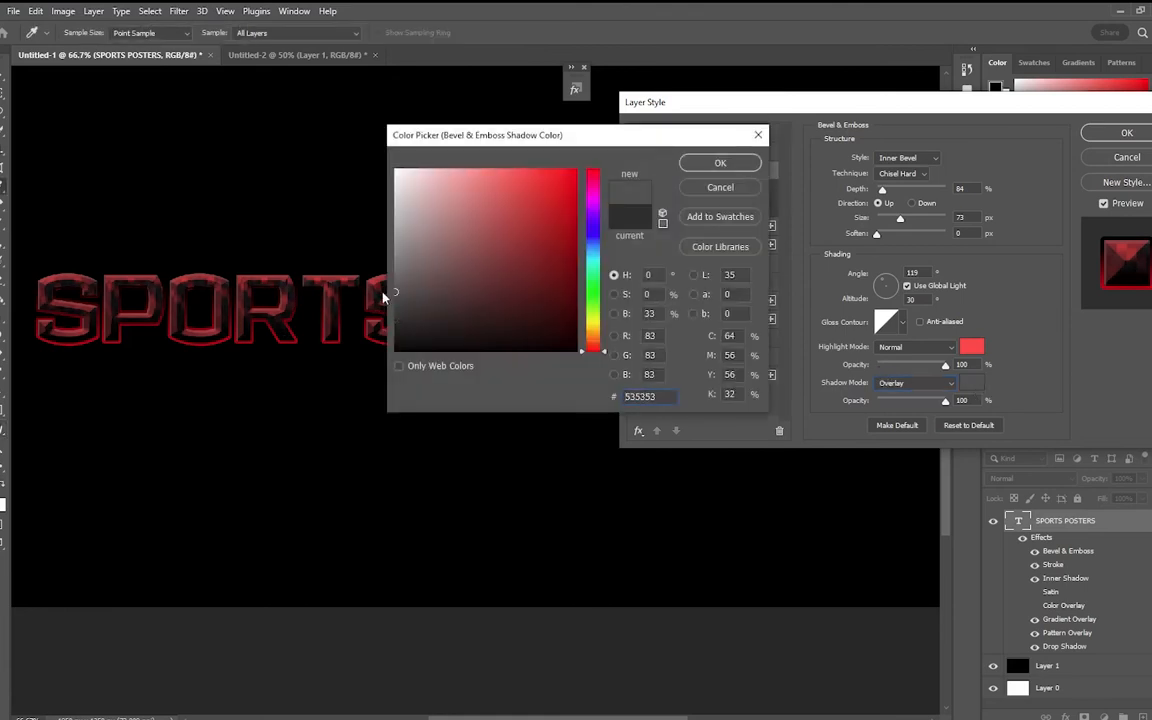
left_click(720, 163)
Compare bevel highlight modes from Multiply through Screen and choose Linear Dodge (Add).
left_click(915, 347)
left_click(890, 402)
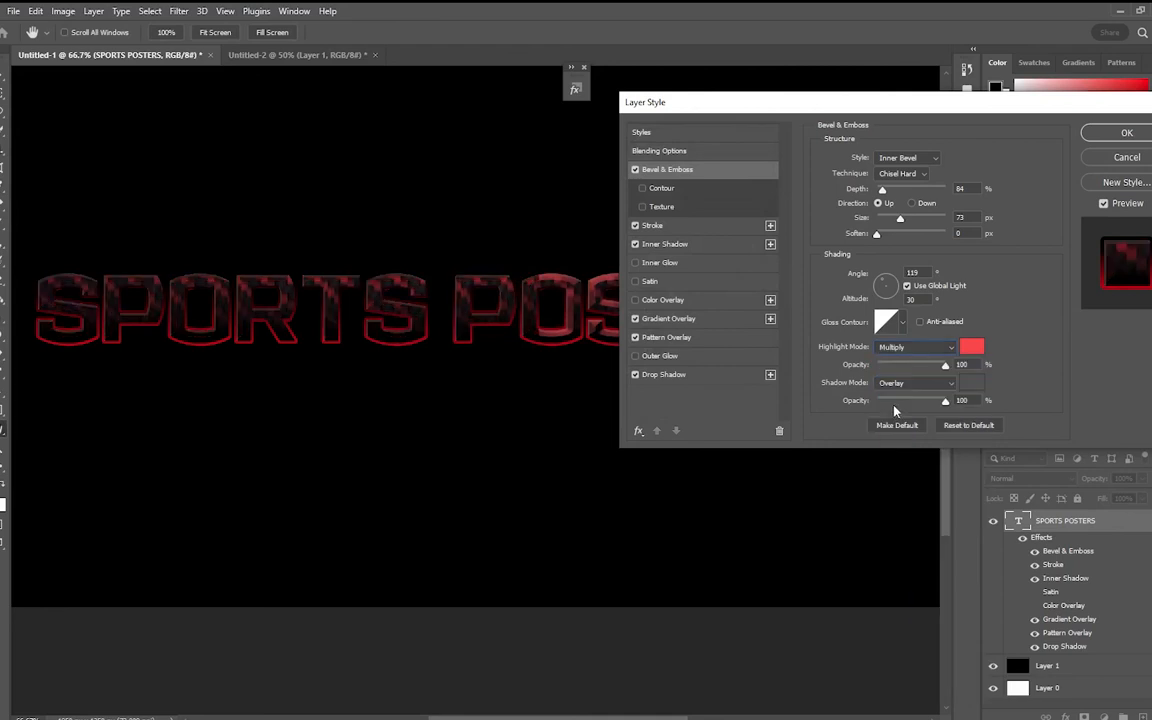
key("Down")
key("Down")
key("Down")
key("Down")
key("Down")
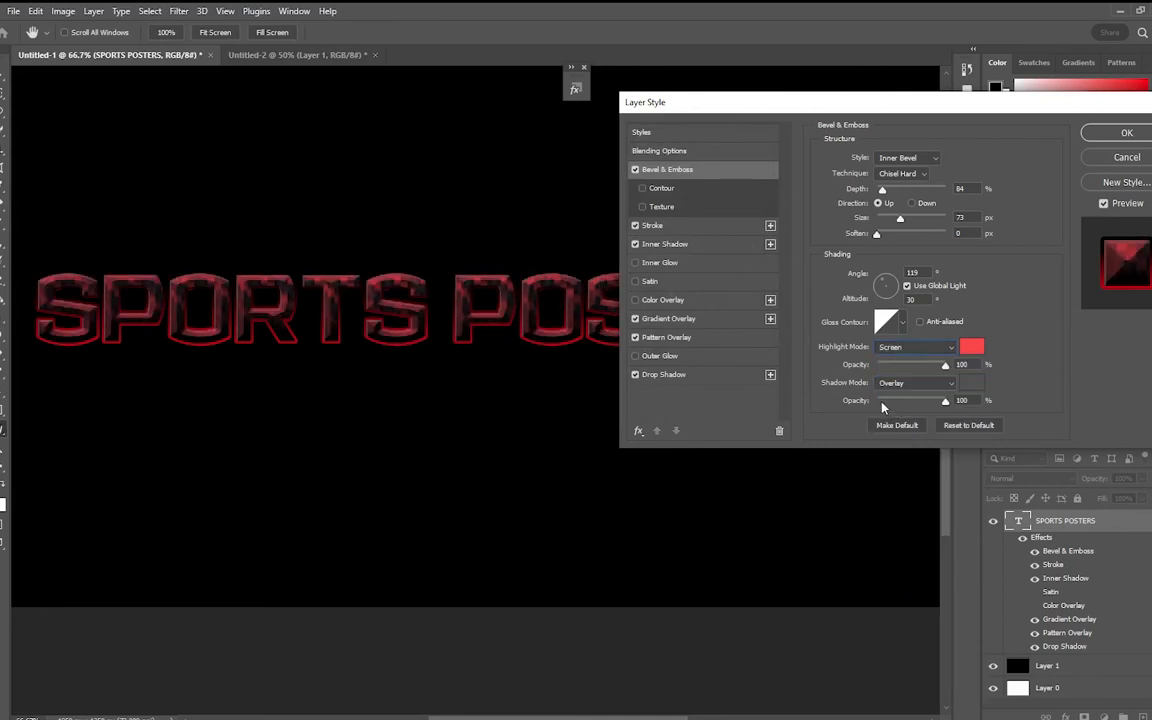
key("Down")
key("Down")
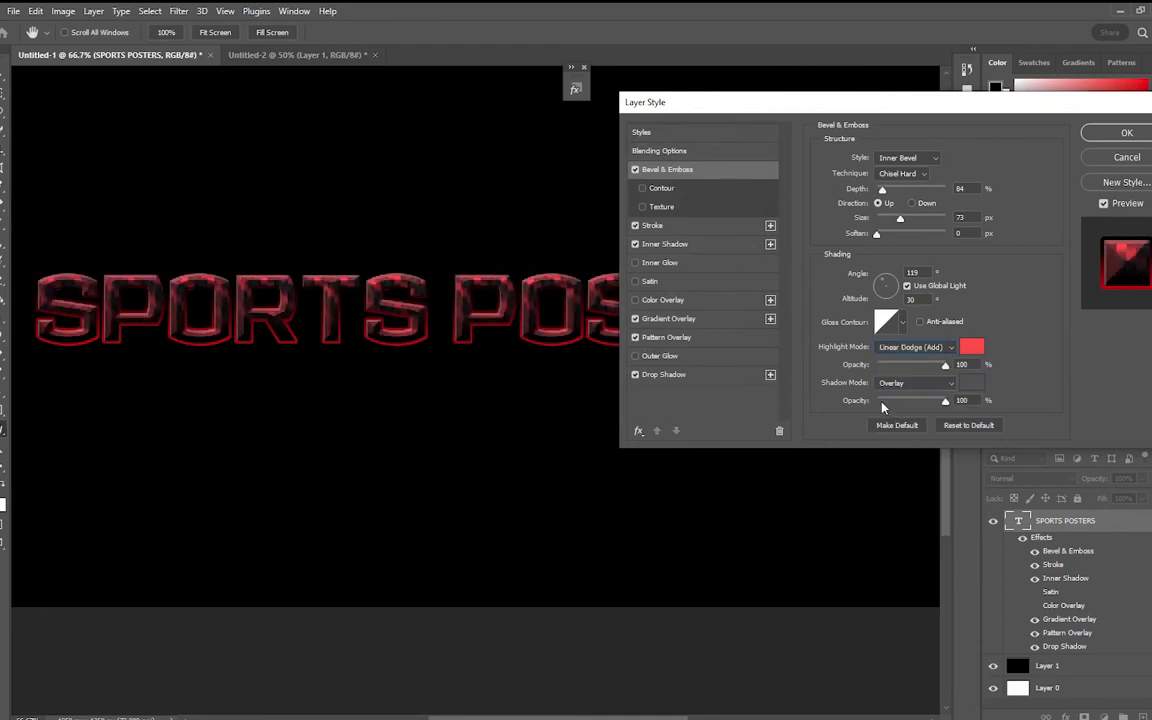
Try a near-white bevel highlight color and set it to mid gray #8f8f8f.
left_click(972, 347)
left_click(406, 170)
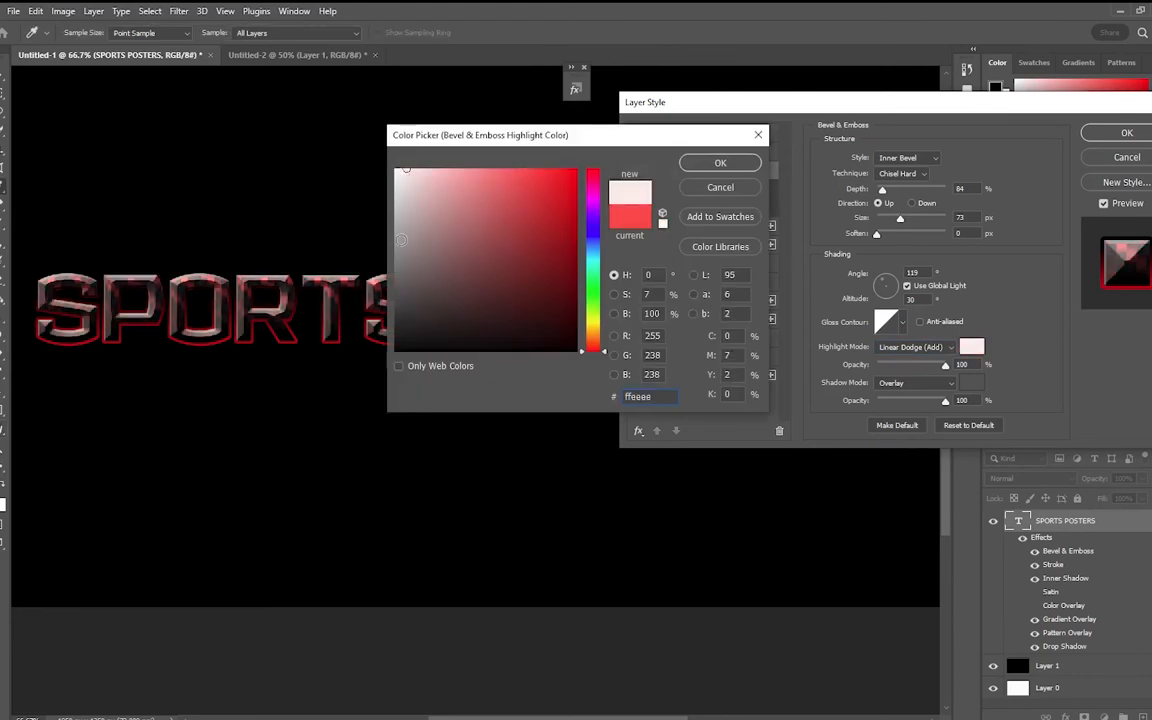
mouse_move(400, 240)
left_mouse_down()
mouse_move(391, 265)
mouse_move(406, 275)
mouse_move(380, 301)
mouse_move(385, 283)
mouse_move(397, 303)
mouse_move(395, 250)
left_mouse_up()
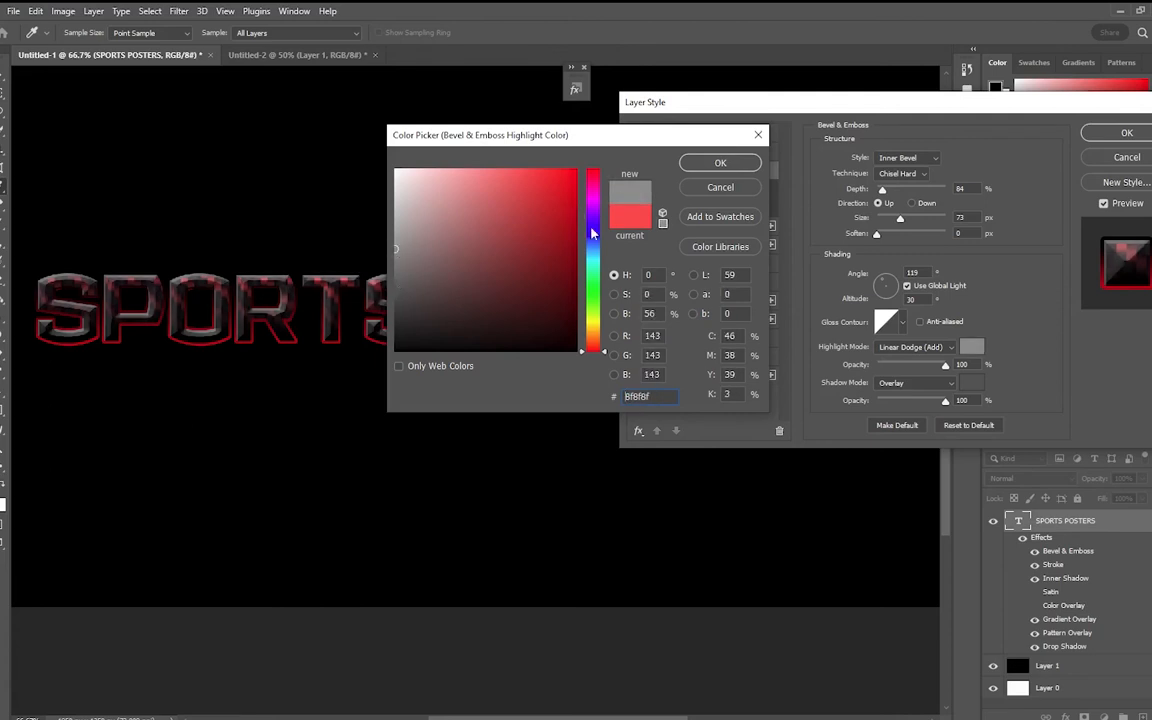
left_click(716, 165)
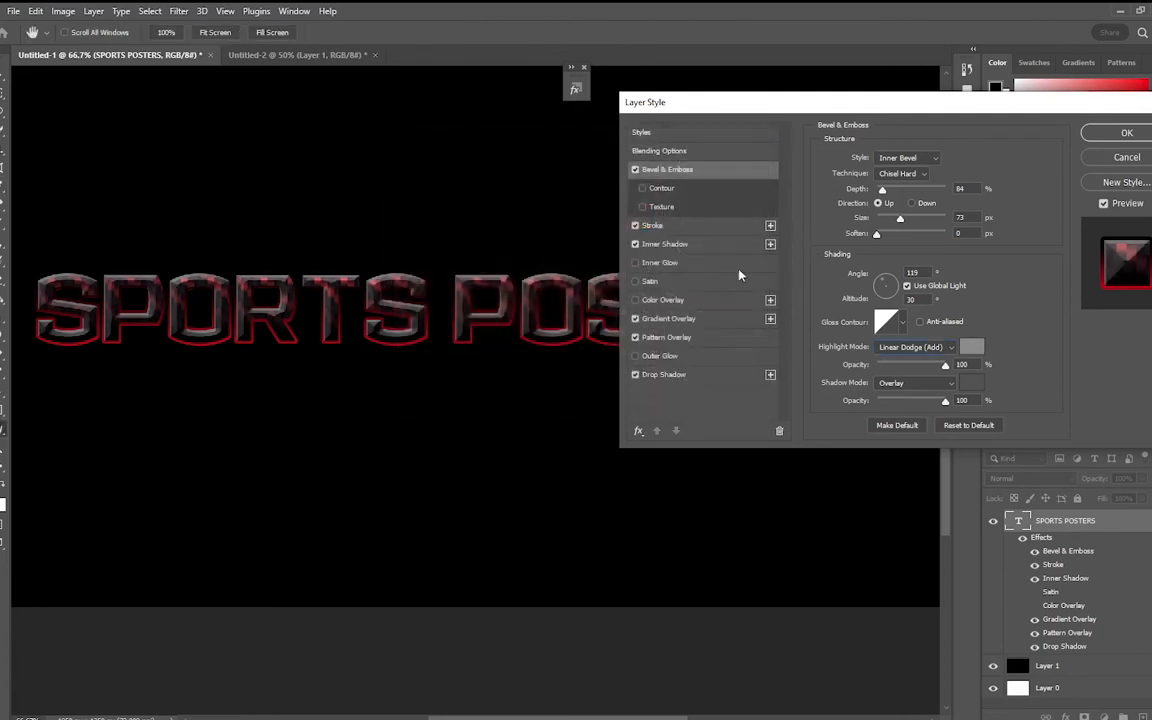
Reduce the pattern overlay's scale to 85% and, after trying other modes, set the gradient overlay's blend mode to Darker Color.
left_click(666, 337)
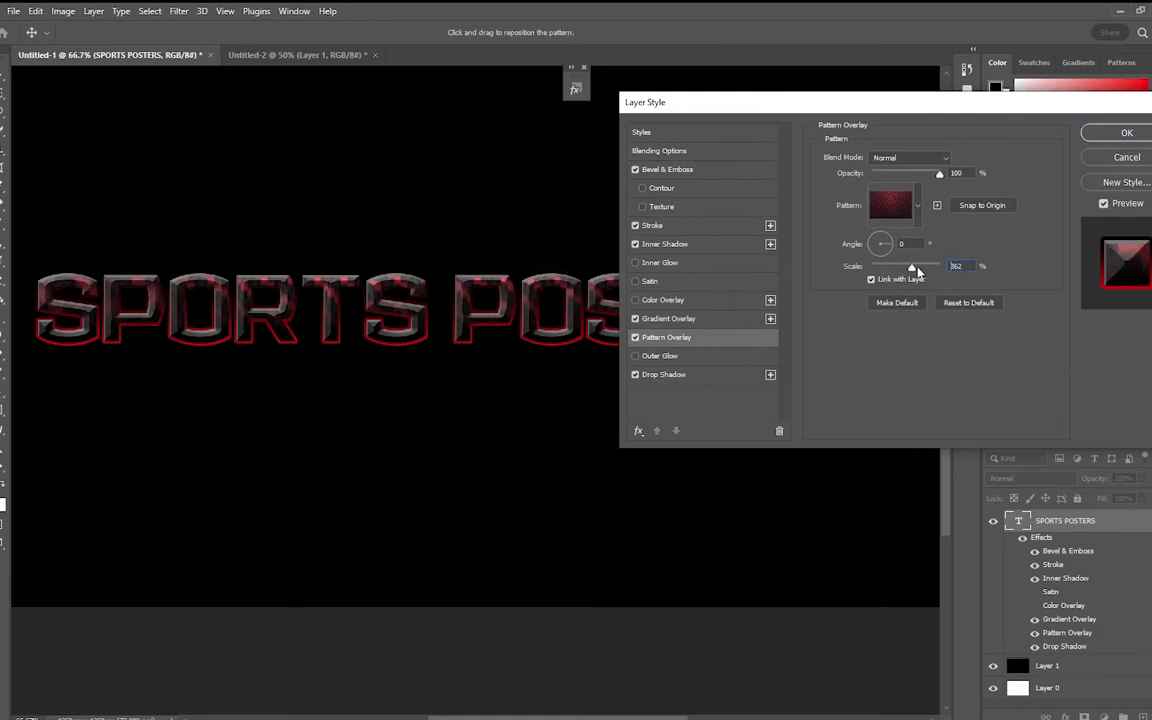
left_click_drag(912, 270, 900, 266)
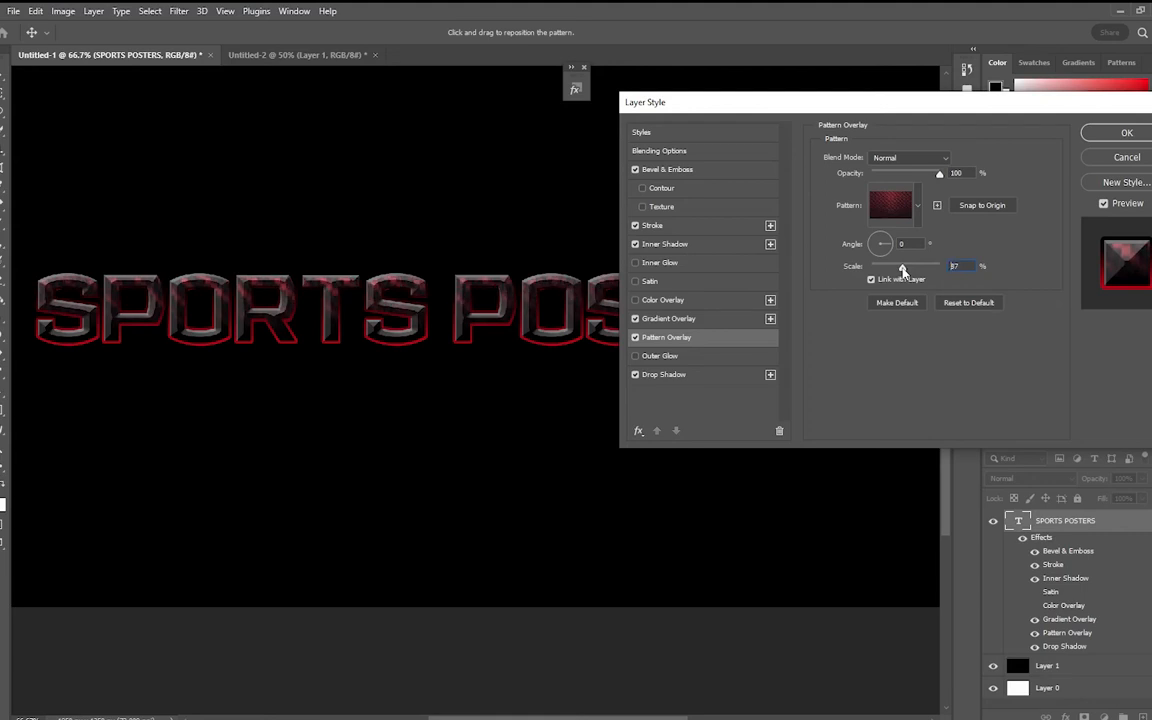
left_click(670, 318)
left_click(910, 157)
left_click(889, 215)
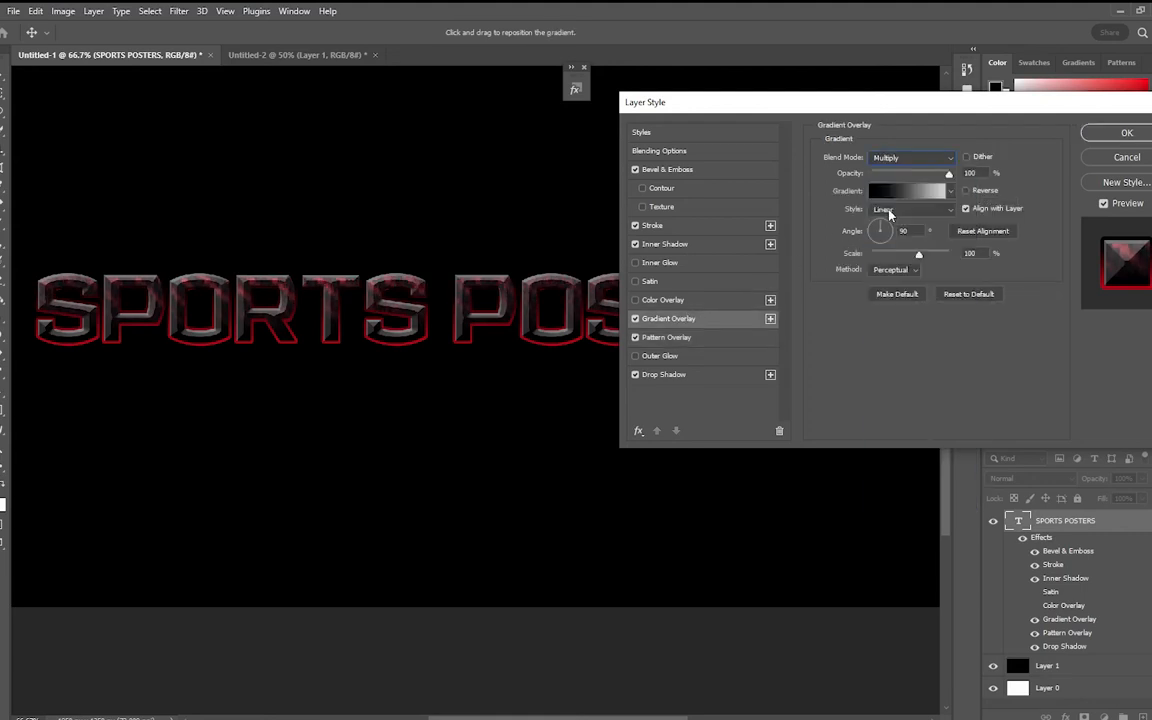
key("Down")
key("Down")
key("Down")
key("Down")
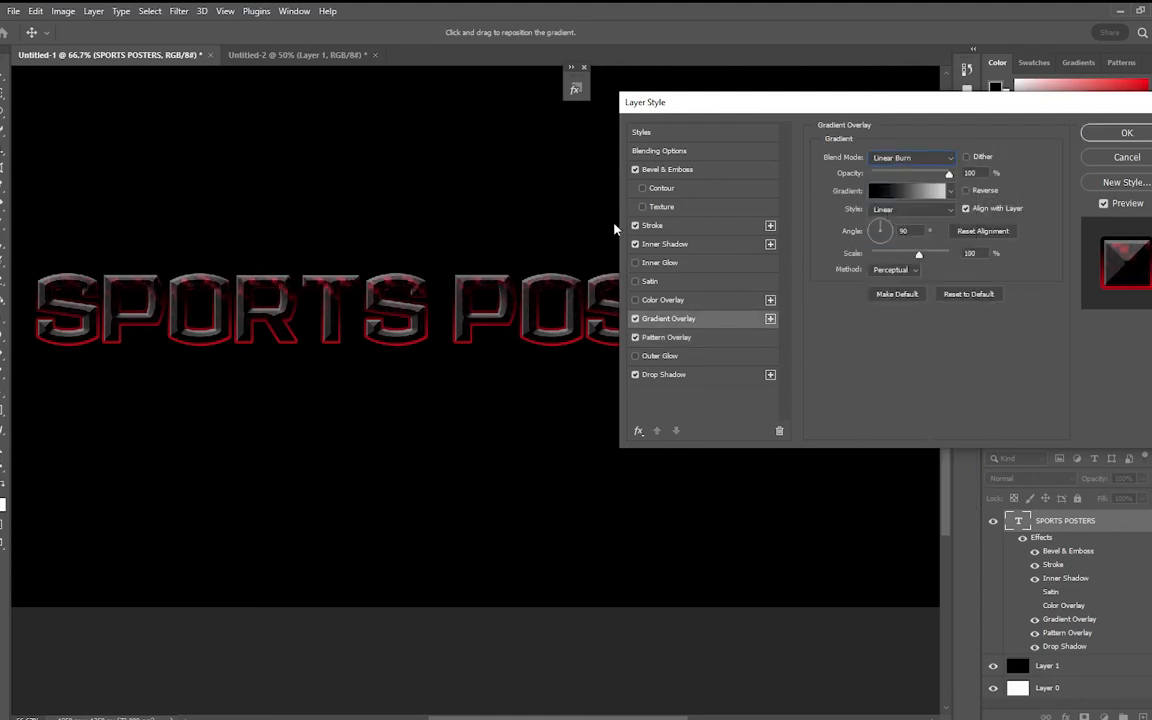
key("Up")
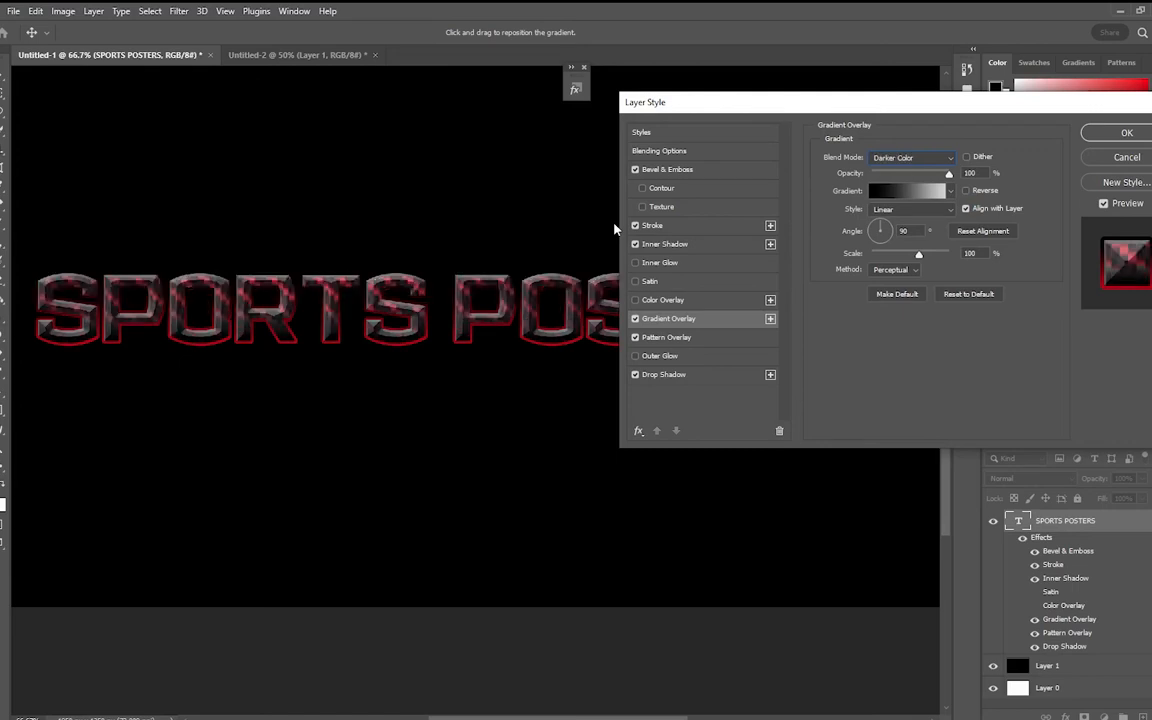
Set the pattern overlay's scale to 71% and apply the layer style to the text.
left_click(668, 338)
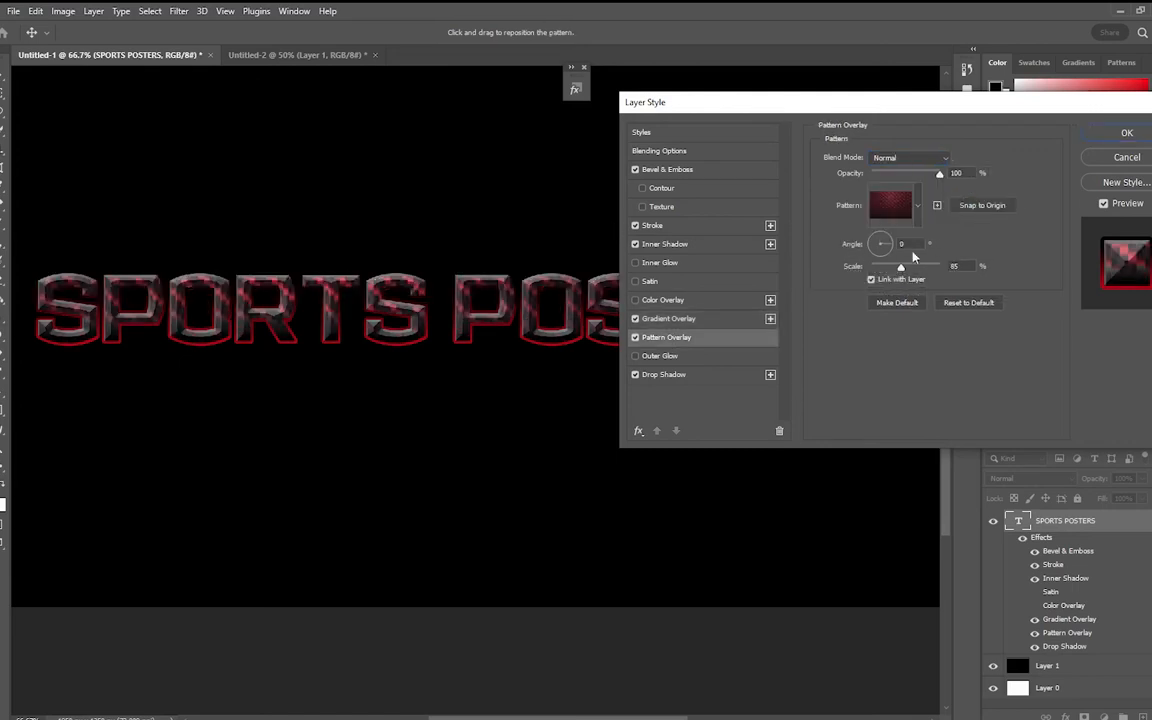
mouse_move(903, 266)
left_mouse_down()
mouse_move(892, 267)
mouse_move(898, 276)
left_mouse_up()
left_click(1121, 137)
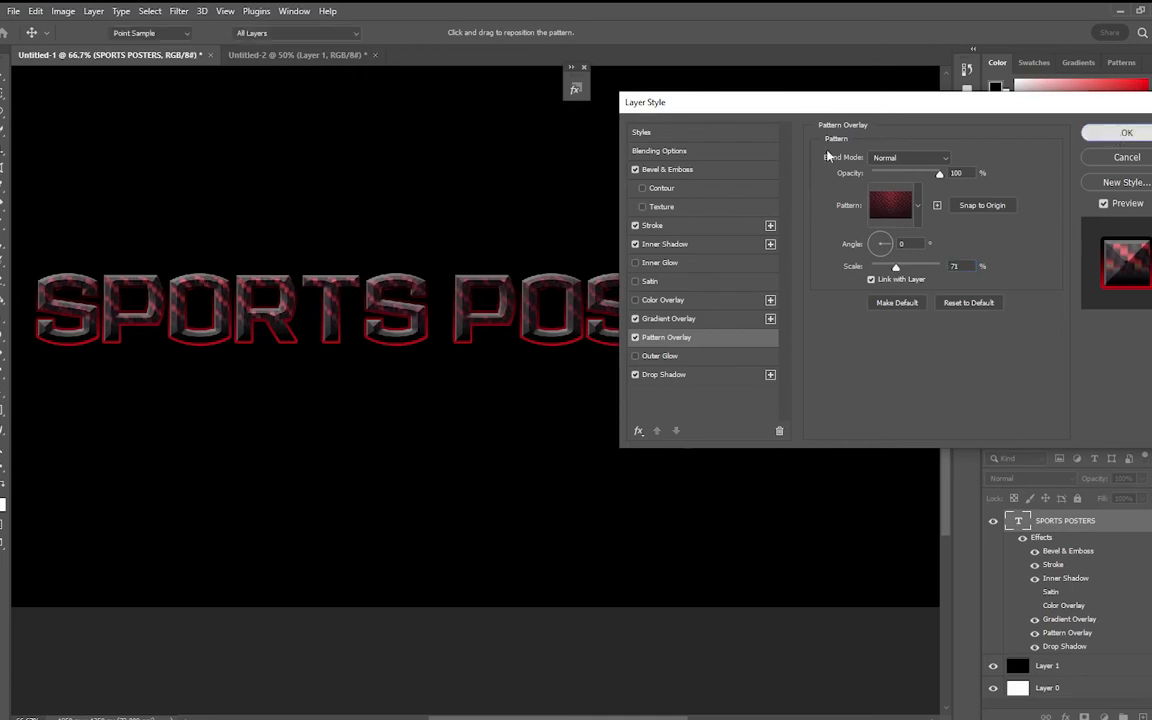
Examine the styled SPORTS POSTERS text at 50% and 66.7% zoom.
left_click(245, 303)
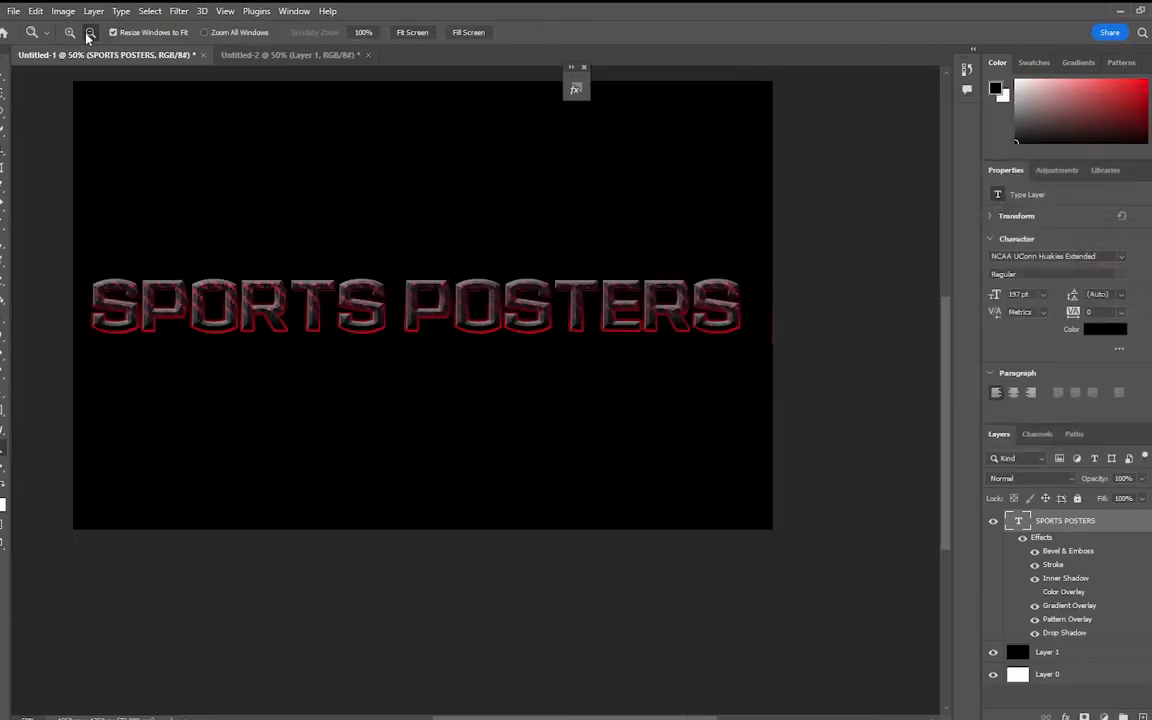
left_click(69, 32)
left_click(130, 270)
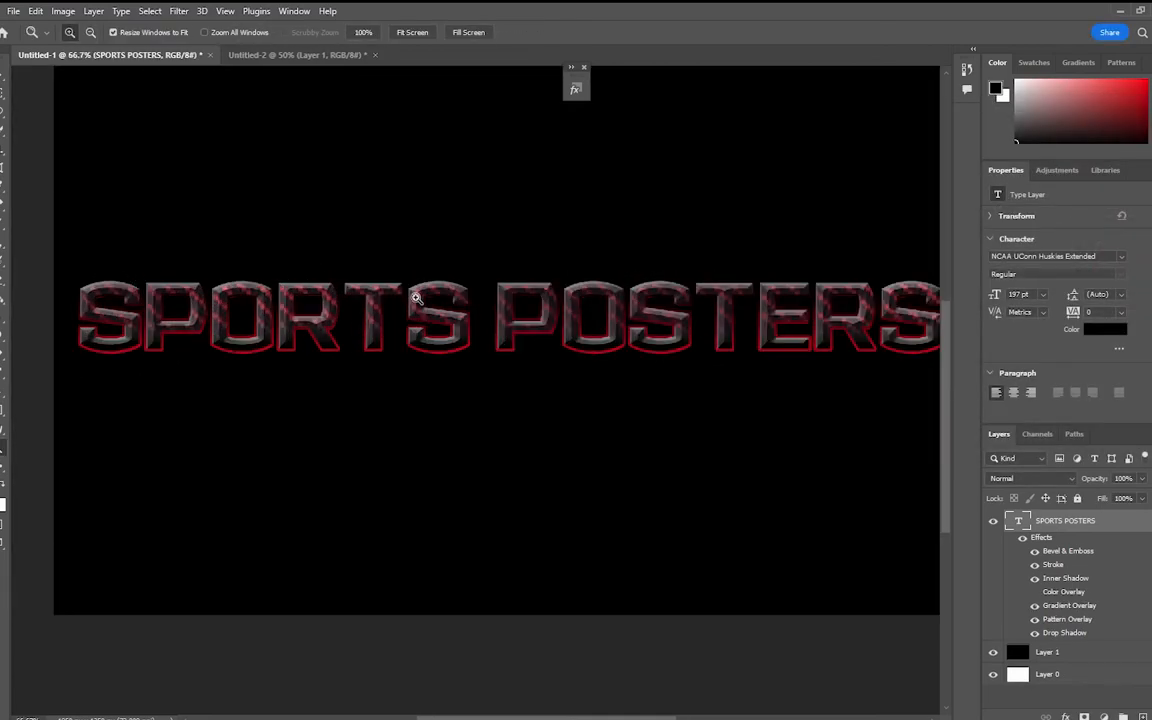
left_click(92, 36)
left_click(415, 247)
left_click(68, 34)
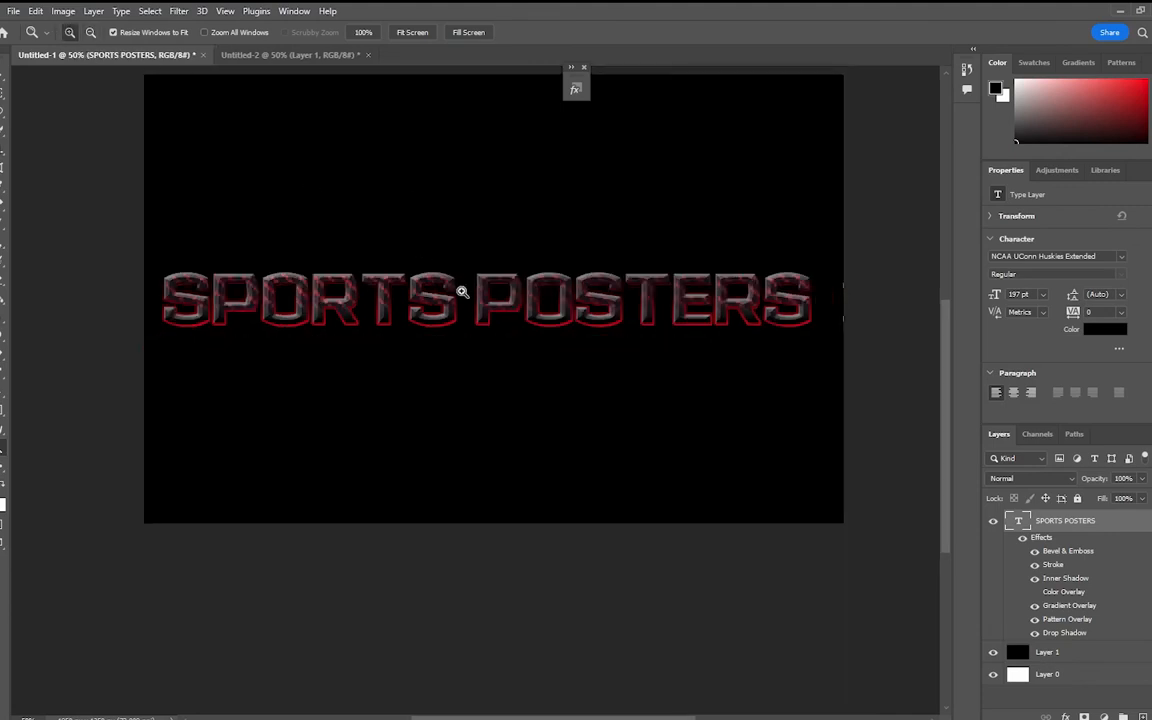
left_click(461, 294)
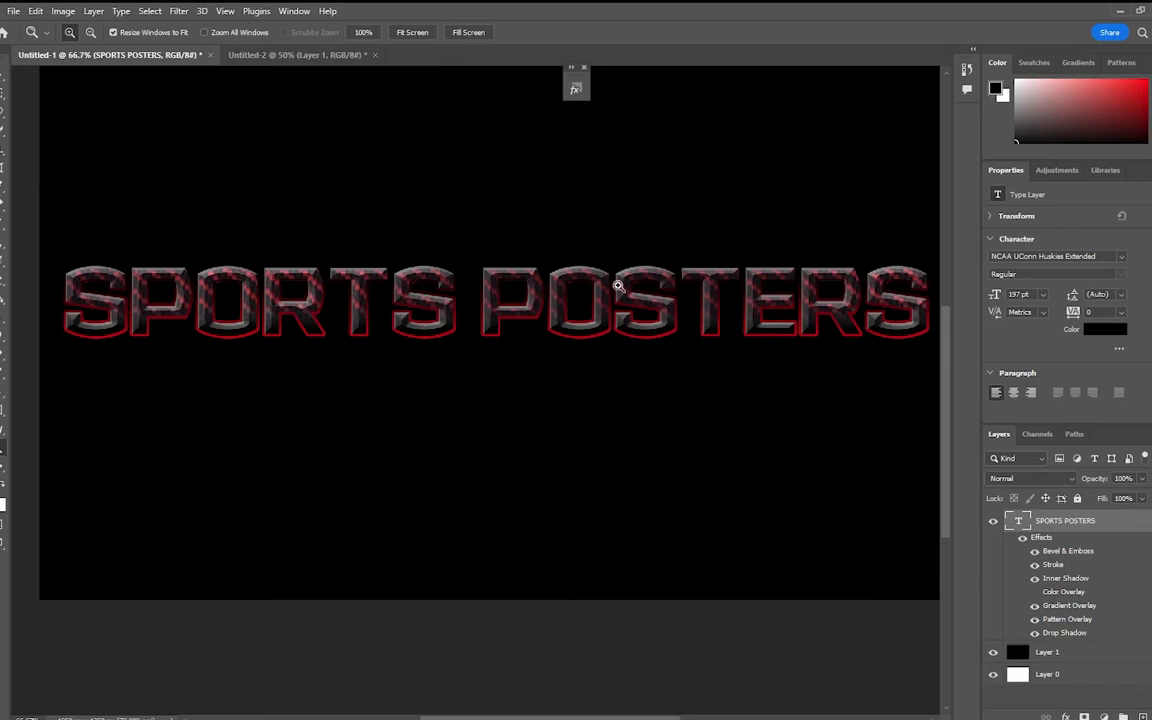
Save the SPORTS POSTERS layer effects as a new style preset under the suggested name, and leave the layer style settings.
double_click(1140, 528)
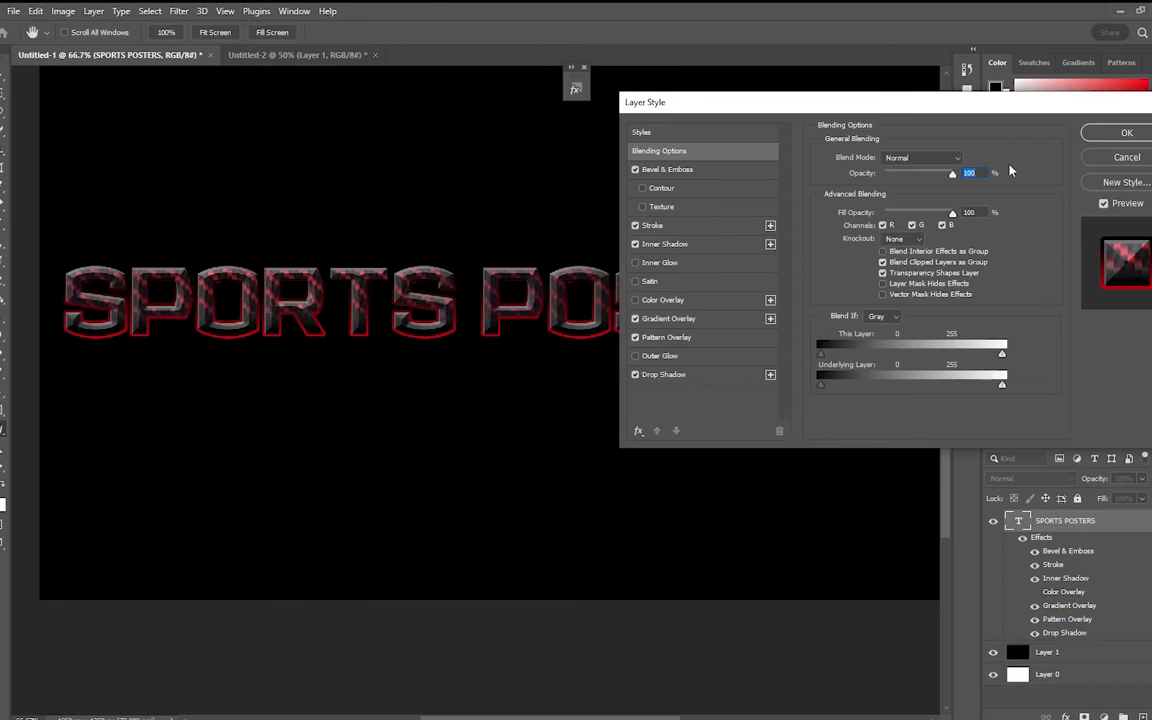
left_click(1097, 184)
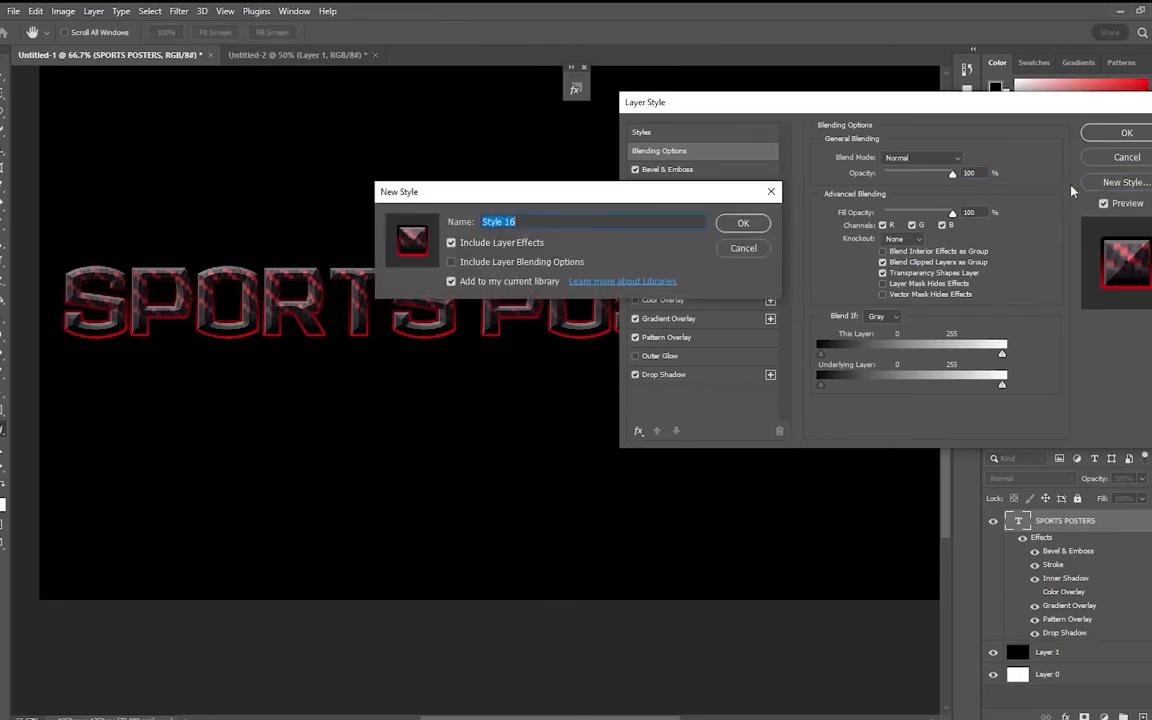
left_click(743, 249)
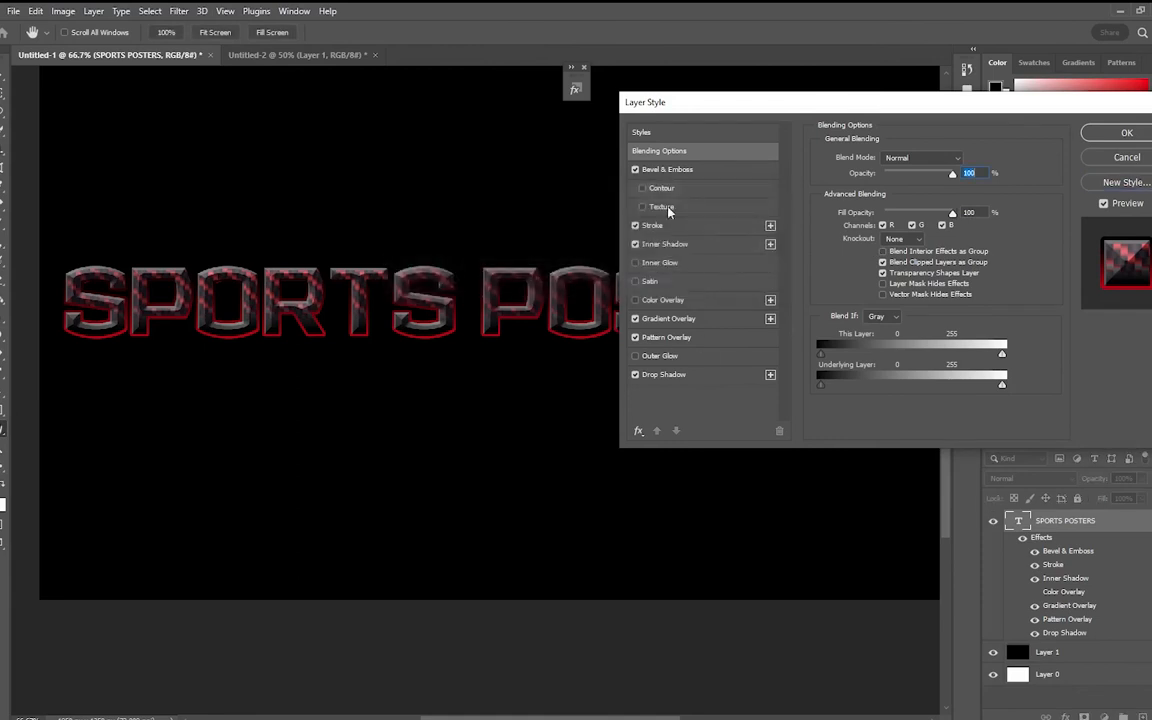
left_click(1137, 186)
left_click(730, 224)
left_click(1126, 164)
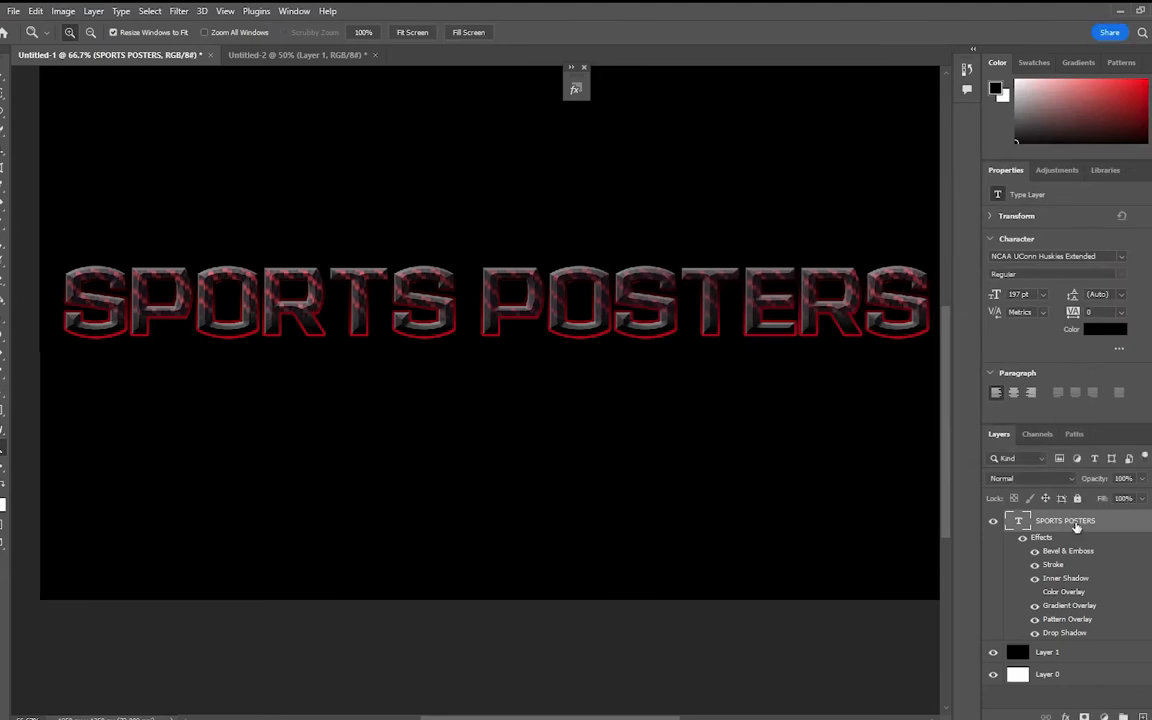
double_click(1124, 531)
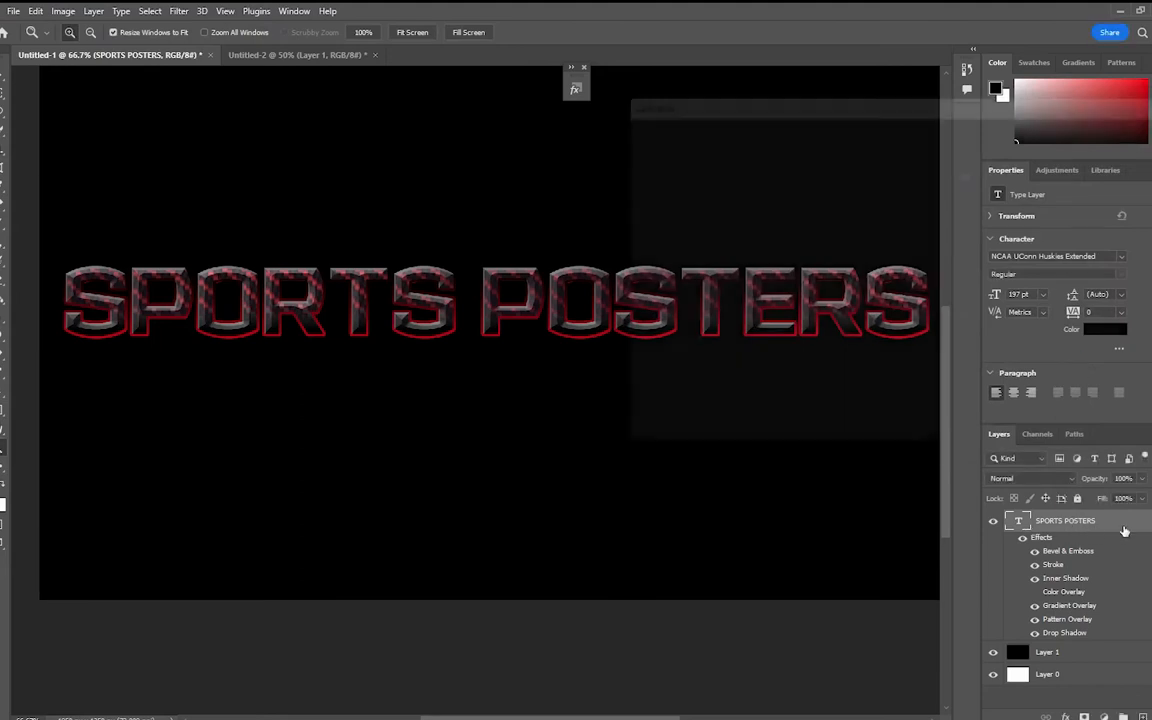
left_click(1098, 158)
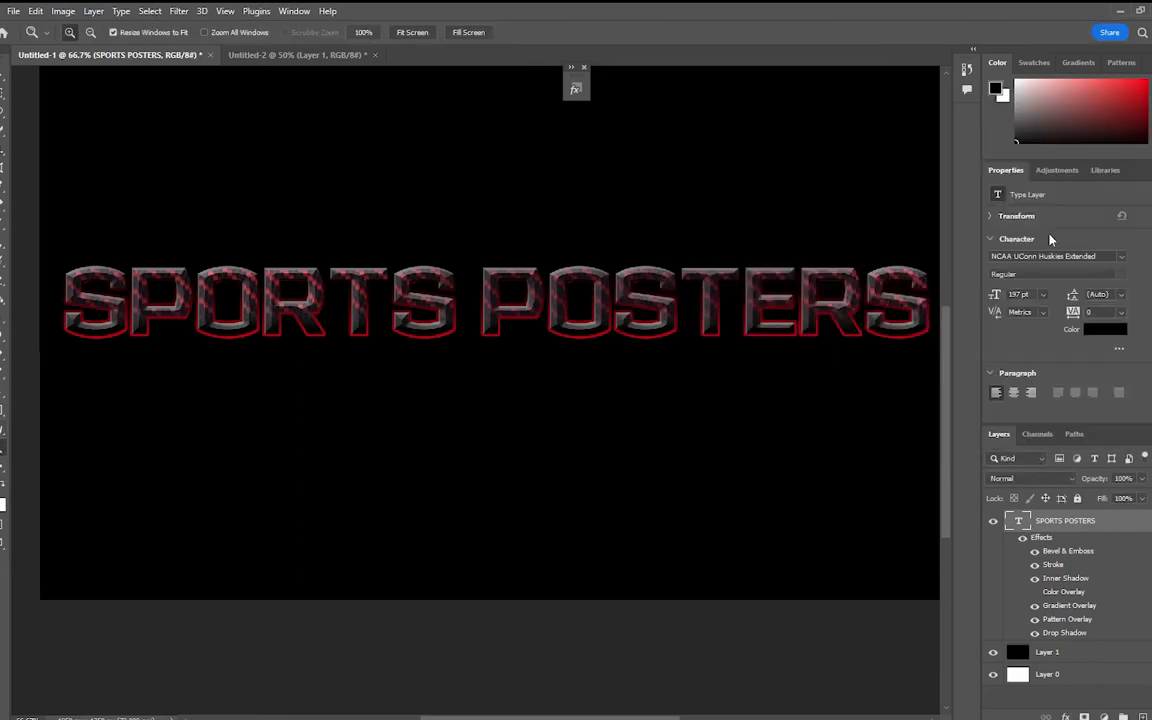
Remove all effects from the SPORTS POSTERS text by applying the empty style from the Basics preset group.
left_click(290, 11)
left_click(288, 10)
left_click(294, 11)
left_click(355, 517)
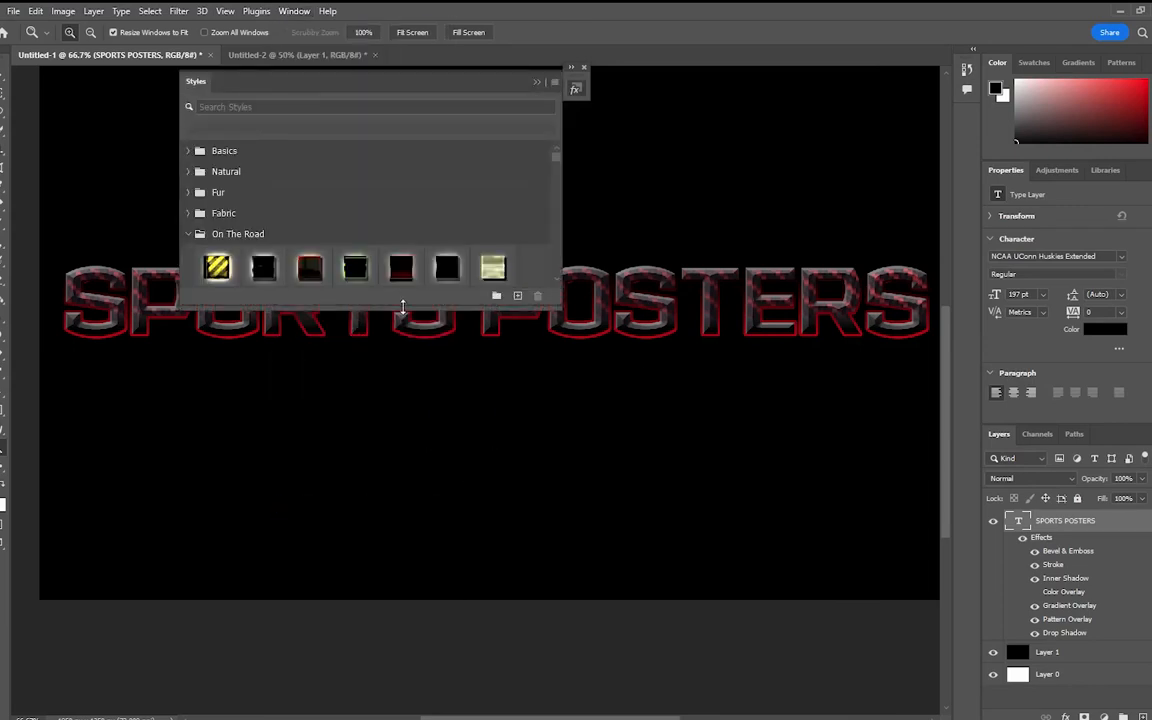
scroll(500, 213, "down", 10)
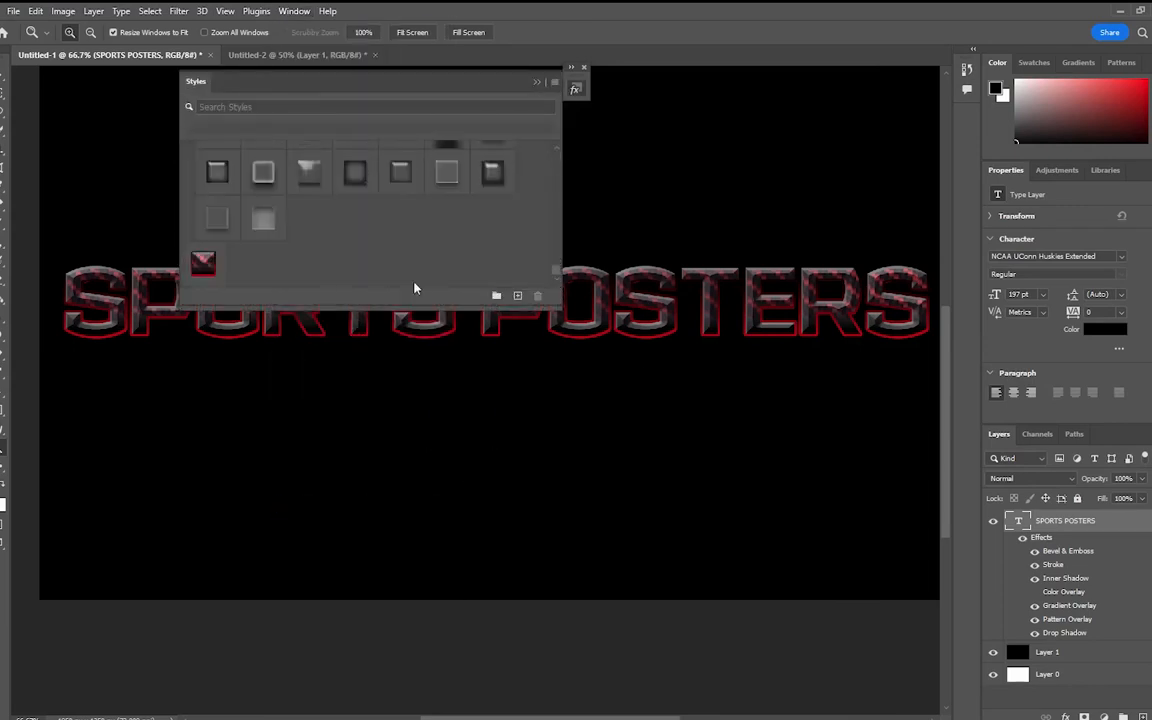
left_click_drag(556, 285, 557, 158)
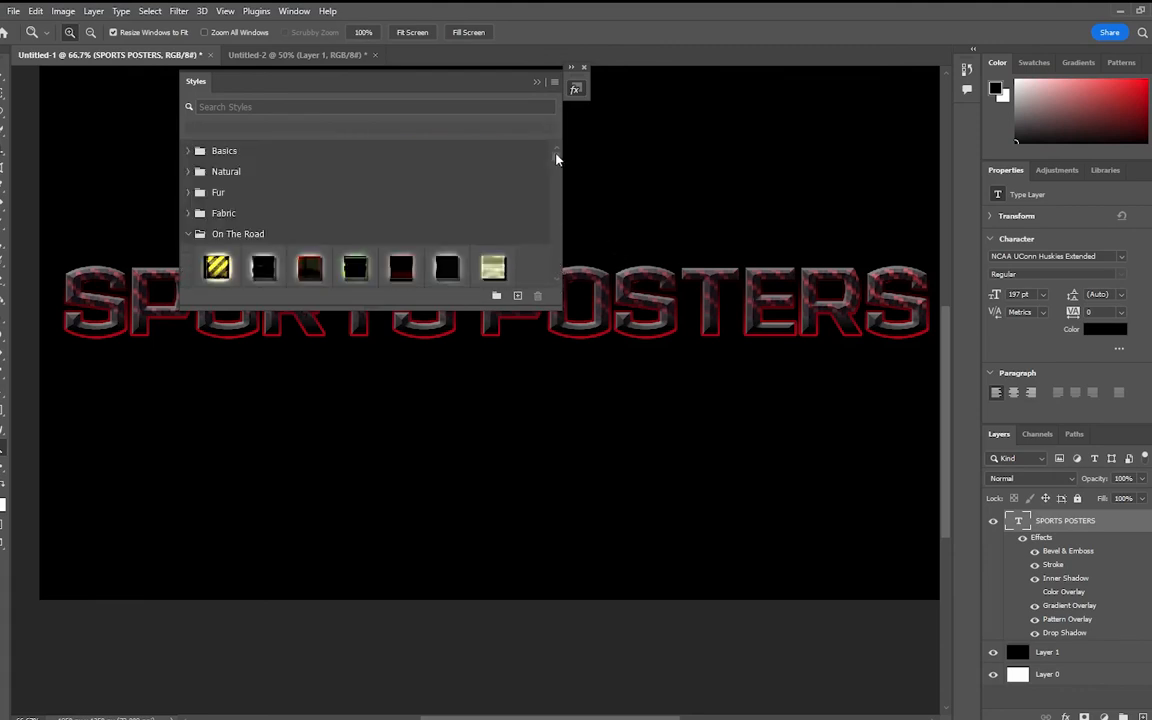
left_click(186, 150)
left_click(216, 186)
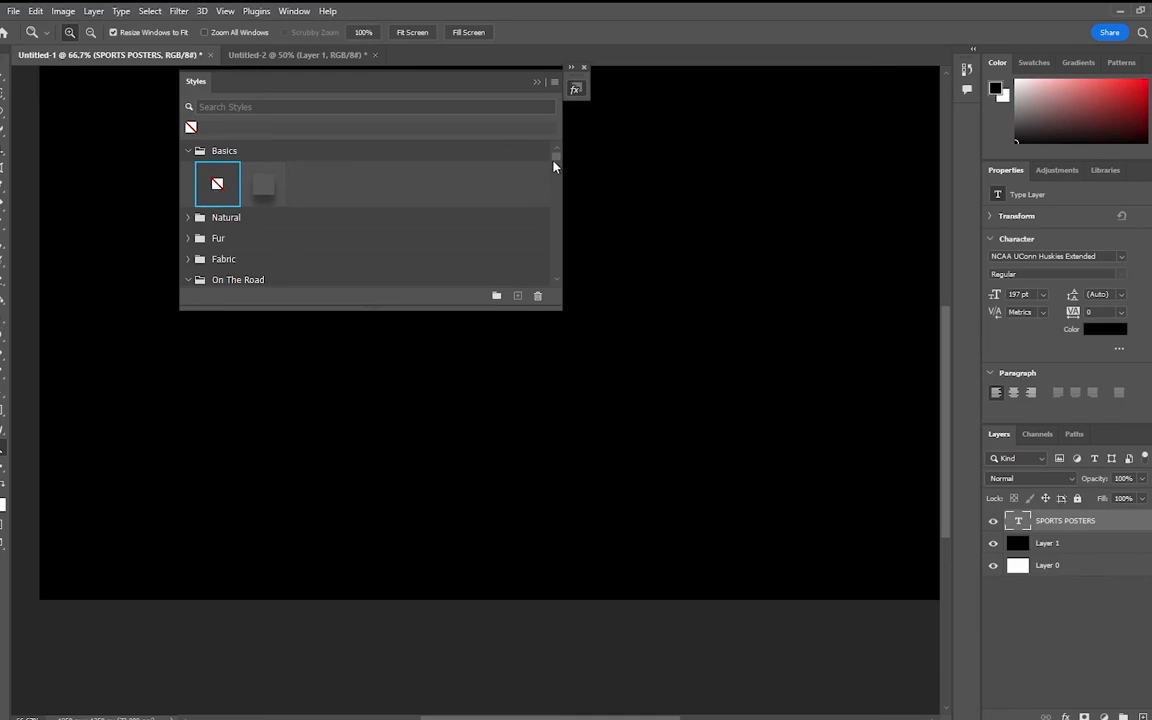
Try the newly saved red-and-black style on the text, and clear it again with the empty Basics style.
left_click_drag(555, 165, 552, 285)
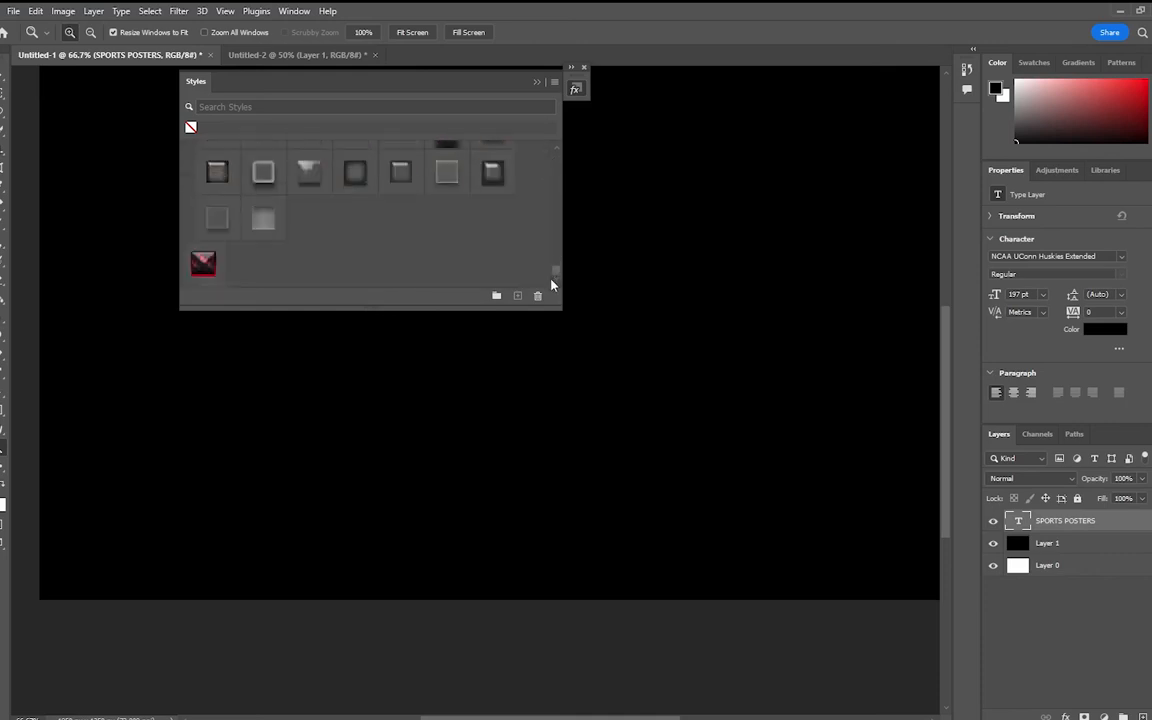
left_click(202, 266)
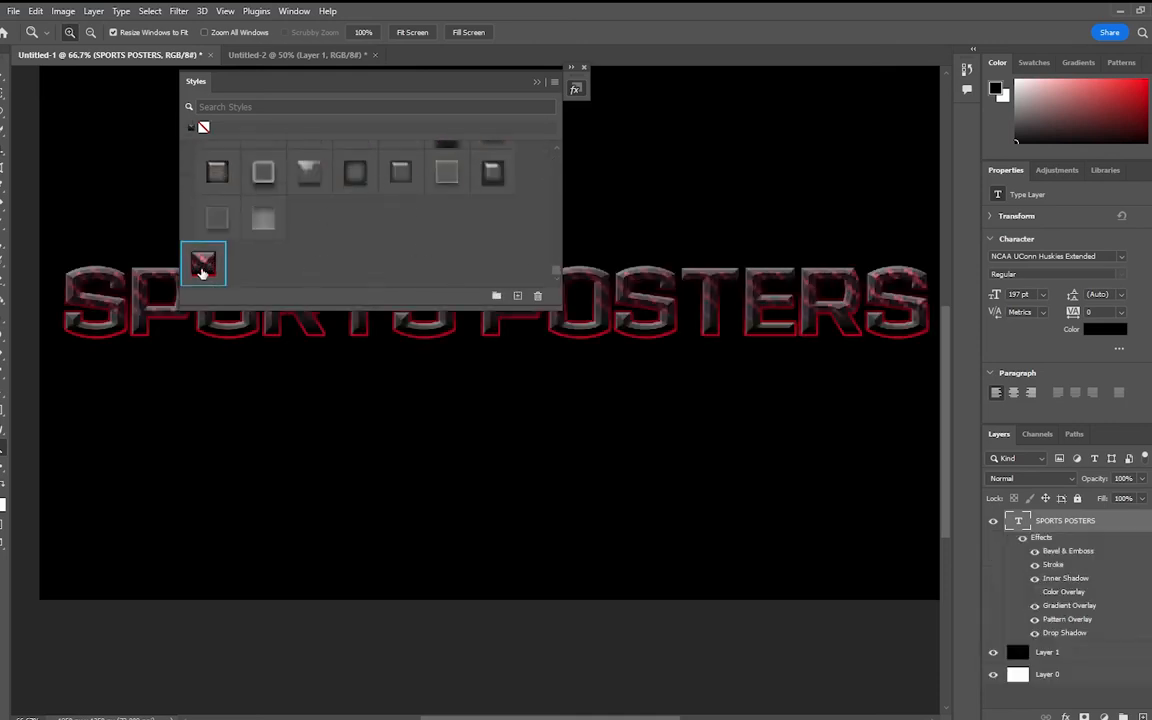
left_click_drag(556, 270, 558, 158)
left_click(217, 183)
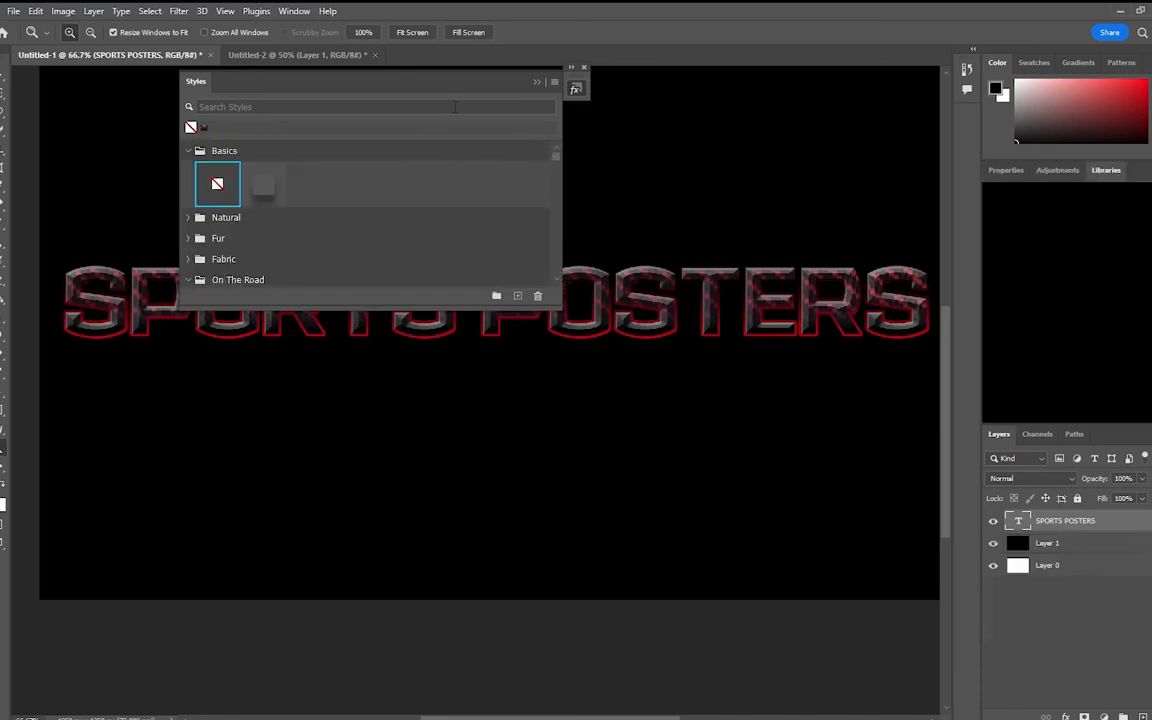
left_click(537, 81)
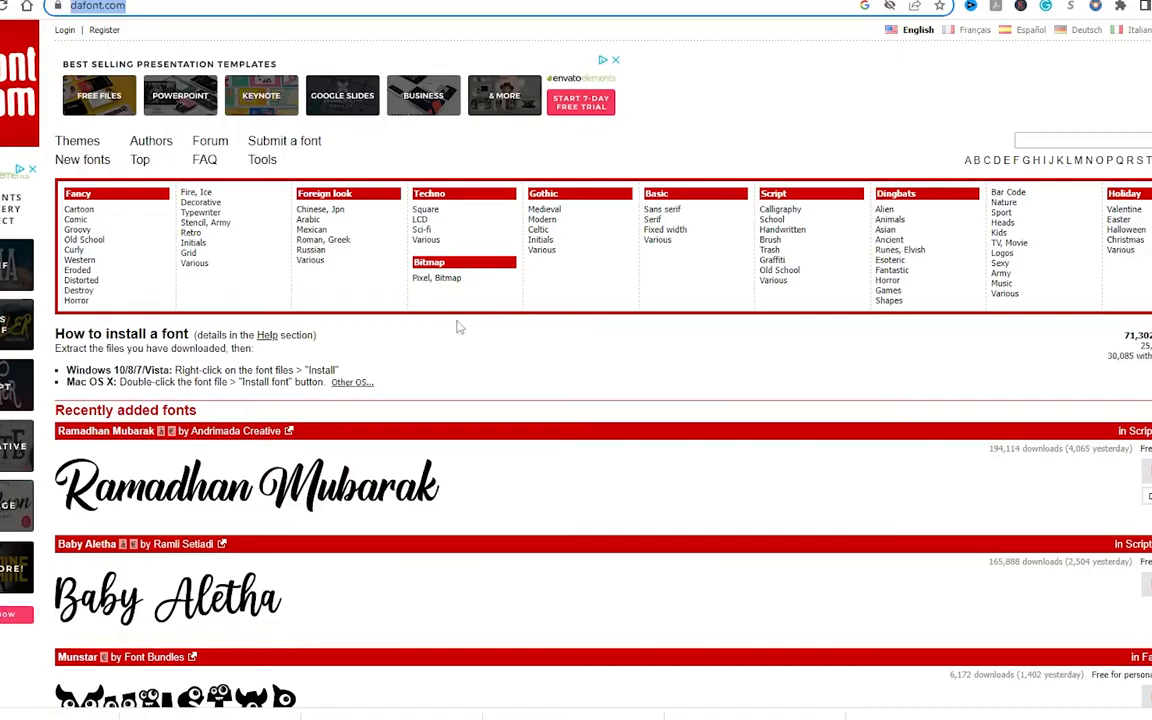
On dafont.com in the browser, look through the Destroy category and the first page of Horror fonts.
left_click(100, 293)
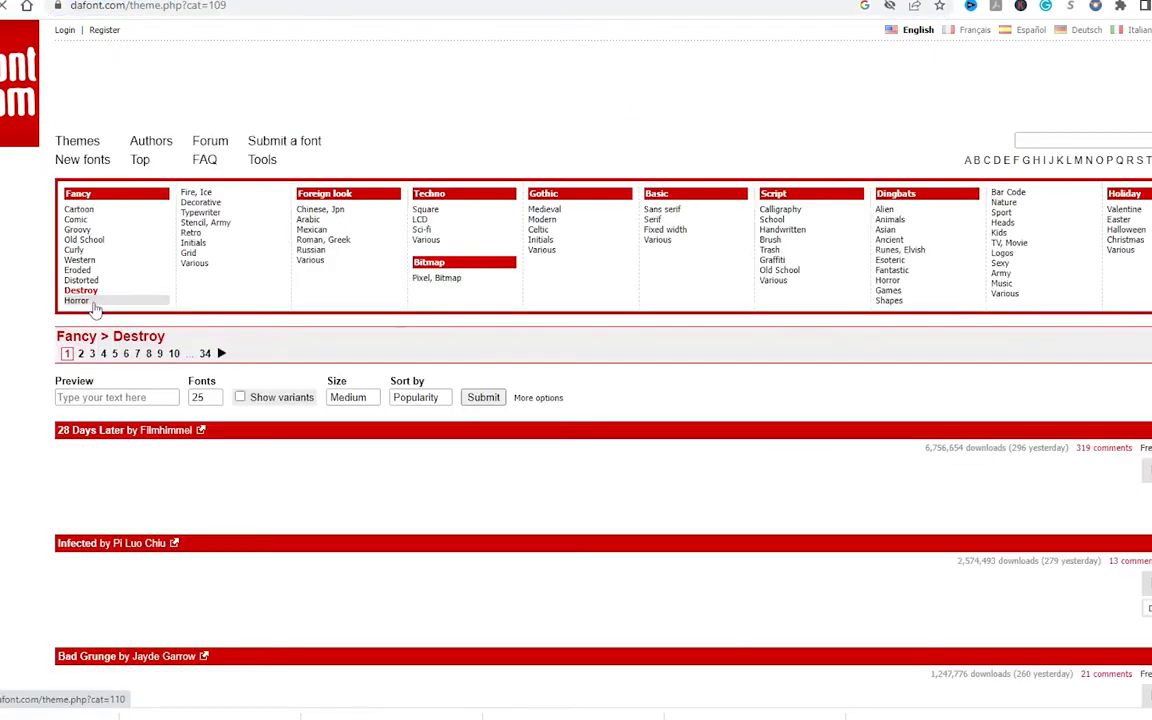
scroll(100, 308, "down", 3)
scroll(100, 308, "up", 3)
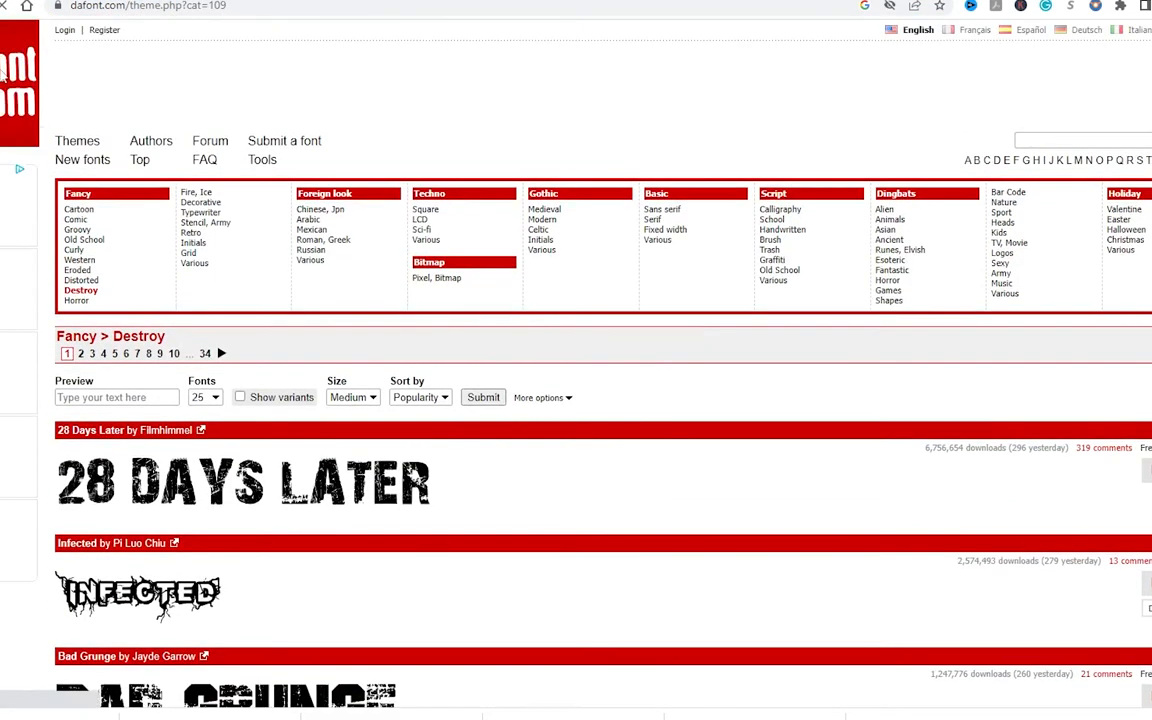
left_click(78, 301)
scroll(120, 350, "down", 5)
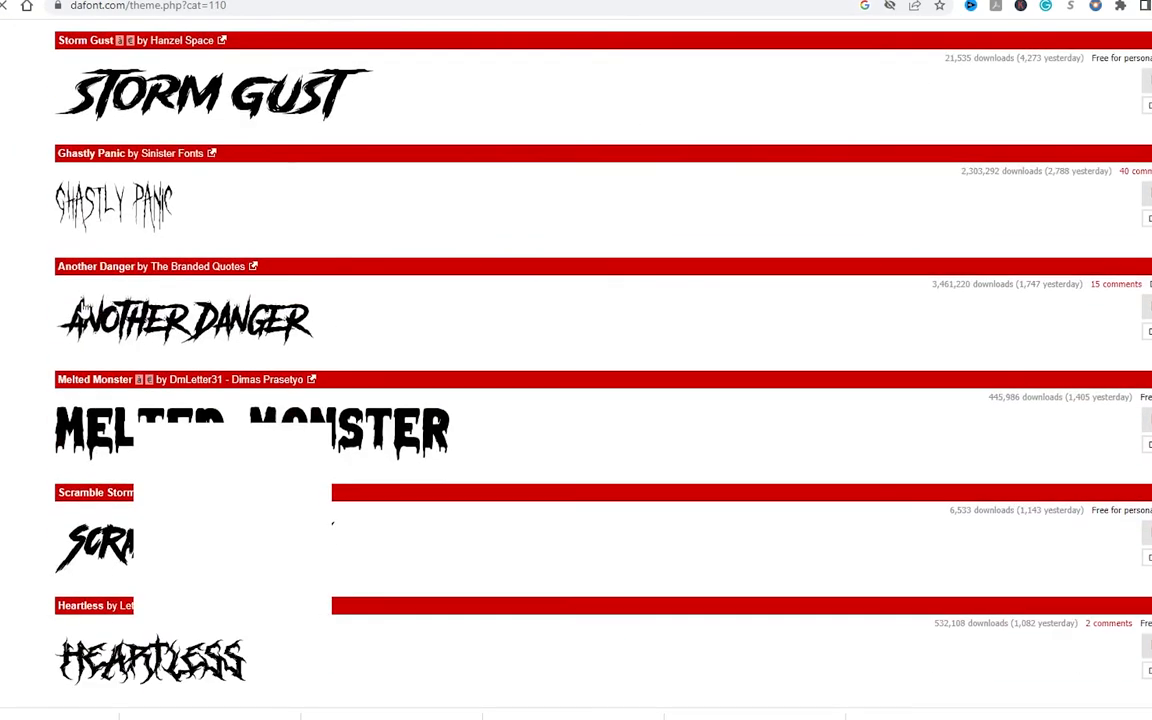
scroll(152, 378, "down", 8)
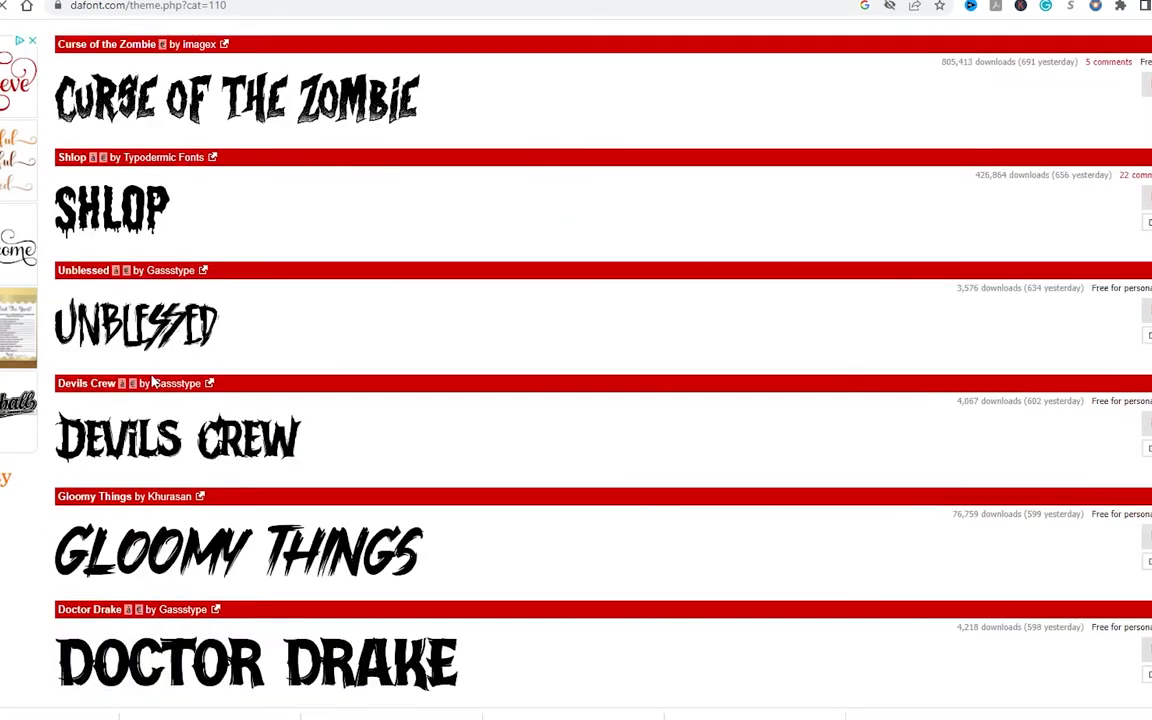
scroll(152, 380, "down", 8)
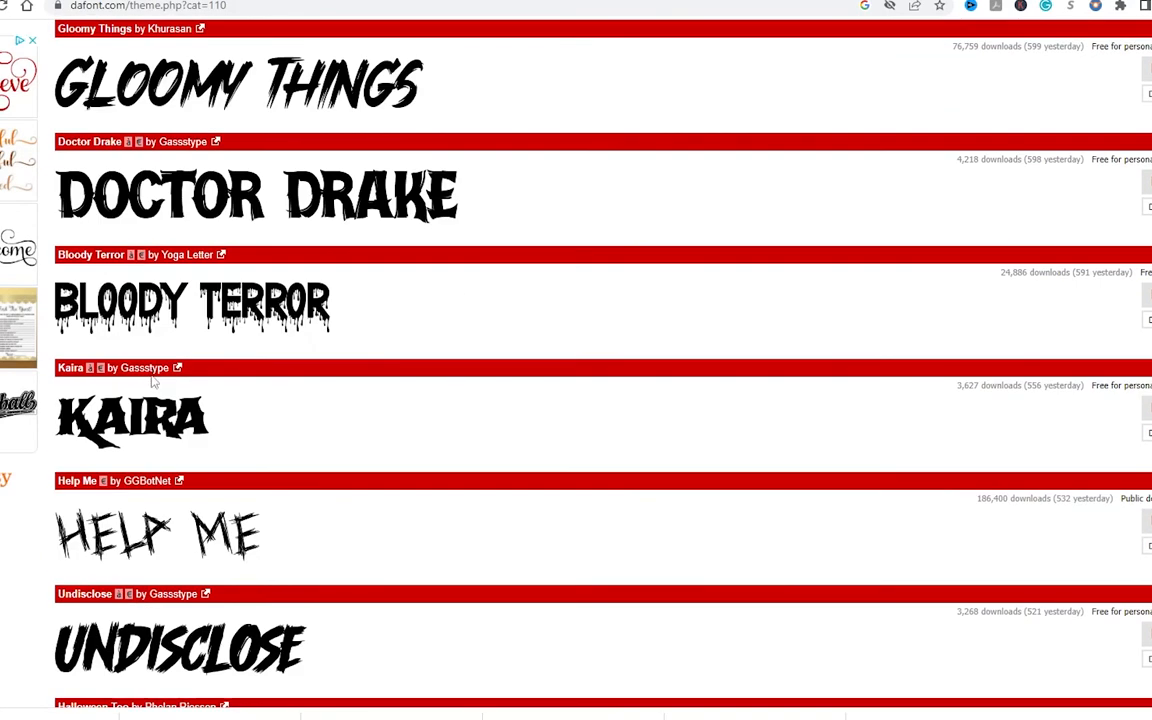
scroll(152, 380, "down", 3)
scroll(415, 393, "down", 4)
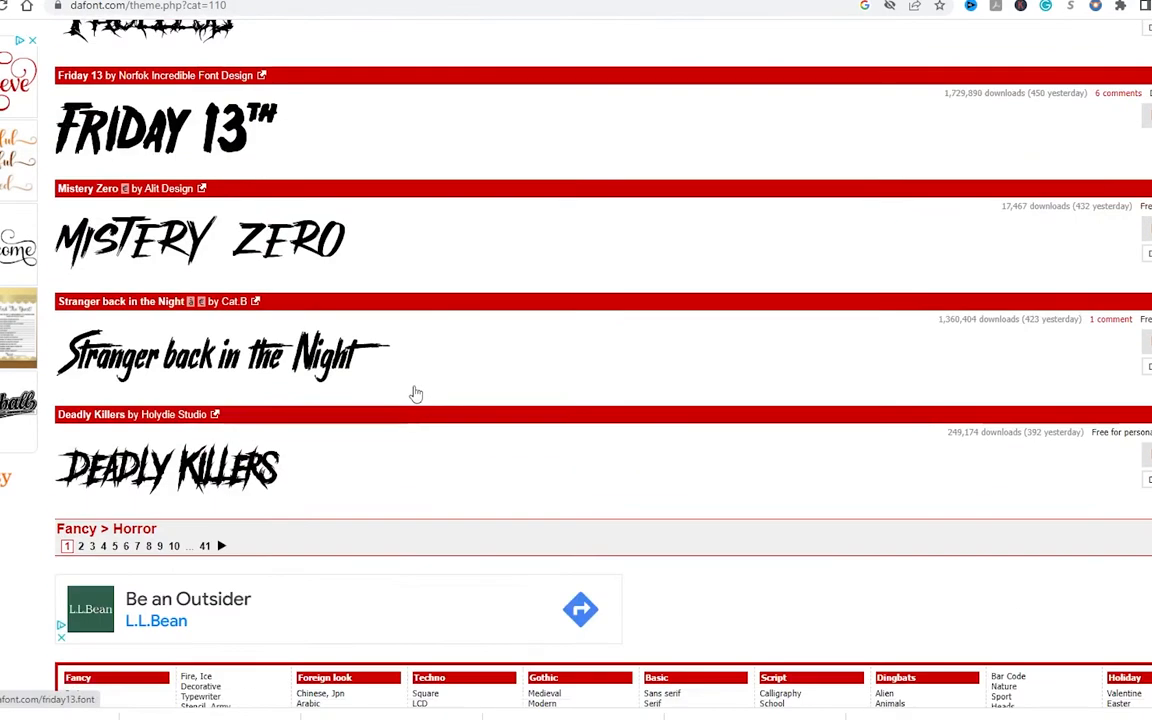
Find the Green Fuz font on page 2 of the Horror category and download it.
left_click(221, 379)
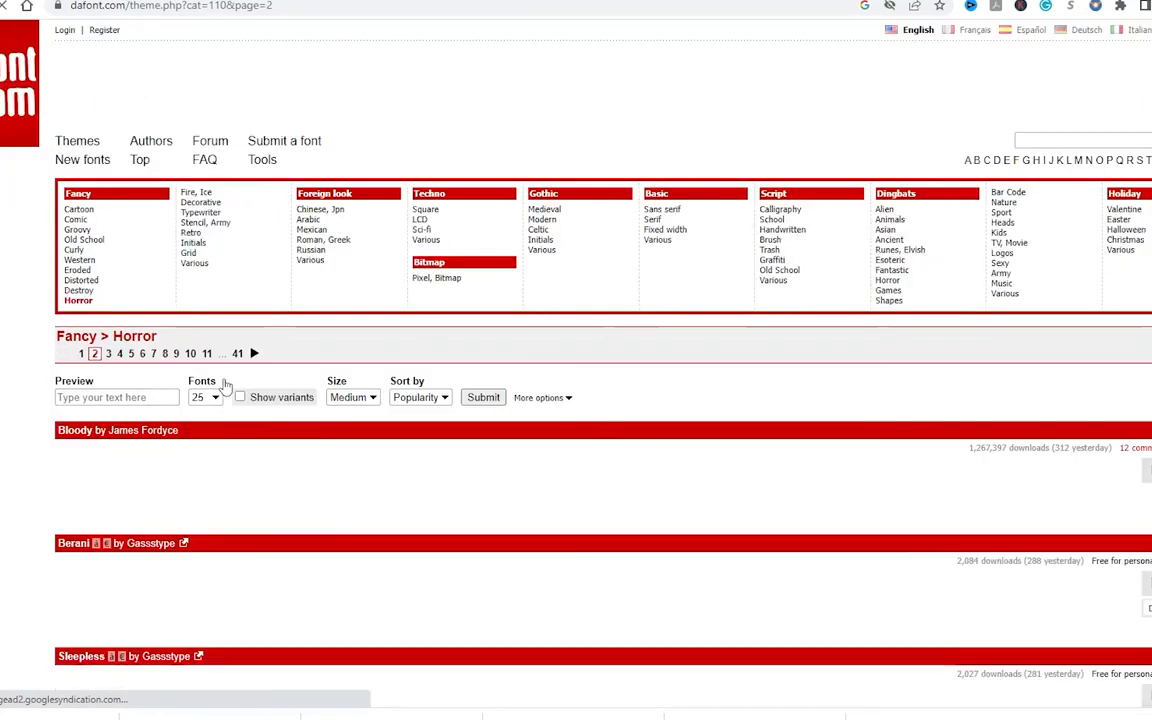
scroll(226, 385, "down", 9)
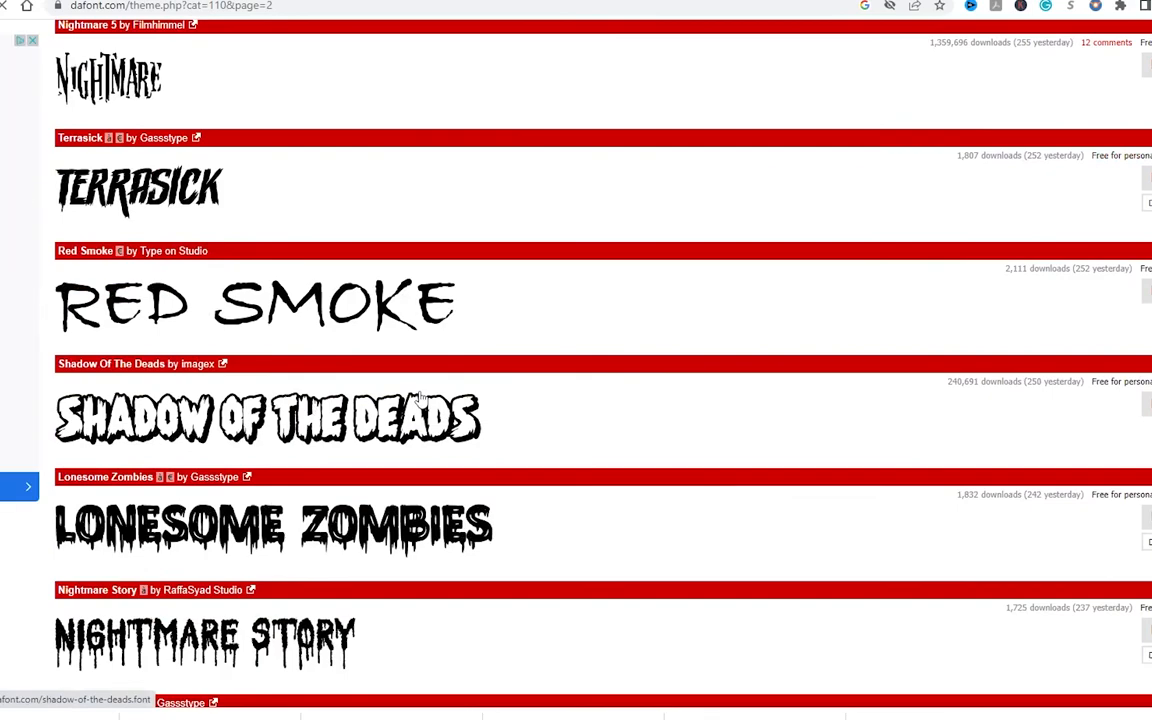
scroll(421, 397, "down", 9)
scroll(421, 397, "down", 2)
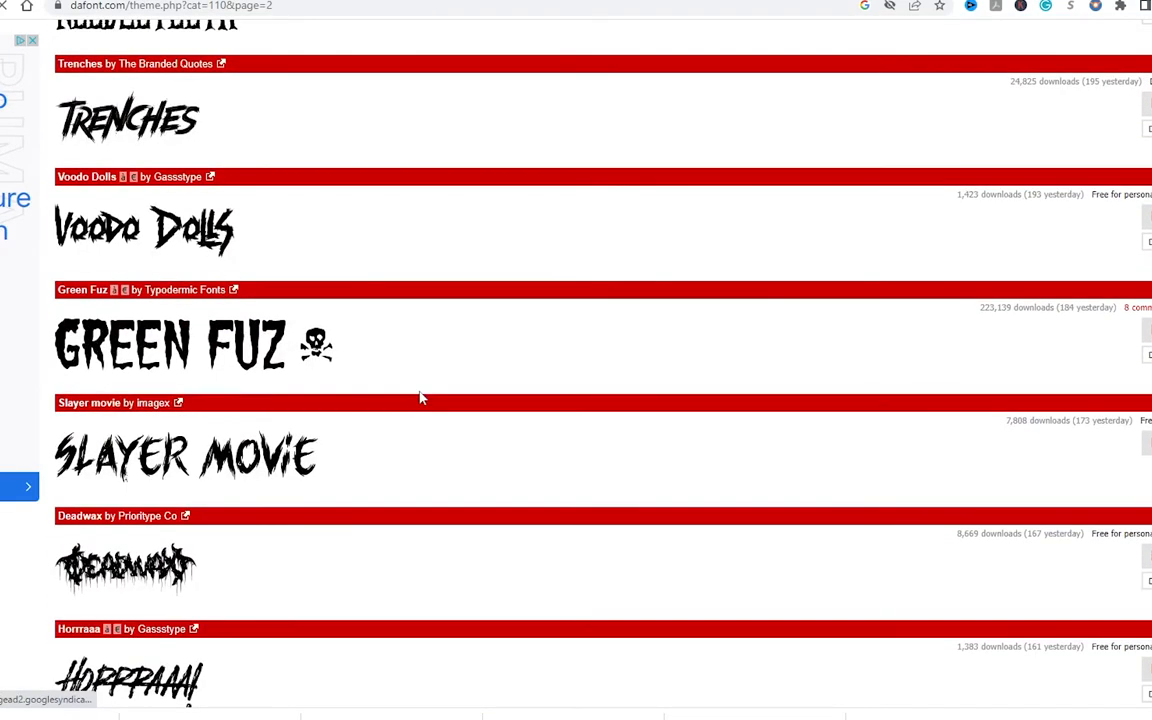
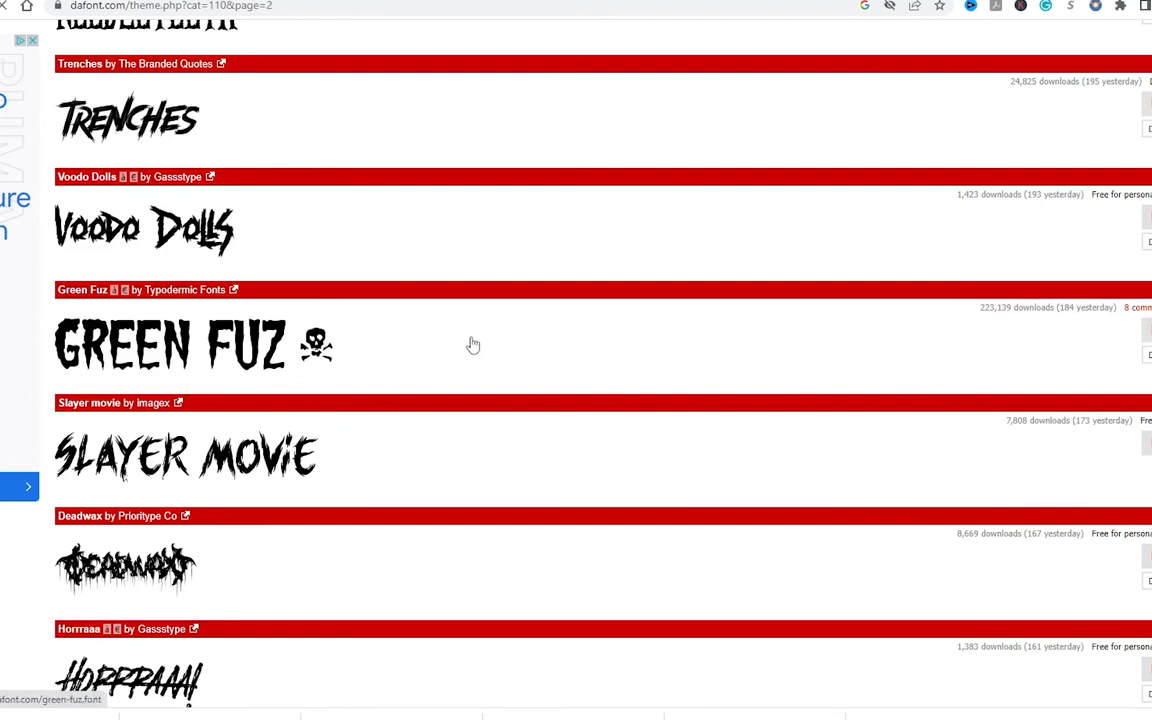
Show the Green Fuz download in its folder and open green_fuz.zip with WinRAR, dismissing the licence reminder.
left_click(101, 718)
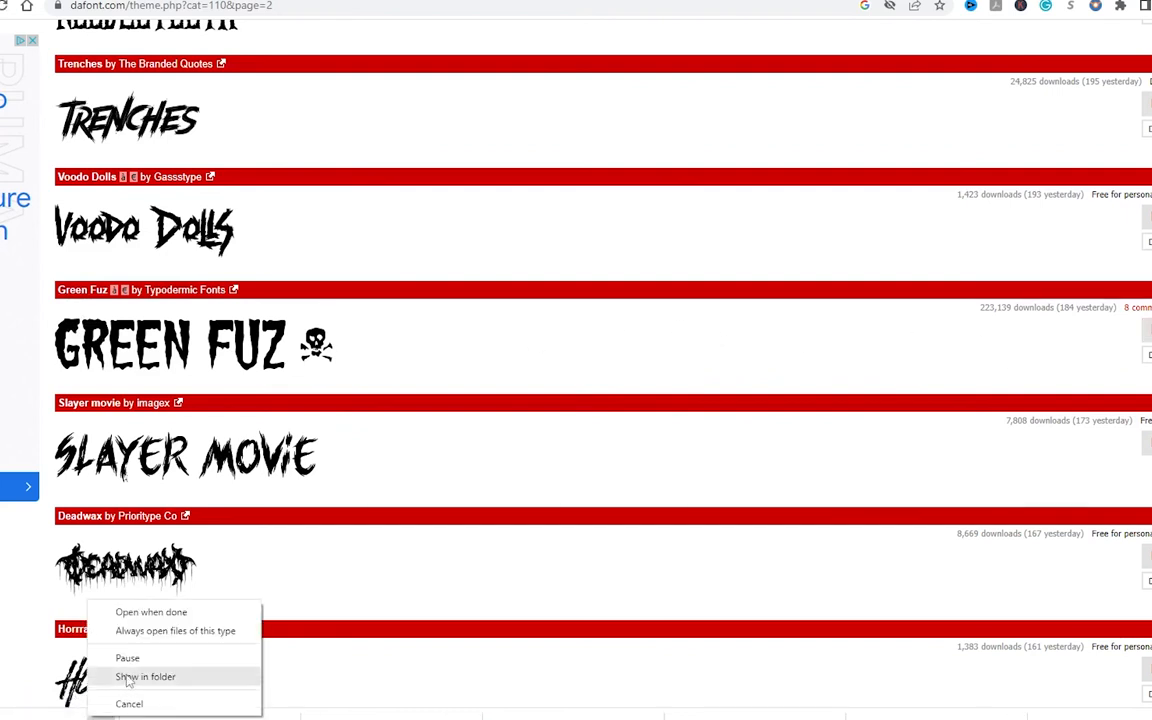
left_click(127, 678)
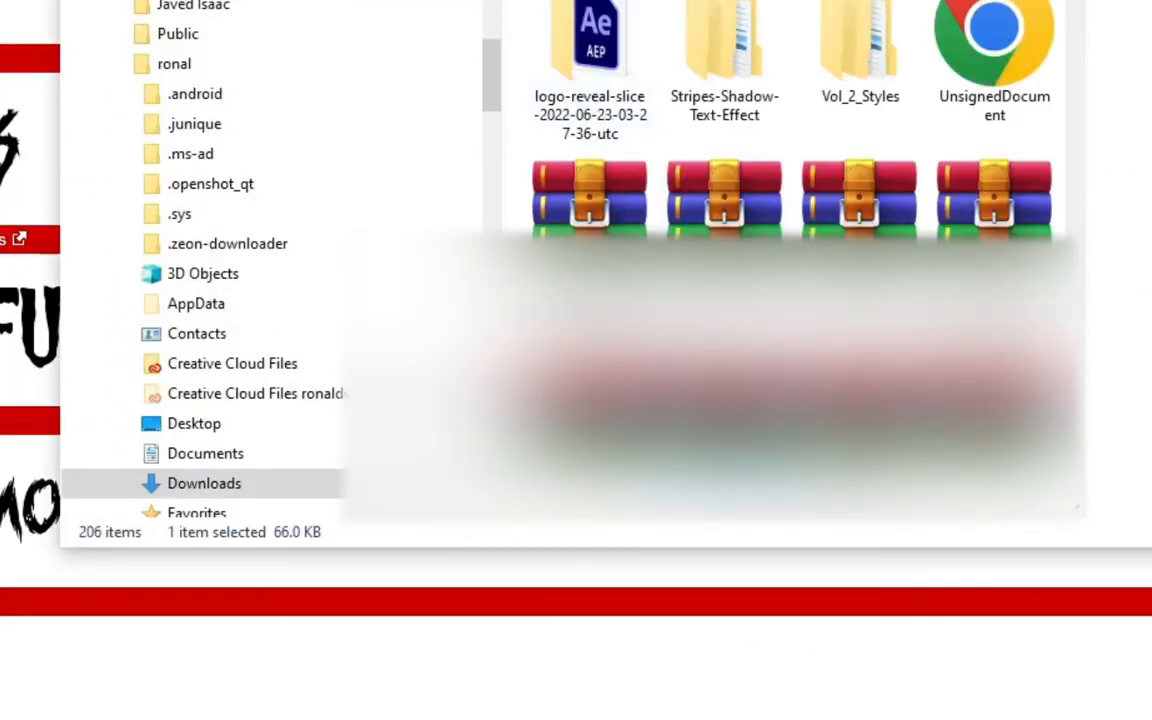
double_click(735, 410)
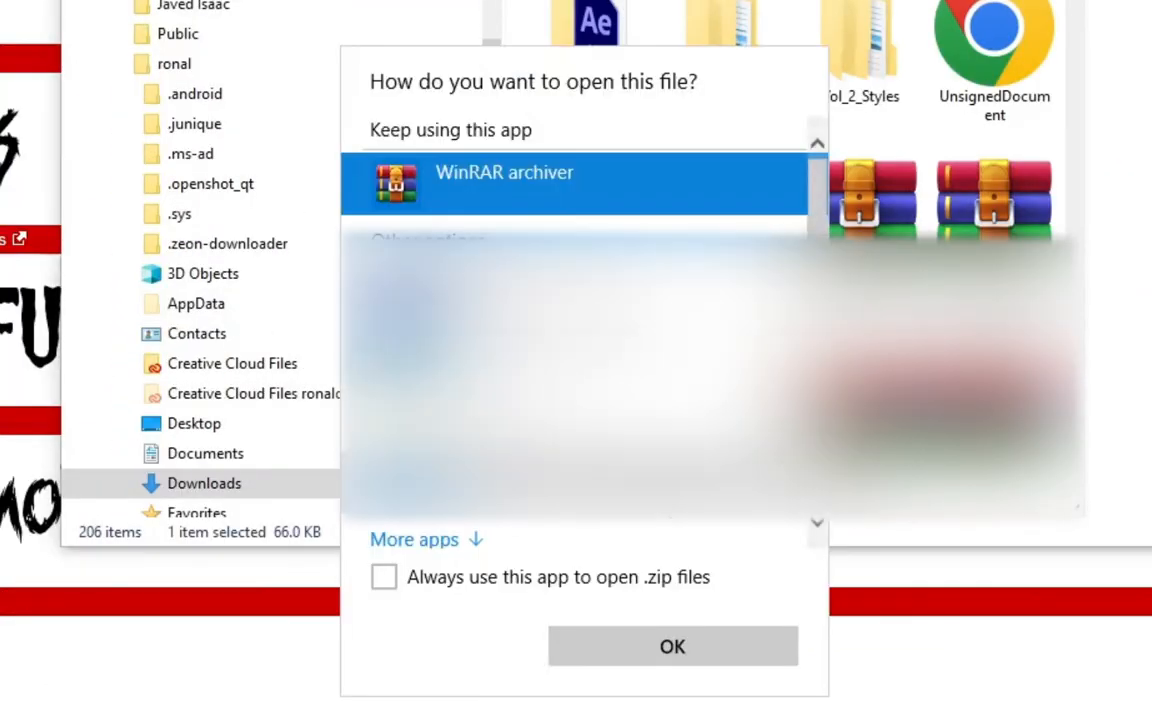
left_click(672, 650)
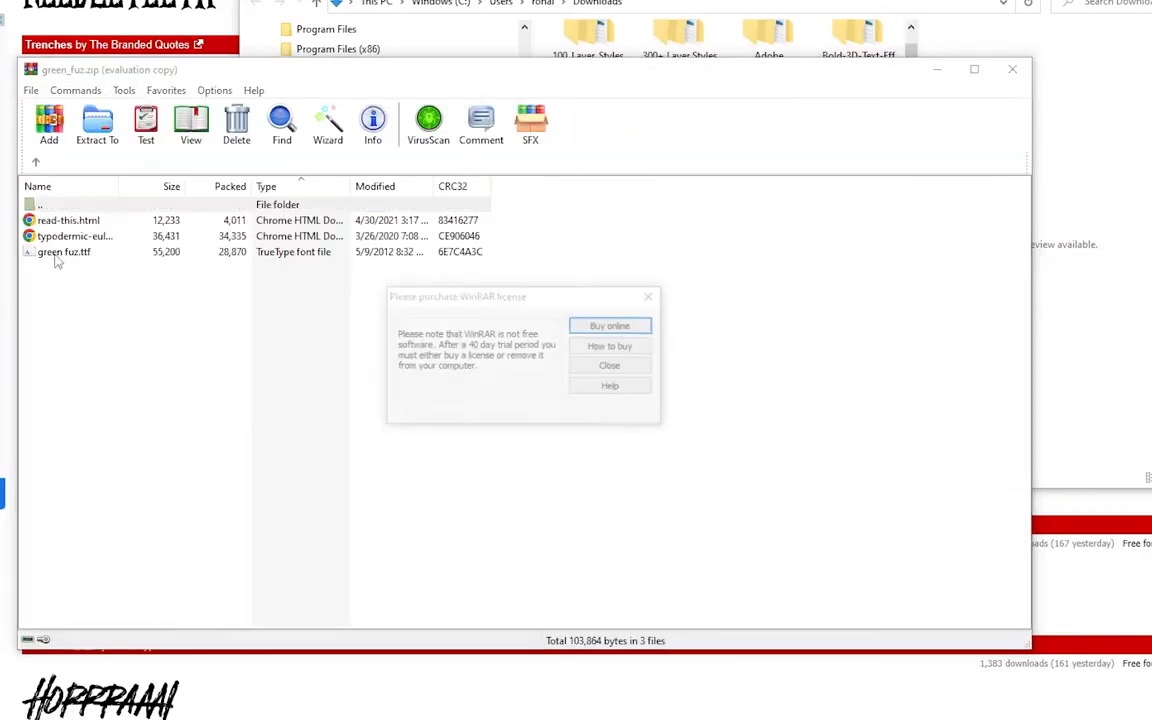
left_click(608, 366)
Open green fuz.ttf from the archive, install the font and close its preview.
double_click(50, 254)
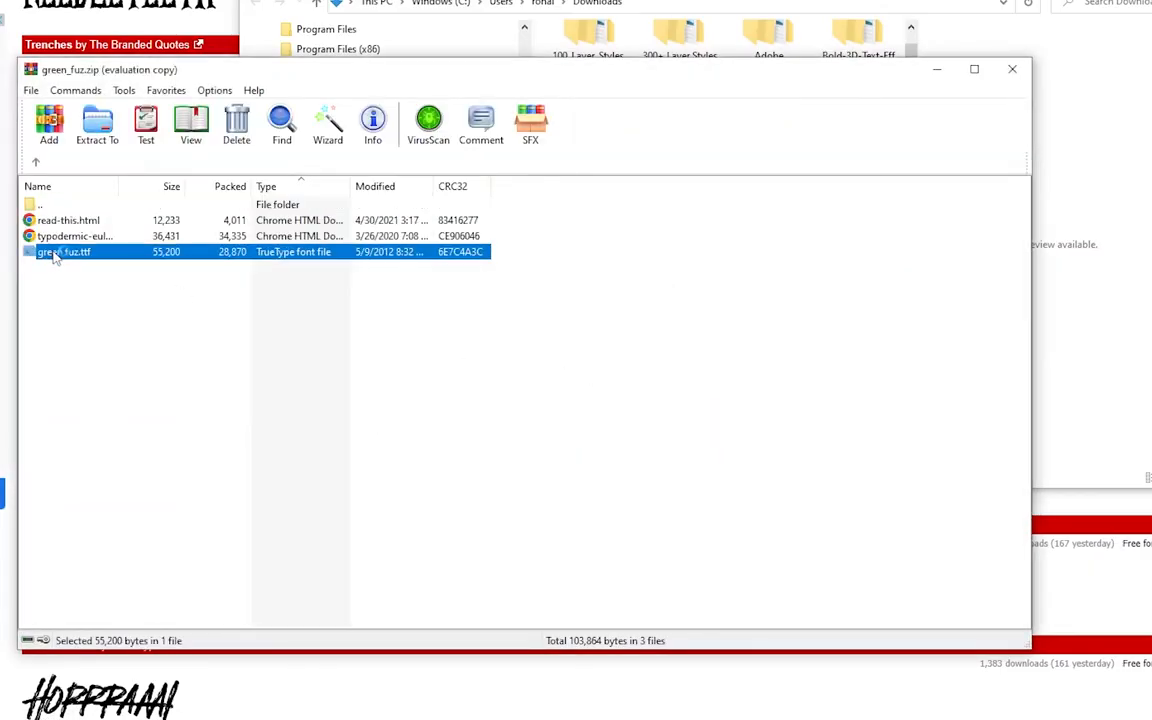
left_click(53, 70)
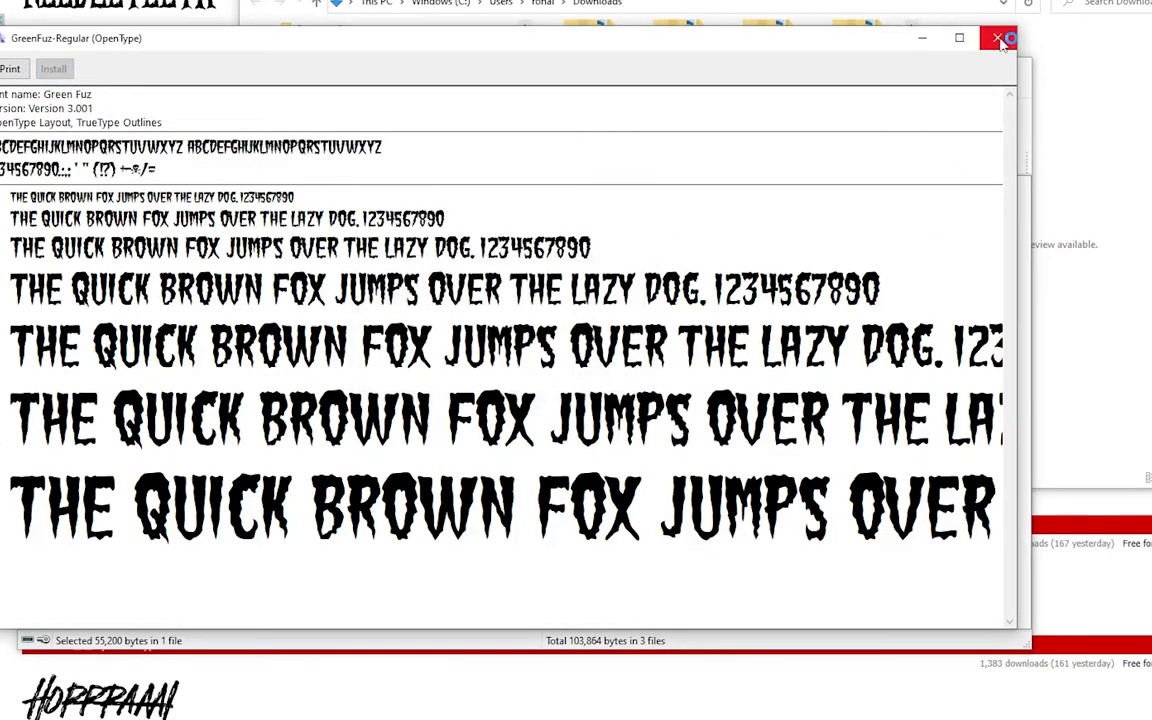
left_click(997, 38)
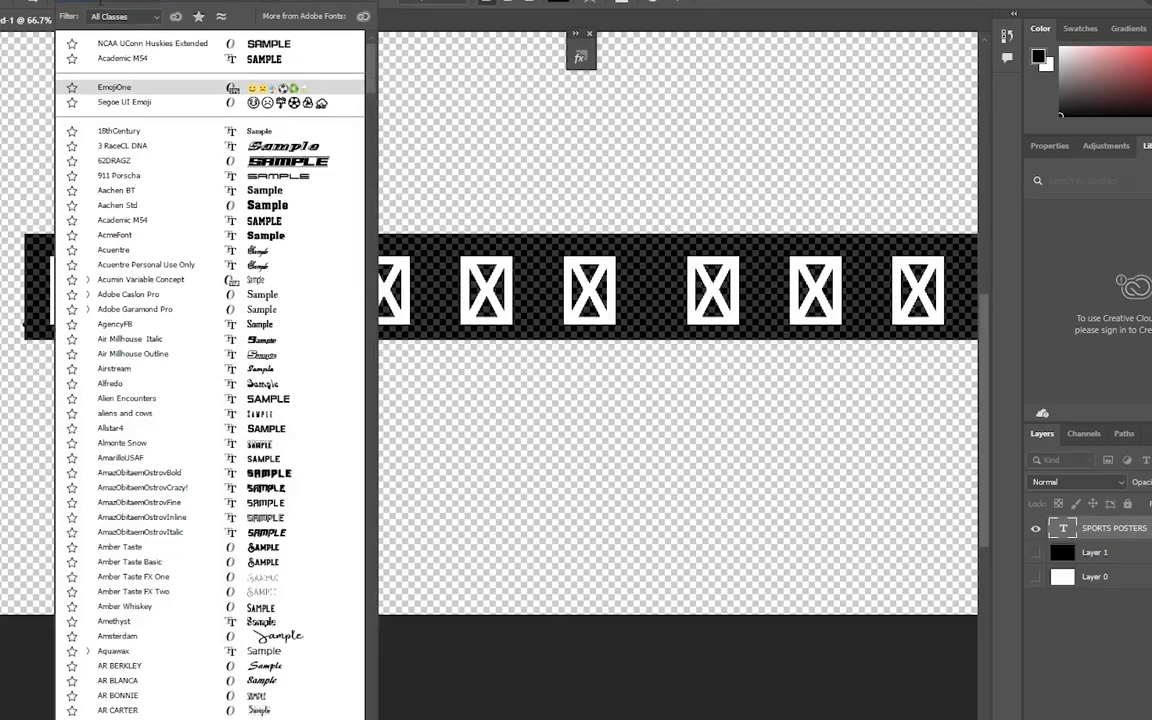
Back in Photoshop, set the SPORTS POSTERS text's font to Green Fuz Regular and enlarge the text.
type("gre")
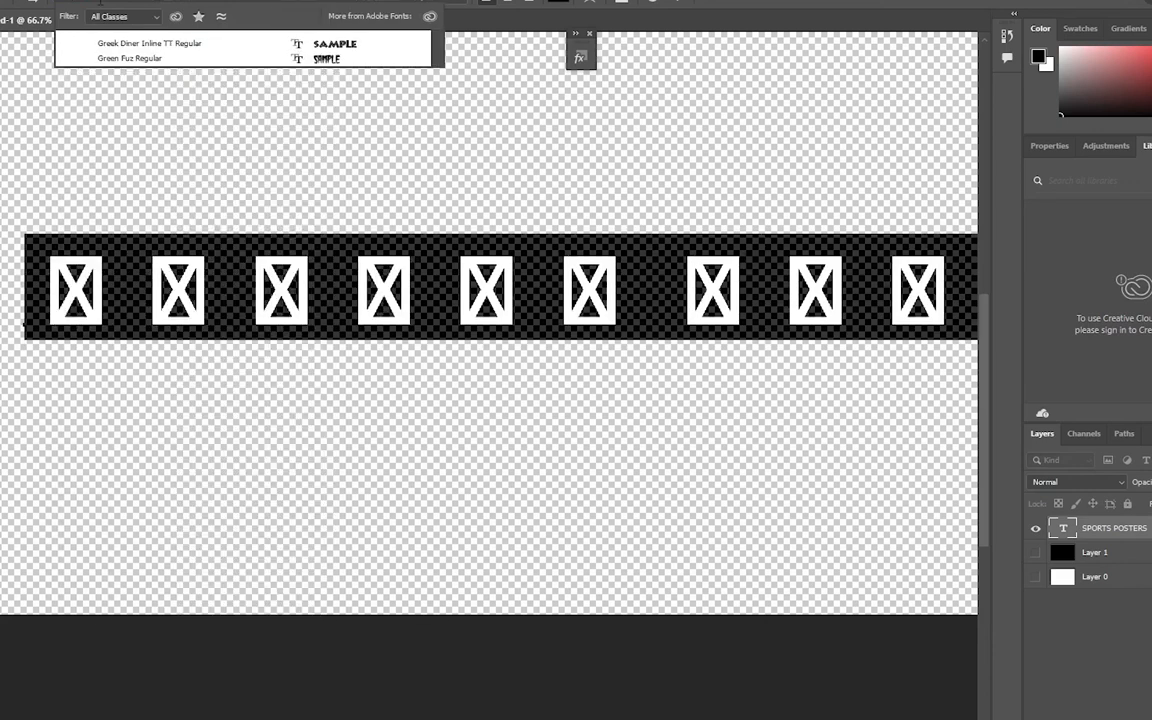
key("Down")
key("Down")
key("Return")
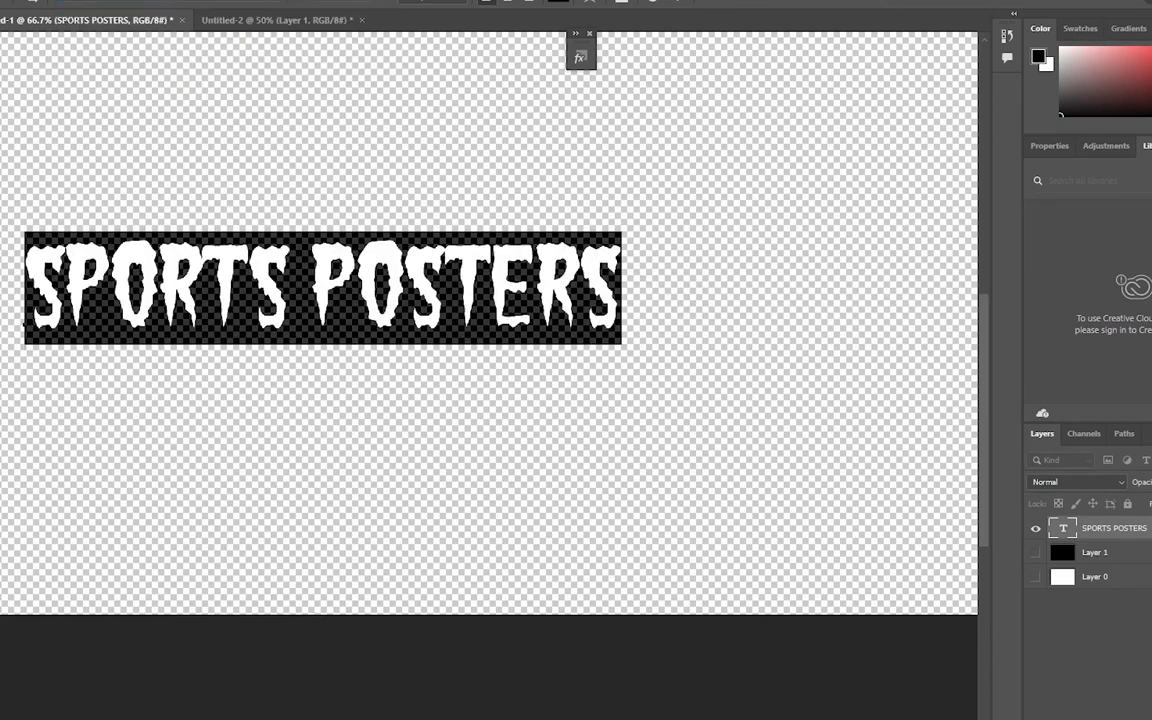
left_click_drag(306, 4, 376, 17)
With the black Layer 1 shown, recolour the text white (ffffff) and move it slightly right and down.
left_click(1036, 552)
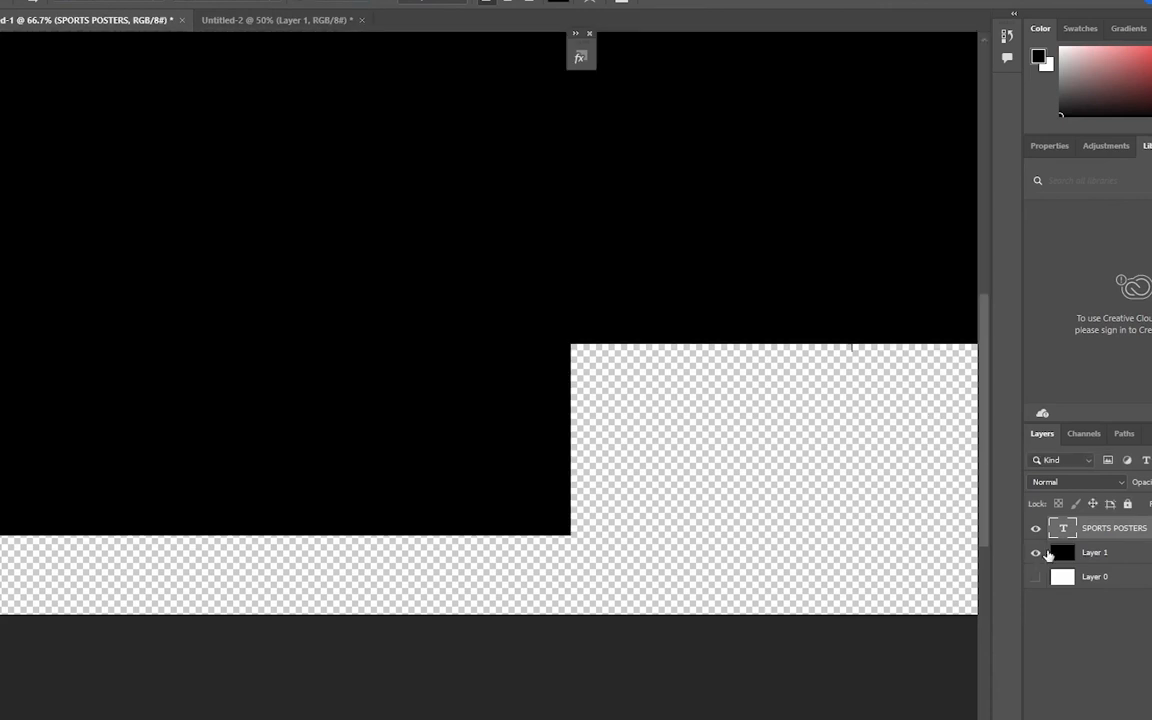
left_click_drag(879, 260, 180, 177)
left_click(558, 3)
type("ffffff")
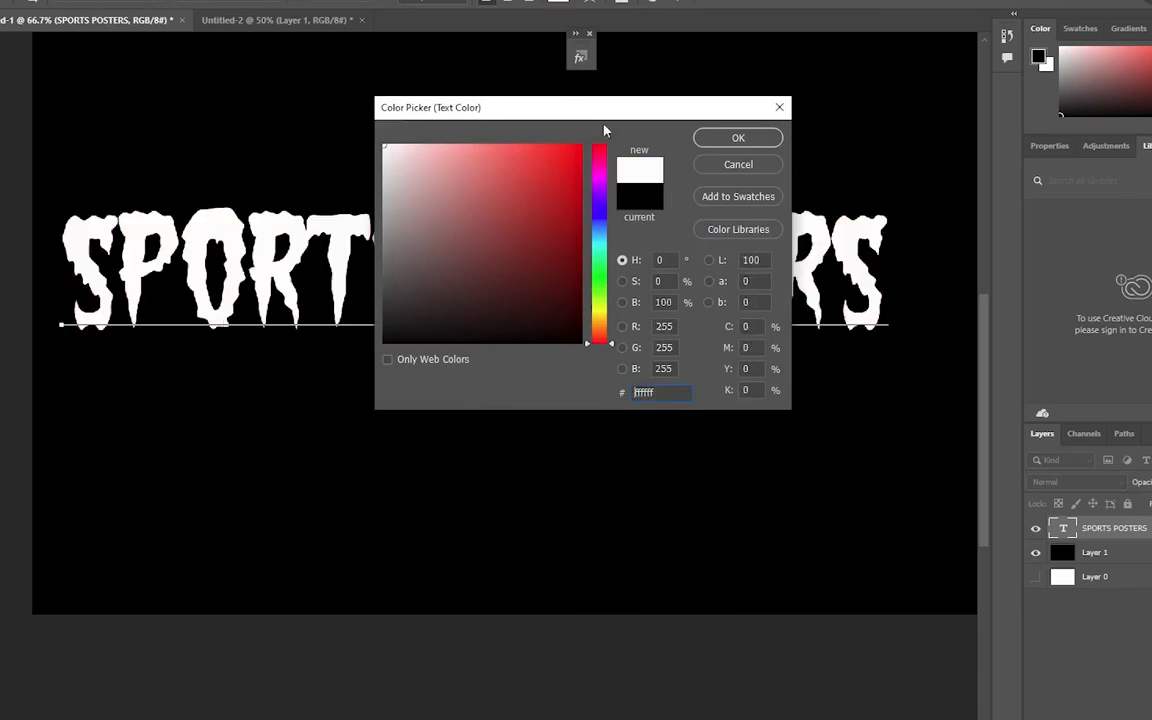
left_click(739, 136)
left_click(0, 38)
left_click_drag(176, 269, 215, 280)
Bring up the style presets, make their window taller and move it away from the start of the text.
left_click(586, 57)
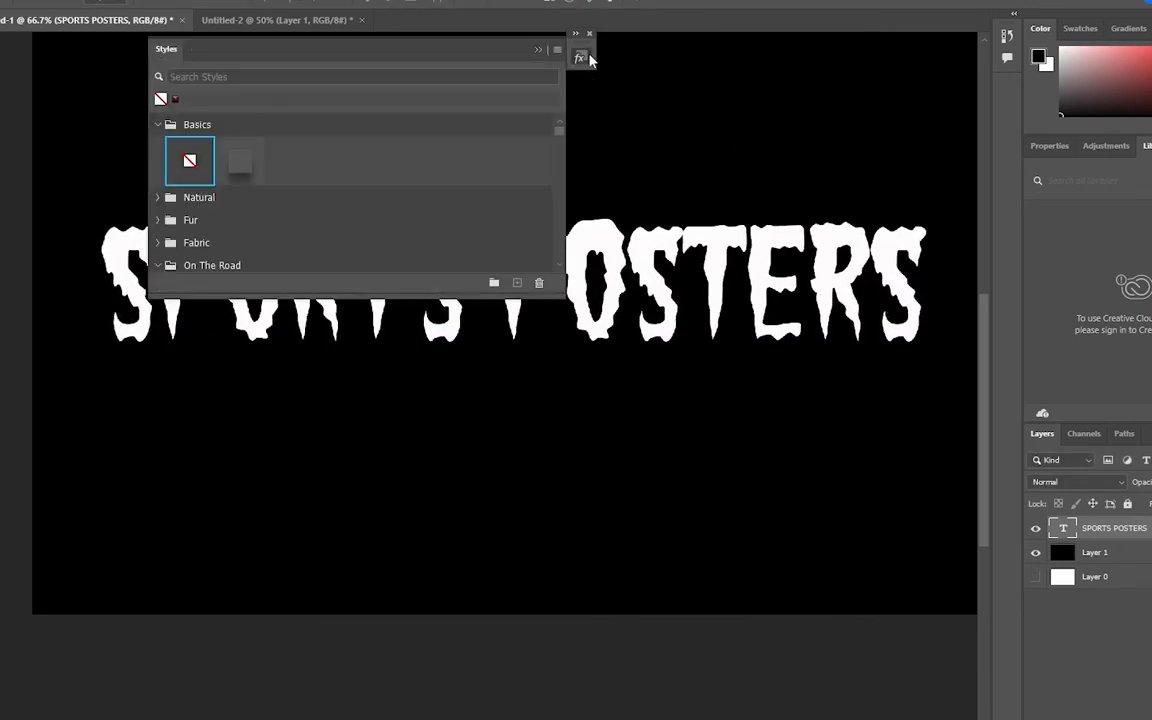
left_click_drag(565, 131, 561, 187)
left_click_drag(437, 297, 440, 528)
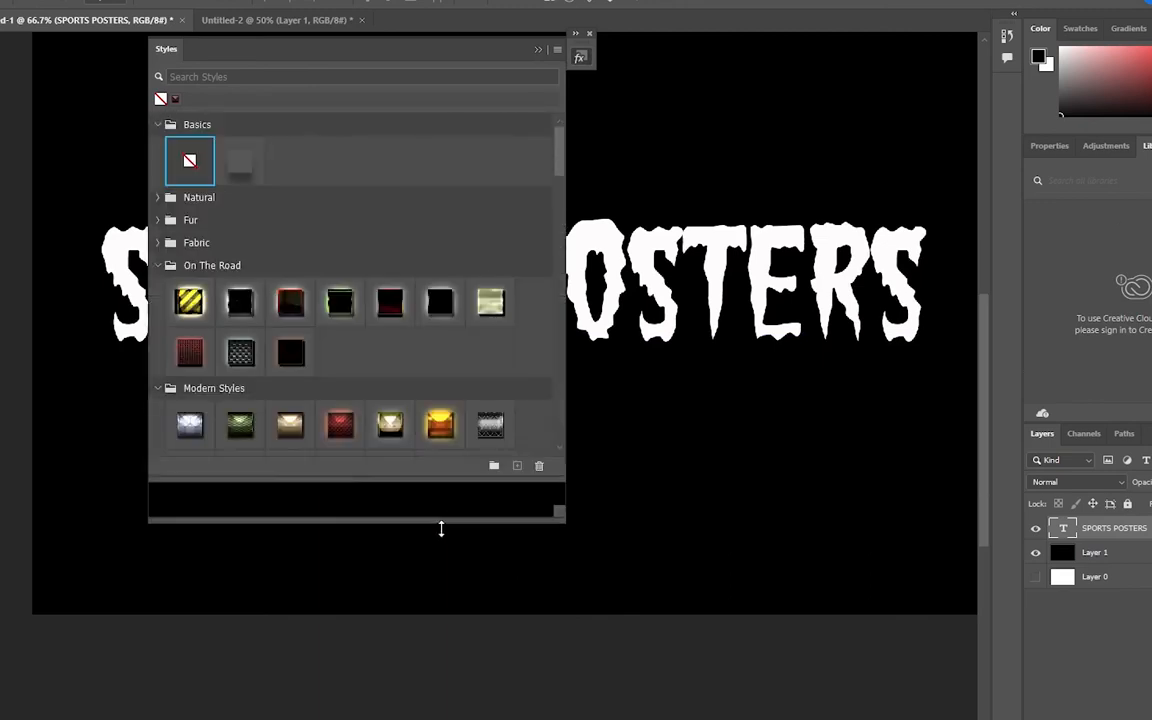
left_click_drag(386, 50, 992, 62)
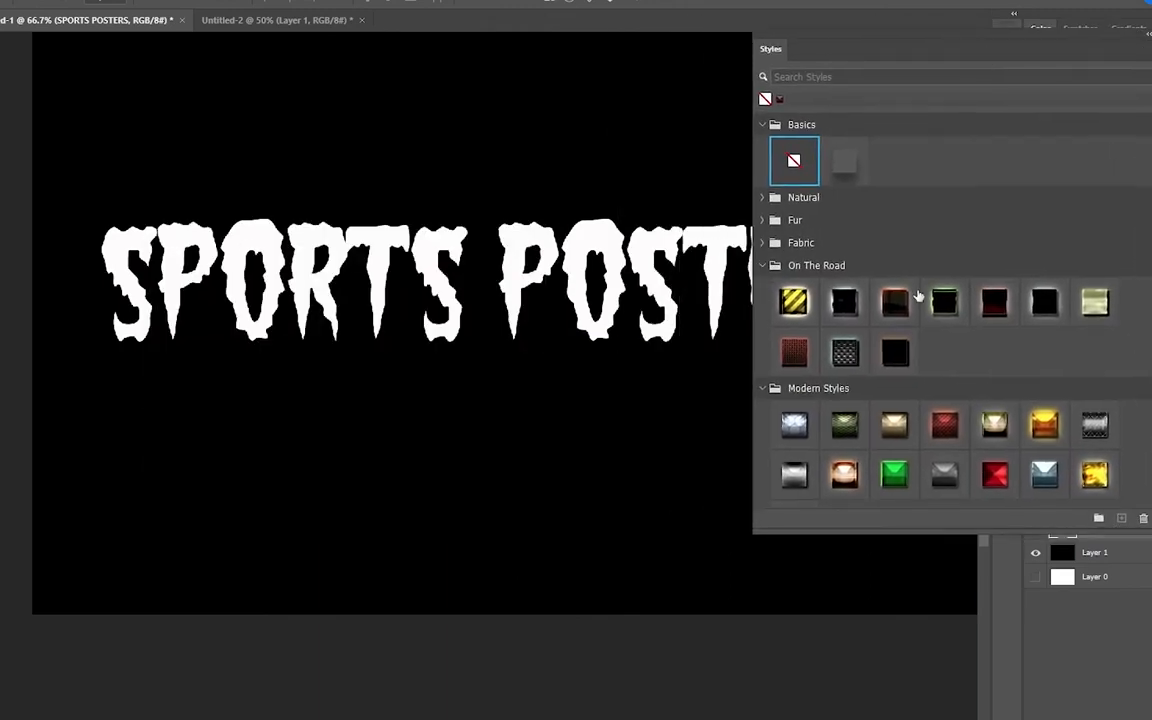
Try the fence and grey metal mesh presets from On The Road, and apply the yellow-and-black striped one to the text.
scroll(918, 296, "down", 2)
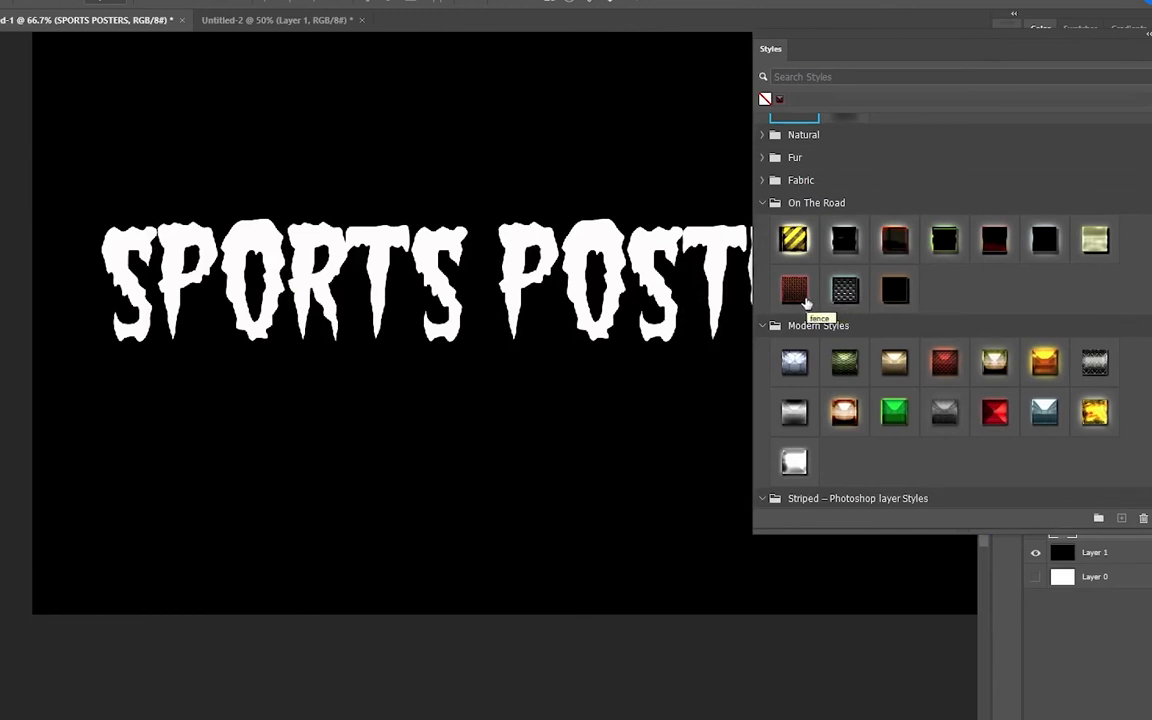
left_click(804, 298)
left_click(838, 292)
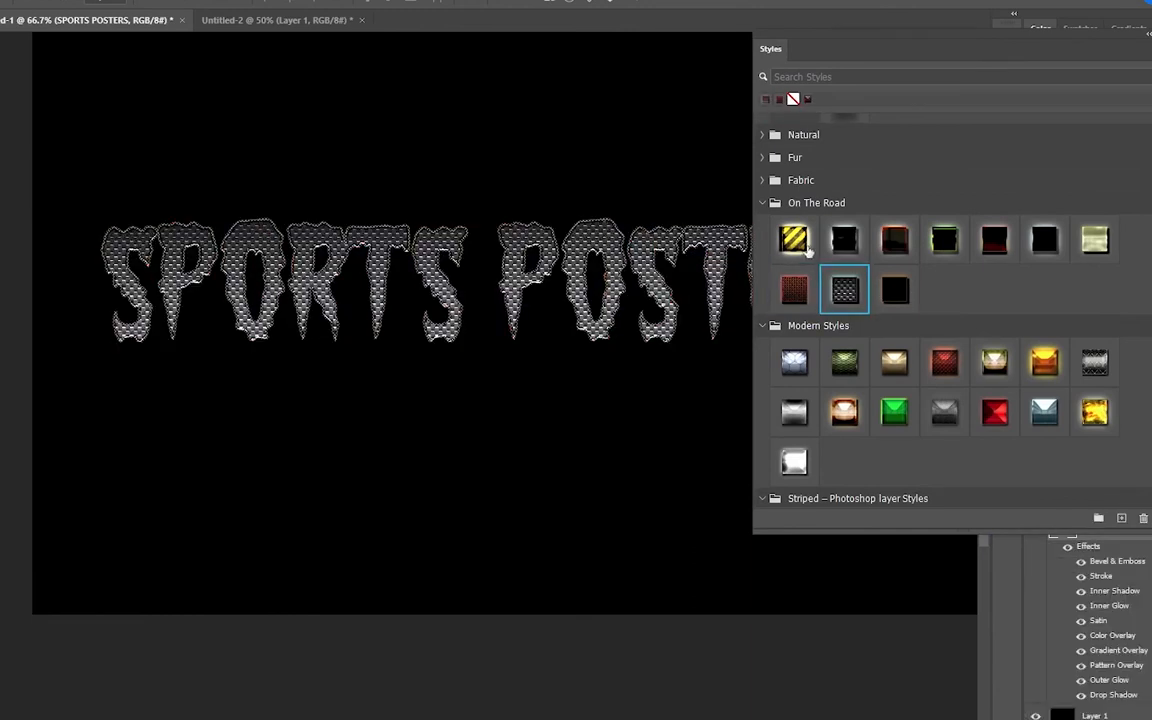
left_click(796, 245)
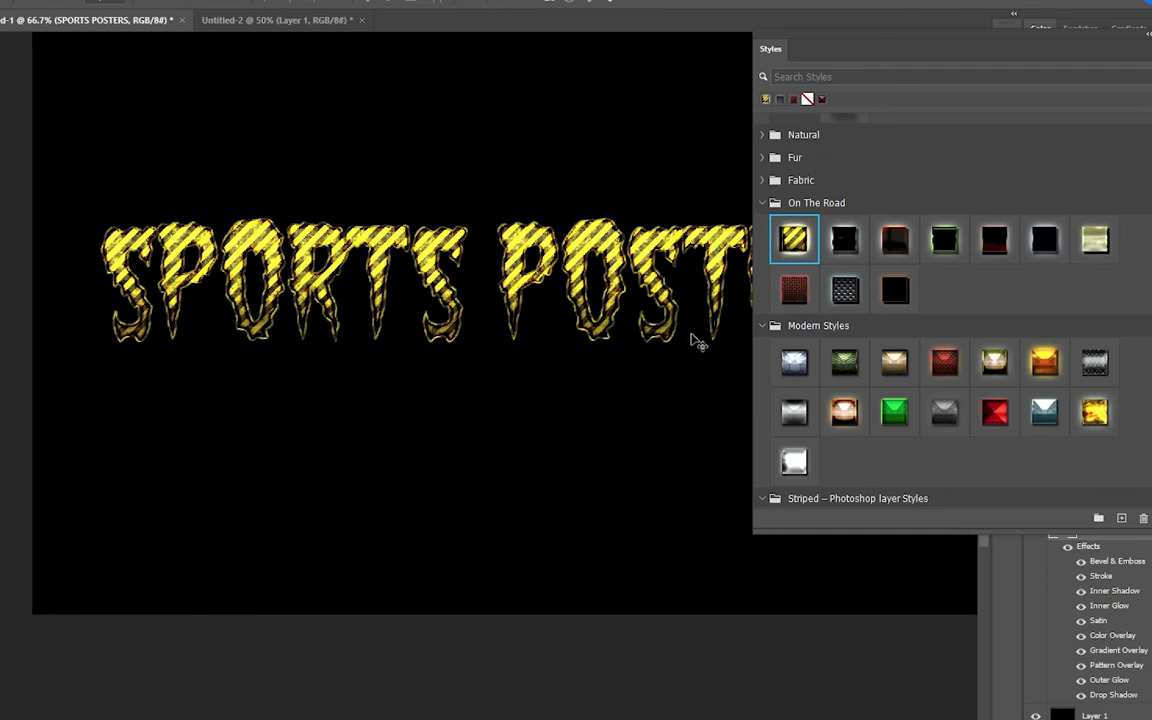
Try the dark red, green, black and pale woven presets from On The Road on the SPORTS POSTERS text.
left_click(907, 245)
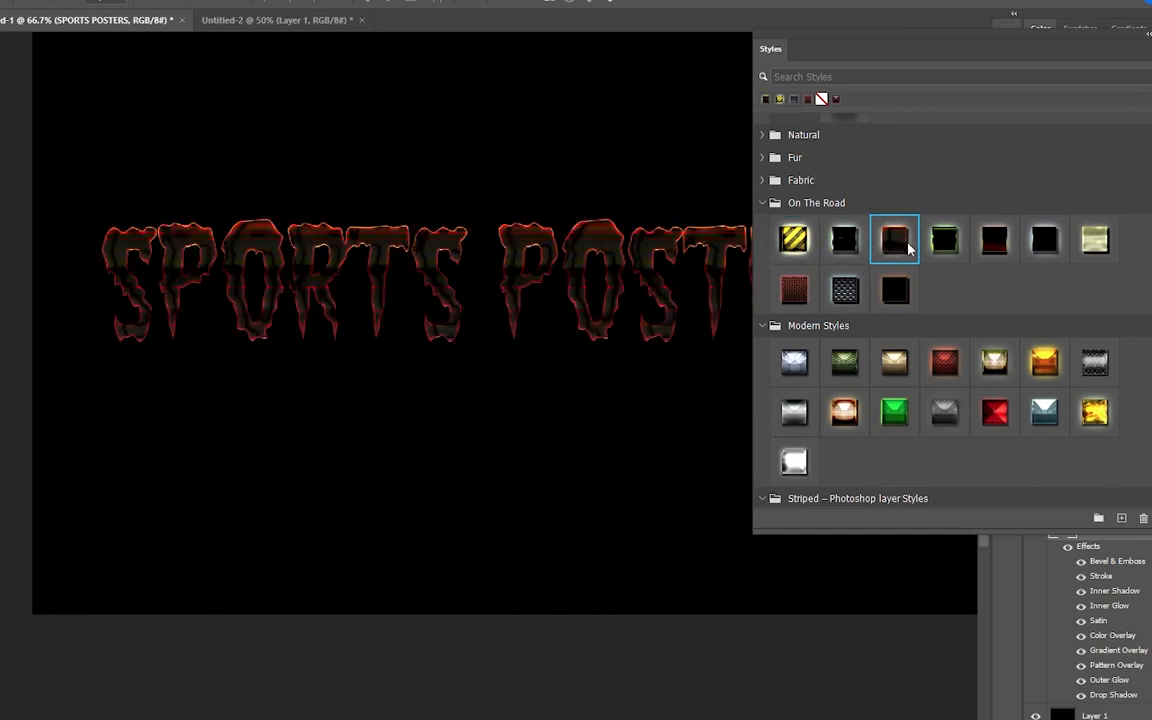
left_click(945, 248)
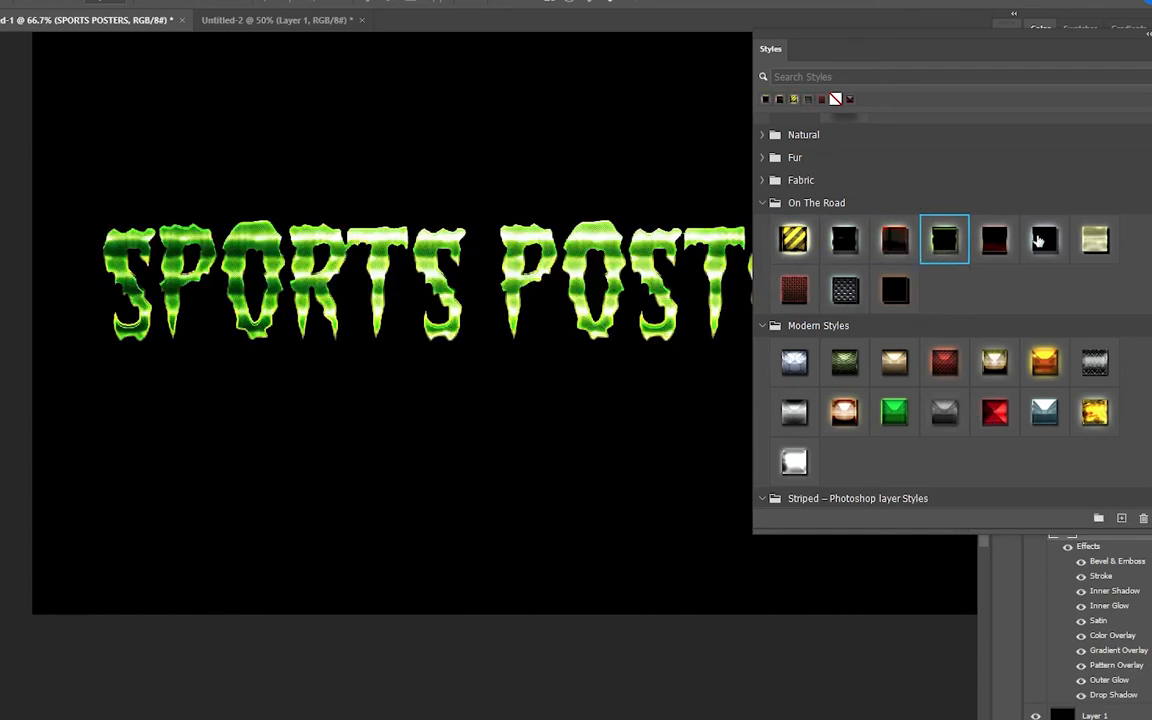
left_click(1040, 240)
left_click(1097, 242)
scroll(1130, 366, "down", 1)
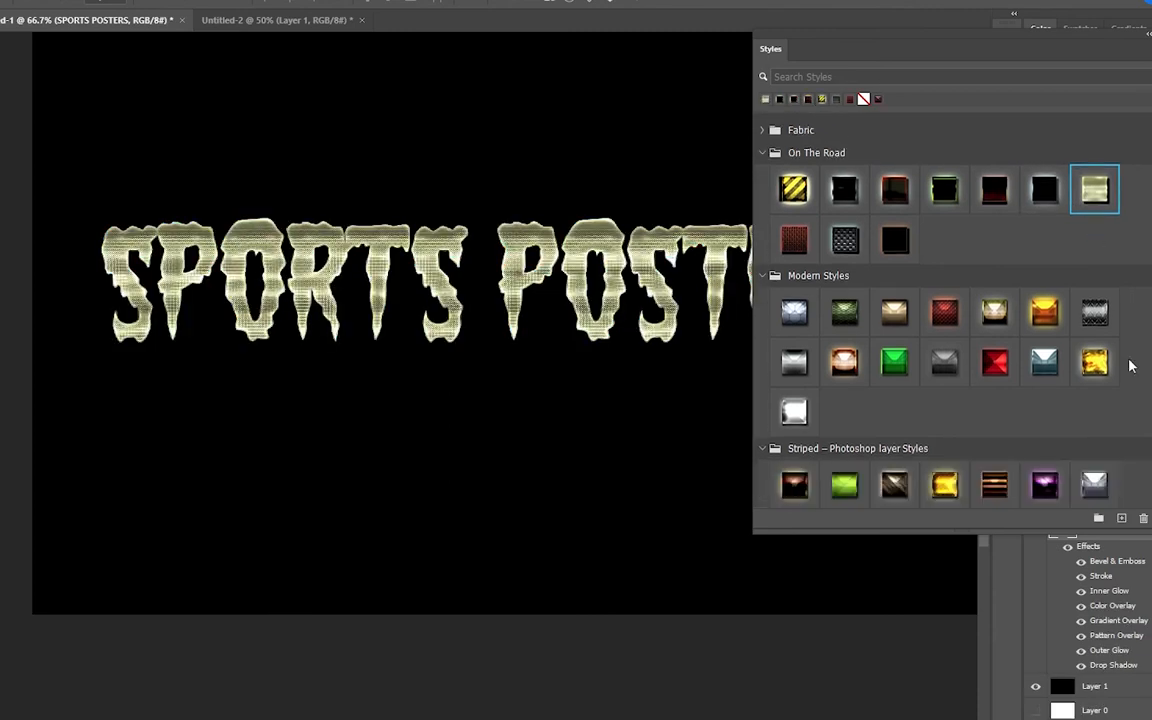
Try the pale gold, fiery orange and bright green presets from Modern Styles on the text.
scroll(1130, 366, "down", 1)
left_click(994, 298)
left_click(1046, 304)
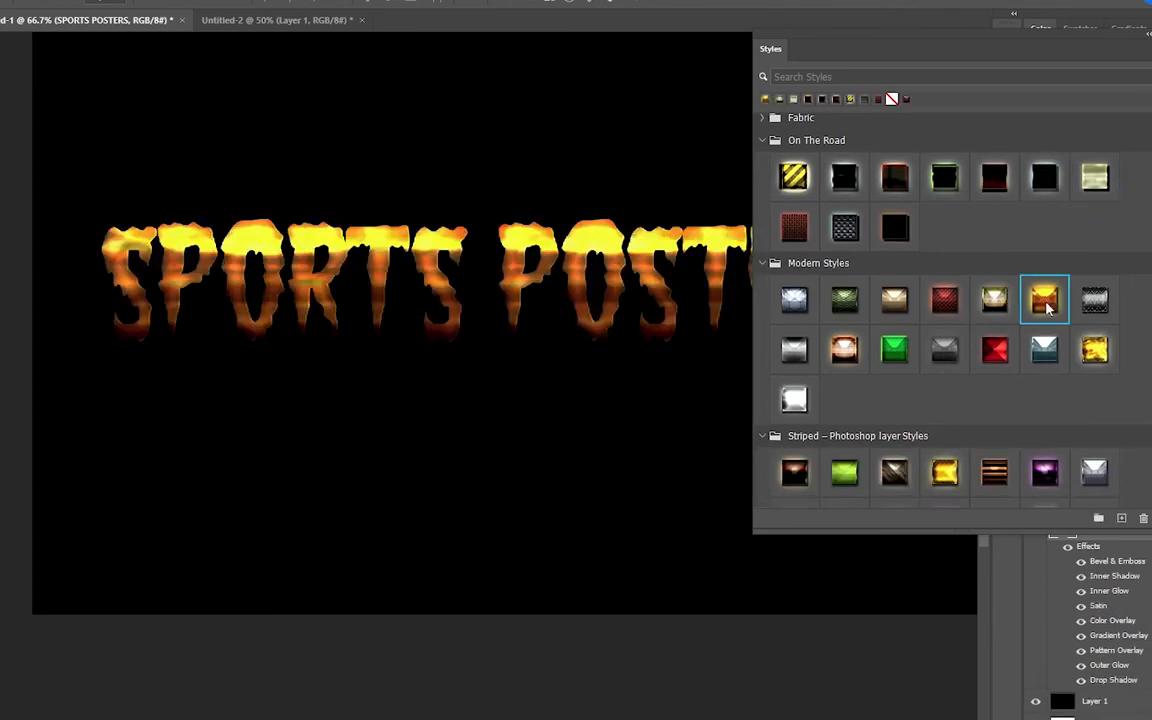
left_click(887, 349)
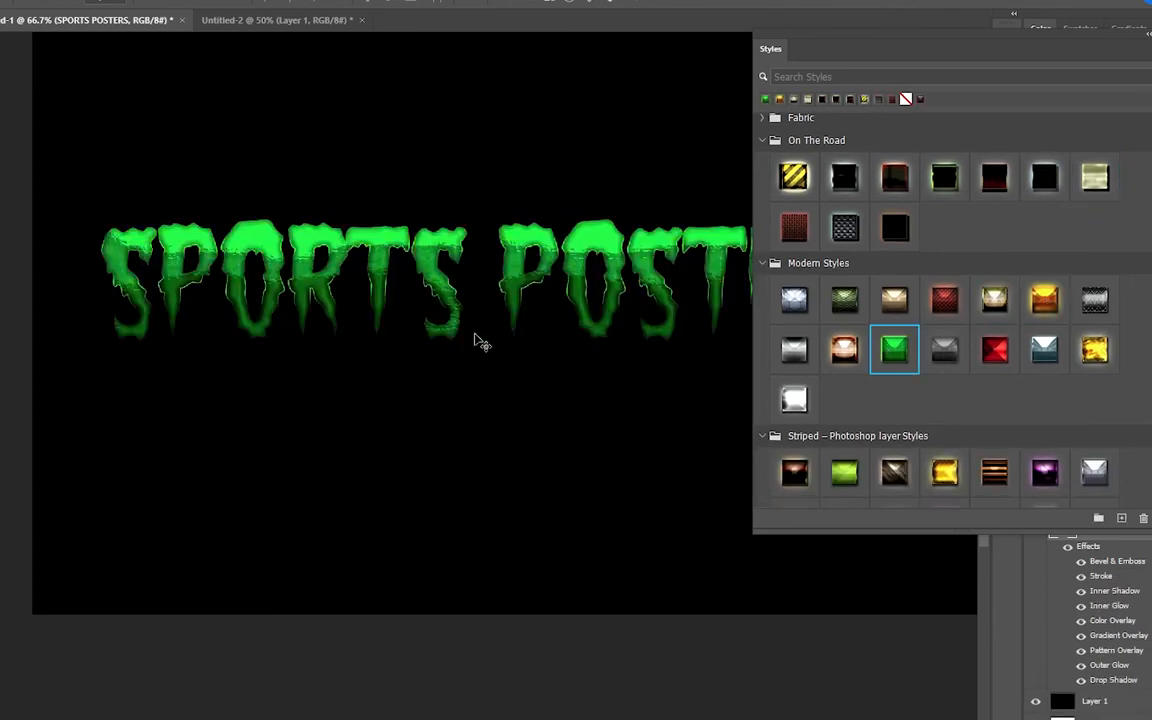
Try the lime green, brown-striped, red diagonal, glowing blue and silver presets from the Striped – Photoshop layer Styles group on the text.
scroll(925, 397, "down", 1)
left_click(845, 440)
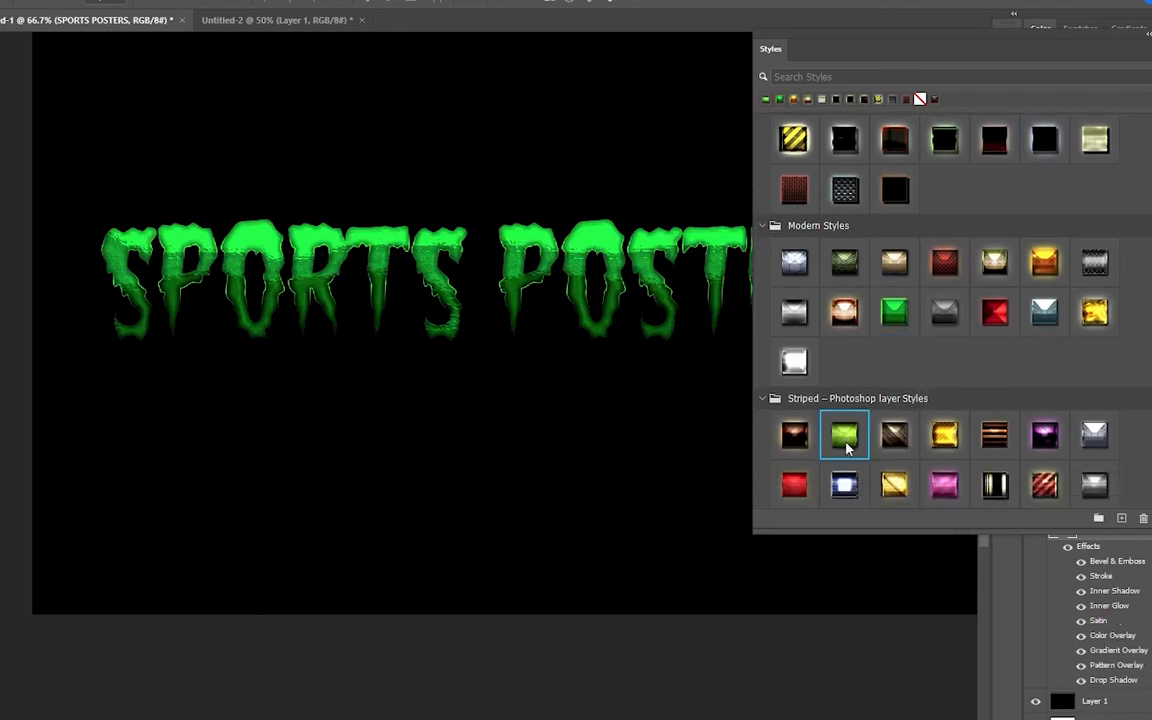
scroll(845, 450, "down", 4)
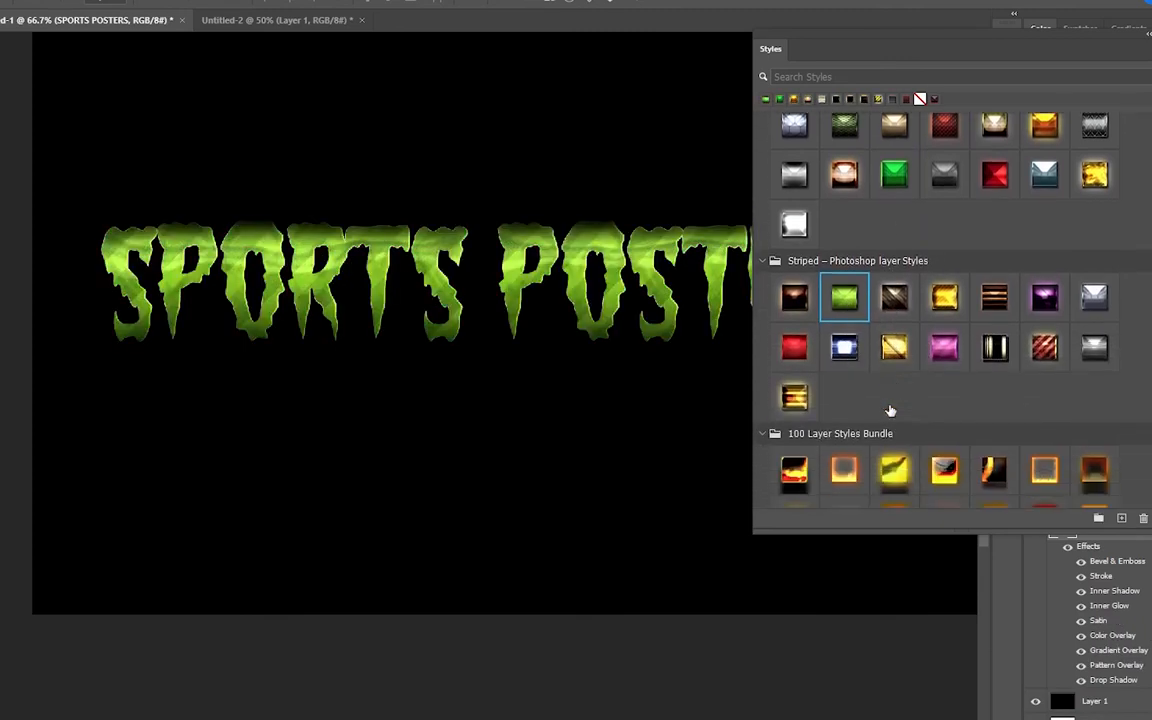
left_click(993, 222)
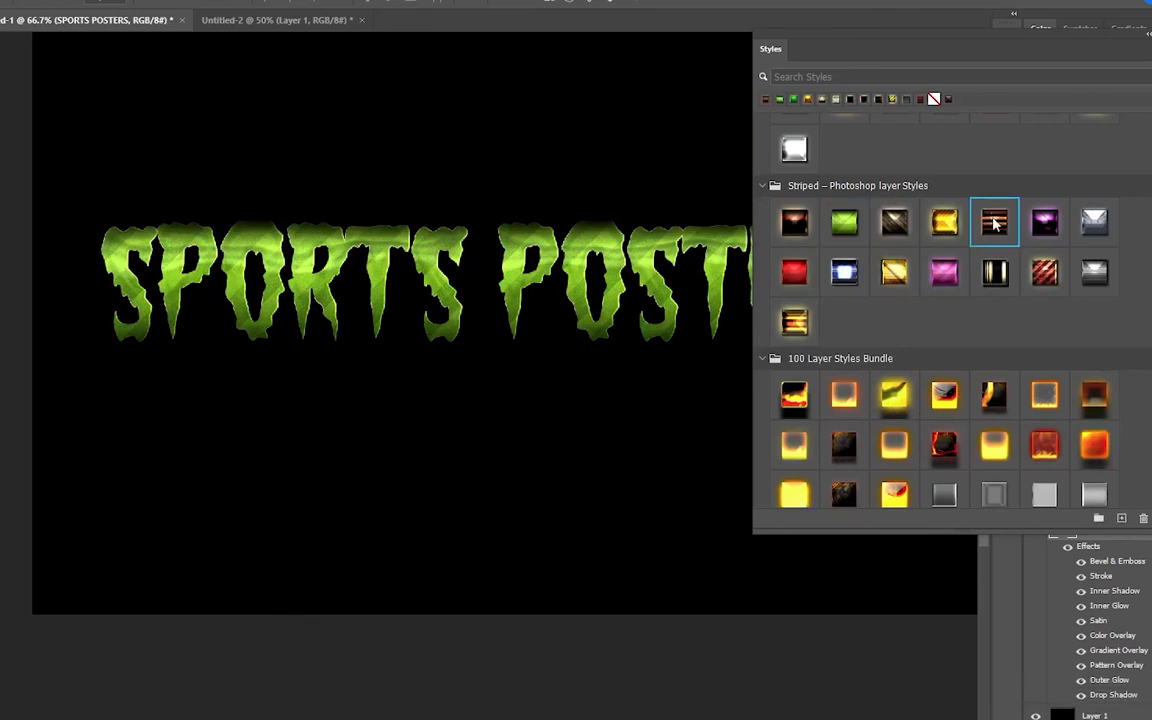
left_click(1044, 280)
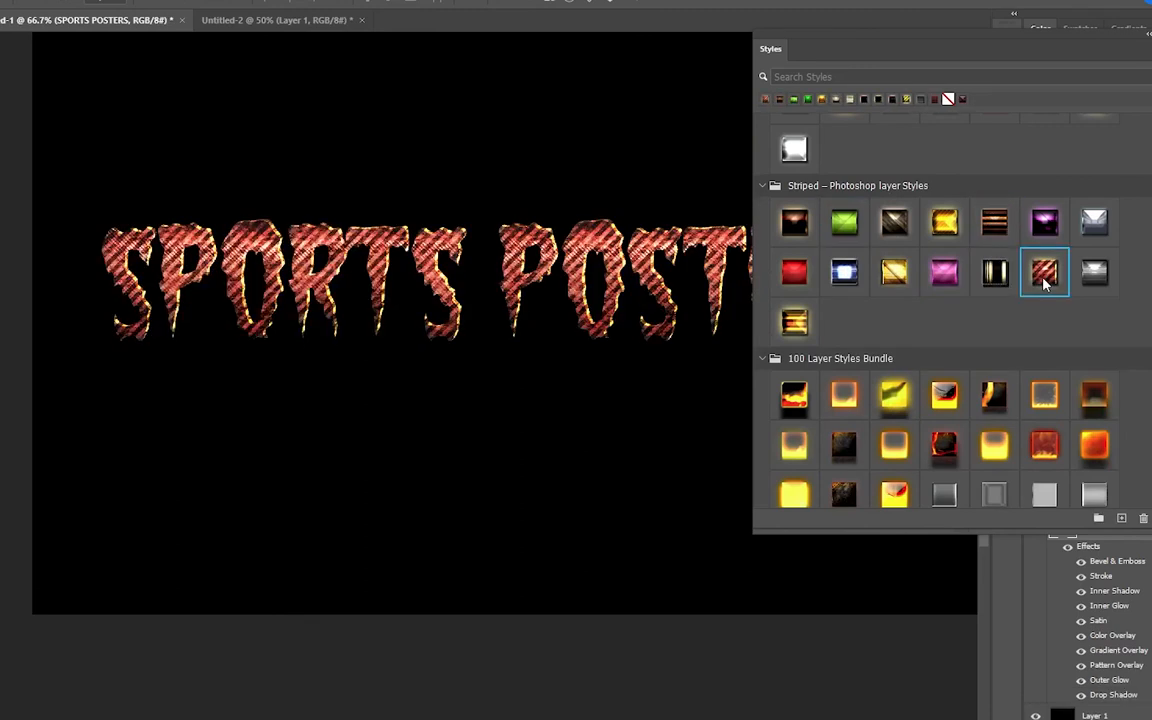
left_click(850, 276)
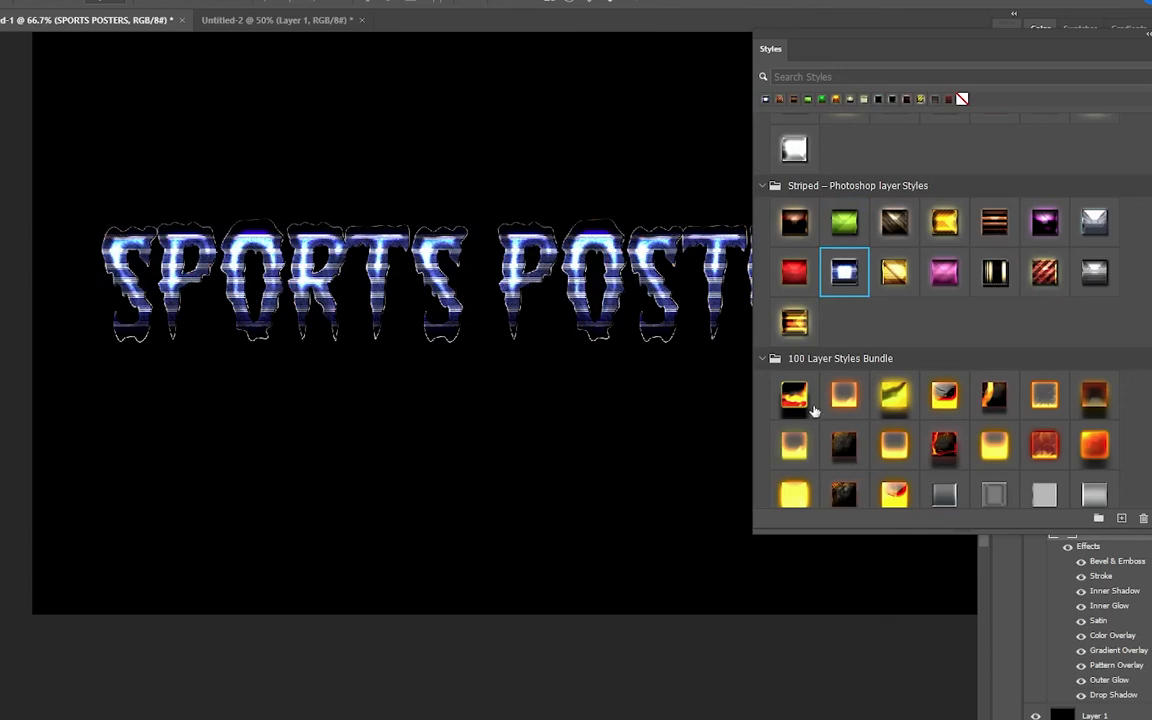
left_click(1095, 228)
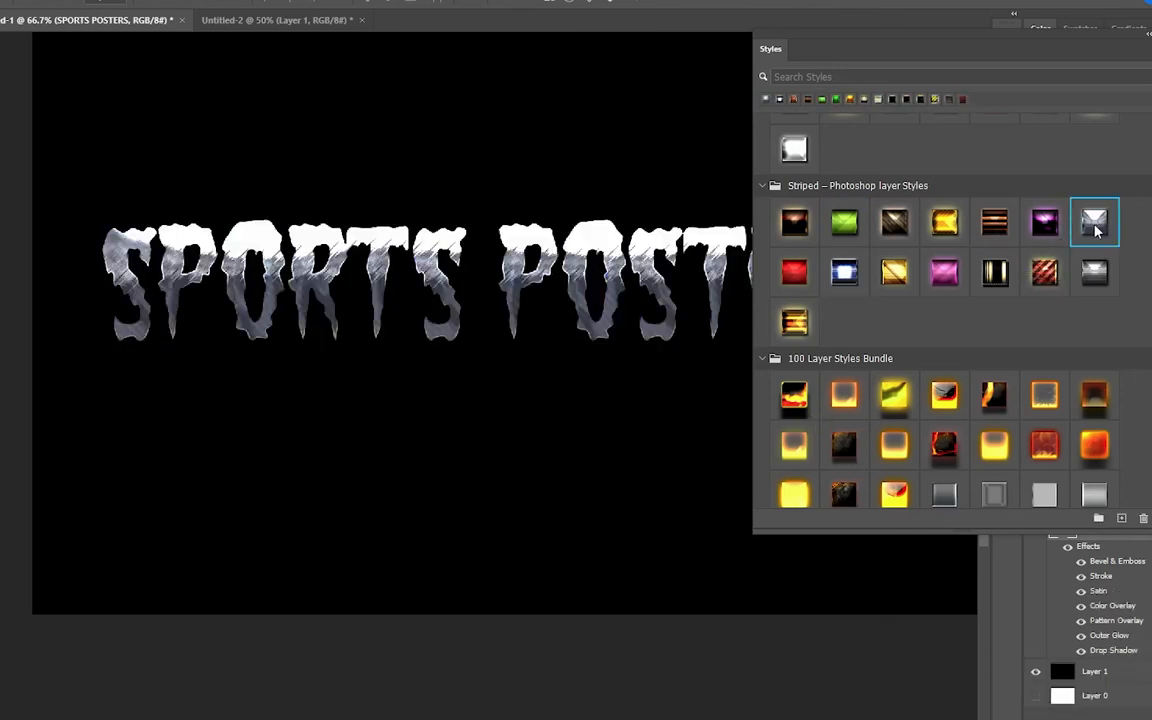
Try the yellow flame and orange glow presets from the 100 Layer Styles Bundle on the text at closer range.
scroll(870, 302, "down", 2)
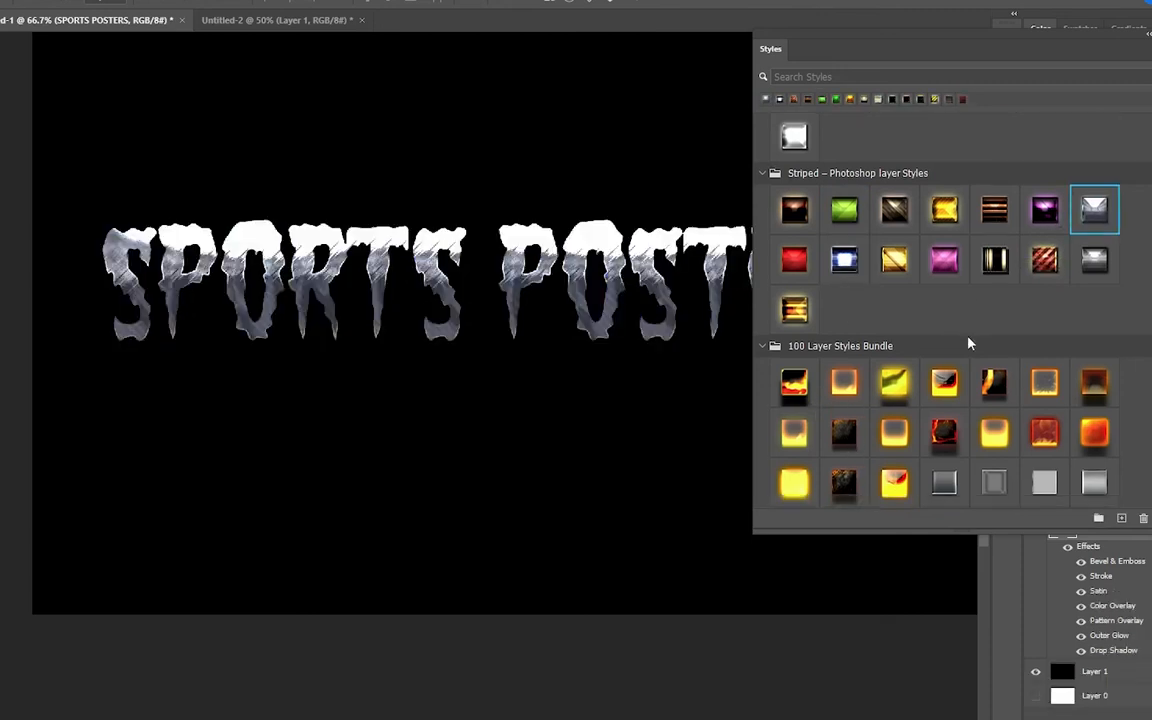
left_click(878, 326)
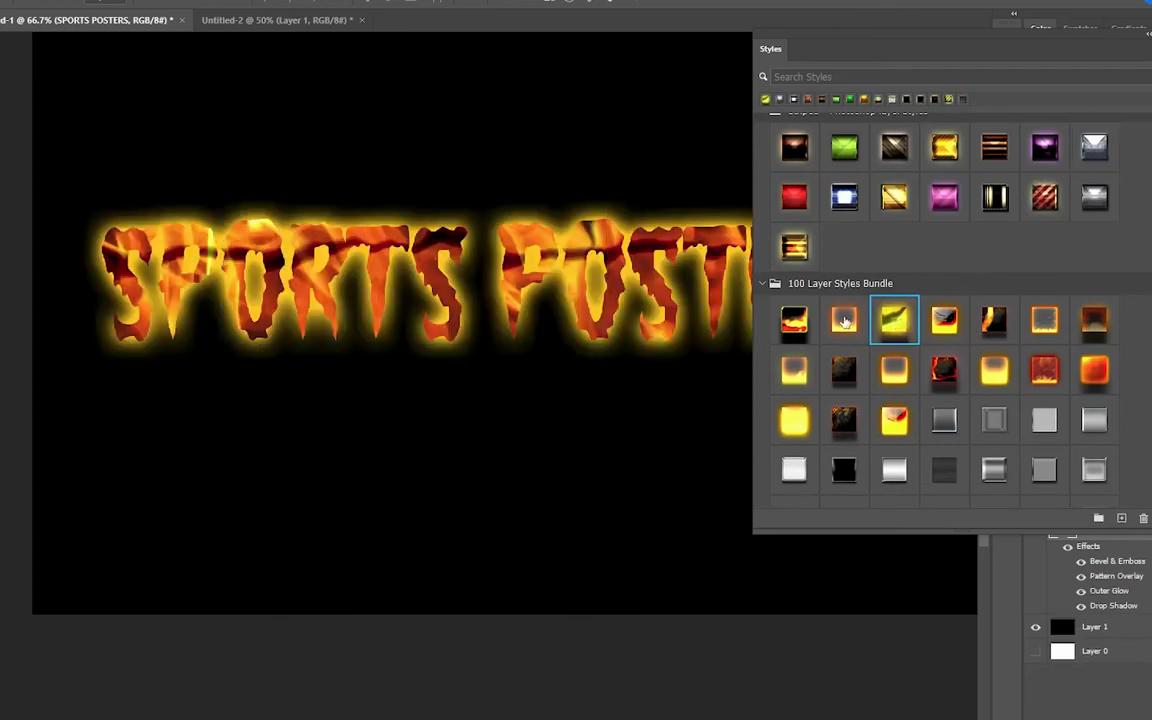
left_click(843, 320)
mouse_move(562, 298)
left_mouse_down()
mouse_move(483, 293)
mouse_move(545, 272)
mouse_move(550, 292)
left_mouse_up()
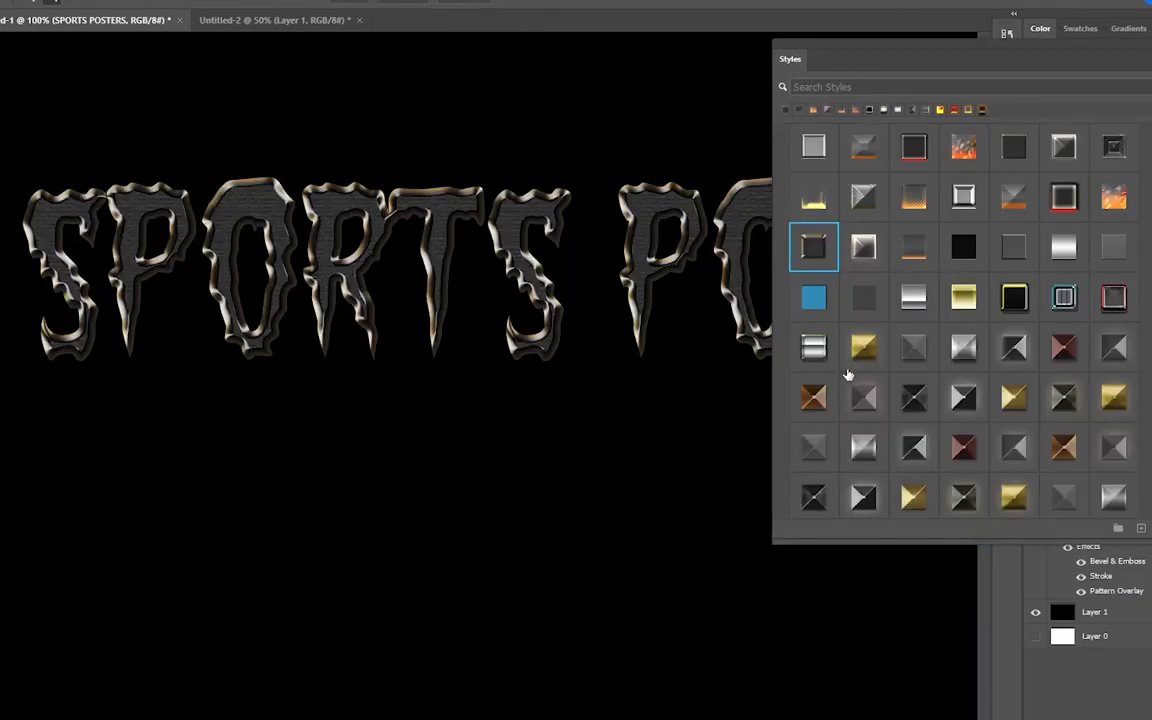
Try the copper, three gold and grey pyramid presets from the 100 Layer Styles Bundle on the text.
left_click(813, 397)
left_click(865, 348)
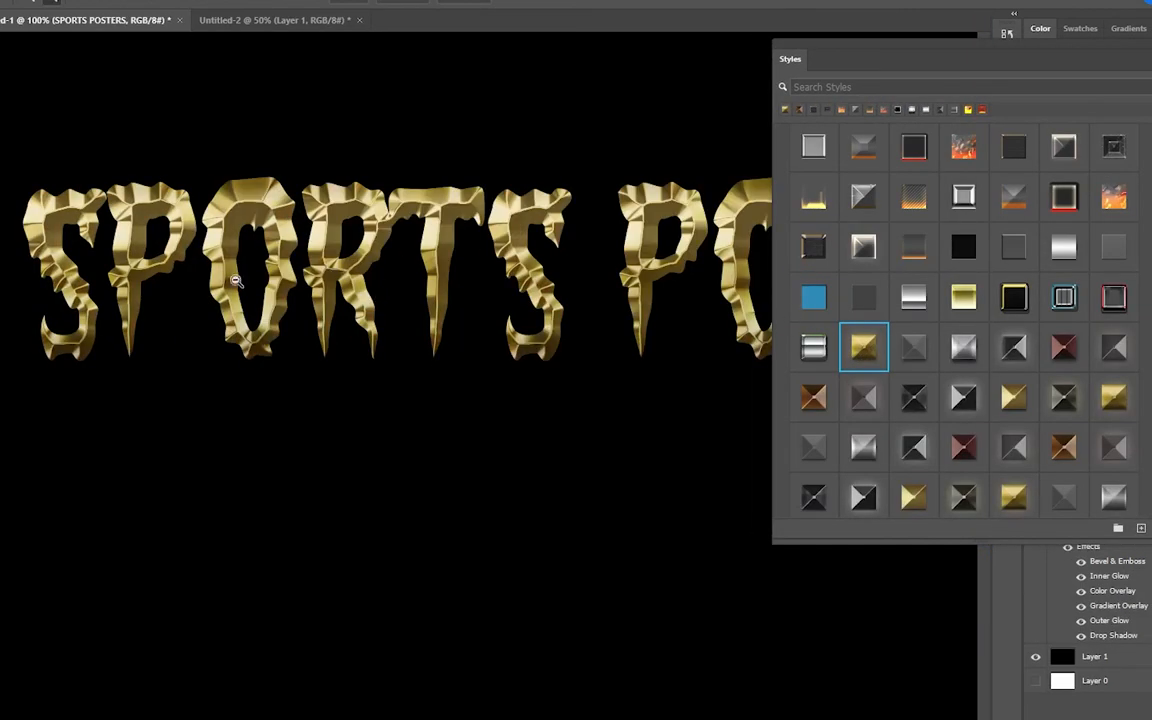
left_click(1013, 397)
left_click(1114, 397)
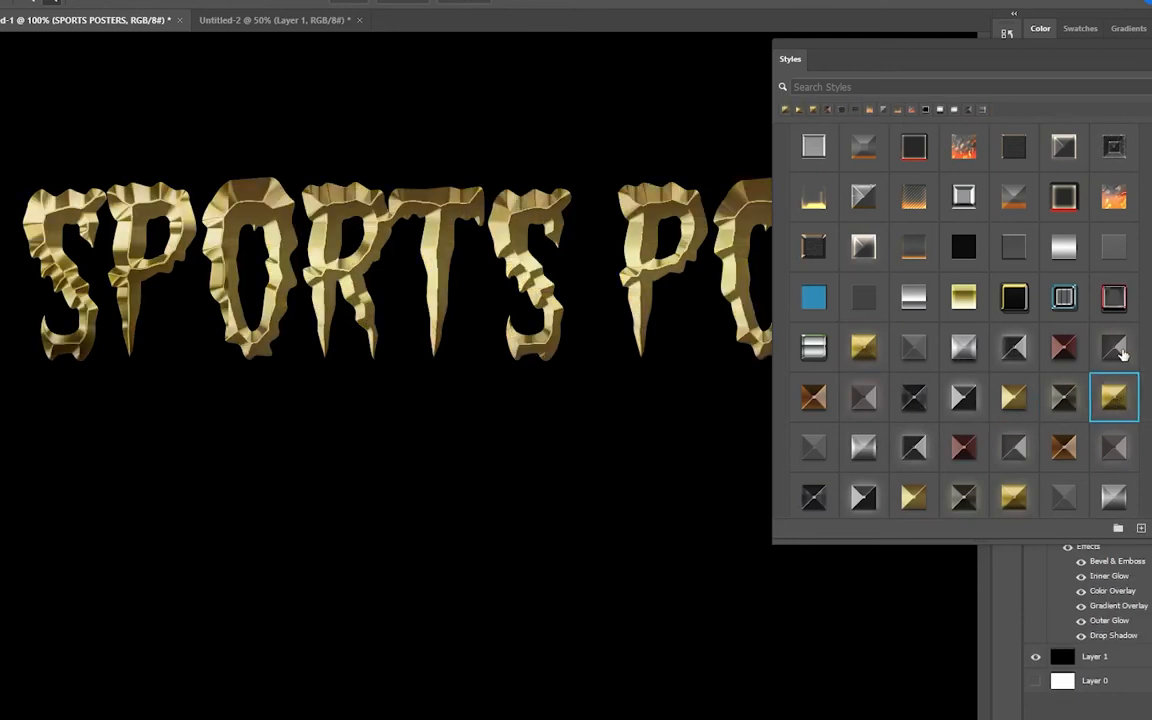
left_click(1118, 350)
Further down the 100 Layer Styles Bundle, try the metallic pyramid, grey frame, glossy white and yellow wood presets on the text.
scroll(1120, 345, "down", 4)
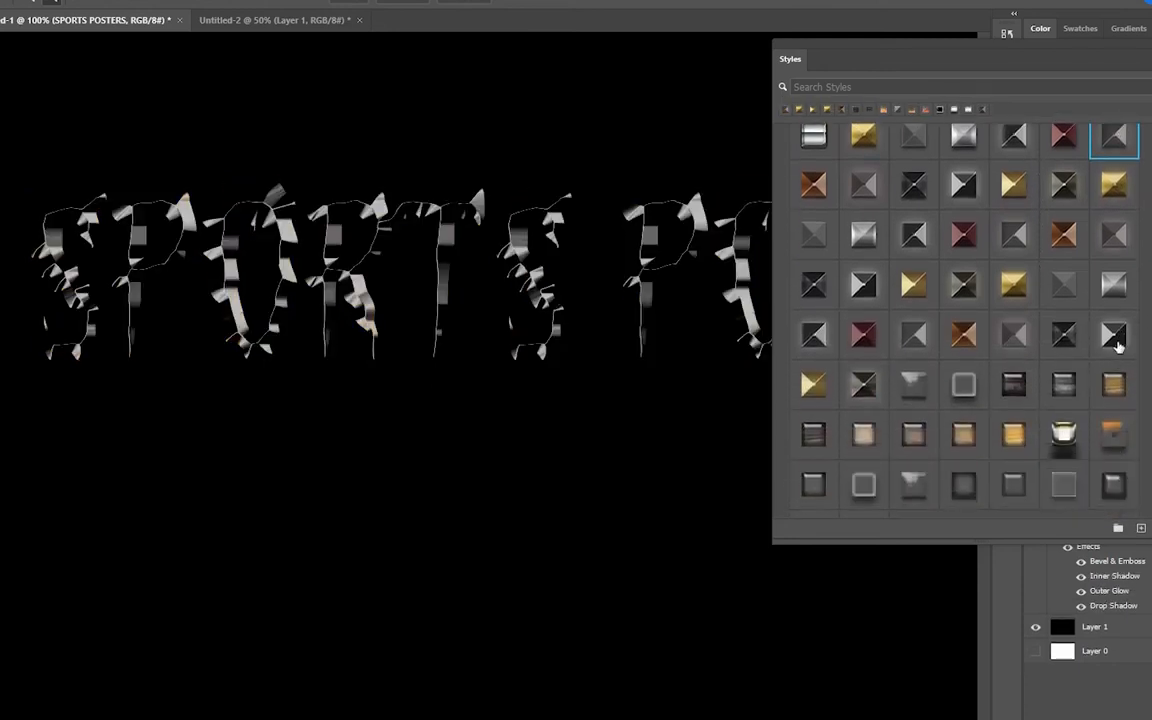
left_click(1114, 336)
left_click(1116, 287)
left_click(963, 385)
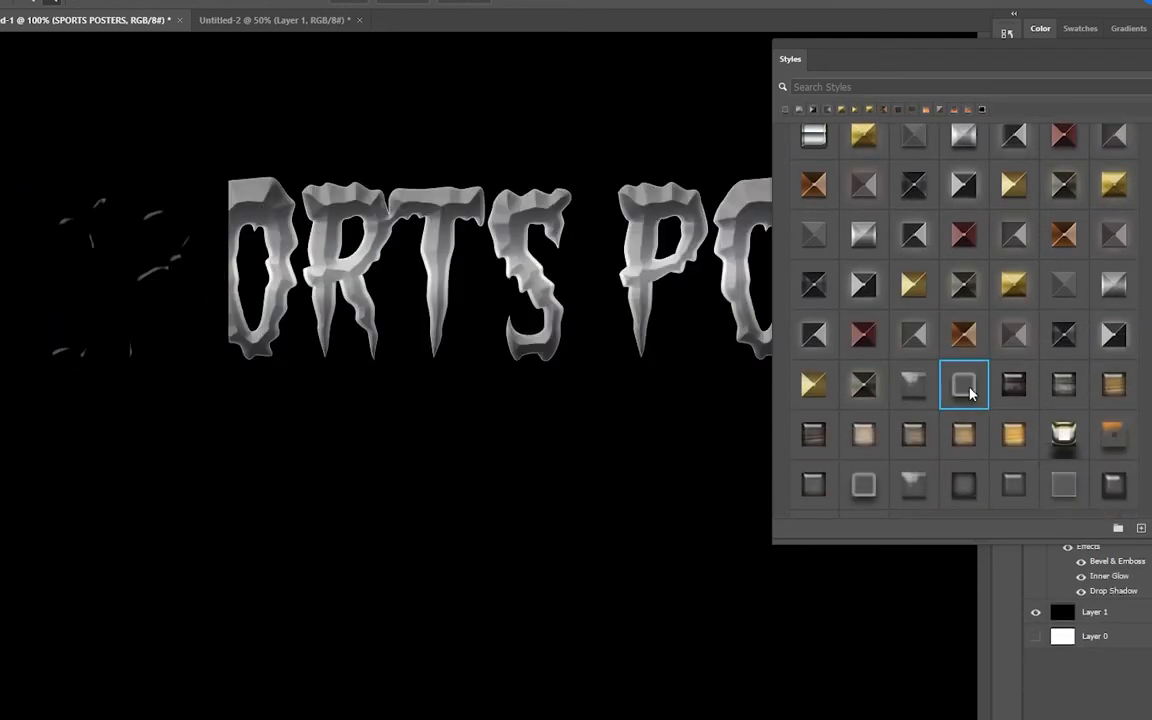
left_click(1064, 436)
left_click(1015, 440)
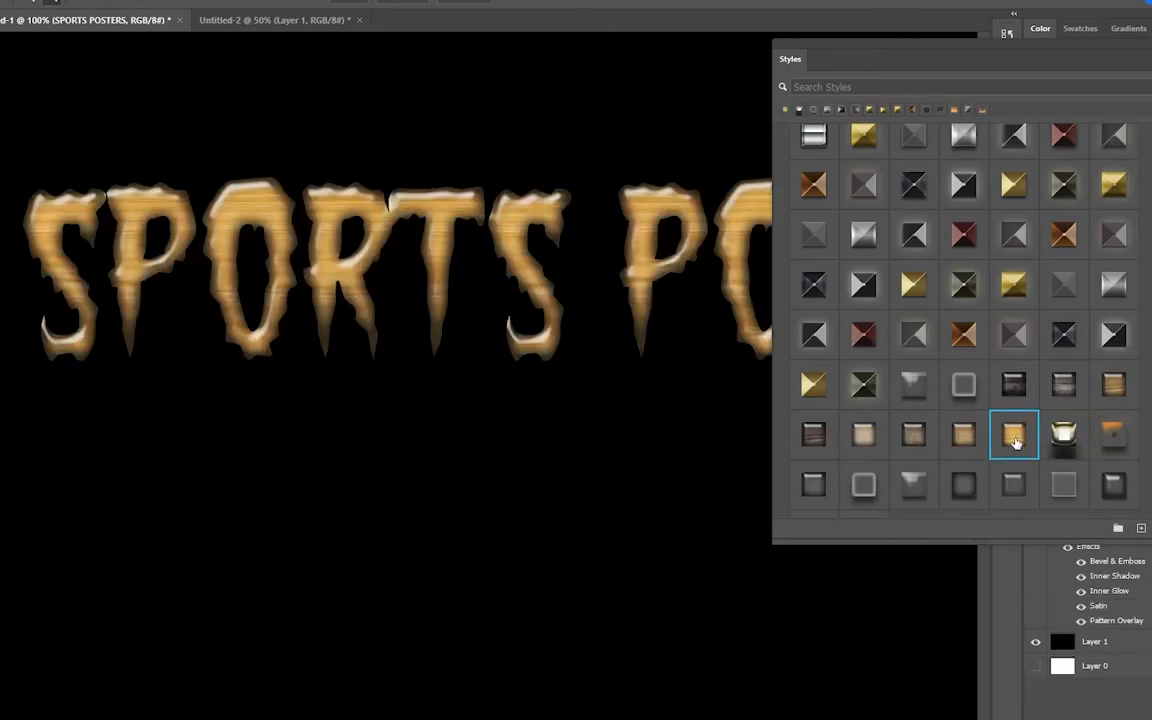
Try the zebra, leopard, tiger, white and brown hide presets from the Fur group on the text, and collapse the group.
left_click(783, 252)
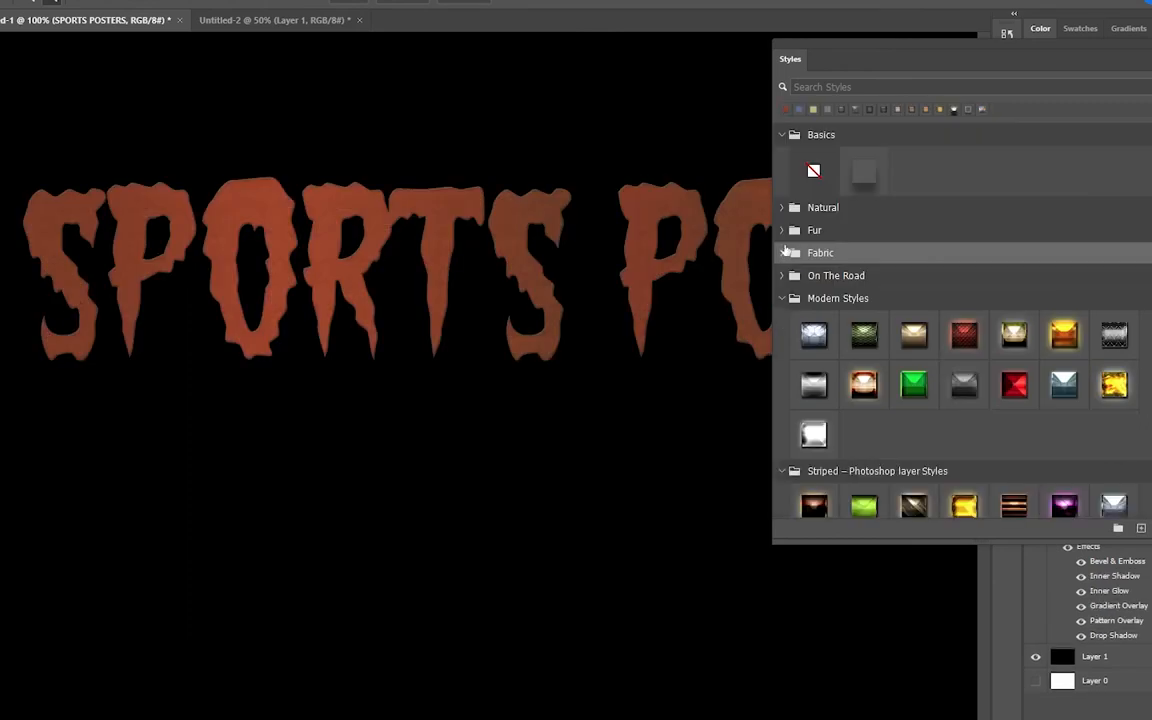
left_click(783, 230)
left_click(913, 266)
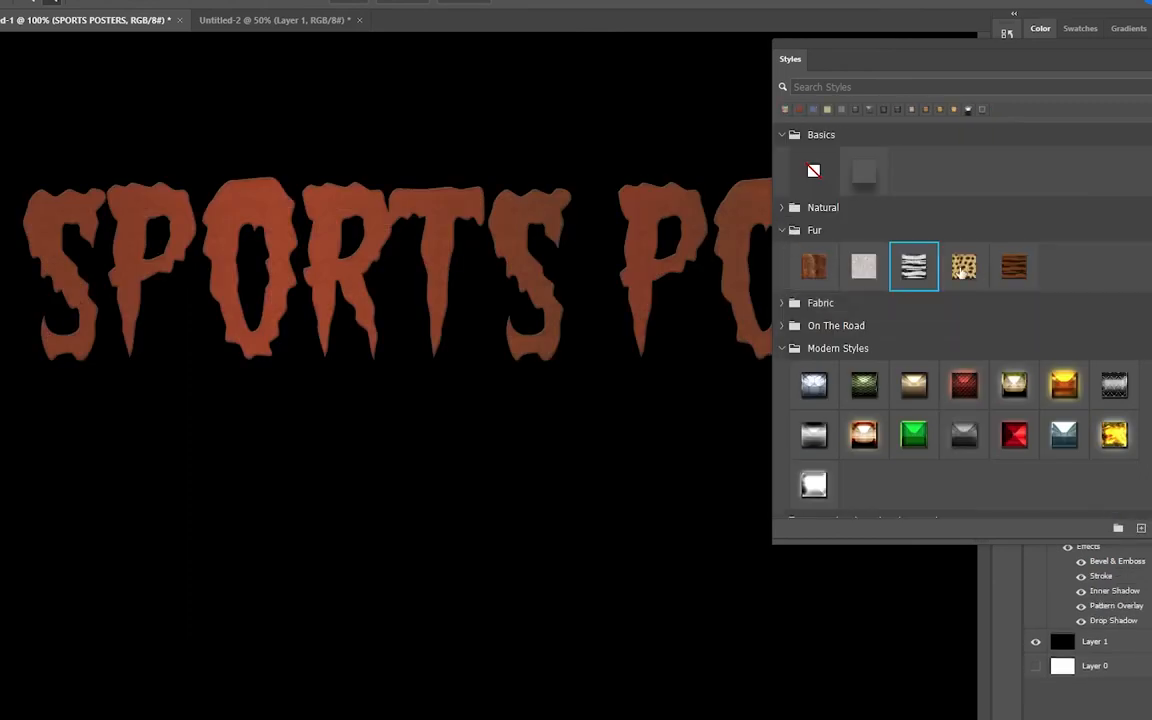
left_click(963, 266)
left_click(1013, 266)
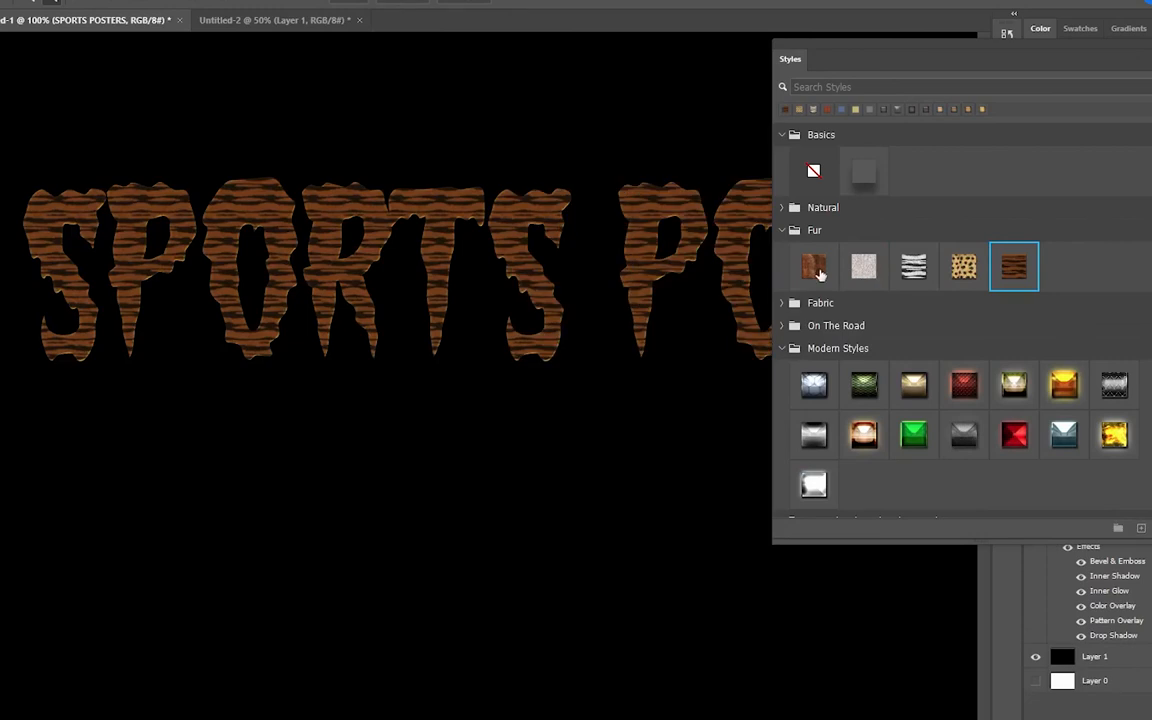
left_click(863, 266)
left_click(815, 266)
left_click(783, 230)
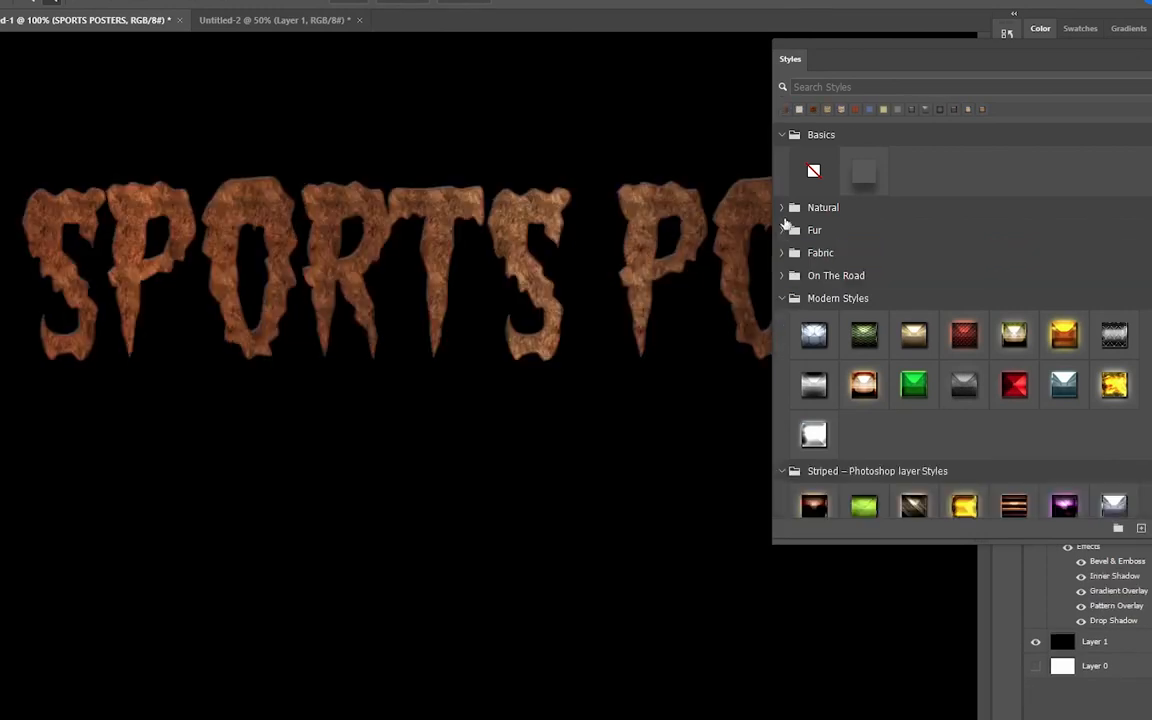
Try the Natural group's presets, such as leather, wood, grass and white marble, and apply the mossy cracked stone one to the text.
left_click(783, 207)
left_click(783, 207)
left_click(783, 207)
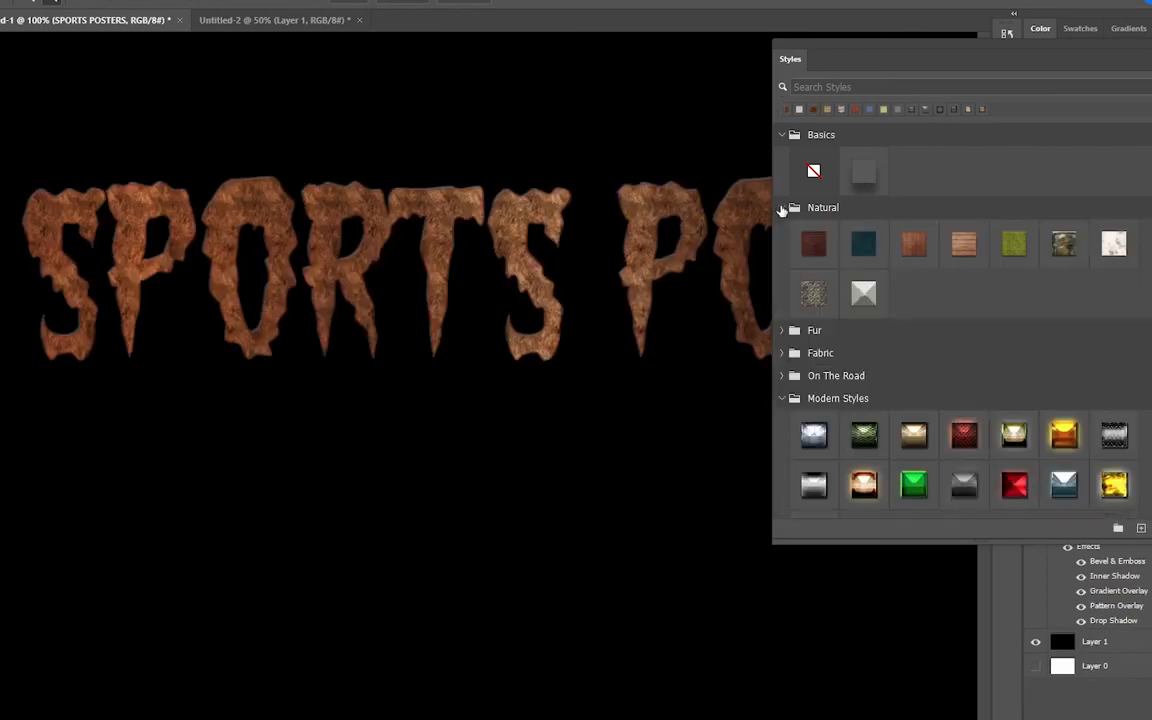
left_click(864, 293)
left_click(864, 247)
left_click(913, 245)
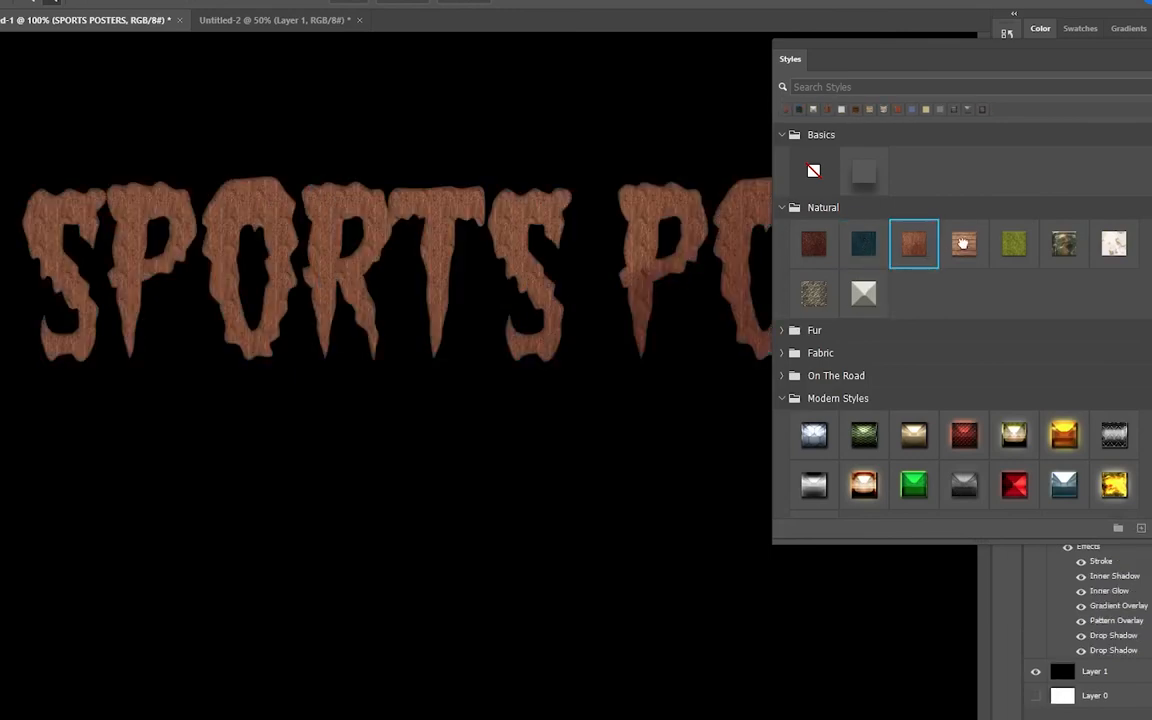
left_click(963, 245)
left_click(1013, 245)
left_click(1064, 245)
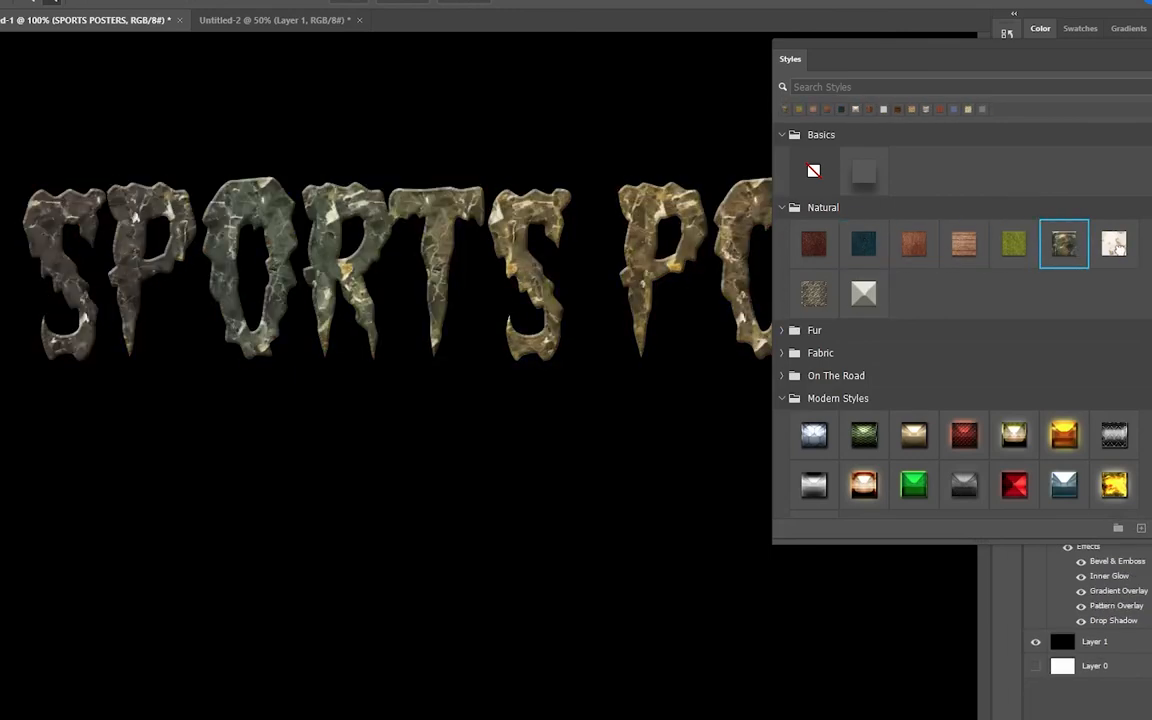
left_click(1114, 245)
left_click(1064, 245)
Collapse all the style preset groups, from Basics and Natural through the 100 Layer Styles Bundle.
left_click(783, 207)
scroll(785, 253, "down", 2)
left_click(782, 240)
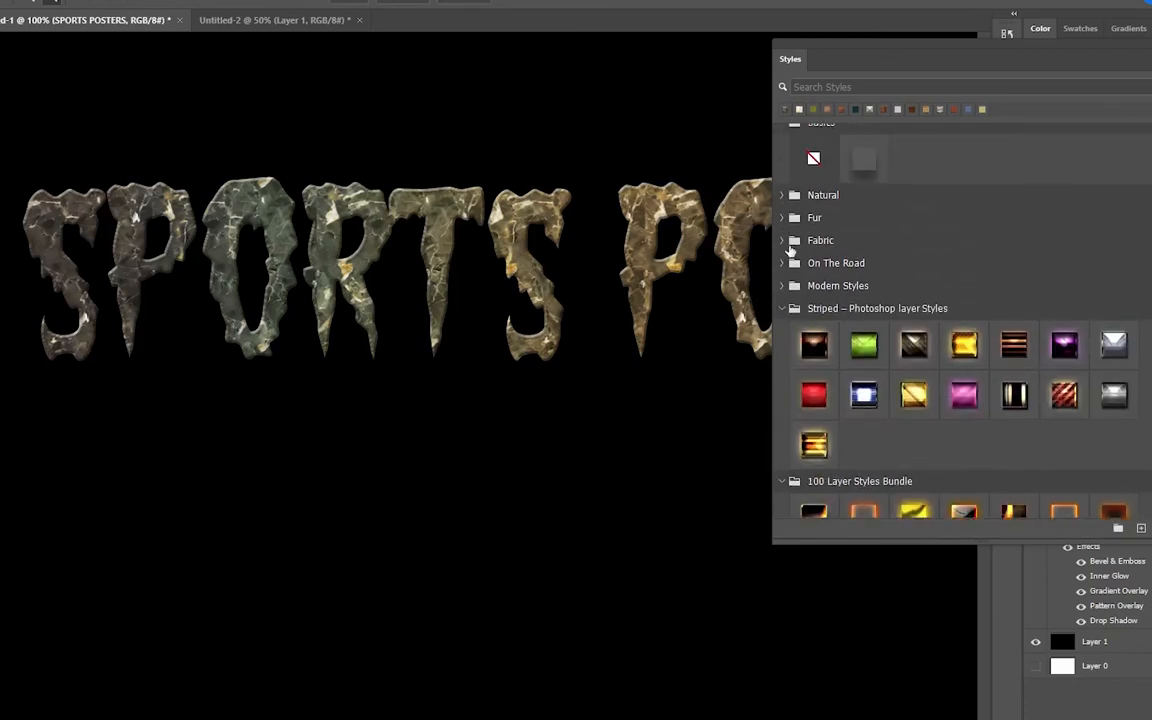
left_click(782, 134)
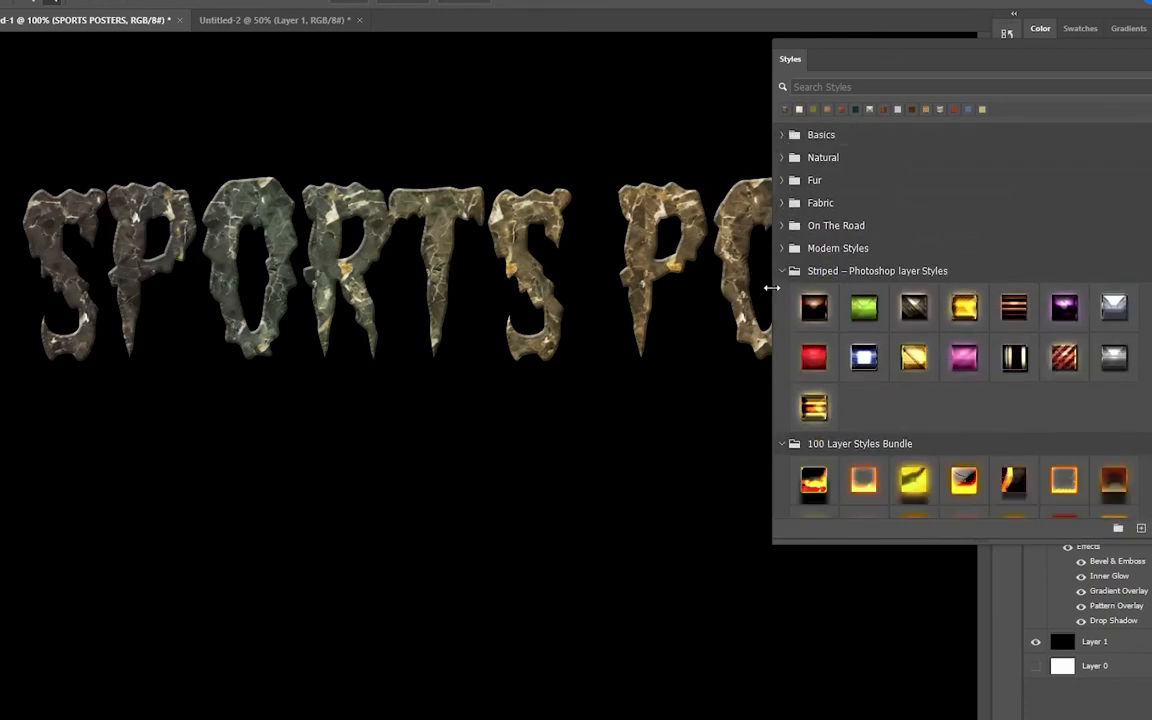
left_click(783, 271)
left_click(782, 294)
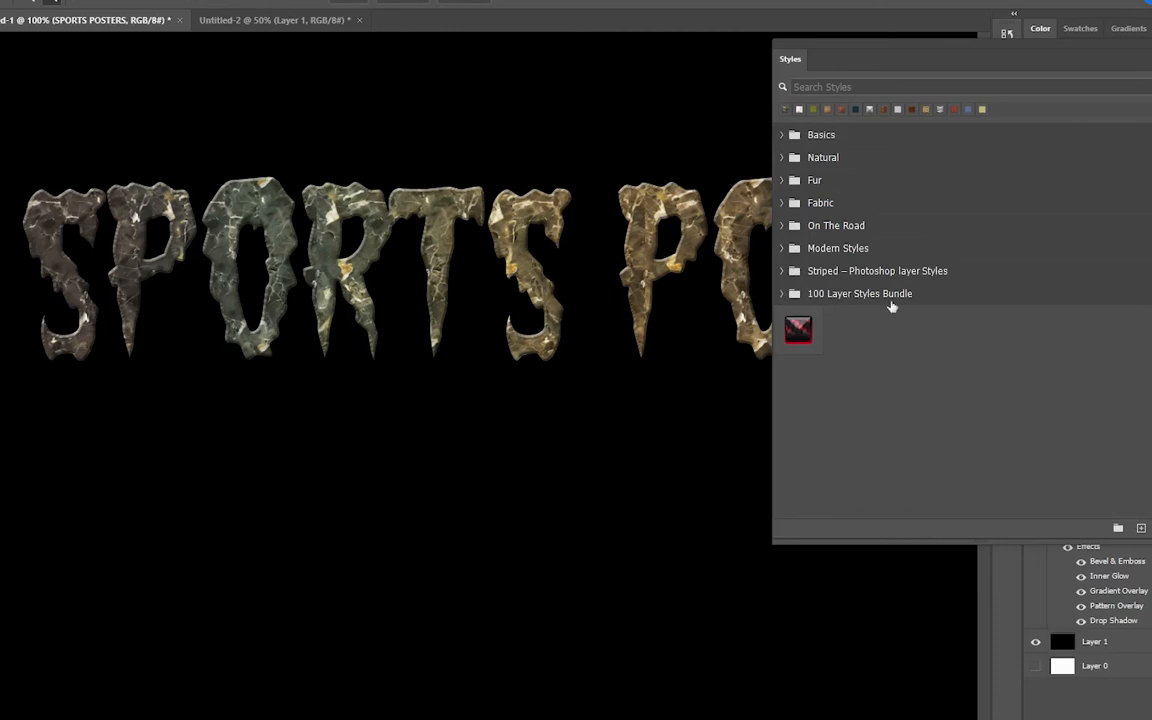
Import the 100 Layer Styles Bundle ASL file into the style presets and expand the 100 Layer Styles Bundle group.
left_click(275, 1)
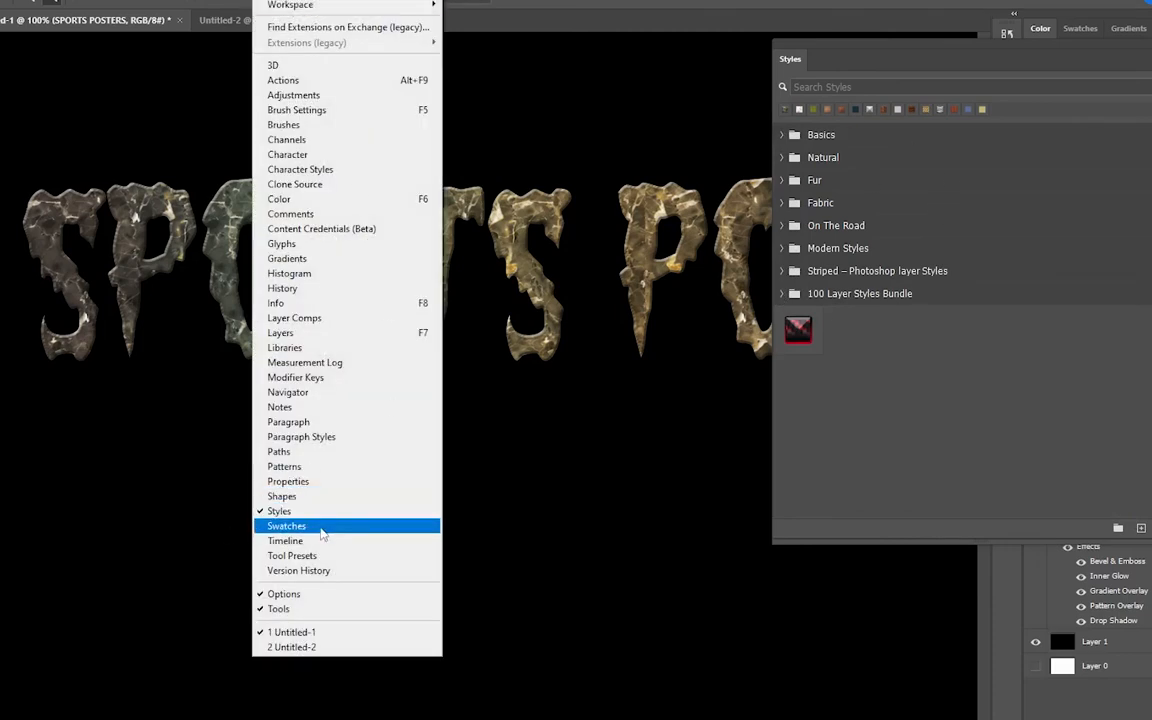
left_click(1143, 58)
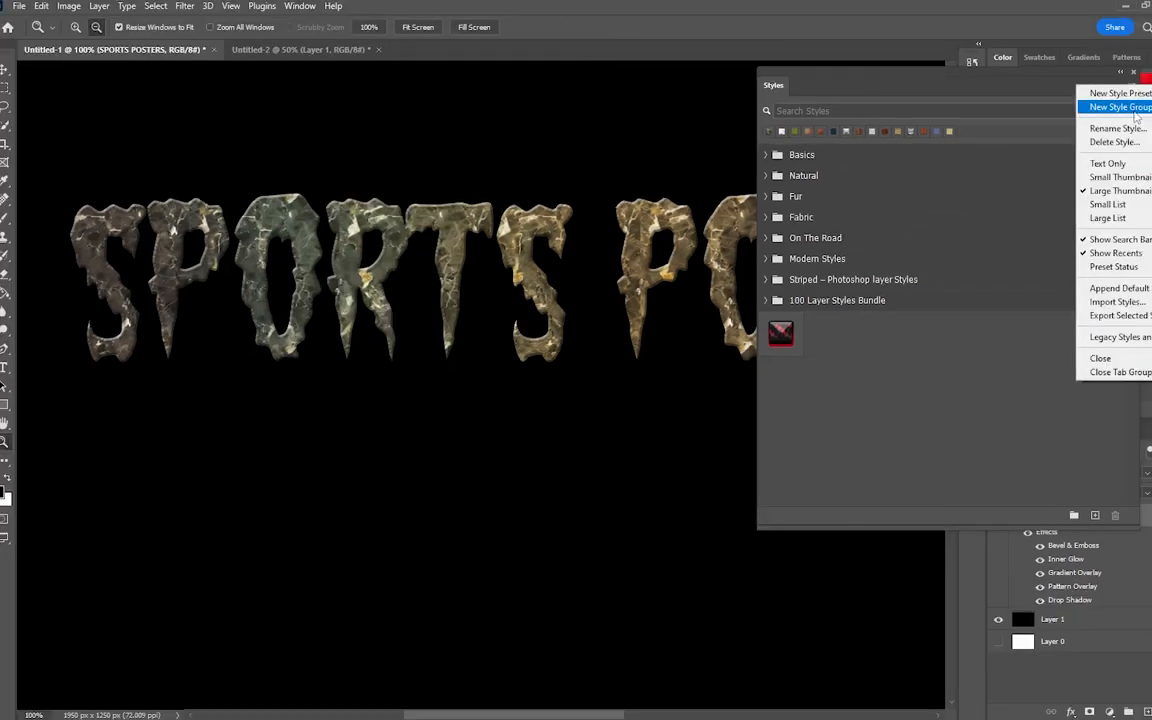
left_click(1118, 301)
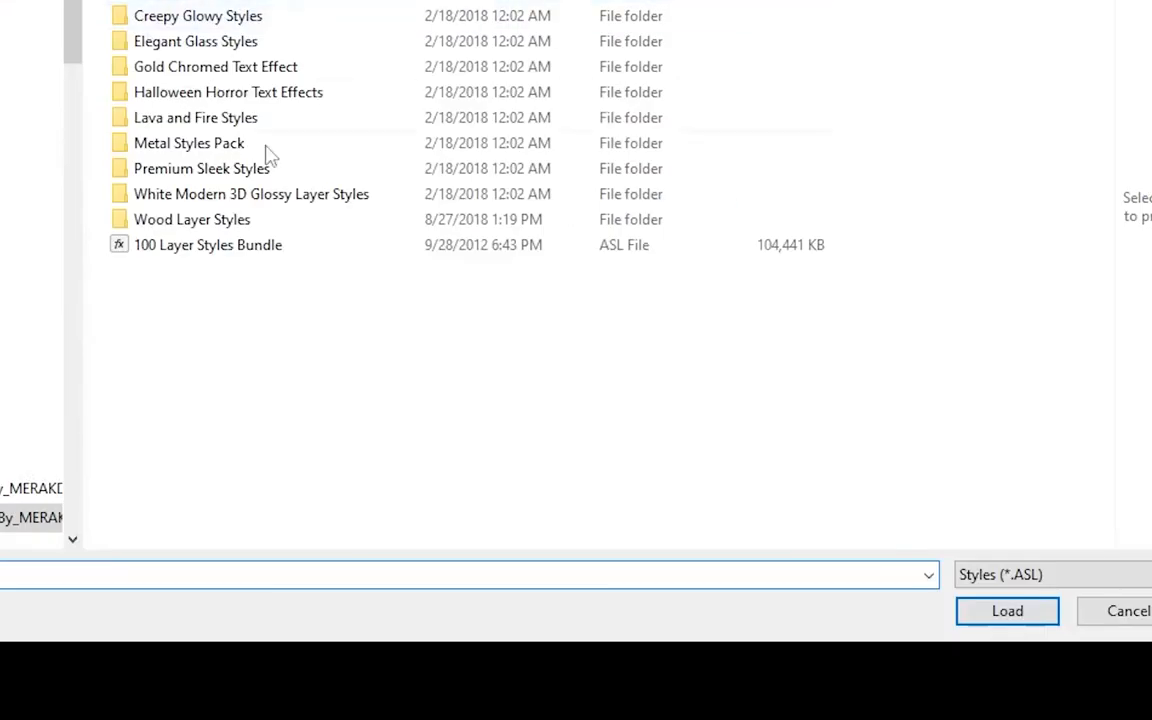
left_click(265, 248)
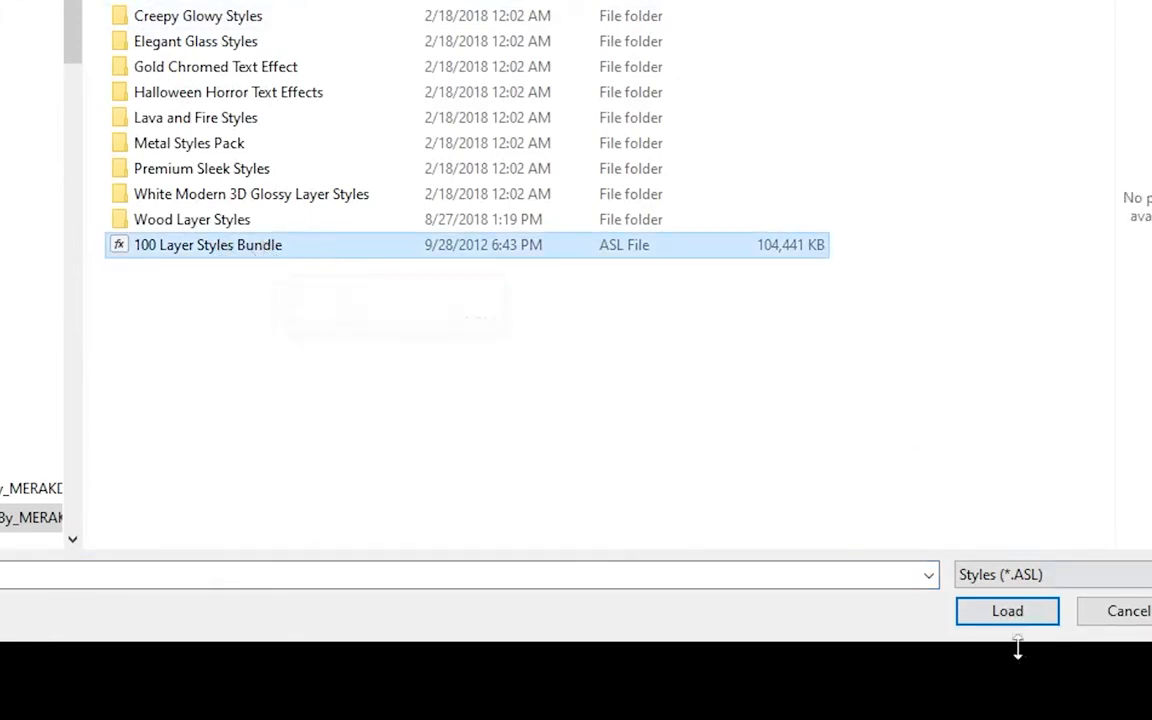
left_click(1010, 612)
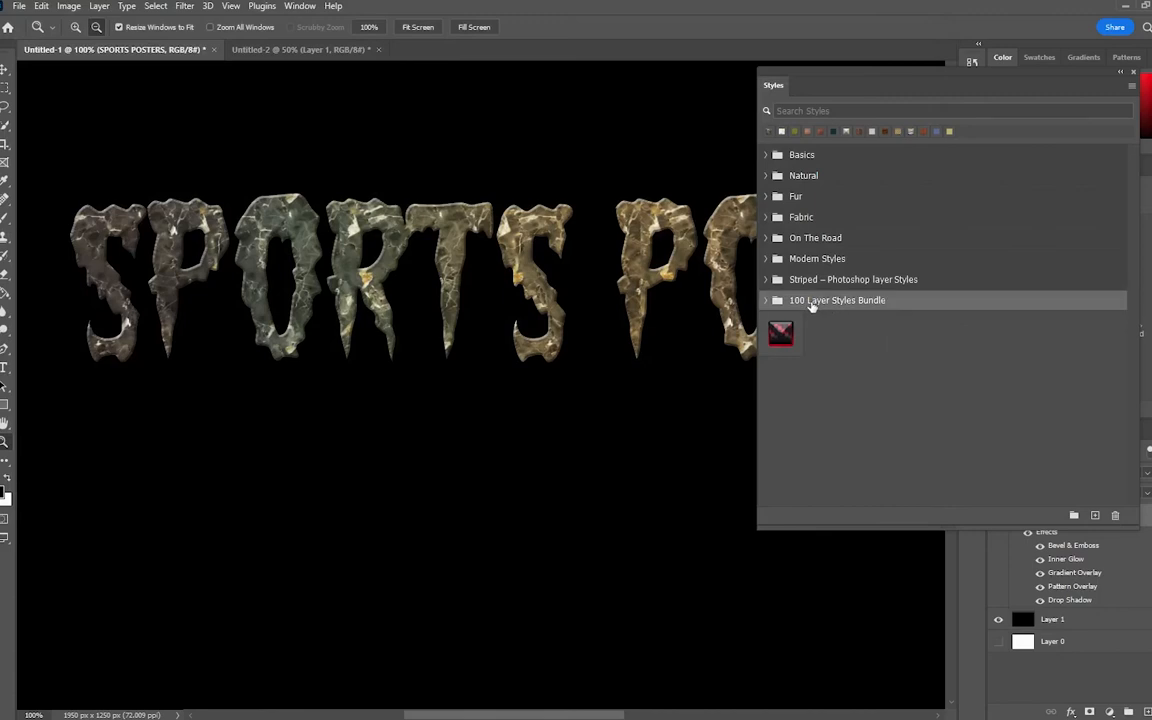
left_click(811, 304)
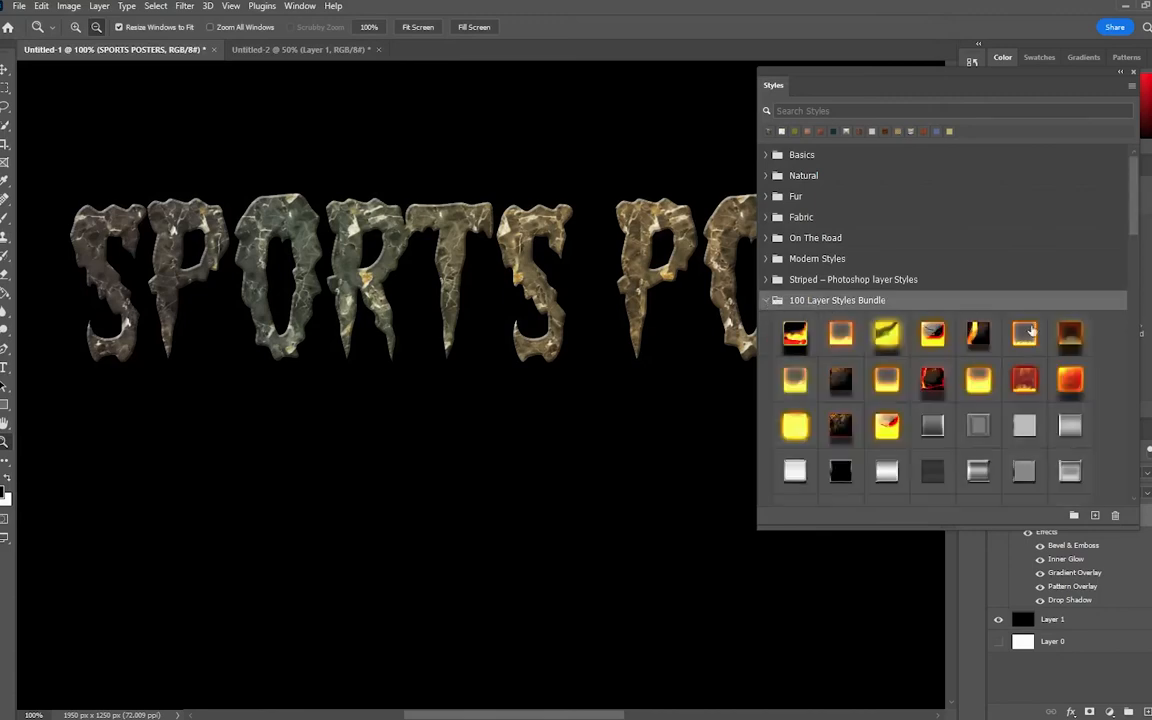
Try several fiery presets from the 100 Layer Styles Bundle on the text, and apply the black one with glowing orange edges.
left_click(1024, 380)
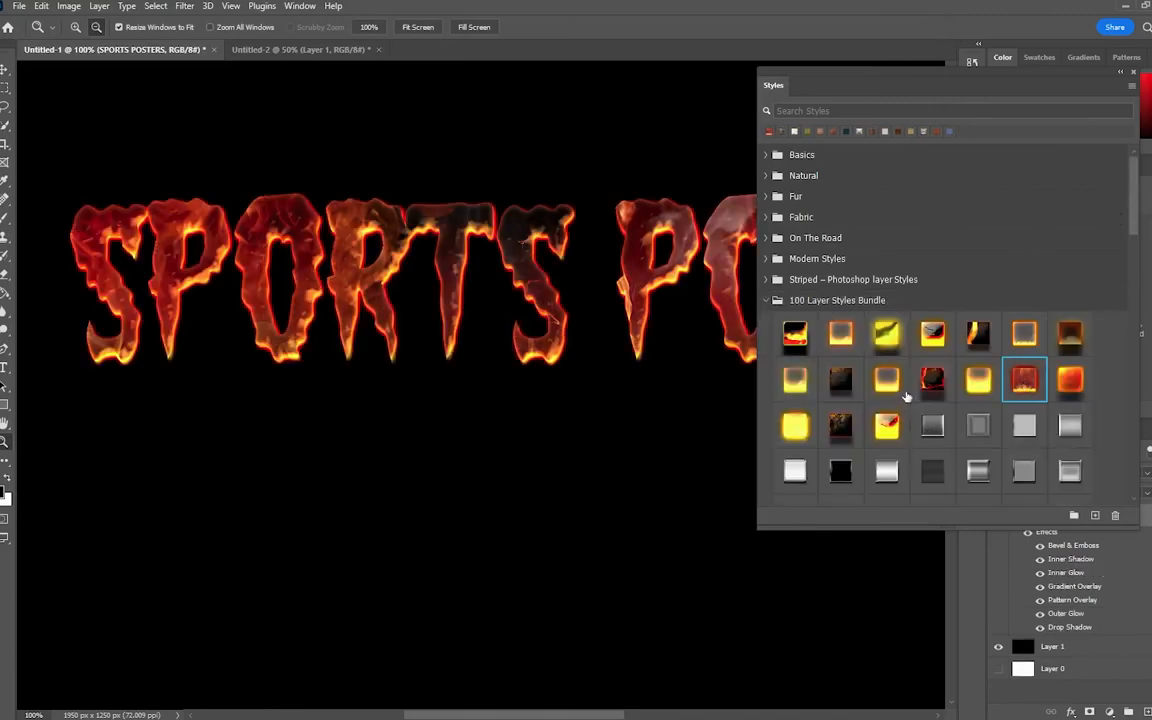
left_click(887, 425)
left_click(841, 427)
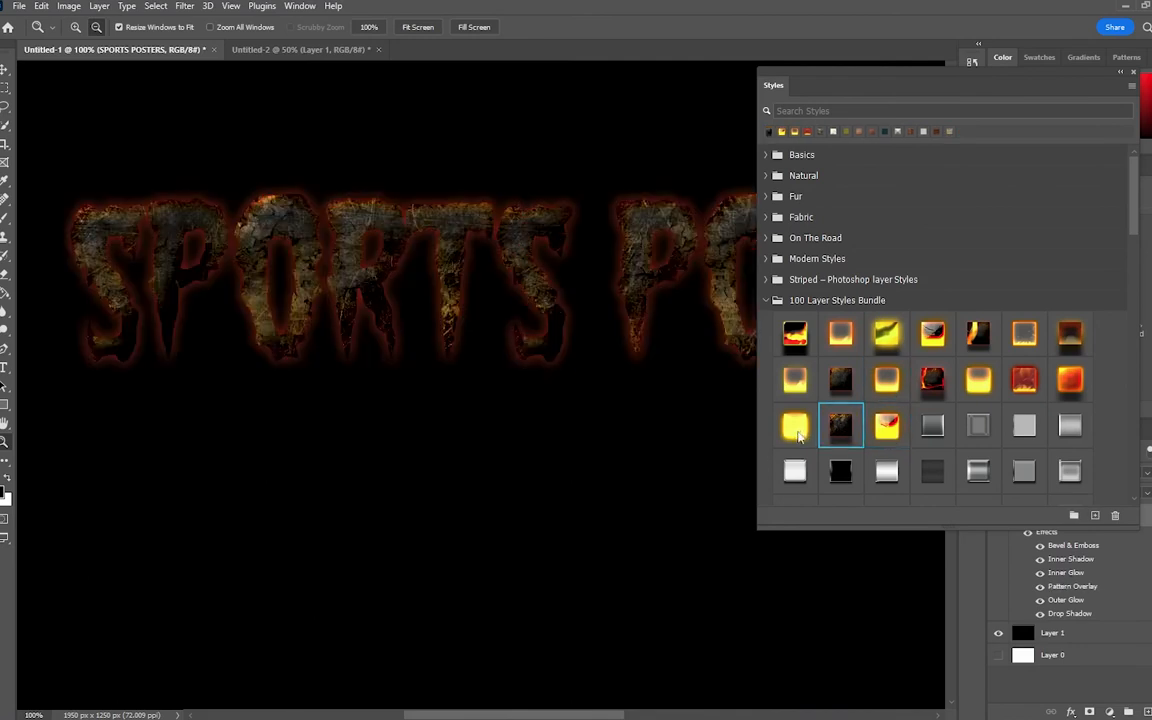
left_click(795, 426)
left_click(1025, 338)
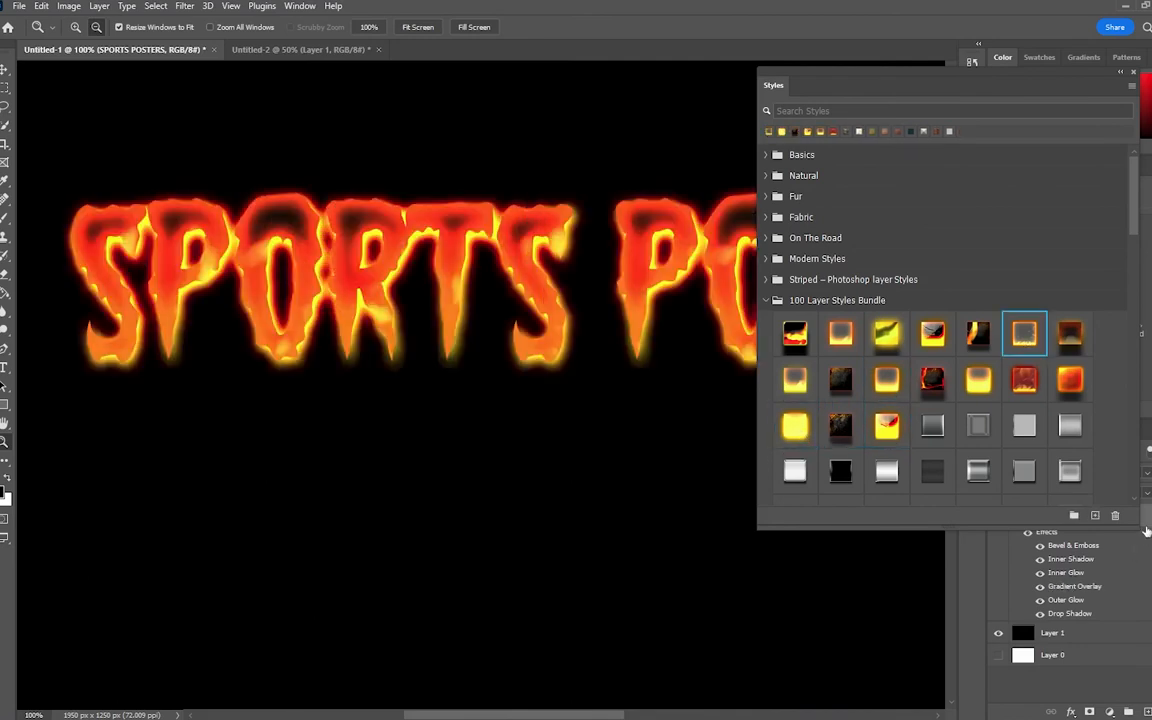
Open the SPORTS POSTERS layer's style settings and change the Inner Shadow colour to bright green.
double_click(1148, 527)
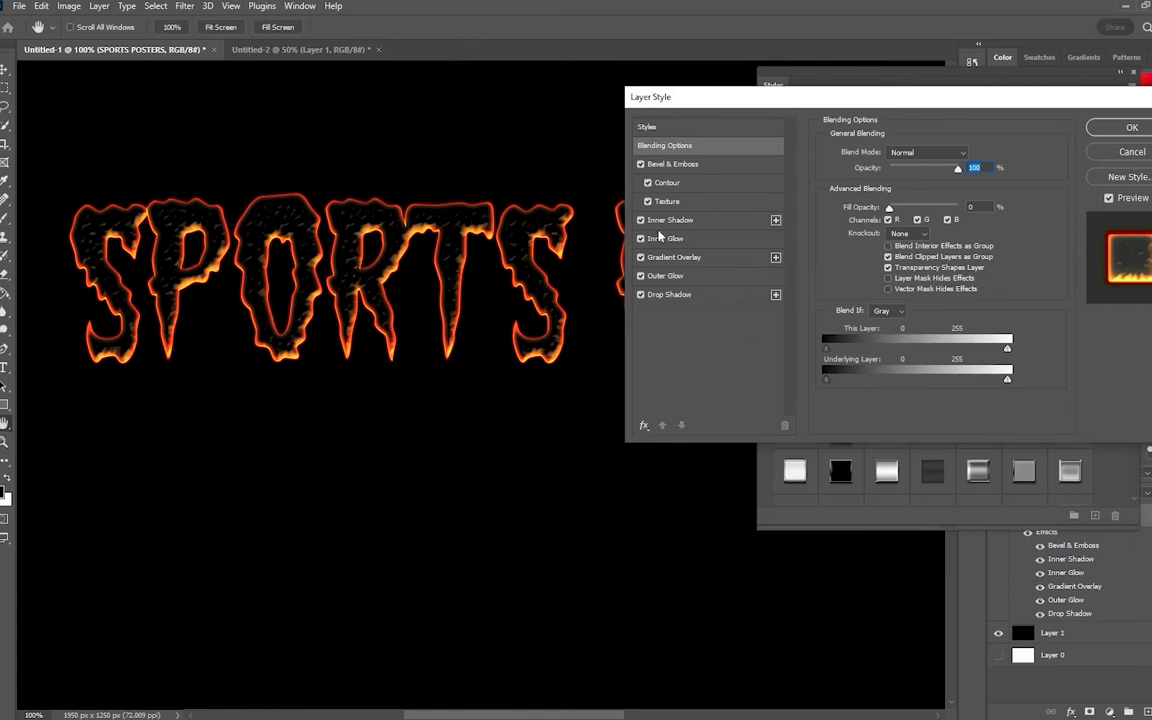
left_click(680, 203)
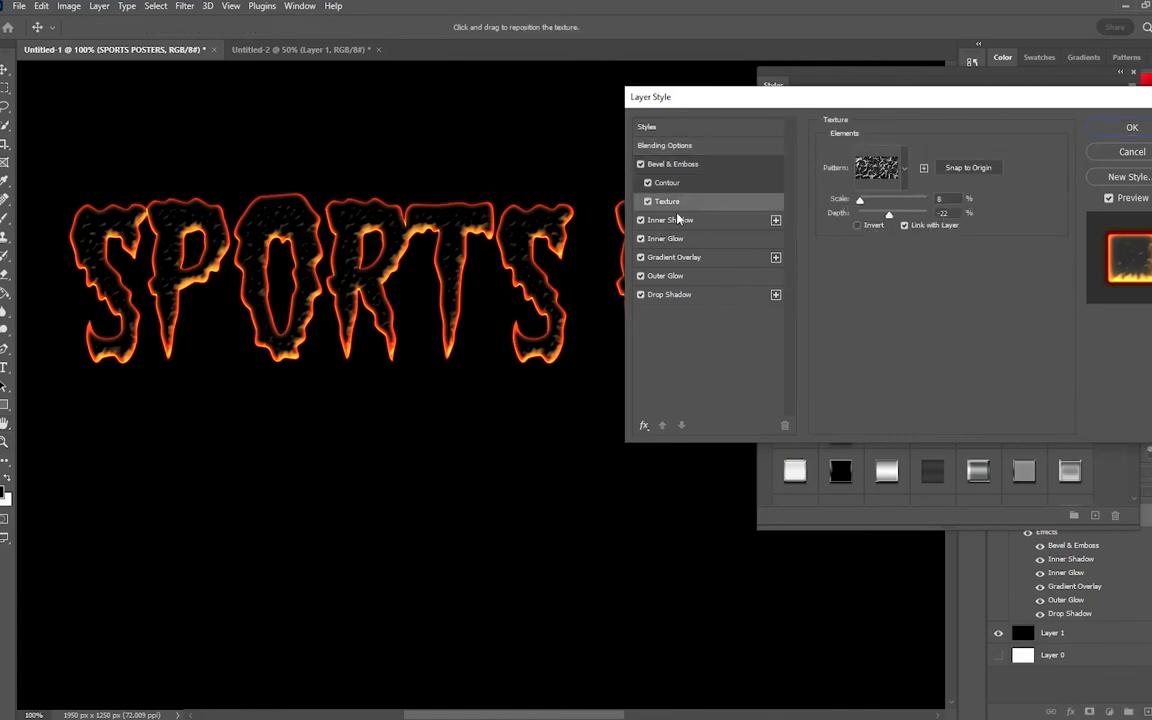
left_click(665, 222)
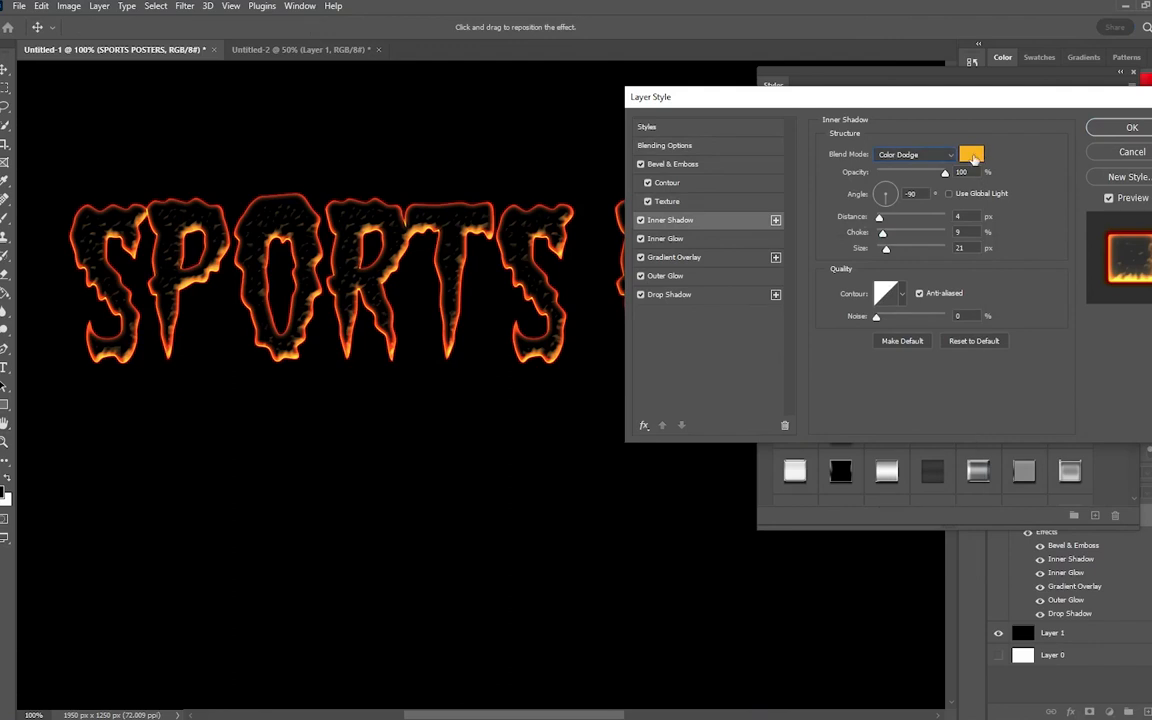
left_click(971, 153)
mouse_move(605, 319)
left_mouse_down()
mouse_move(606, 283)
mouse_move(606, 297)
left_mouse_up()
left_click(733, 158)
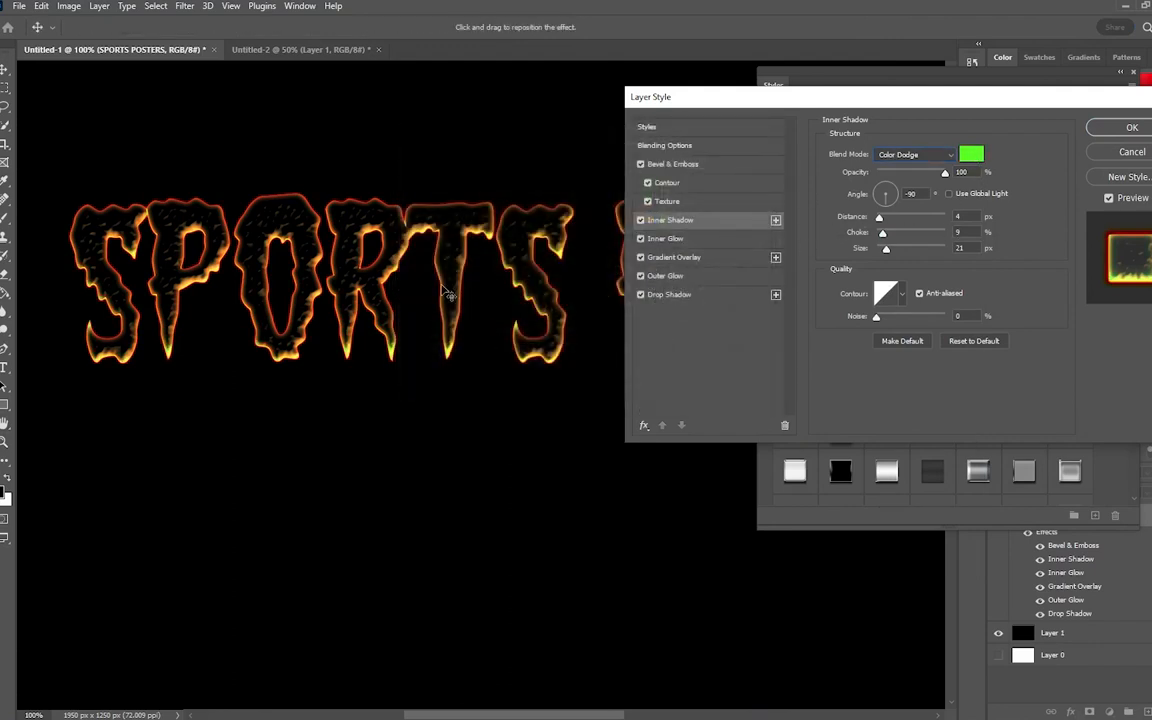
Change the Inner Glow colour of the text to a yellowish lime green.
left_click(665, 238)
left_click(858, 202)
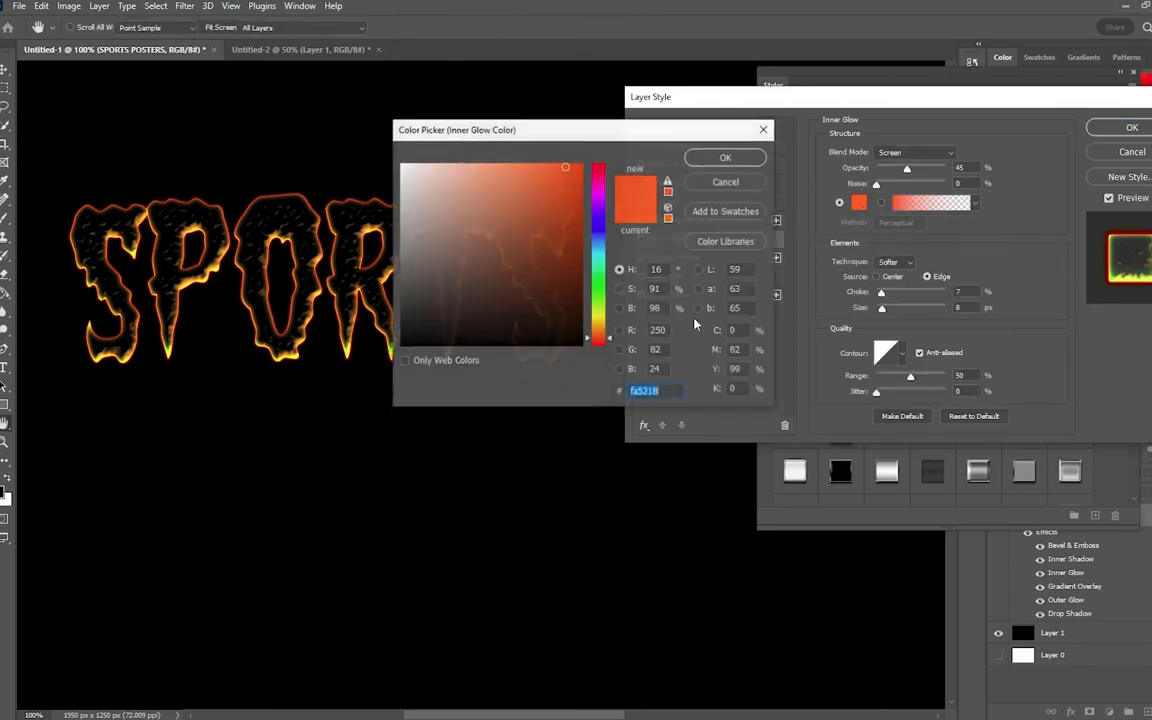
mouse_move(597, 336)
left_mouse_down()
mouse_move(597, 285)
mouse_move(594, 311)
left_mouse_up()
left_click(583, 163)
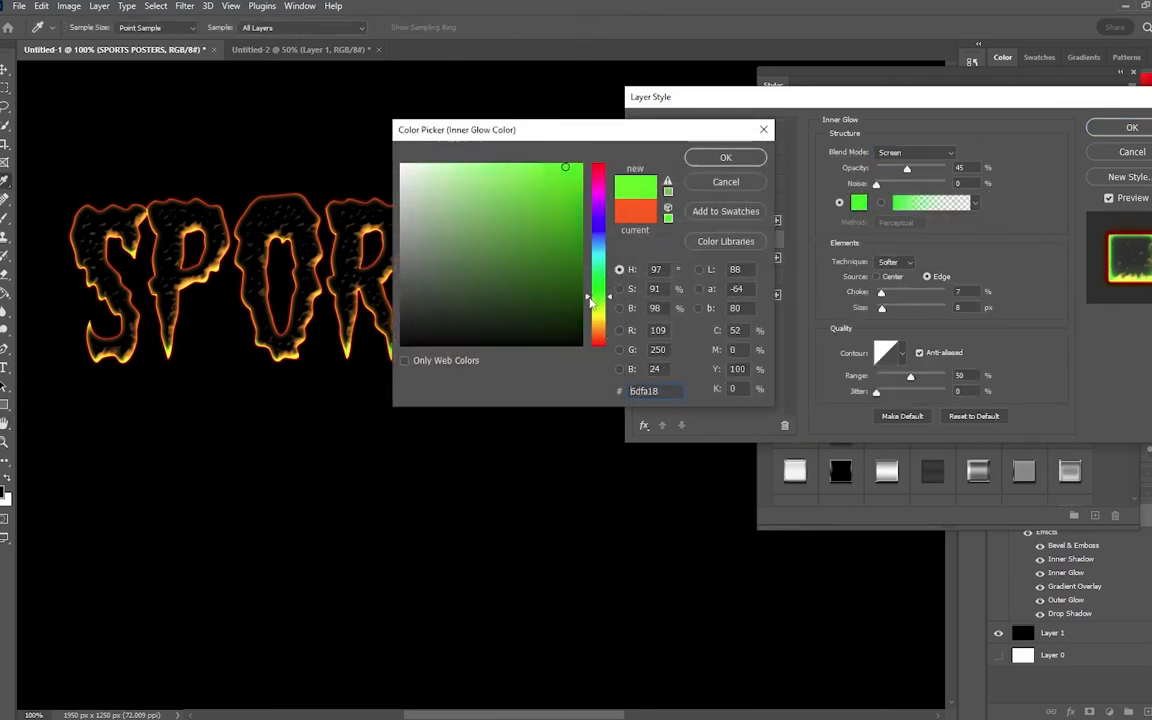
left_click(723, 158)
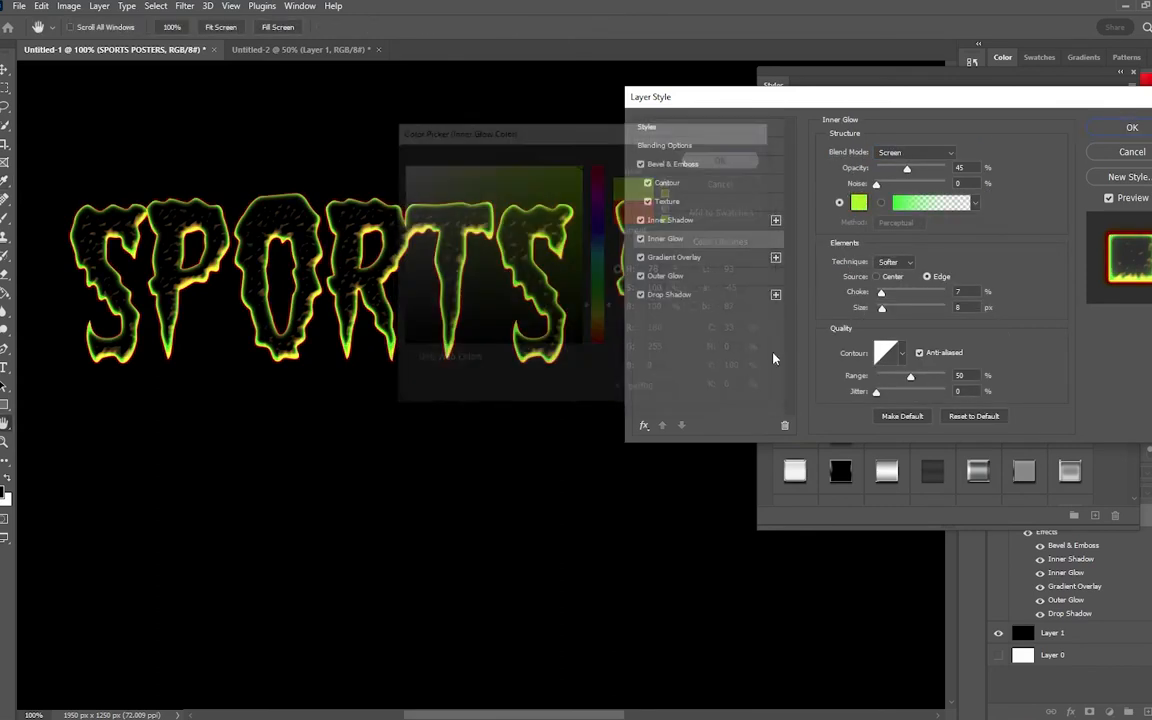
Recolour the Gradient Overlay's colour stop at location 0% to a fully saturated bright green.
left_click(673, 257)
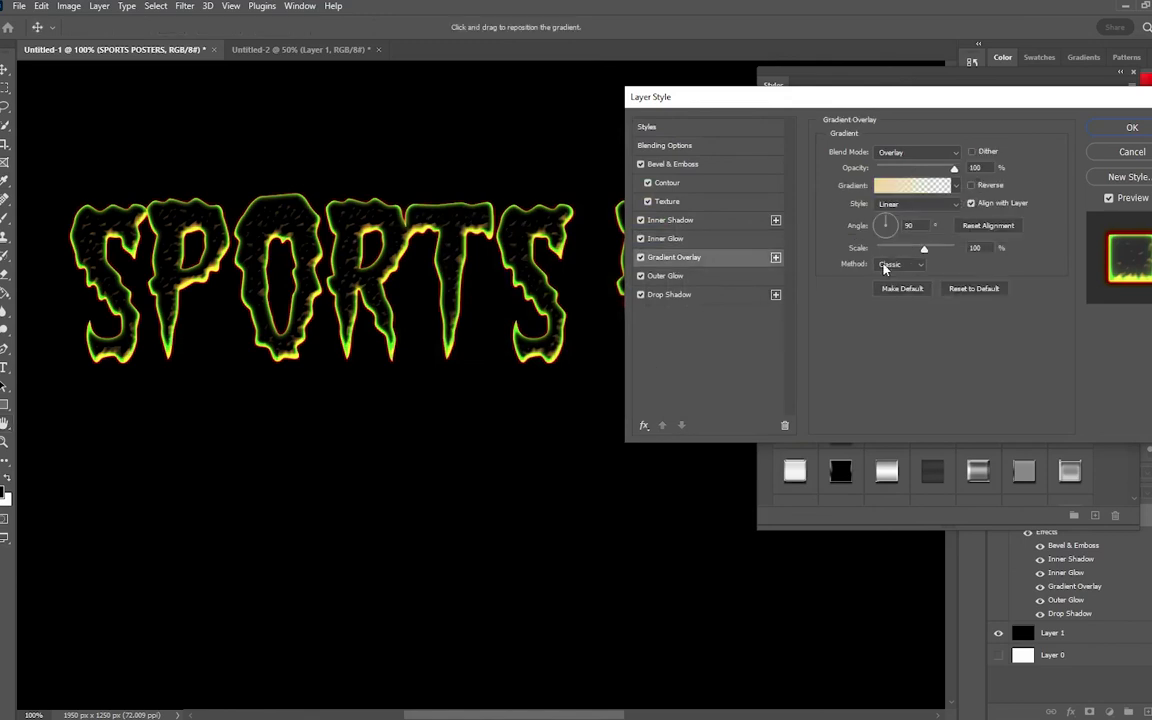
left_click(897, 187)
double_click(437, 371)
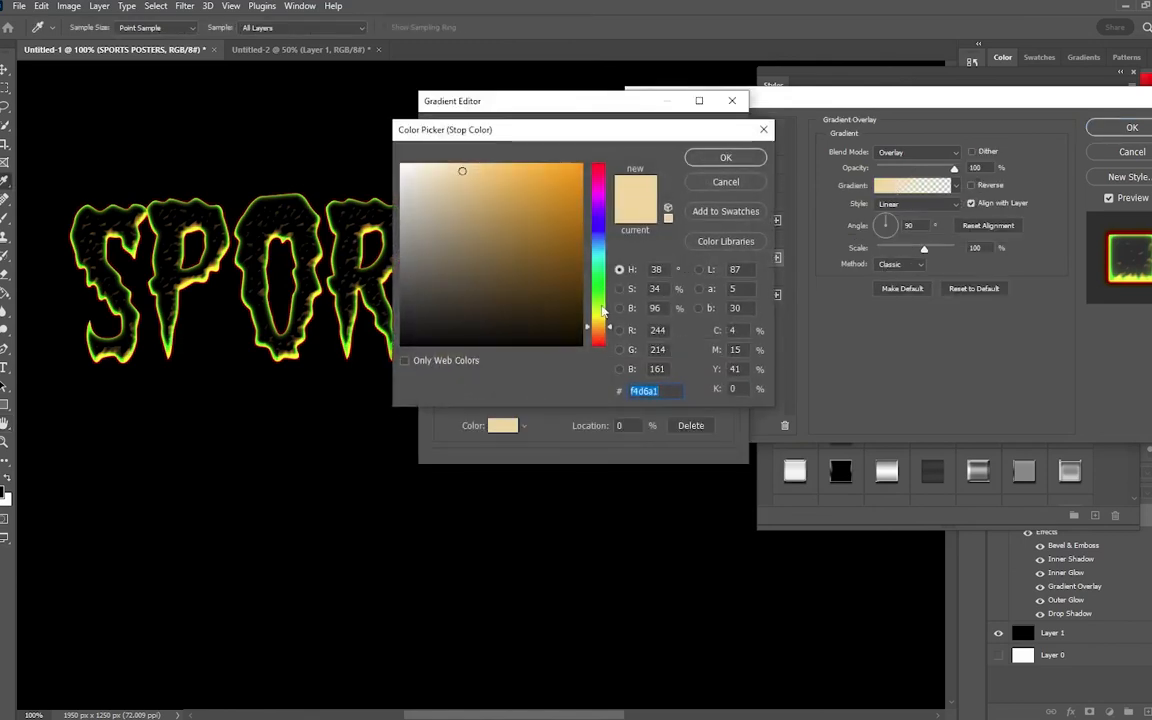
left_click_drag(603, 312, 596, 165)
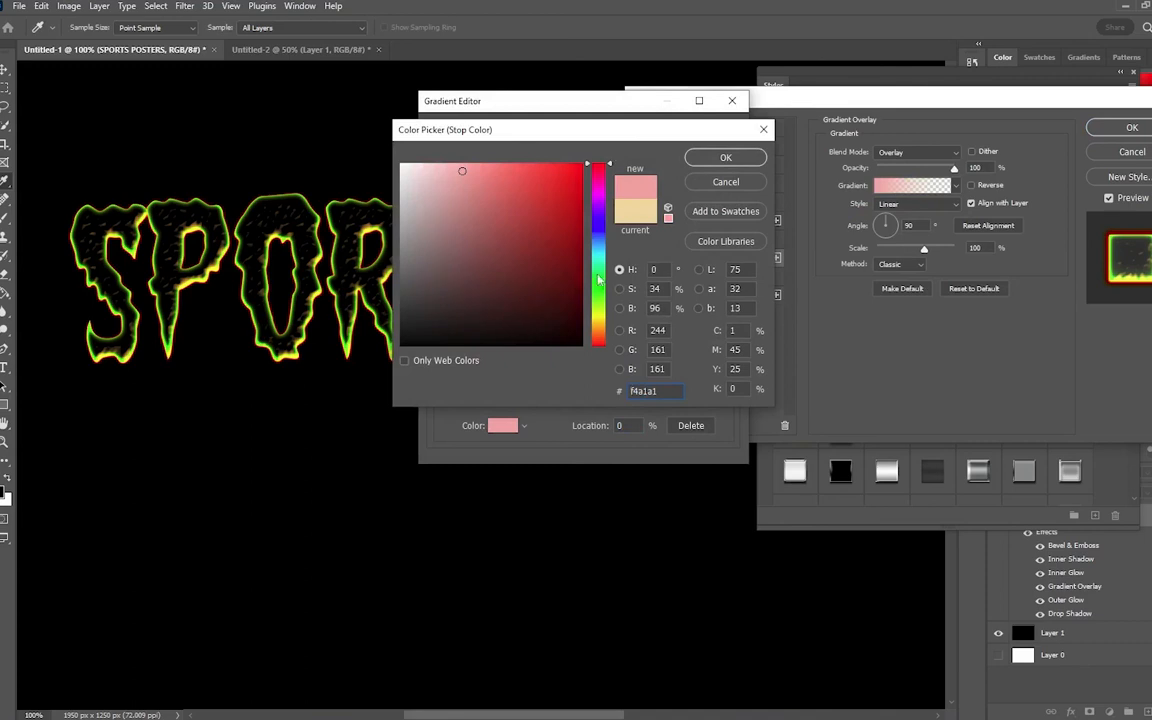
left_click_drag(599, 276, 598, 280)
left_click_drag(573, 167, 600, 160)
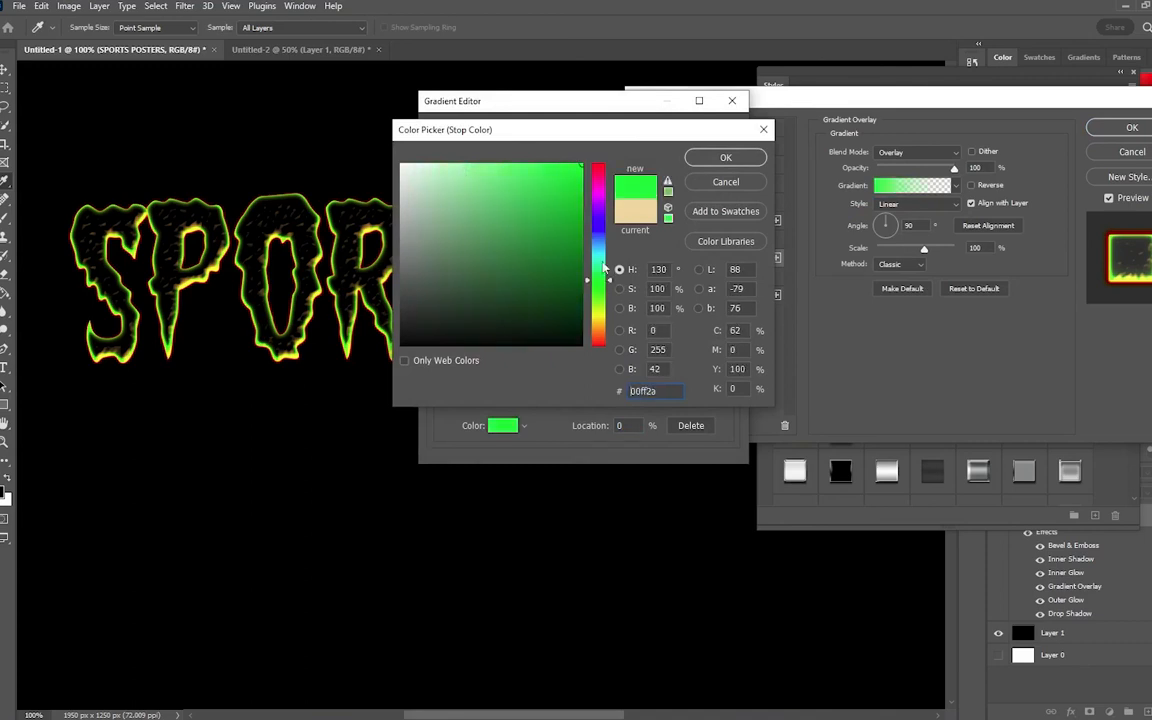
left_click_drag(603, 268, 600, 275)
left_click(727, 158)
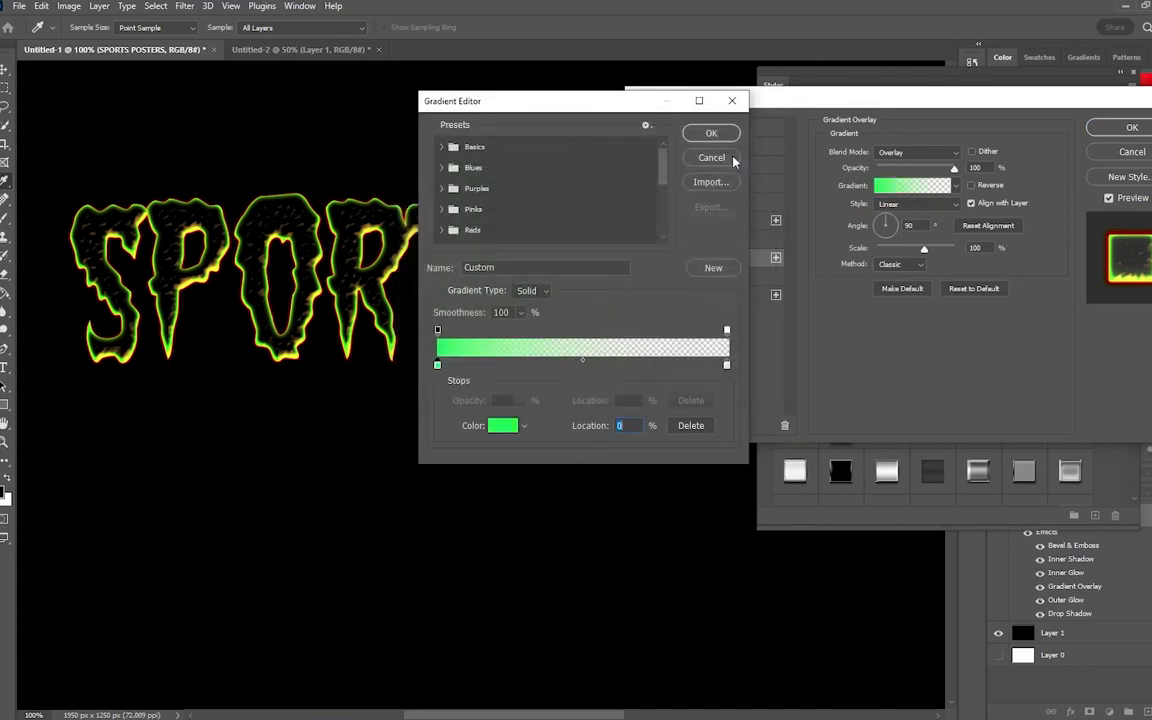
left_click(711, 133)
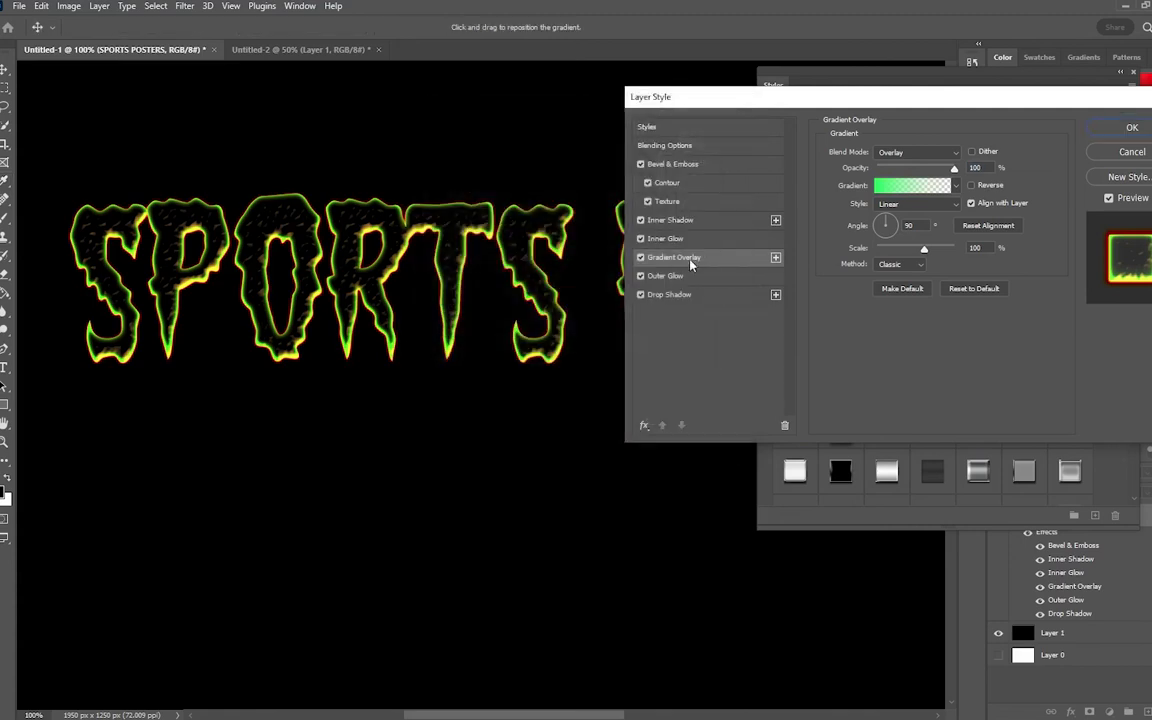
Set the Outer Glow colour to lime c6ff00.
left_click(667, 276)
left_click(858, 202)
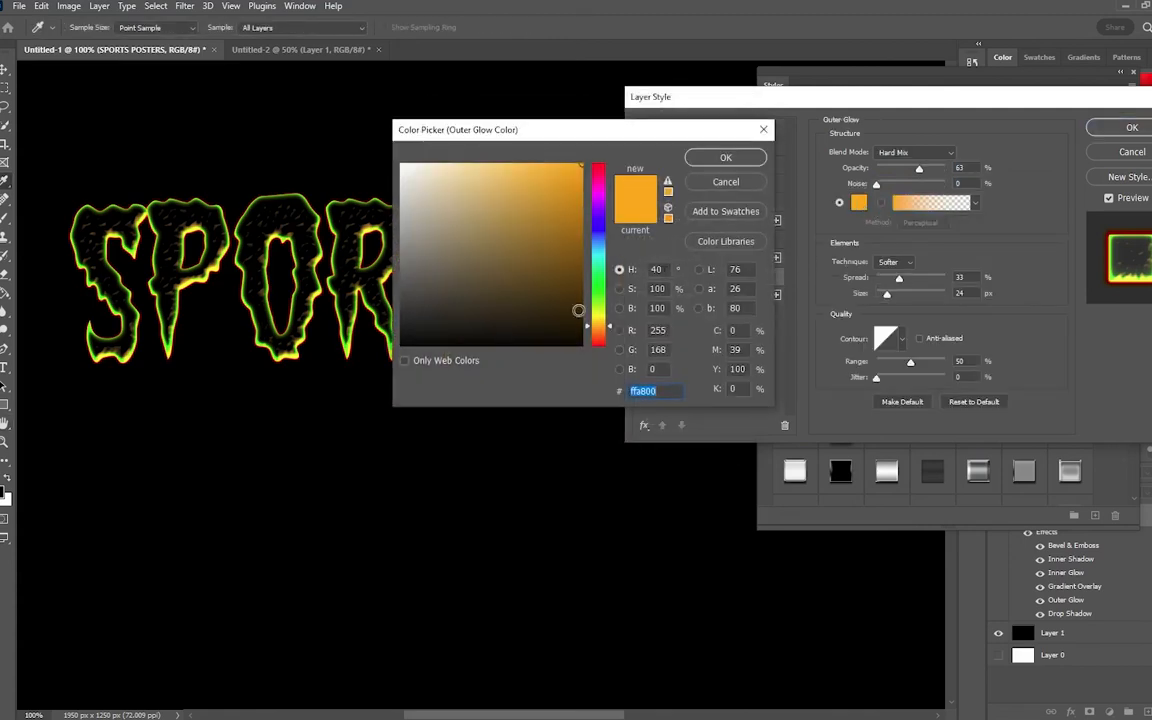
left_click(600, 308)
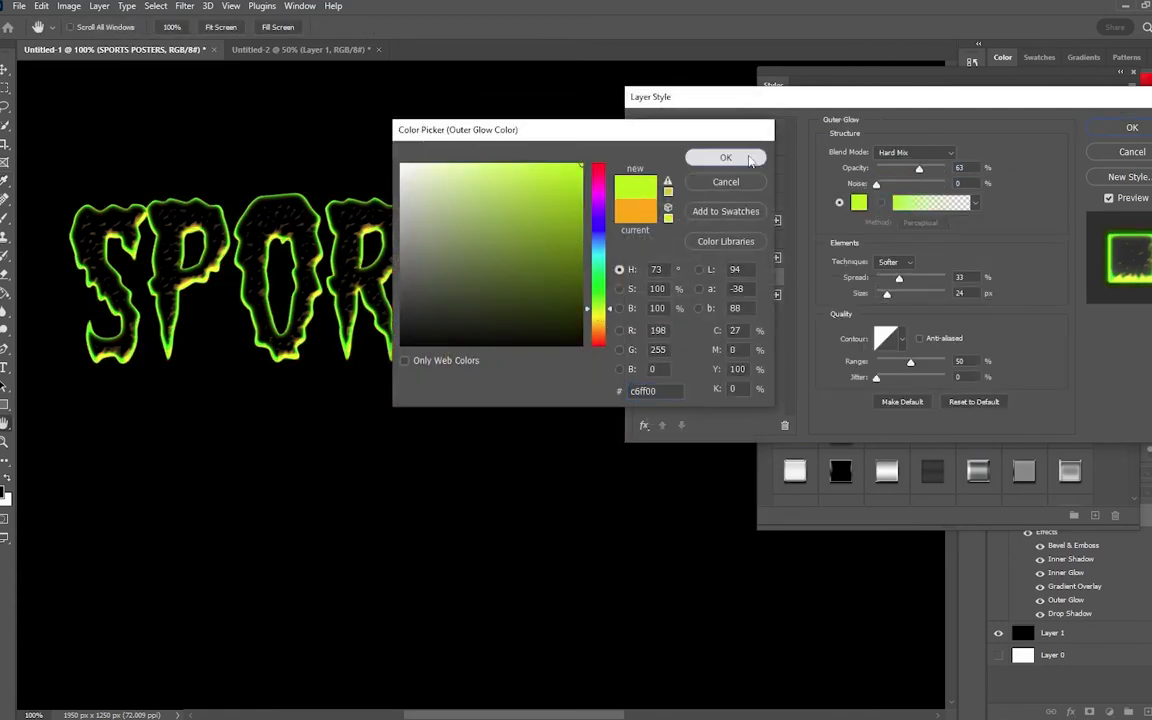
left_click(726, 158)
Set the Drop Shadow colour to lime green c0ff00.
left_click(669, 294)
left_click(971, 154)
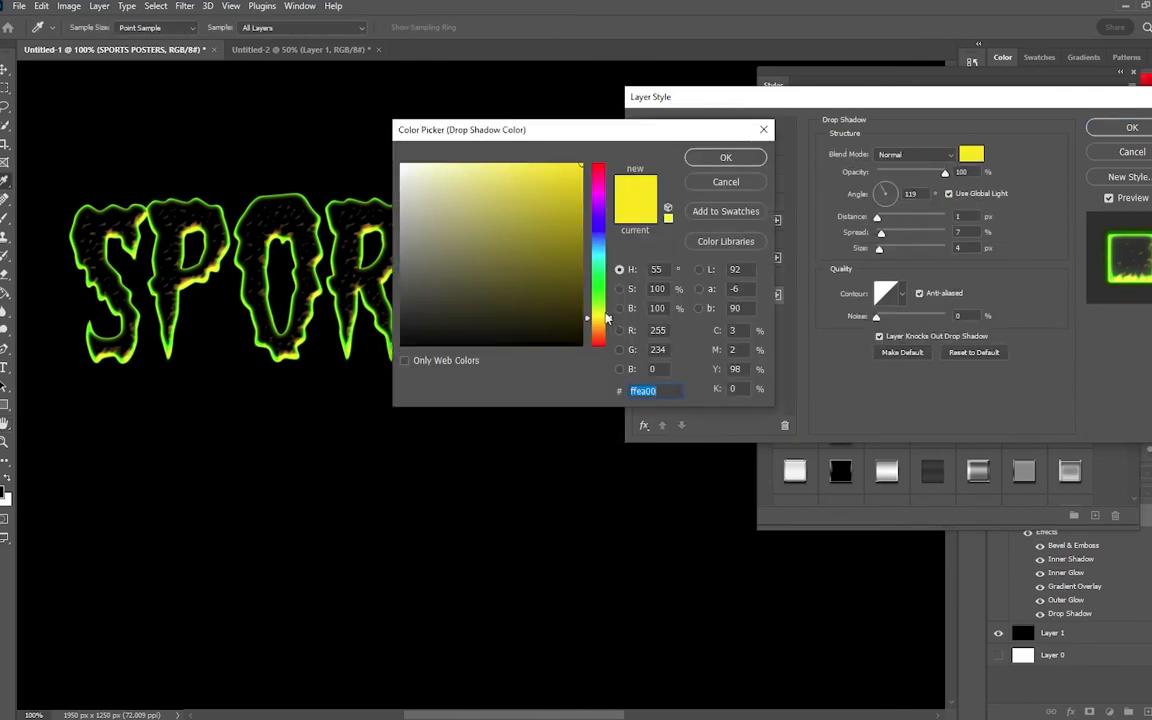
left_click(600, 309)
left_click_drag(607, 314, 608, 313)
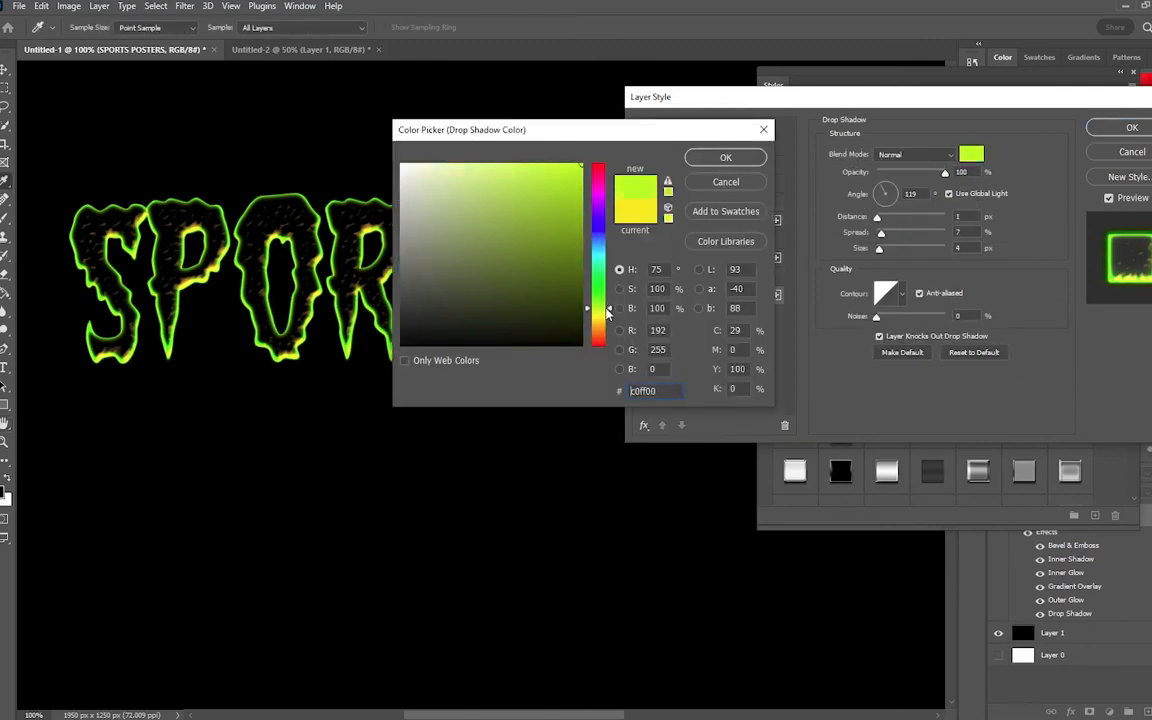
left_click(755, 164)
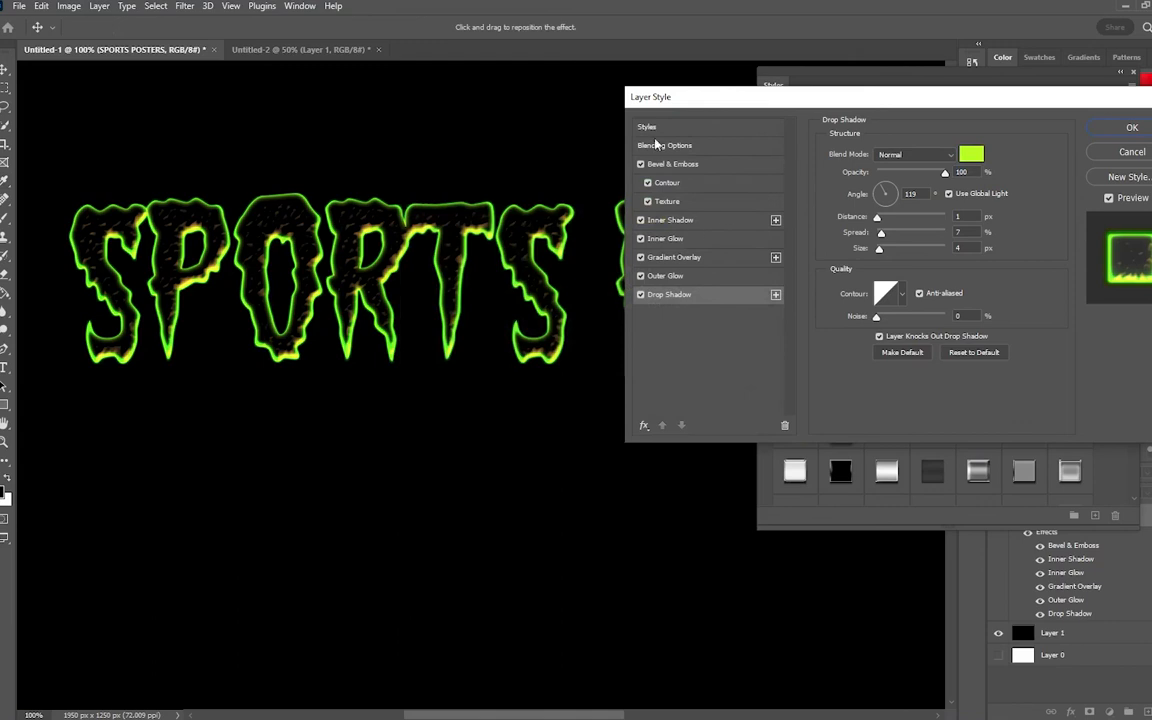
Set the Bevel & Emboss highlight colour to green 60ff00.
left_click(673, 164)
left_click(975, 342)
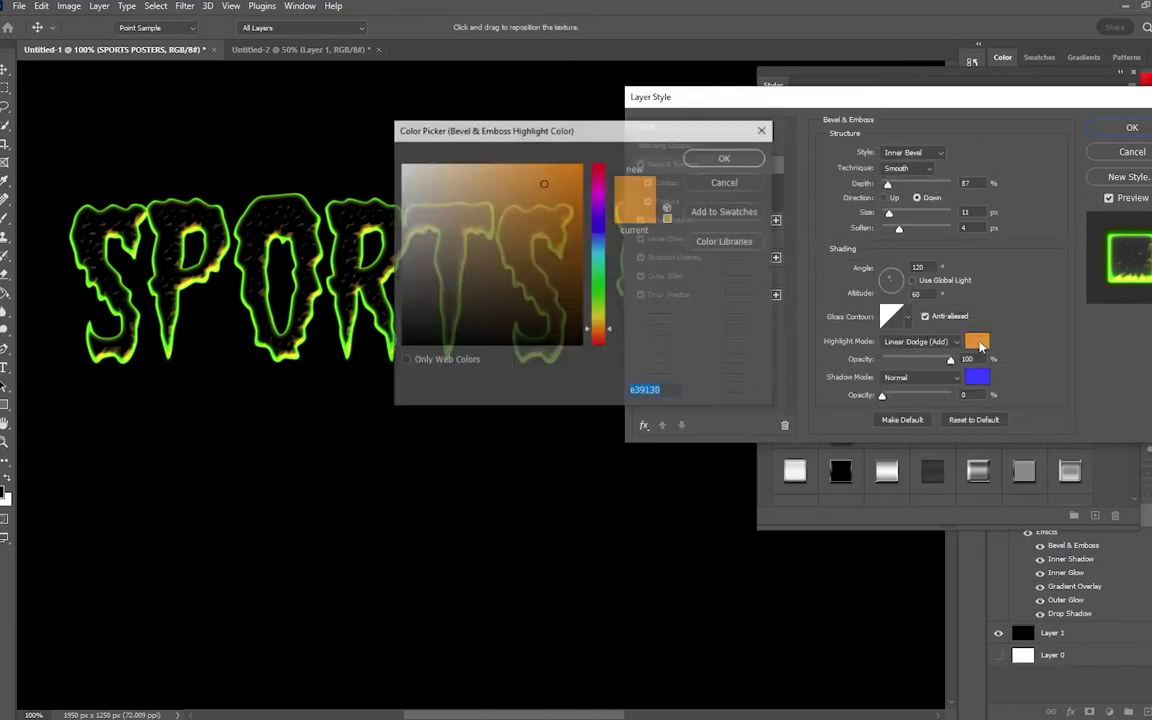
left_click_drag(600, 332, 600, 298)
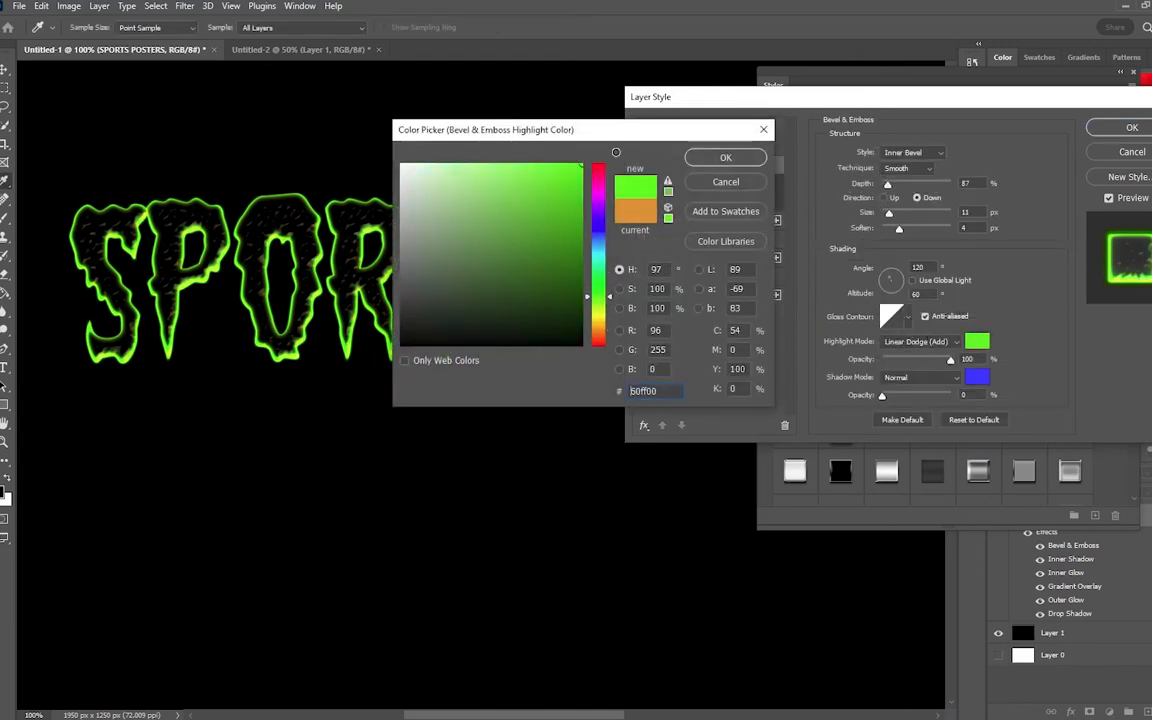
left_click(726, 158)
Raise the Bevel & Emboss shadow opacity to 100%, try white for the shadow, and set its colour to green 60ff00.
left_click(977, 377)
left_click_drag(526, 227, 303, 111)
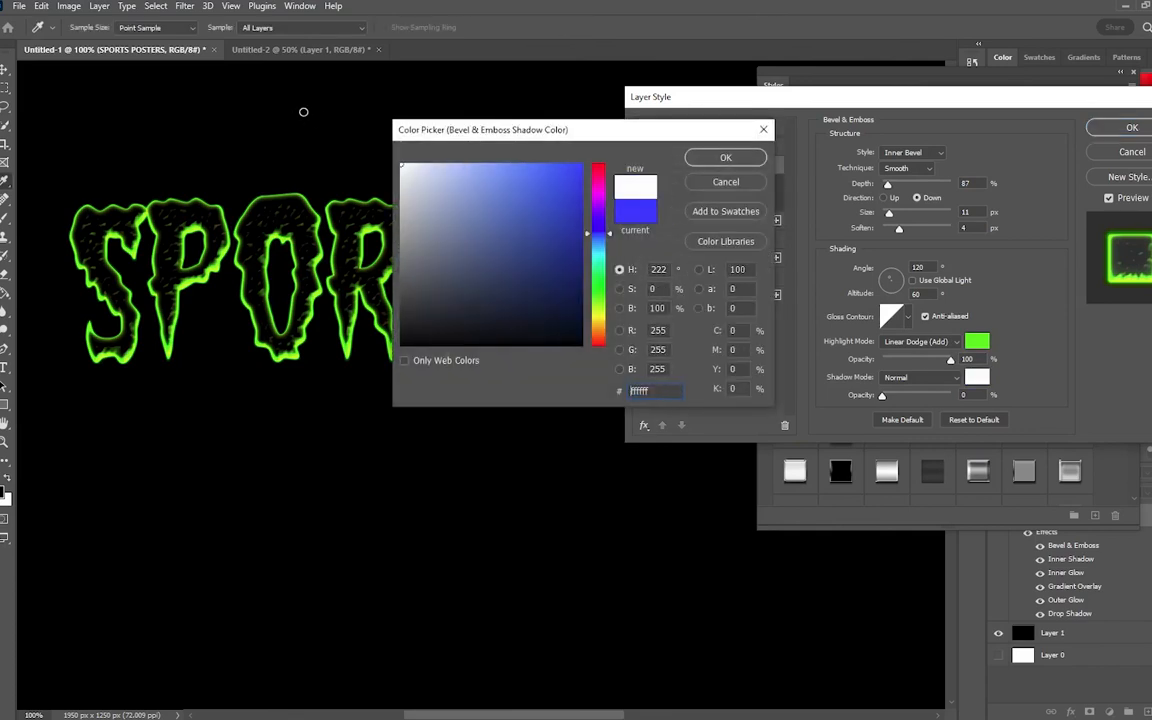
left_click(726, 158)
left_click_drag(917, 396, 954, 394)
left_click(977, 377)
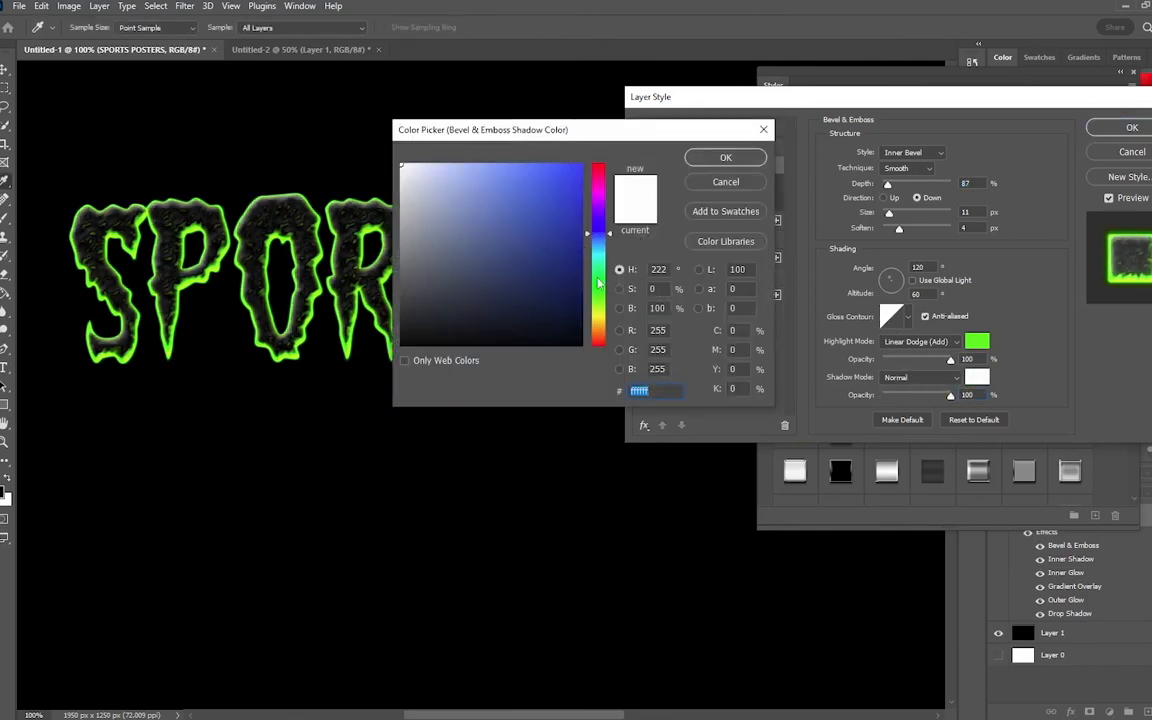
left_click_drag(598, 283, 598, 297)
left_click(578, 167)
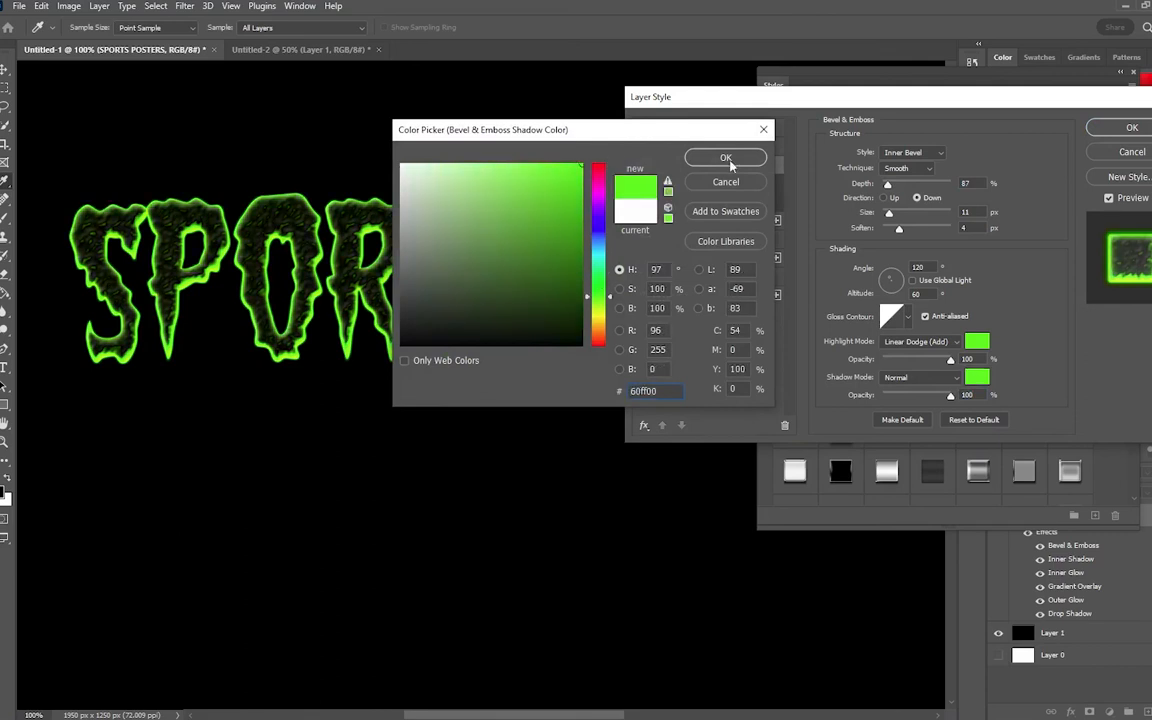
left_click(726, 158)
Try the Bevel & Emboss shadow blend modes from Linear Burn through Luminosity and settle on Saturation.
left_click(904, 376)
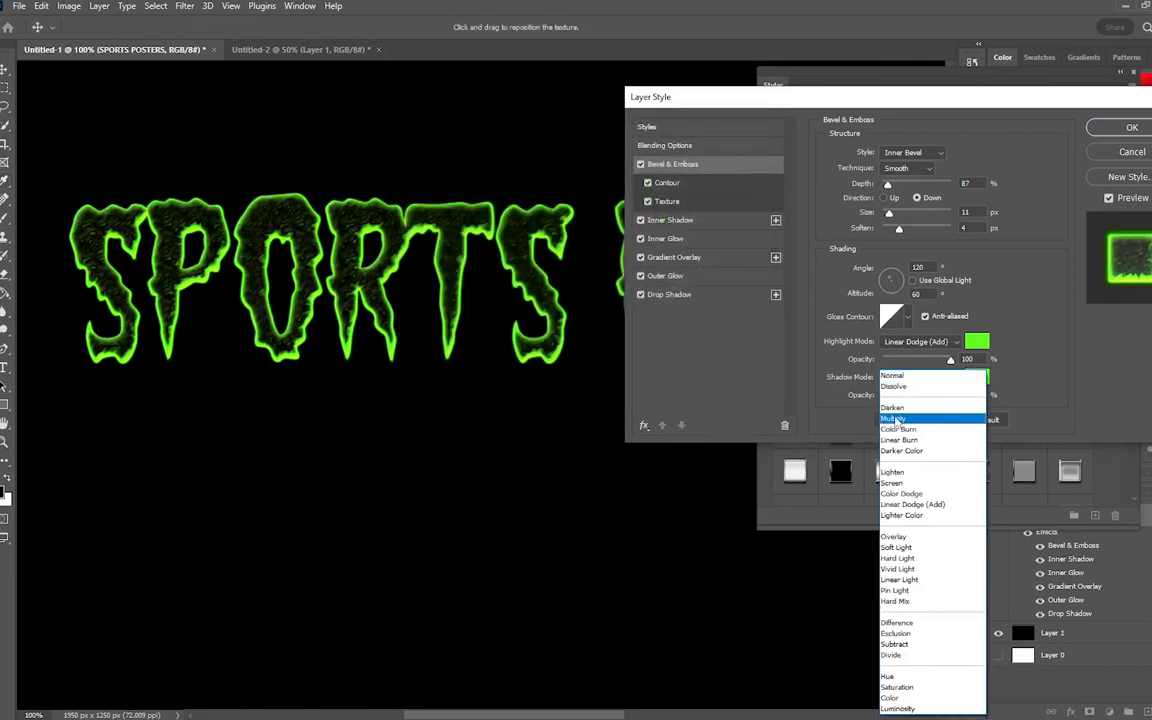
left_click(910, 422)
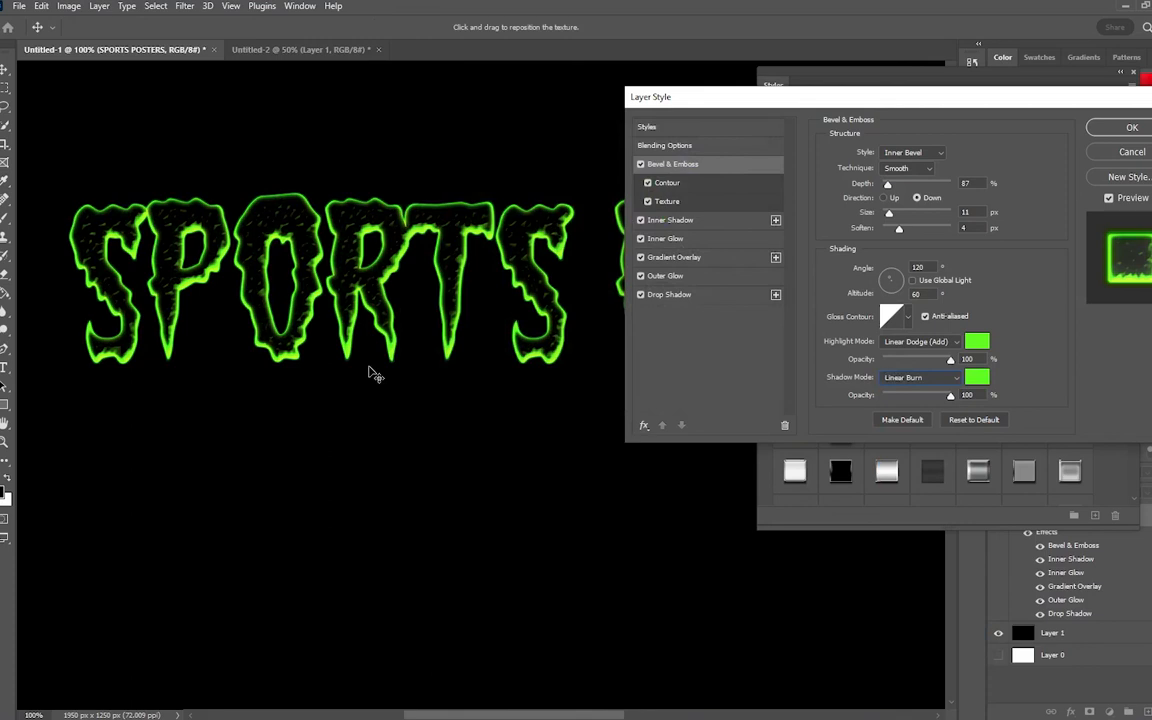
key("Down")
key("Down")
key("Down")
key("Down")
key("Down")
key("Down")
key("Down")
key("Down")
key("Down")
key("Down")
key("Down")
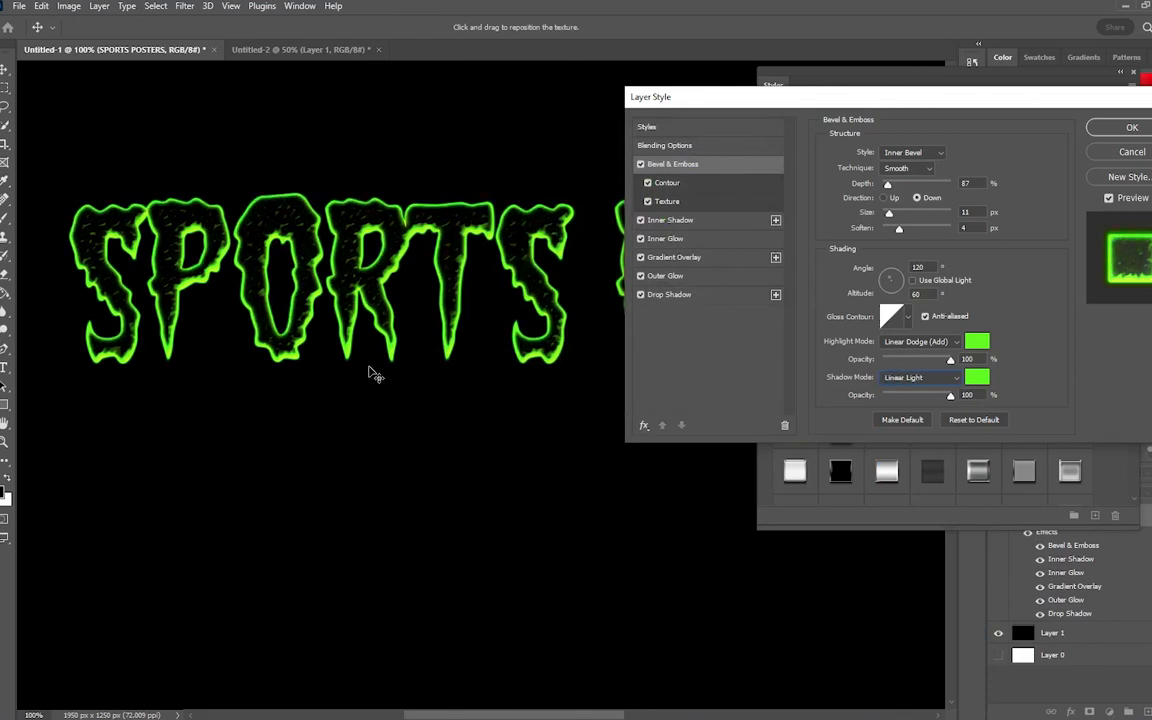
key("Down")
key("Down")
key("Down")
key("Down")
key("Down")
key("Down")
key("Down")
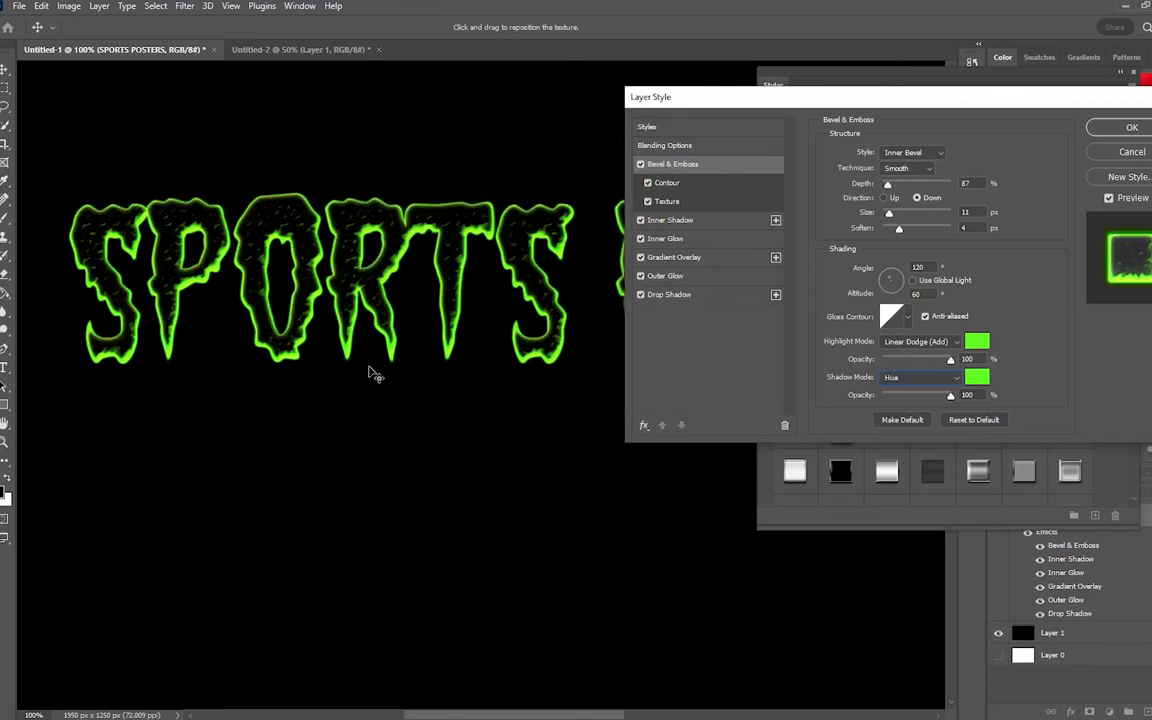
key("Down")
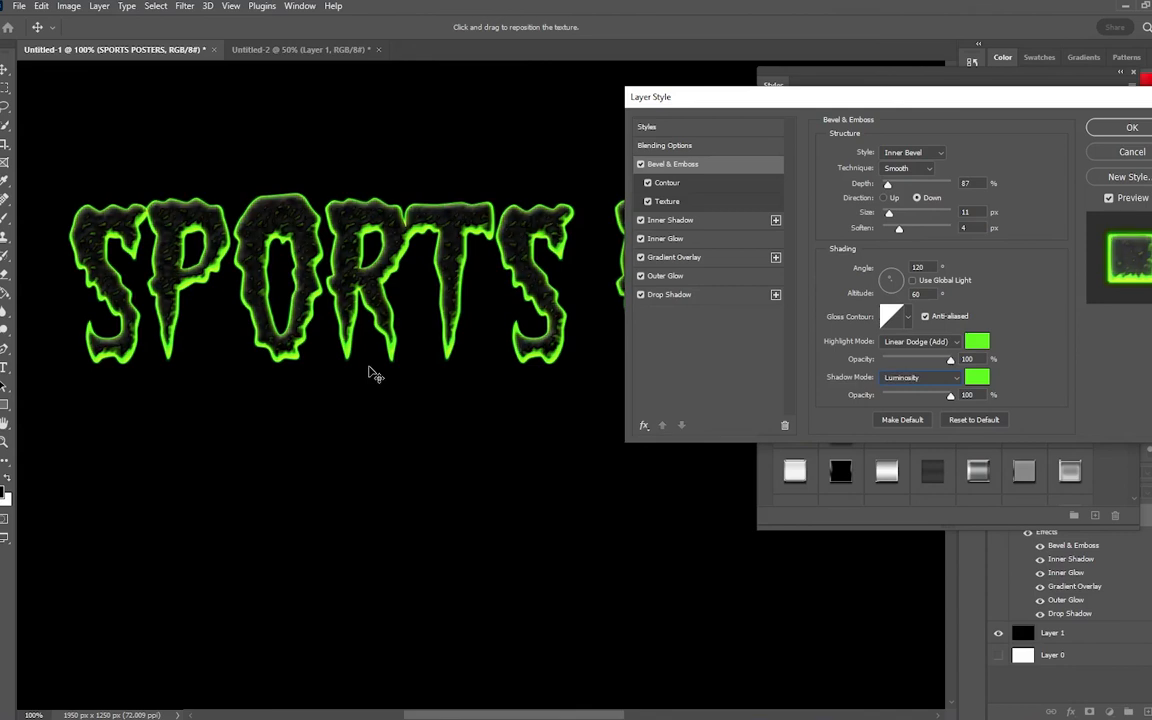
key("Up")
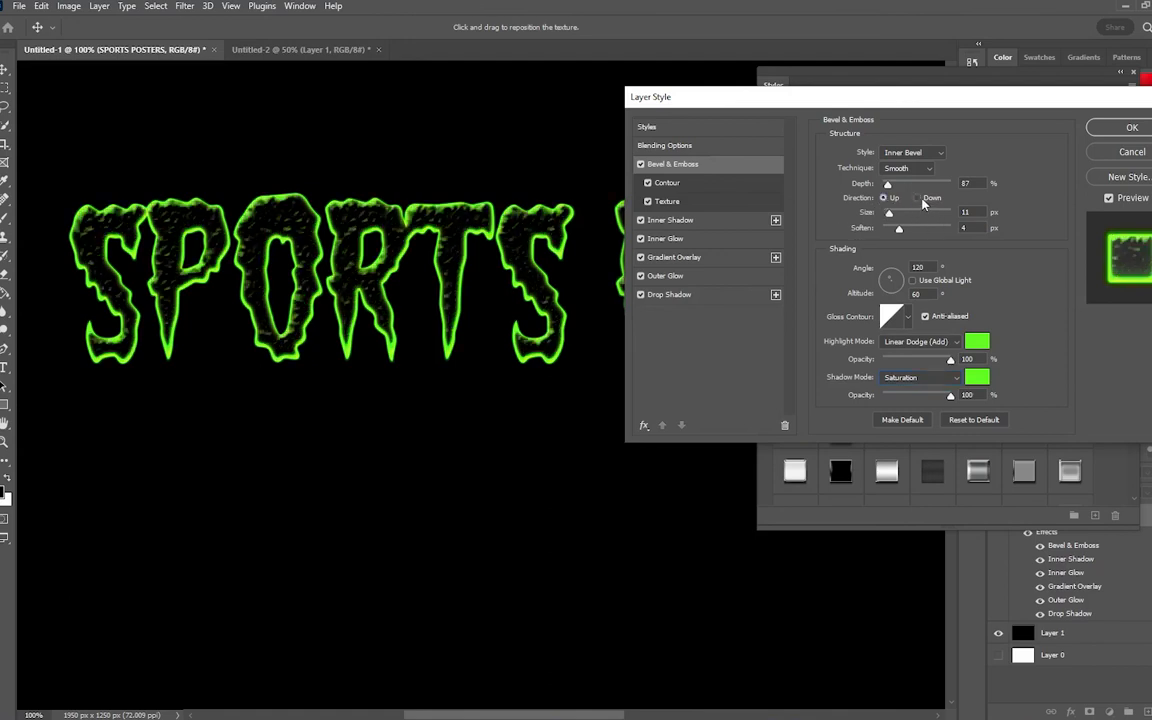
Try the Chisel Hard technique with Outer Bevel and Inner Bevel, and discard all the layer style changes.
left_click(895, 169)
left_click(898, 177)
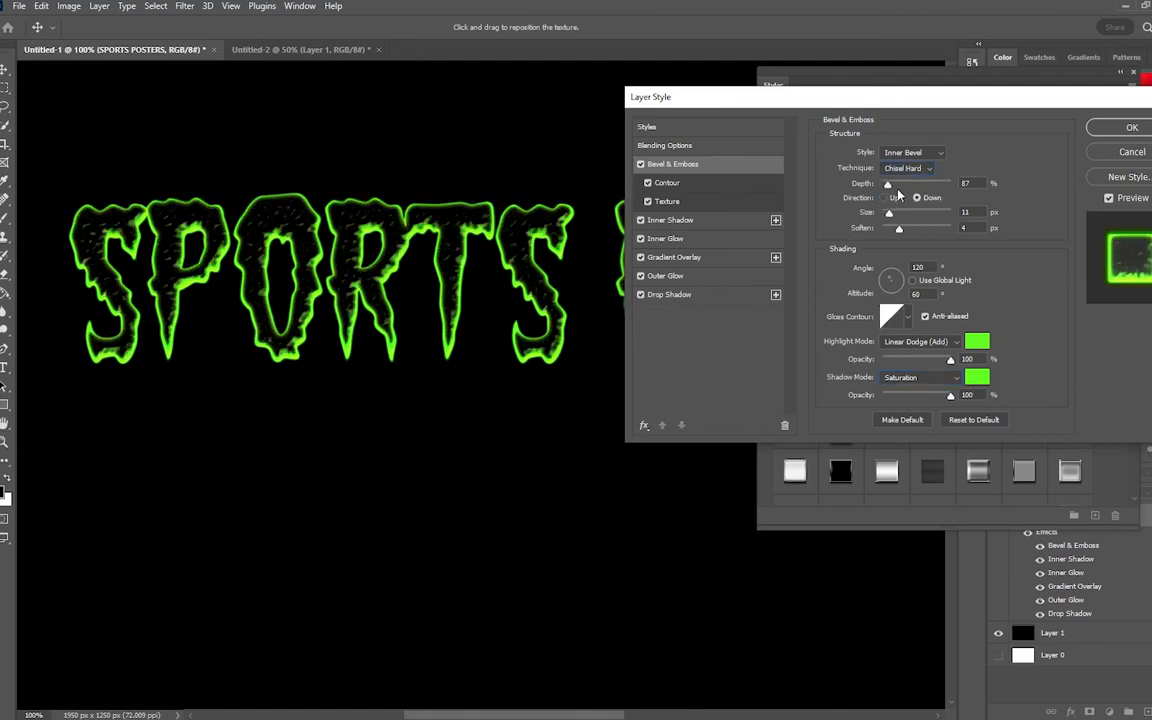
left_click(915, 152)
left_click(906, 165)
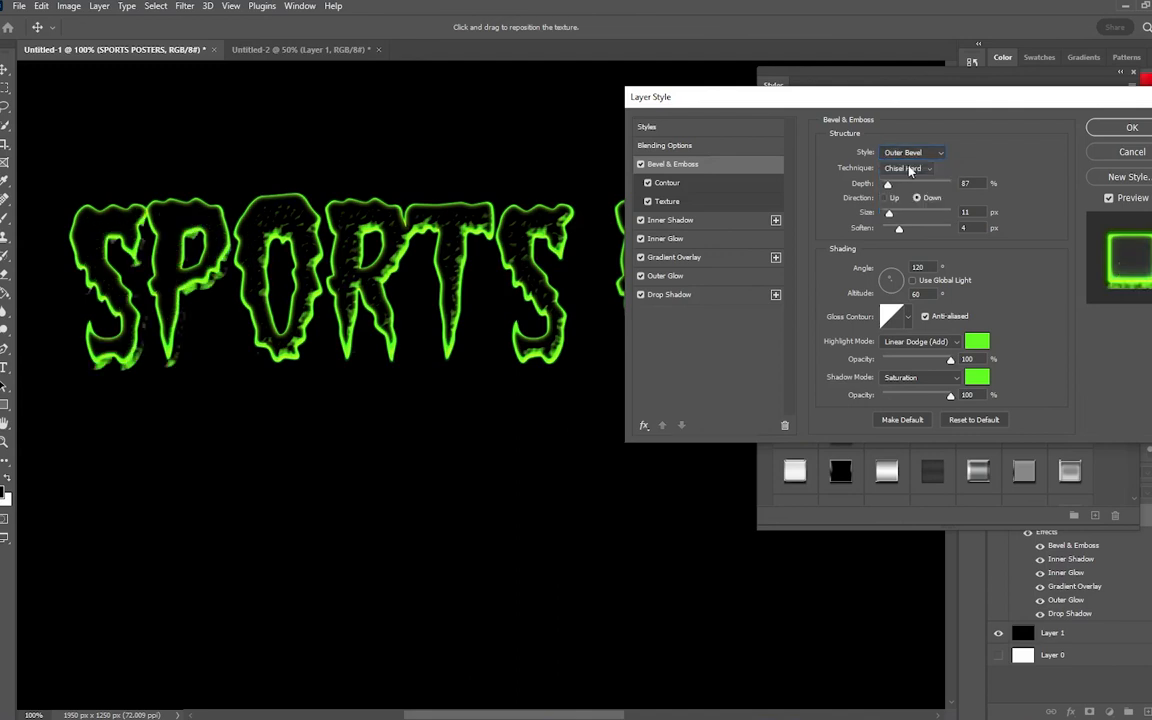
left_click(912, 152)
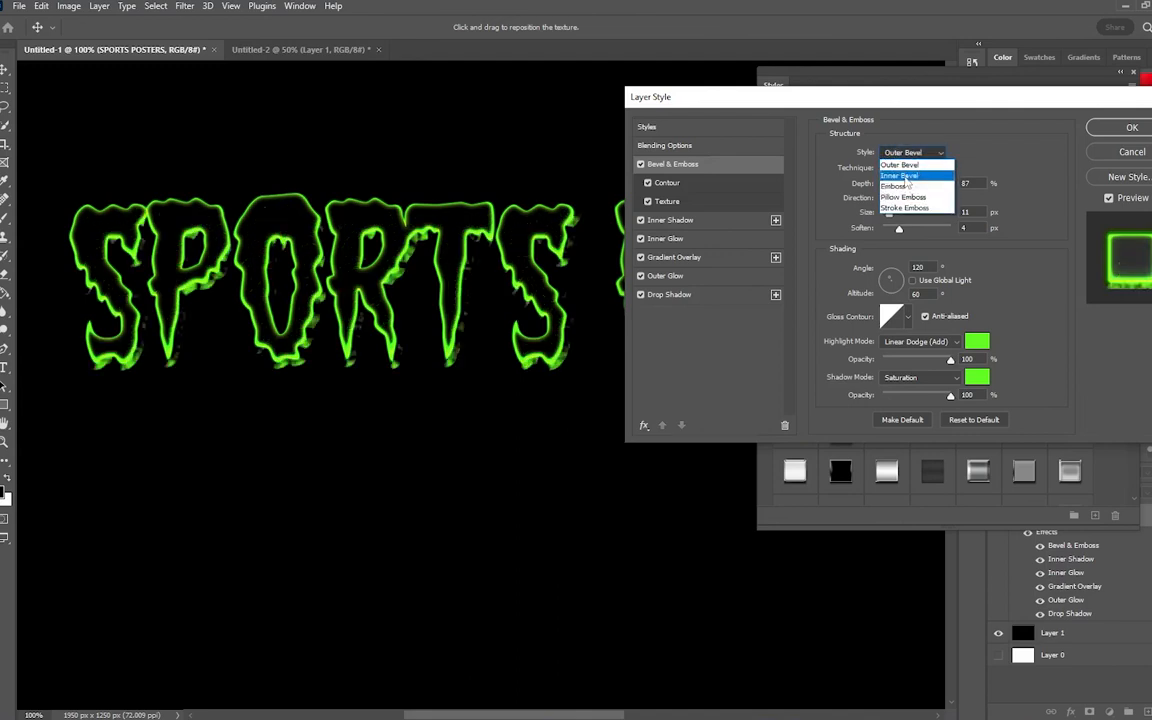
left_click(905, 176)
left_click(1144, 154)
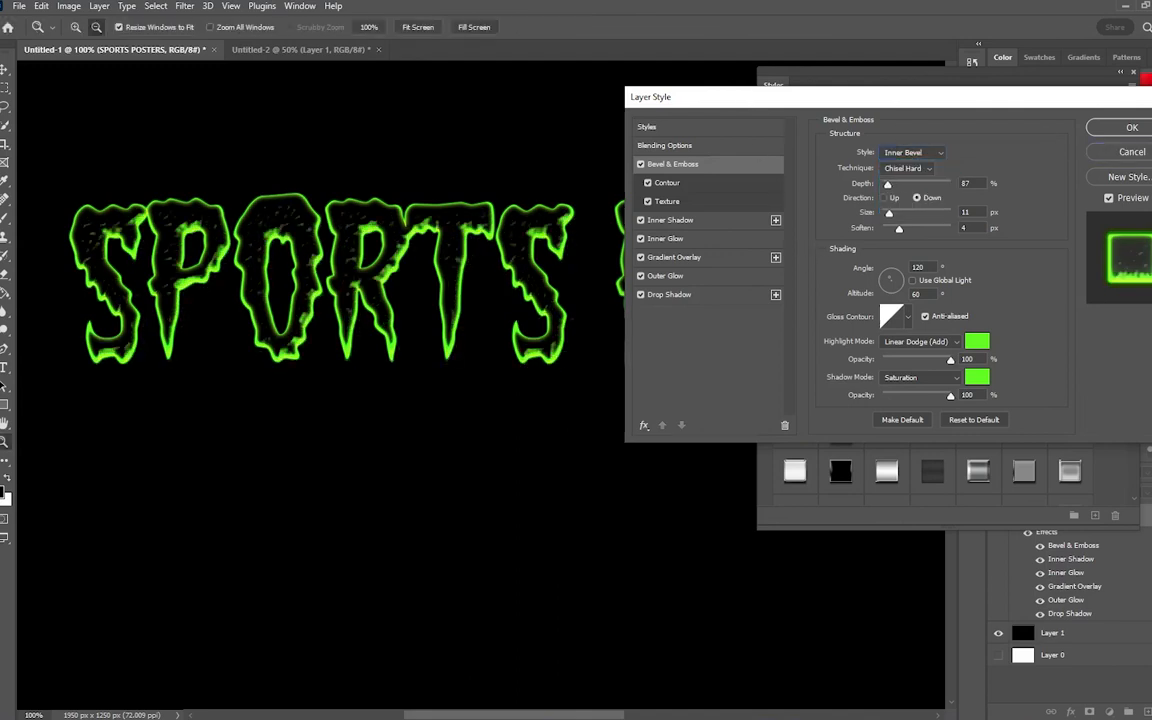
Collapse the floating Styles panel to an icon and move it above the text.
left_click_drag(886, 78, 991, 158)
left_click_drag(915, 160, 870, 103)
left_click(925, 219)
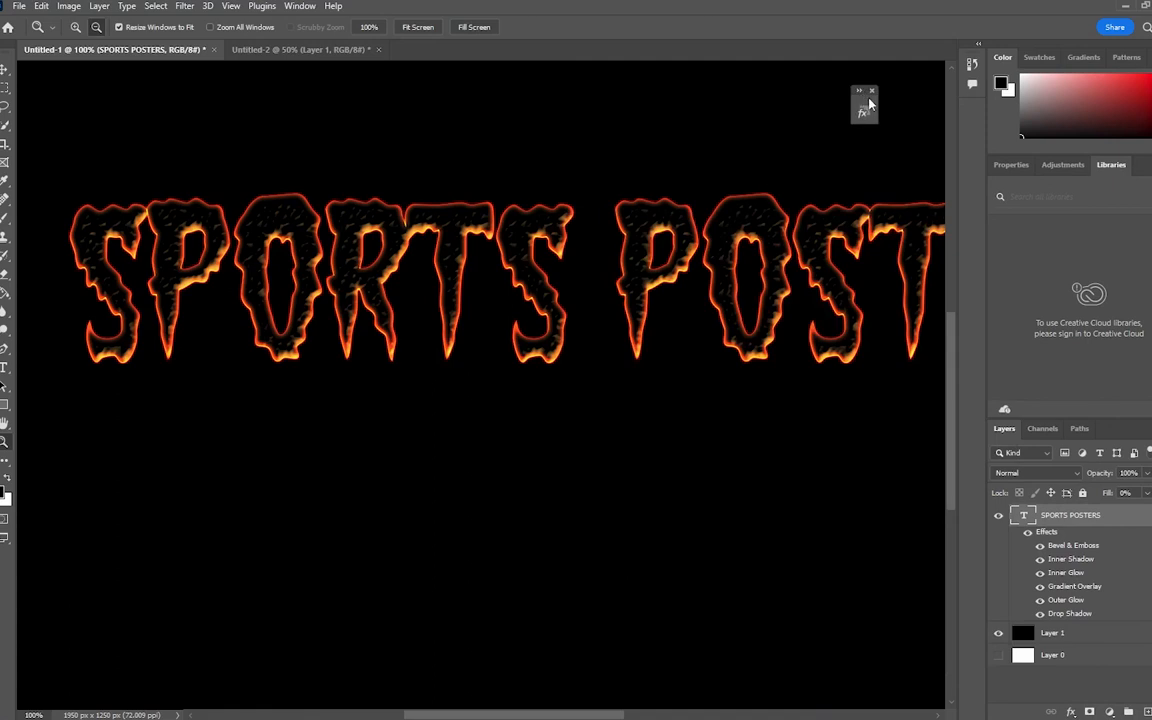